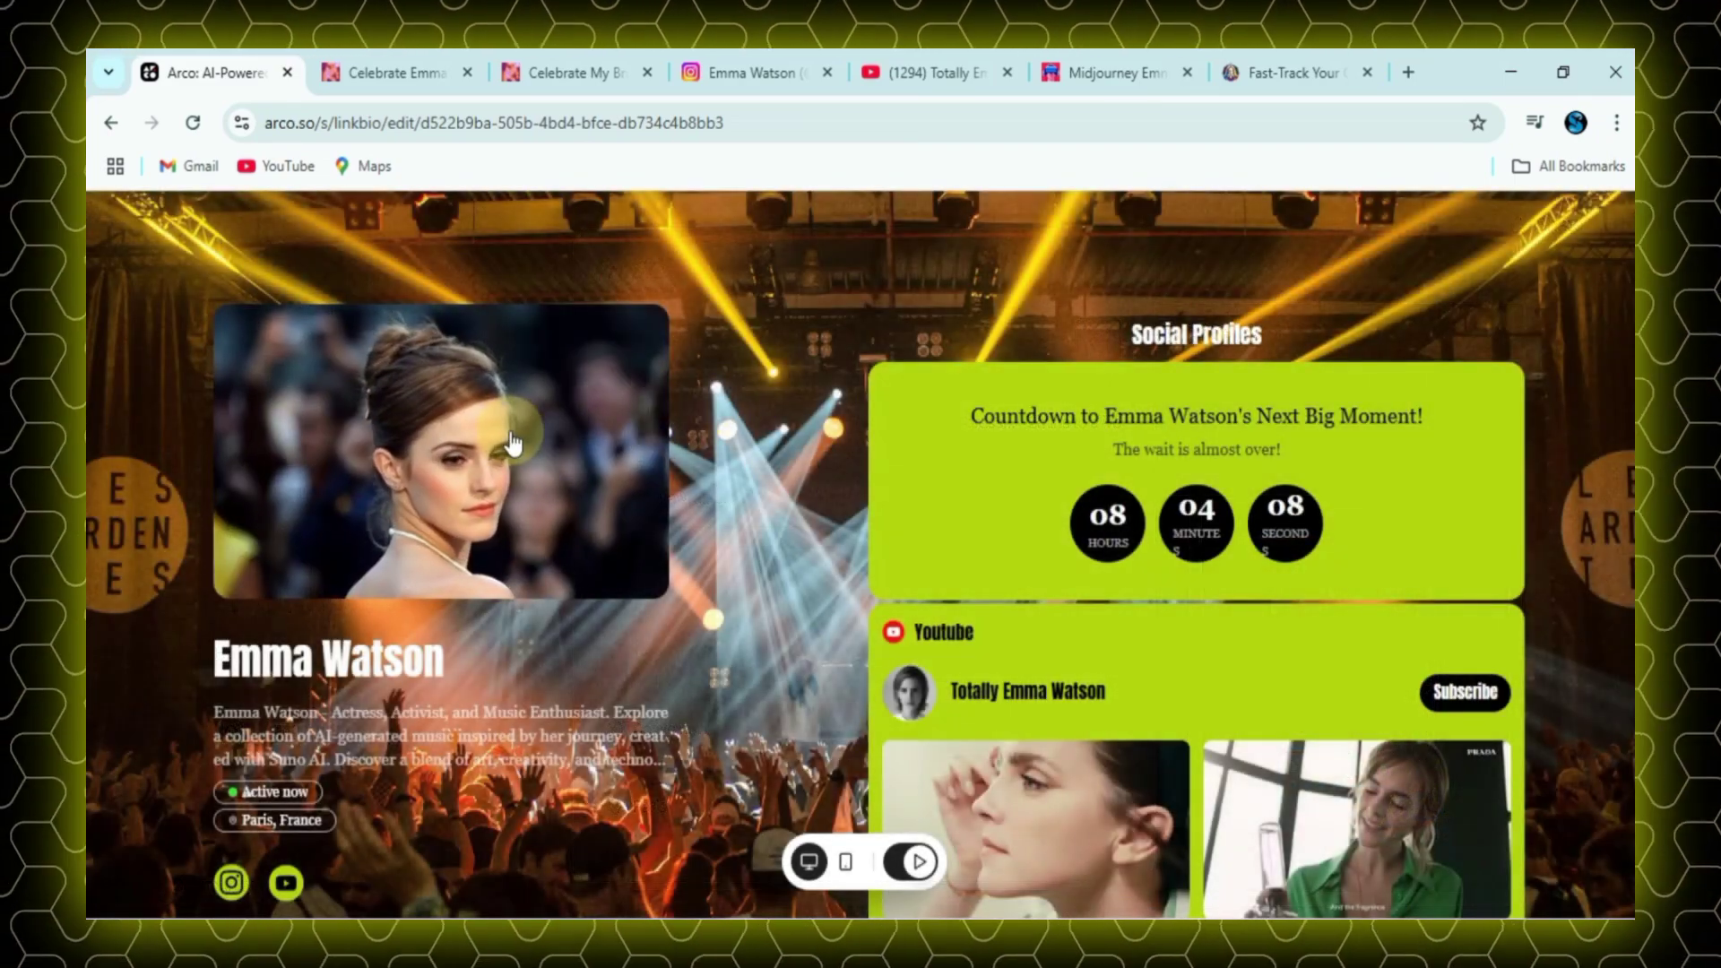
Turn on AI Motion for the Ronaldo page's profile photo
{"action": "scroll", "coordinate": [512, 439], "scroll_direction": "down", "scroll_amount": 5}
{"action": "scroll", "coordinate": [1197, 538], "scroll_direction": "down", "scroll_amount": 5}
{"action": "scroll", "coordinate": [965, 616], "scroll_direction": "up", "scroll_amount": 3}
{"action": "scroll", "coordinate": [966, 616], "scroll_direction": "up", "scroll_amount": 5}
{"action": "scroll", "coordinate": [906, 251], "scroll_direction": "up", "scroll_amount": 5}
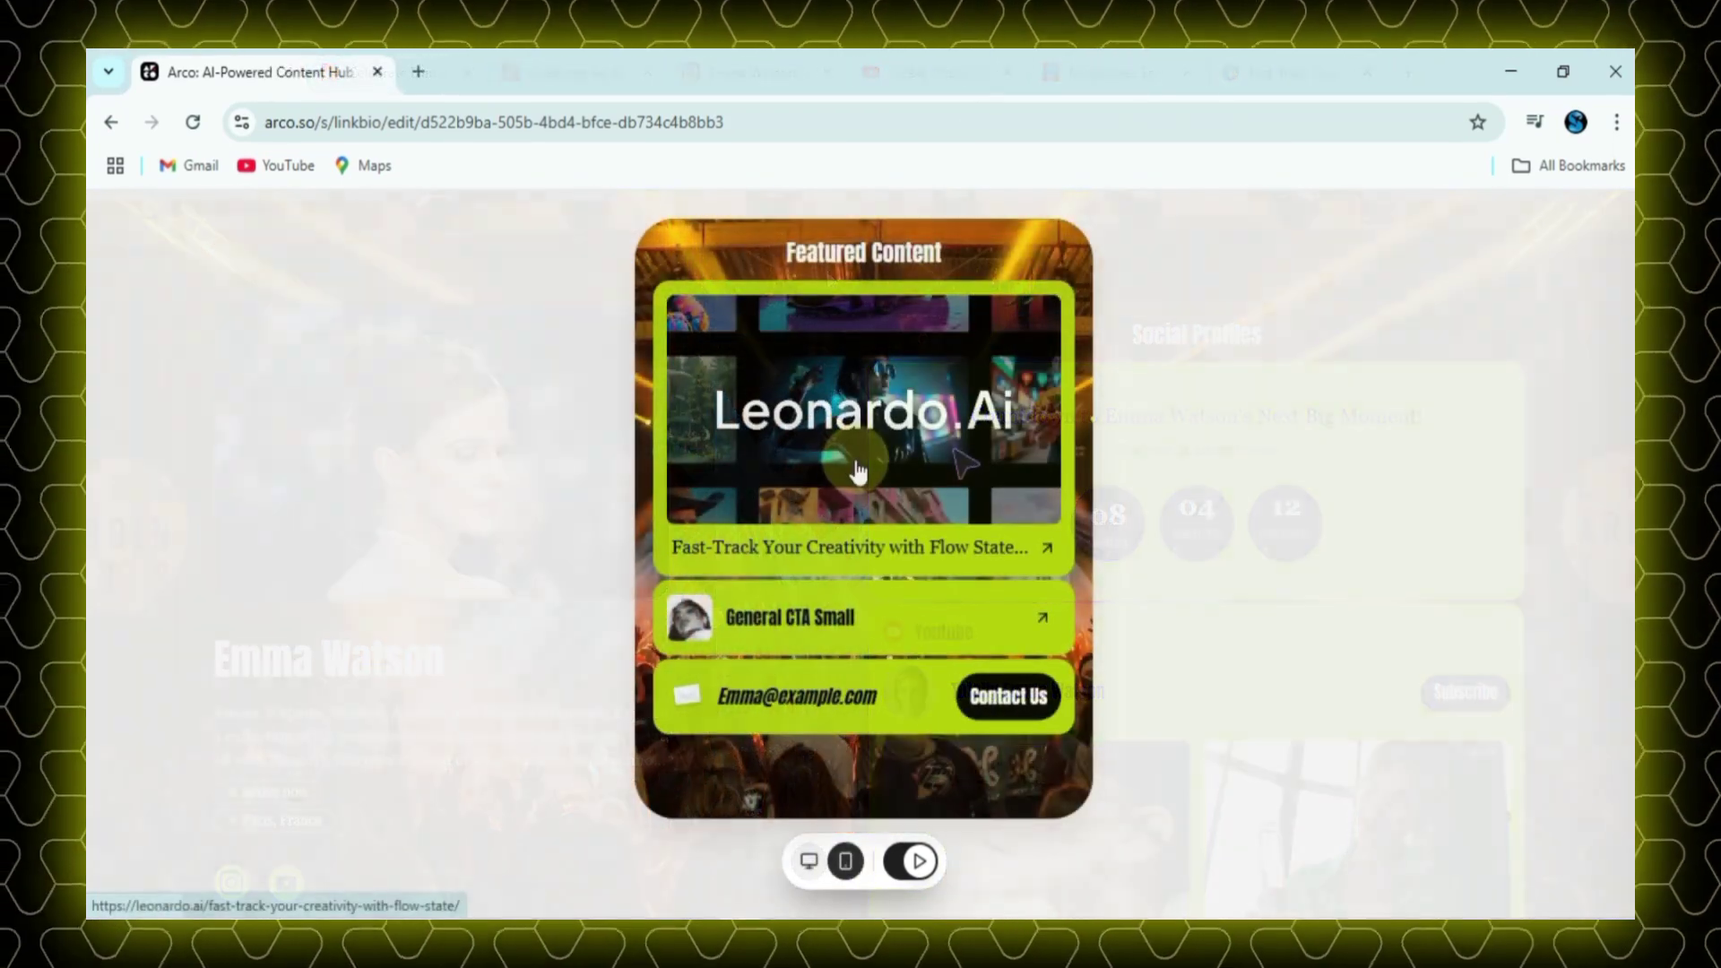
{"action": "scroll", "coordinate": [858, 471], "scroll_direction": "up", "scroll_amount": 5}
{"action": "scroll", "coordinate": [858, 470], "scroll_direction": "up", "scroll_amount": 5}
{"action": "scroll", "coordinate": [860, 466], "scroll_direction": "up", "scroll_amount": 5}
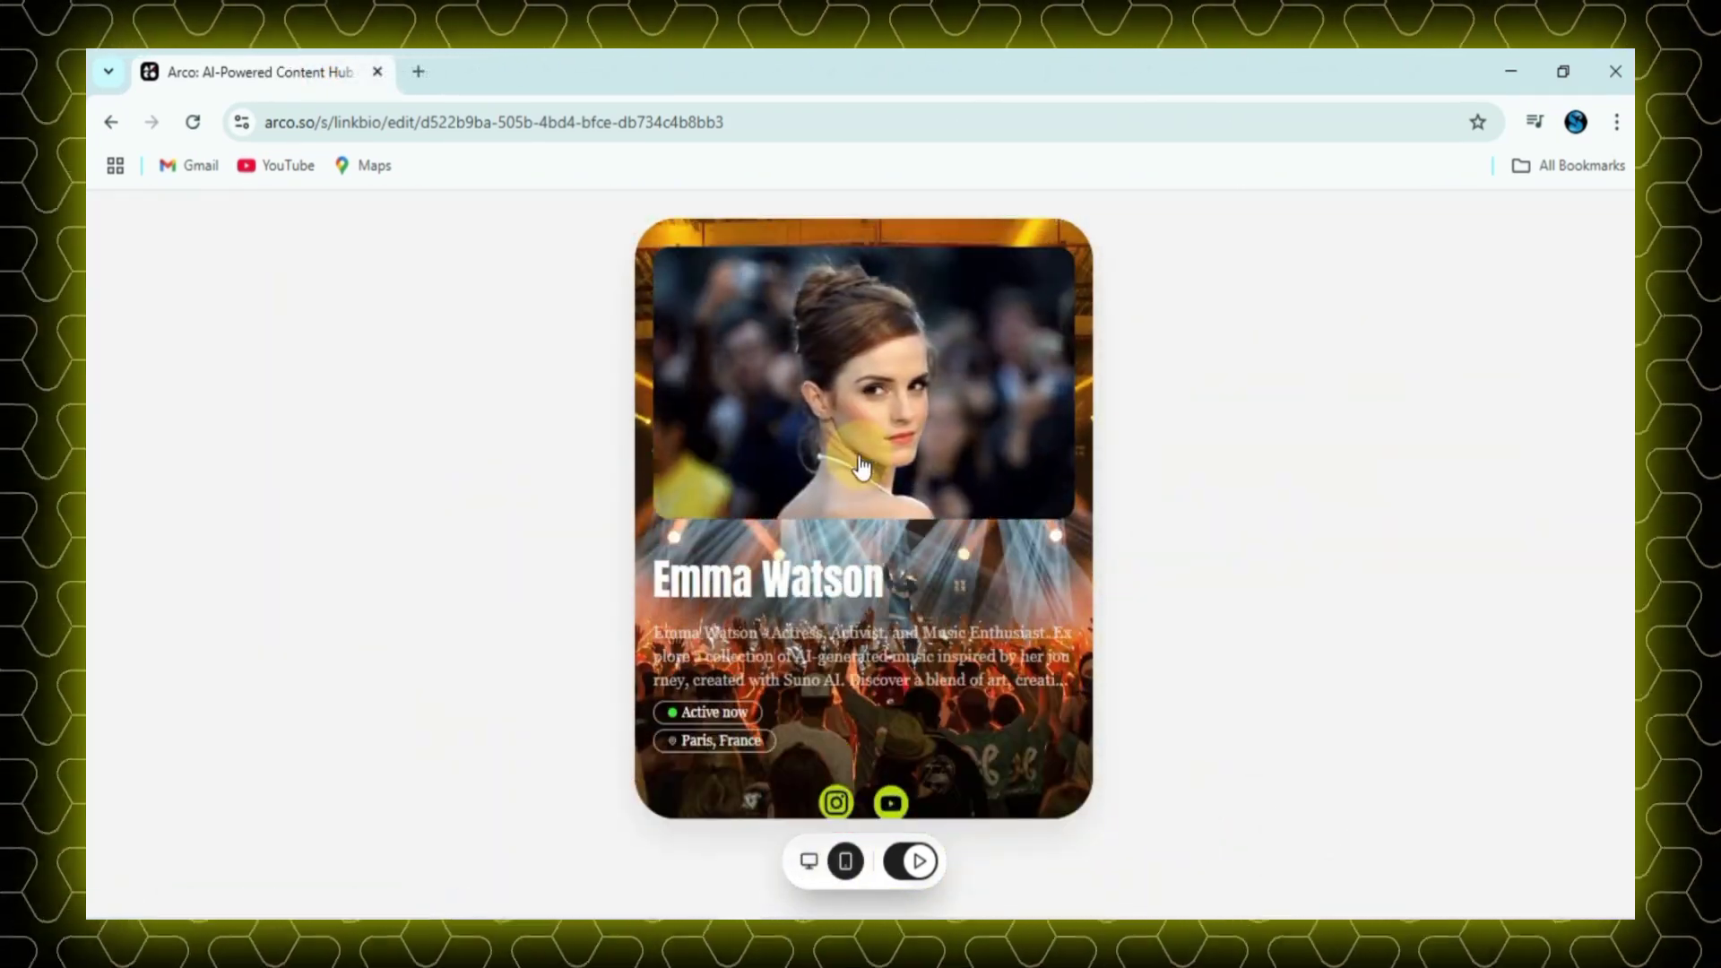
{"action": "scroll", "coordinate": [959, 574], "scroll_direction": "down", "scroll_amount": 3}
{"action": "scroll", "coordinate": [960, 582], "scroll_direction": "down", "scroll_amount": 5}
{"action": "scroll", "coordinate": [959, 599], "scroll_direction": "down", "scroll_amount": 5}
{"action": "scroll", "coordinate": [959, 599], "scroll_direction": "down", "scroll_amount": 3}
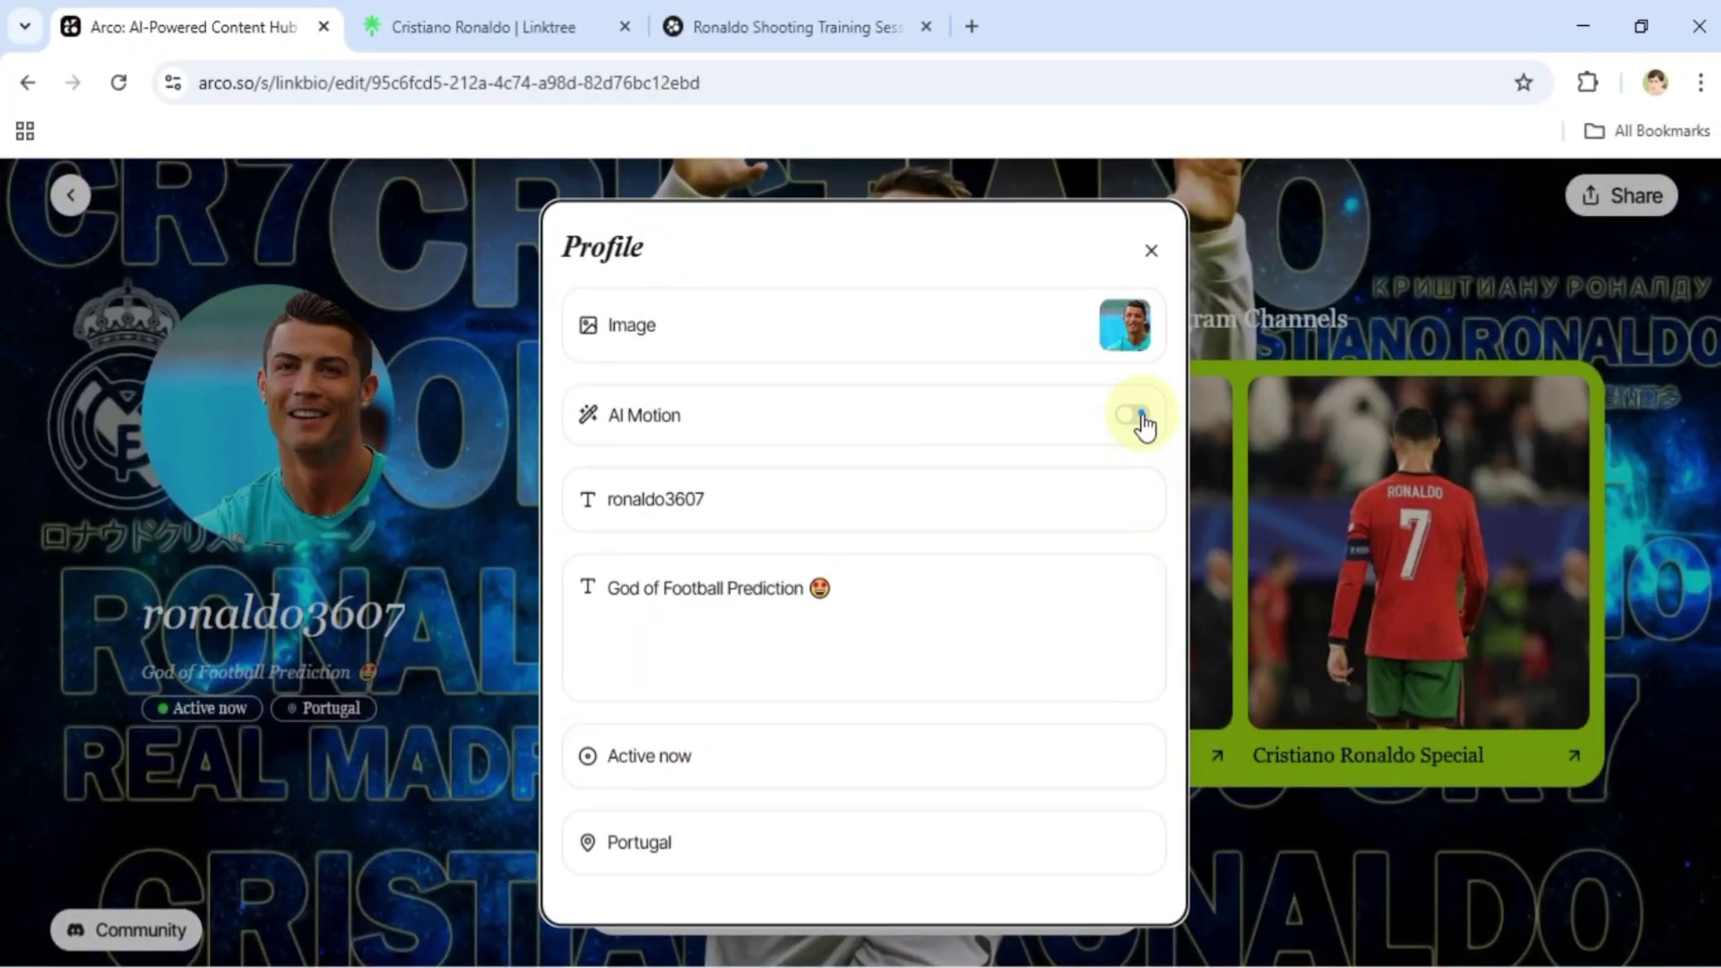
{"action": "left_click", "coordinate": [1139, 417]}
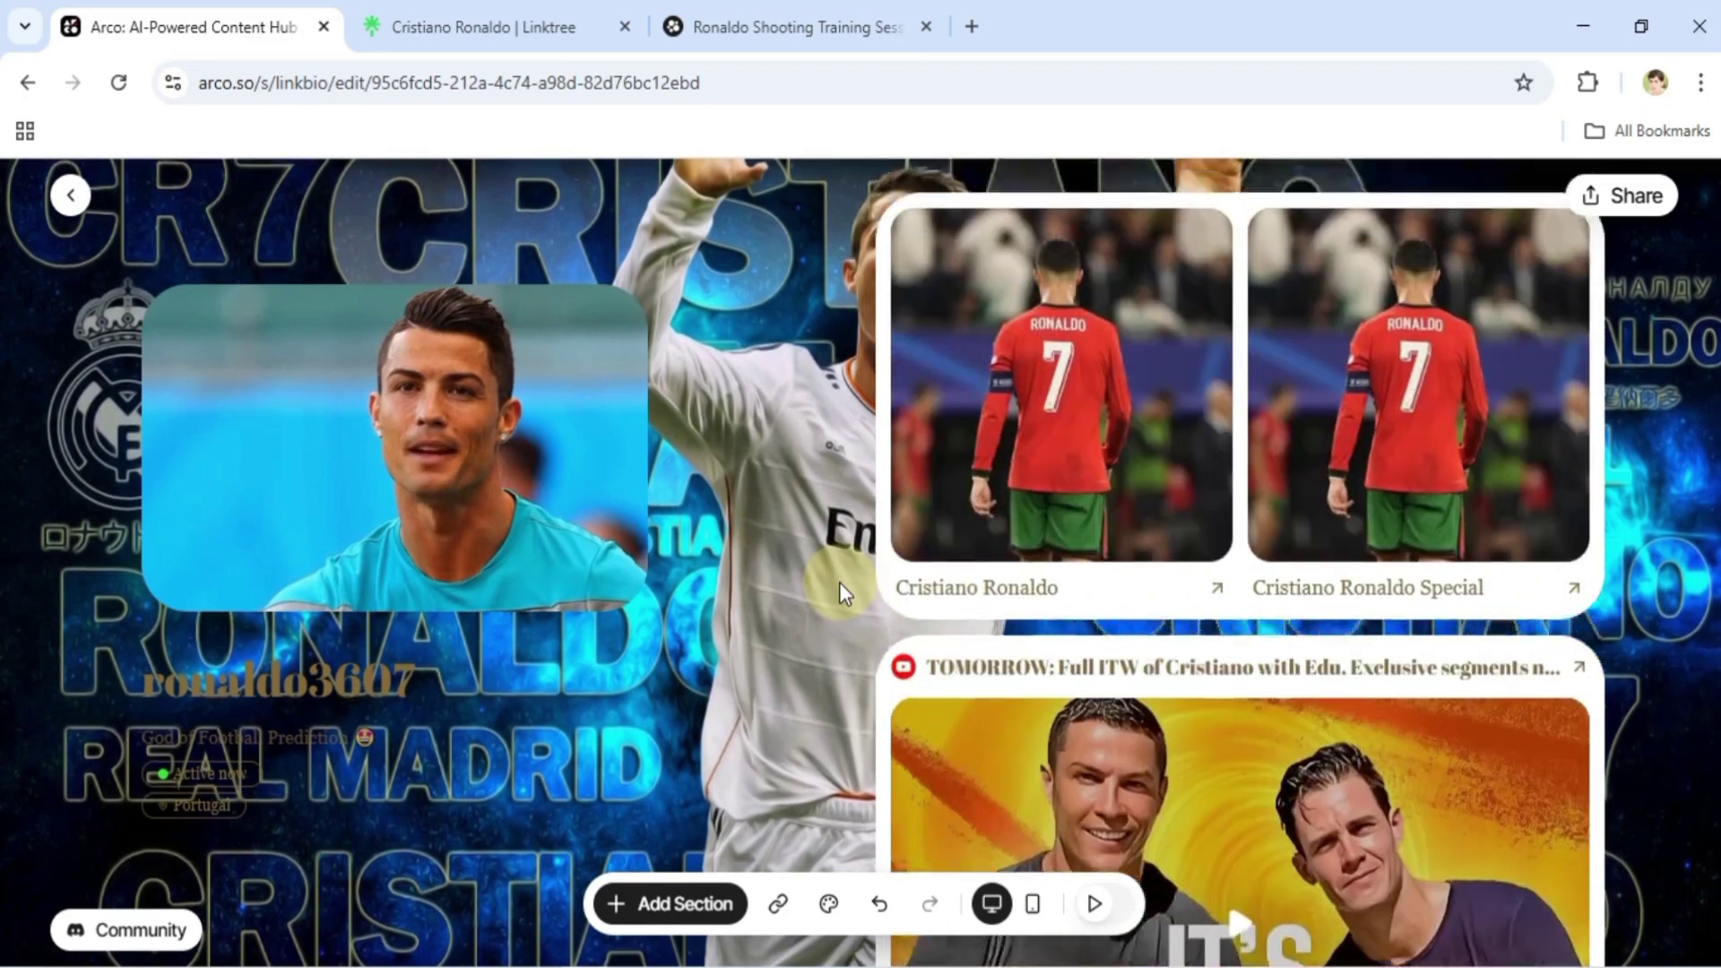
{"action": "scroll", "coordinate": [839, 583], "scroll_direction": "up", "scroll_amount": 10}
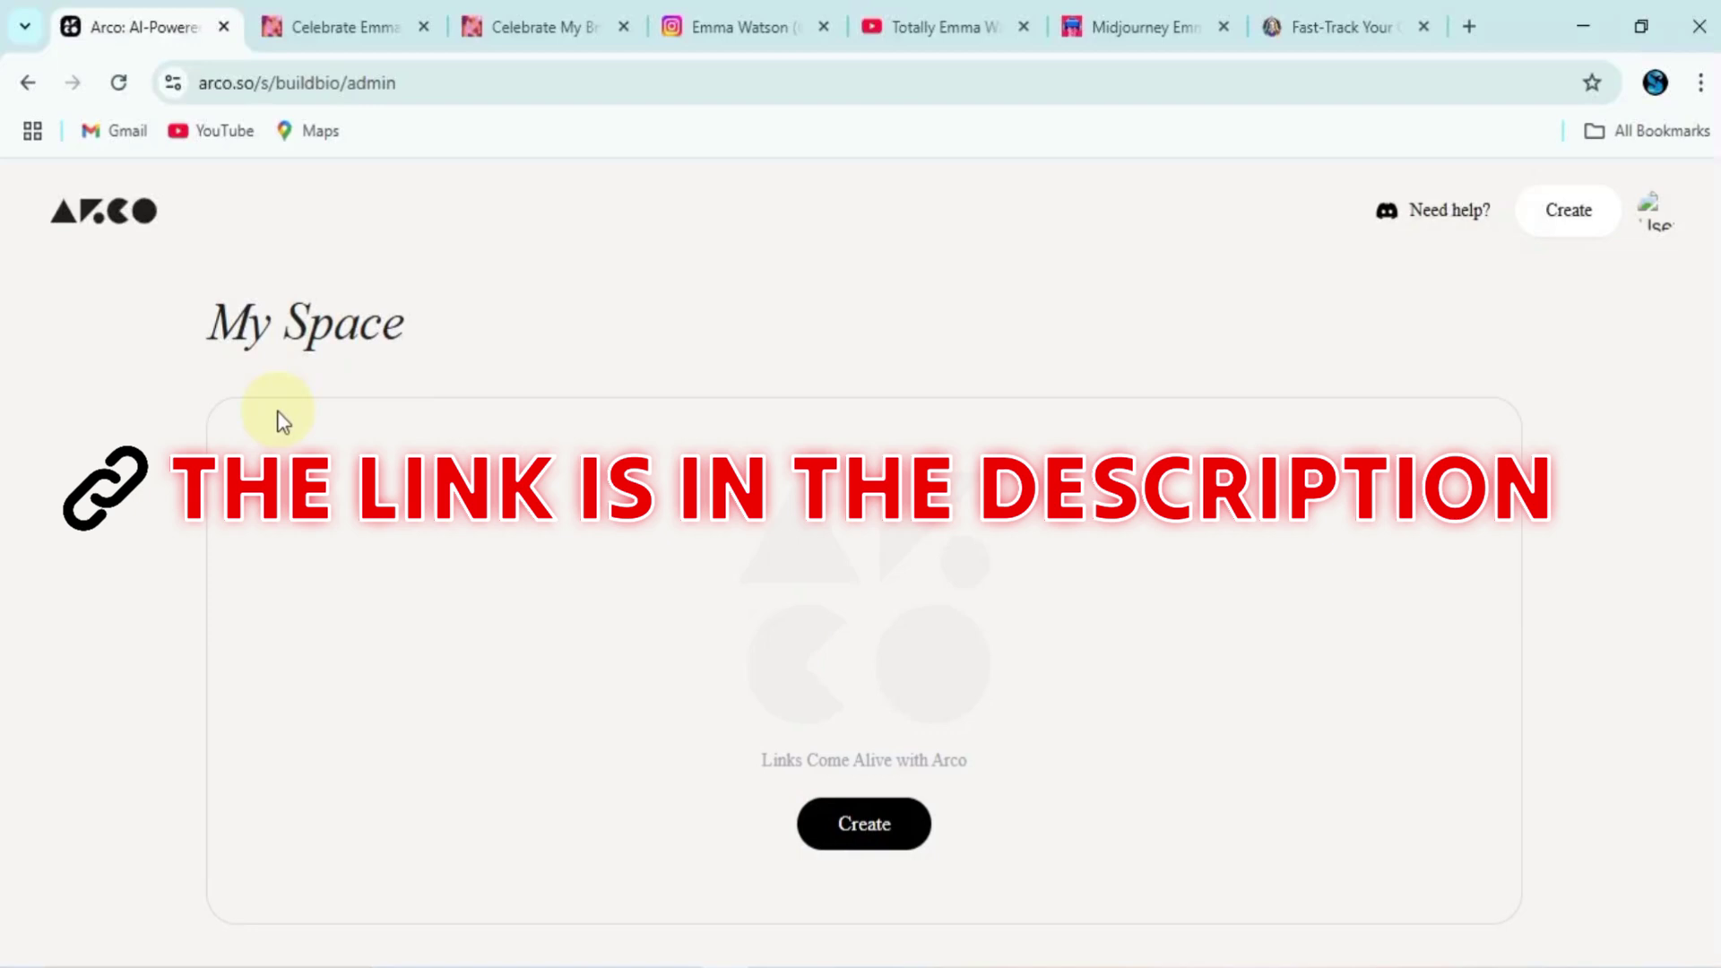
Start a new link-in-bio site and choose 'I build from scratch'
{"action": "left_click", "coordinate": [901, 823]}
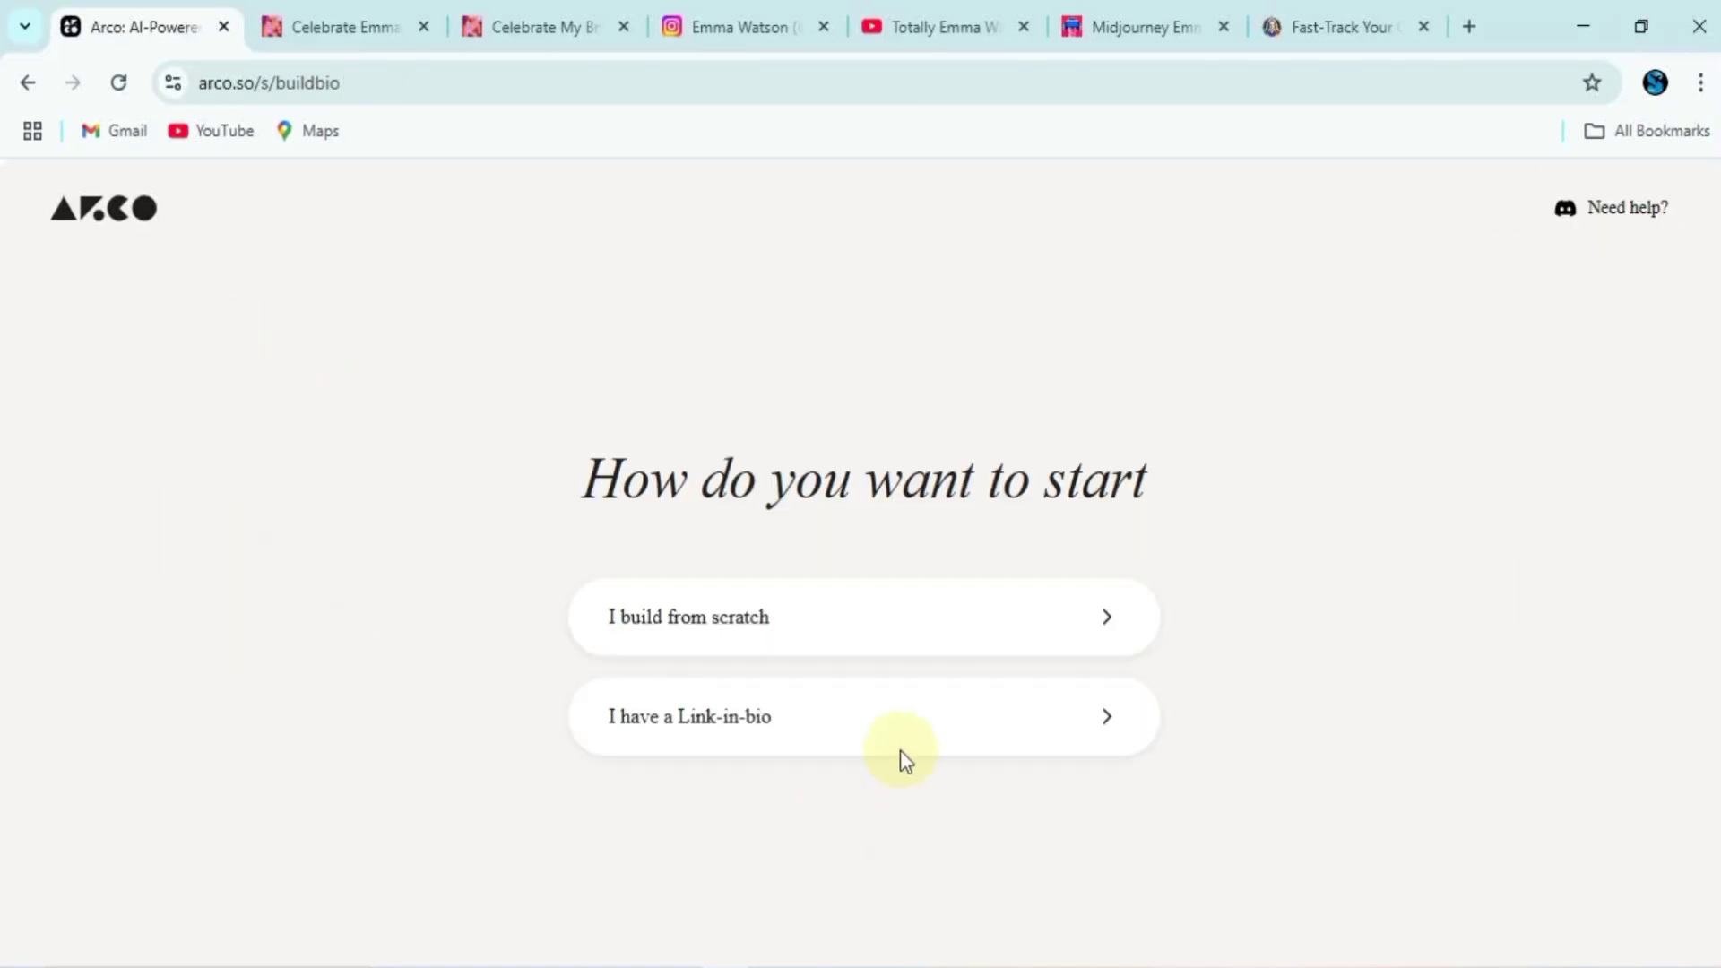
{"action": "left_click", "coordinate": [923, 617]}
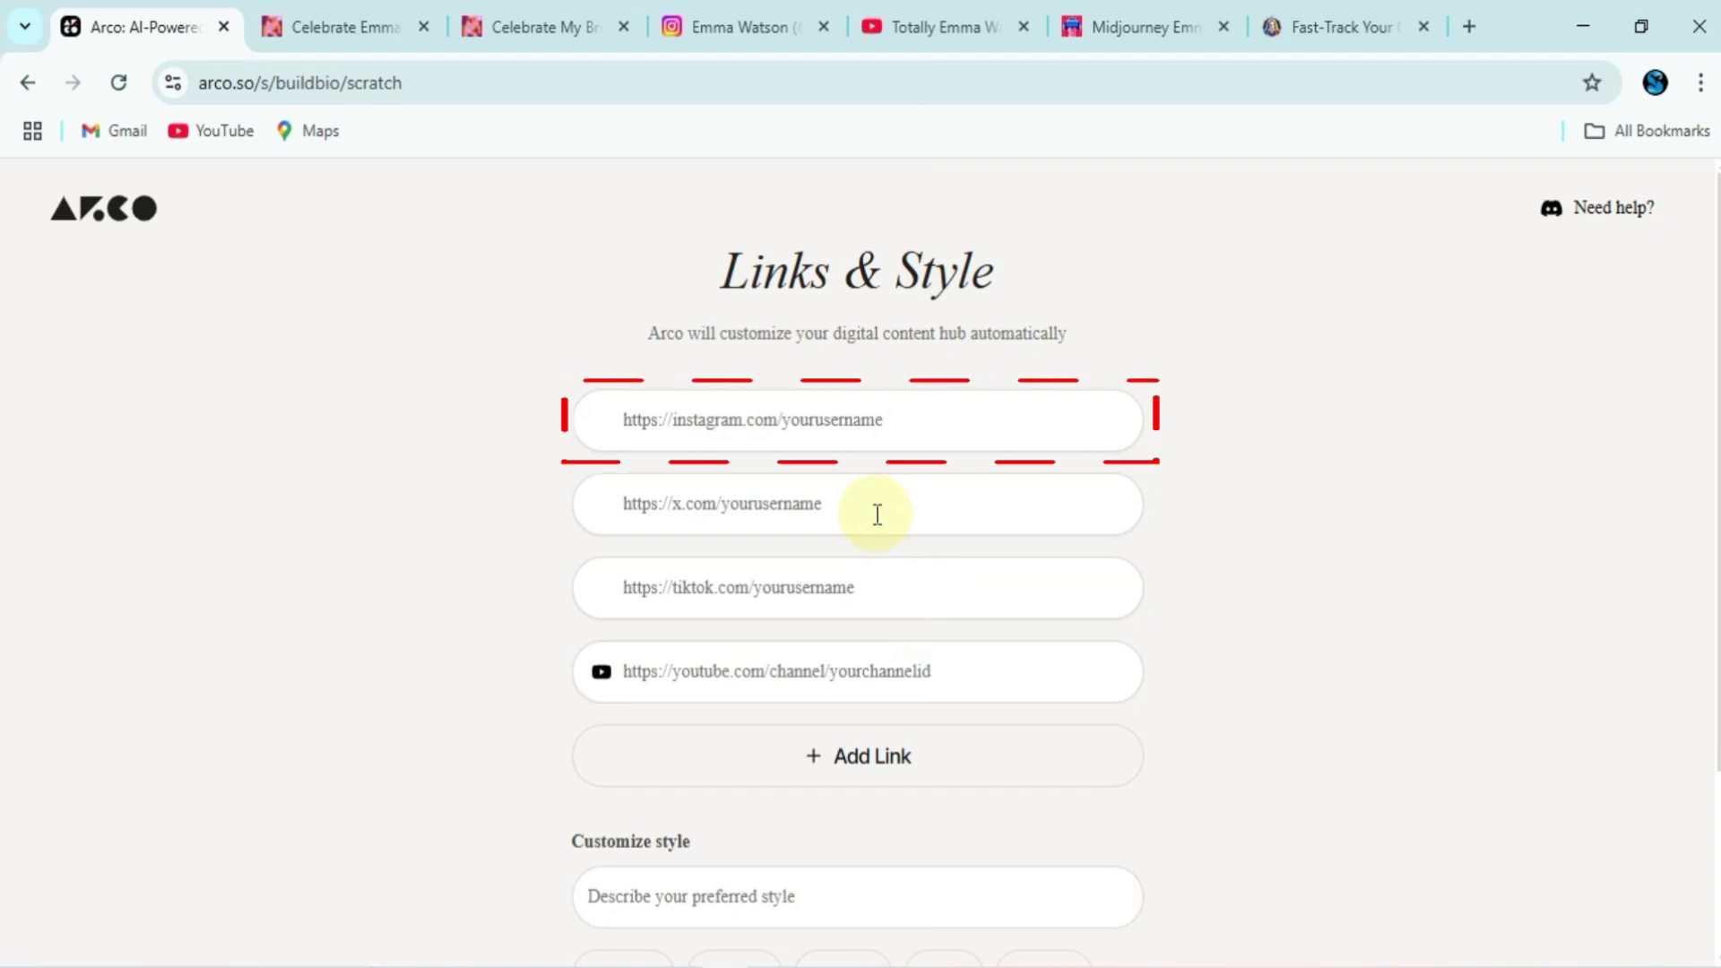
Paste the emmawatson Instagram profile URL into the Instagram field and confirm it
{"action": "scroll", "coordinate": [837, 797], "scroll_direction": "down", "scroll_amount": 1}
{"action": "scroll", "coordinate": [832, 789], "scroll_direction": "down", "scroll_amount": 3}
{"action": "scroll", "coordinate": [830, 818], "scroll_direction": "up", "scroll_amount": 3}
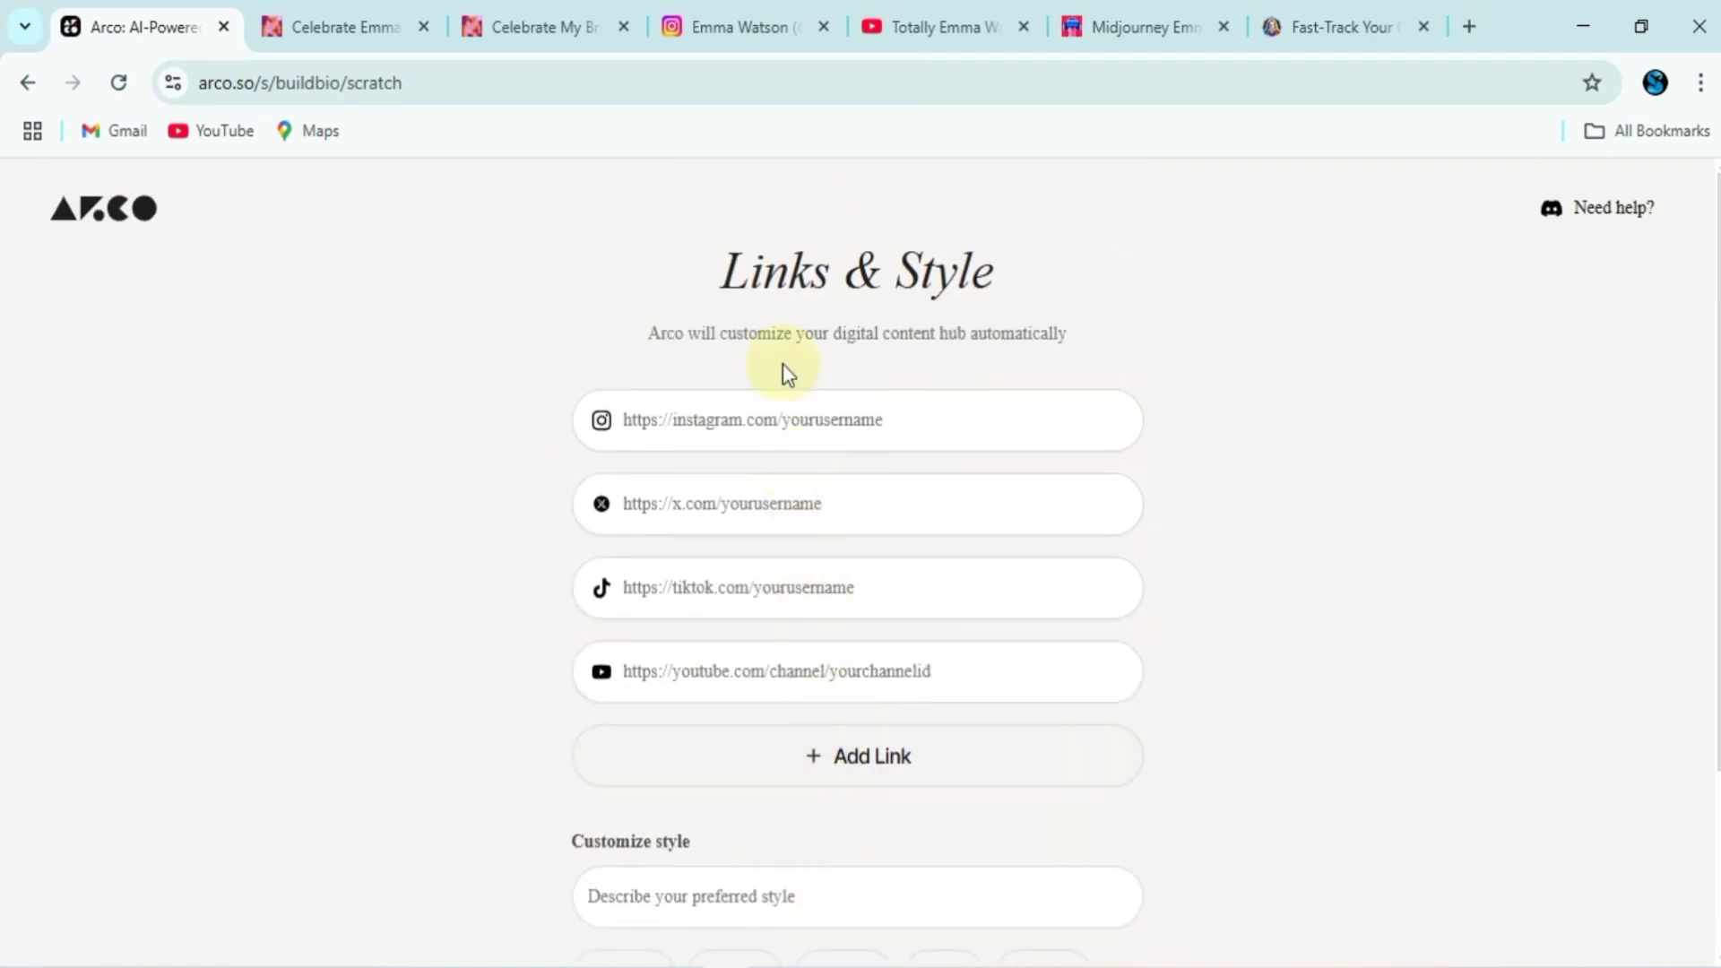
{"action": "left_click", "coordinate": [744, 31]}
{"action": "left_click", "coordinate": [443, 80]}
{"action": "right_click", "coordinate": [436, 88]}
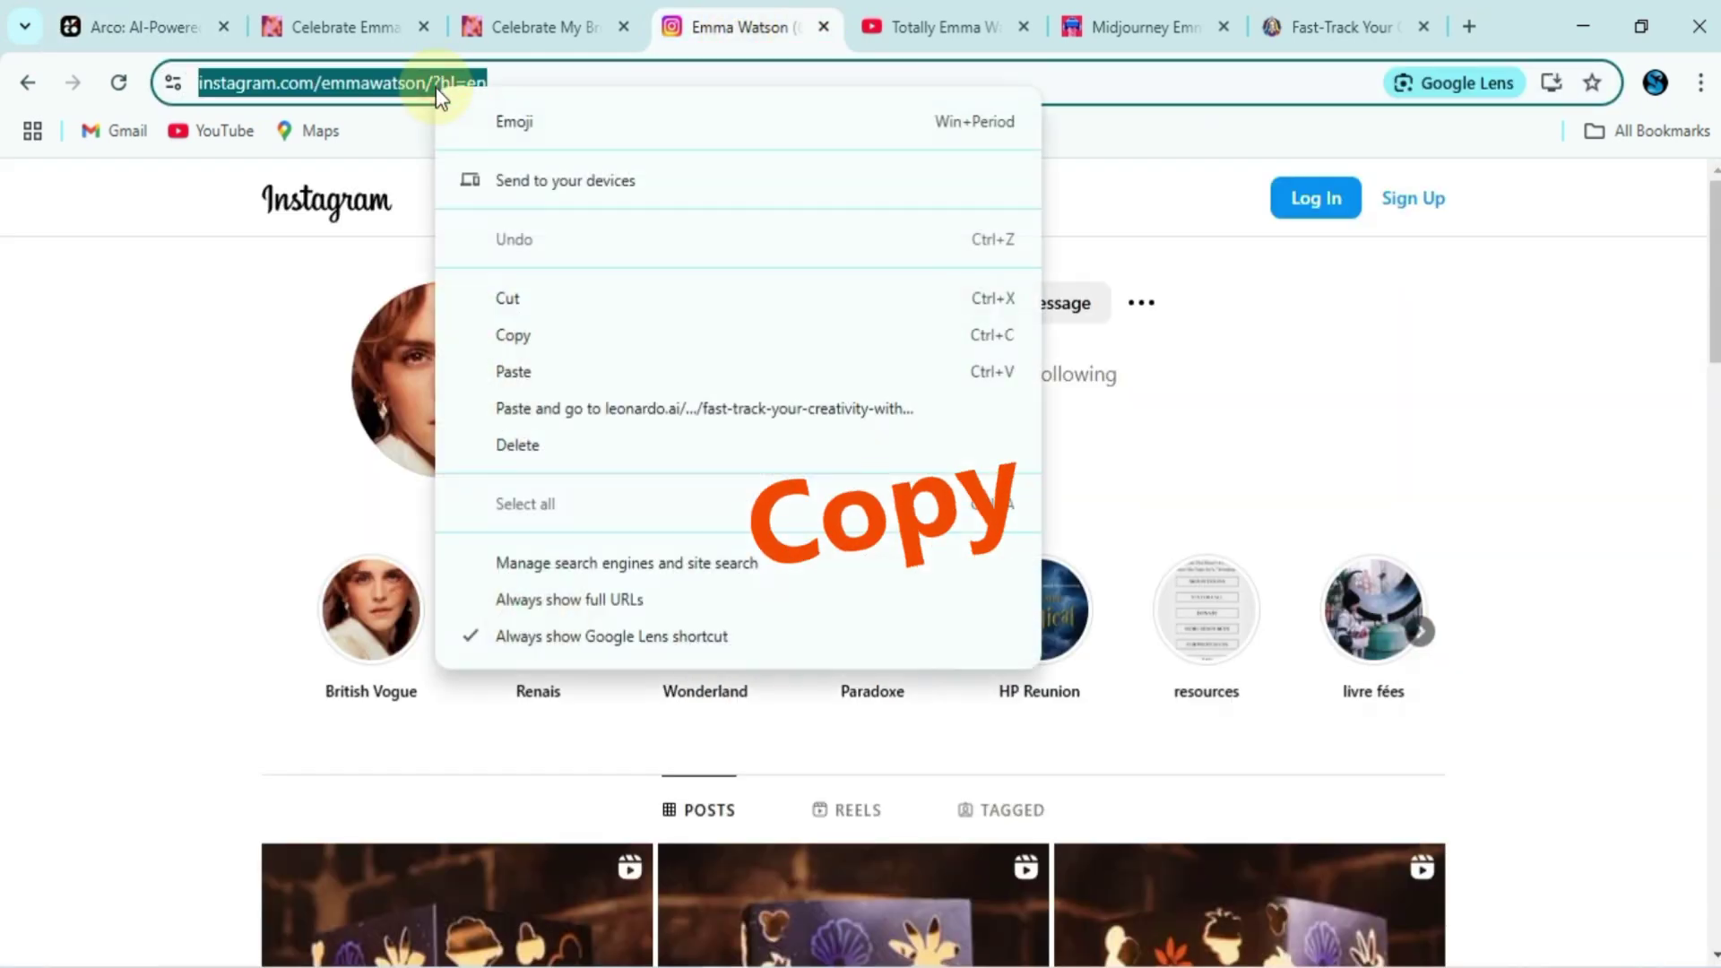
{"action": "left_click", "coordinate": [573, 334]}
{"action": "left_click", "coordinate": [143, 27]}
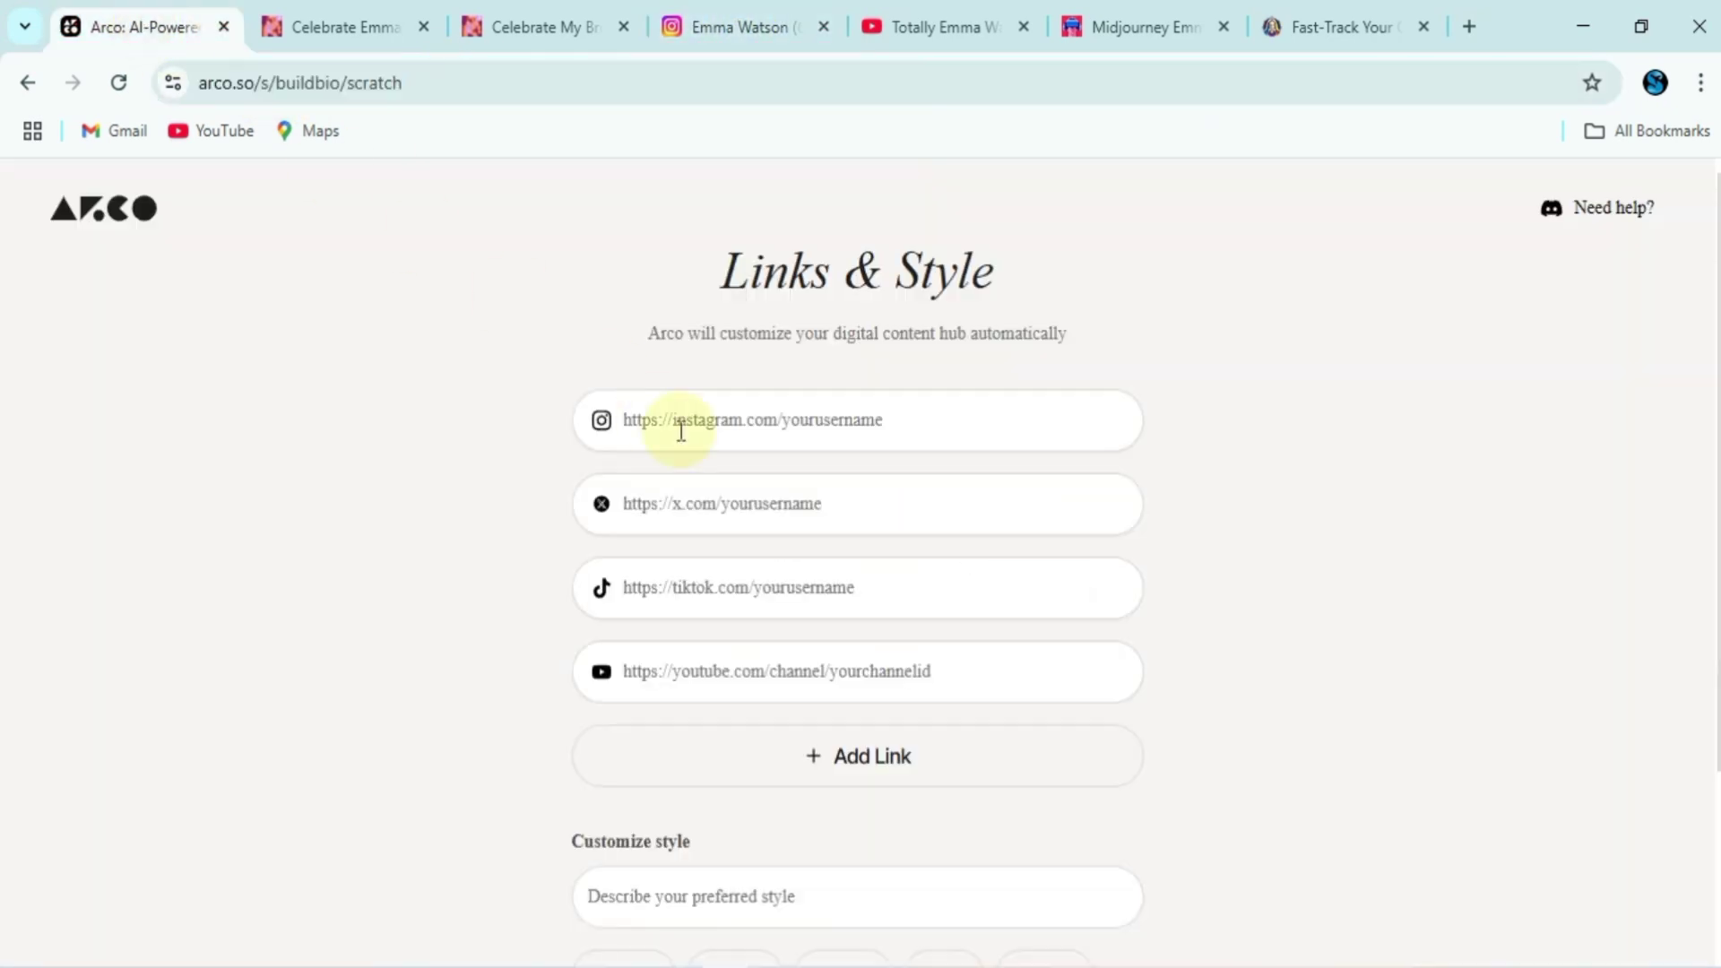
{"action": "right_click", "coordinate": [758, 426]}
{"action": "left_click", "coordinate": [844, 675]}
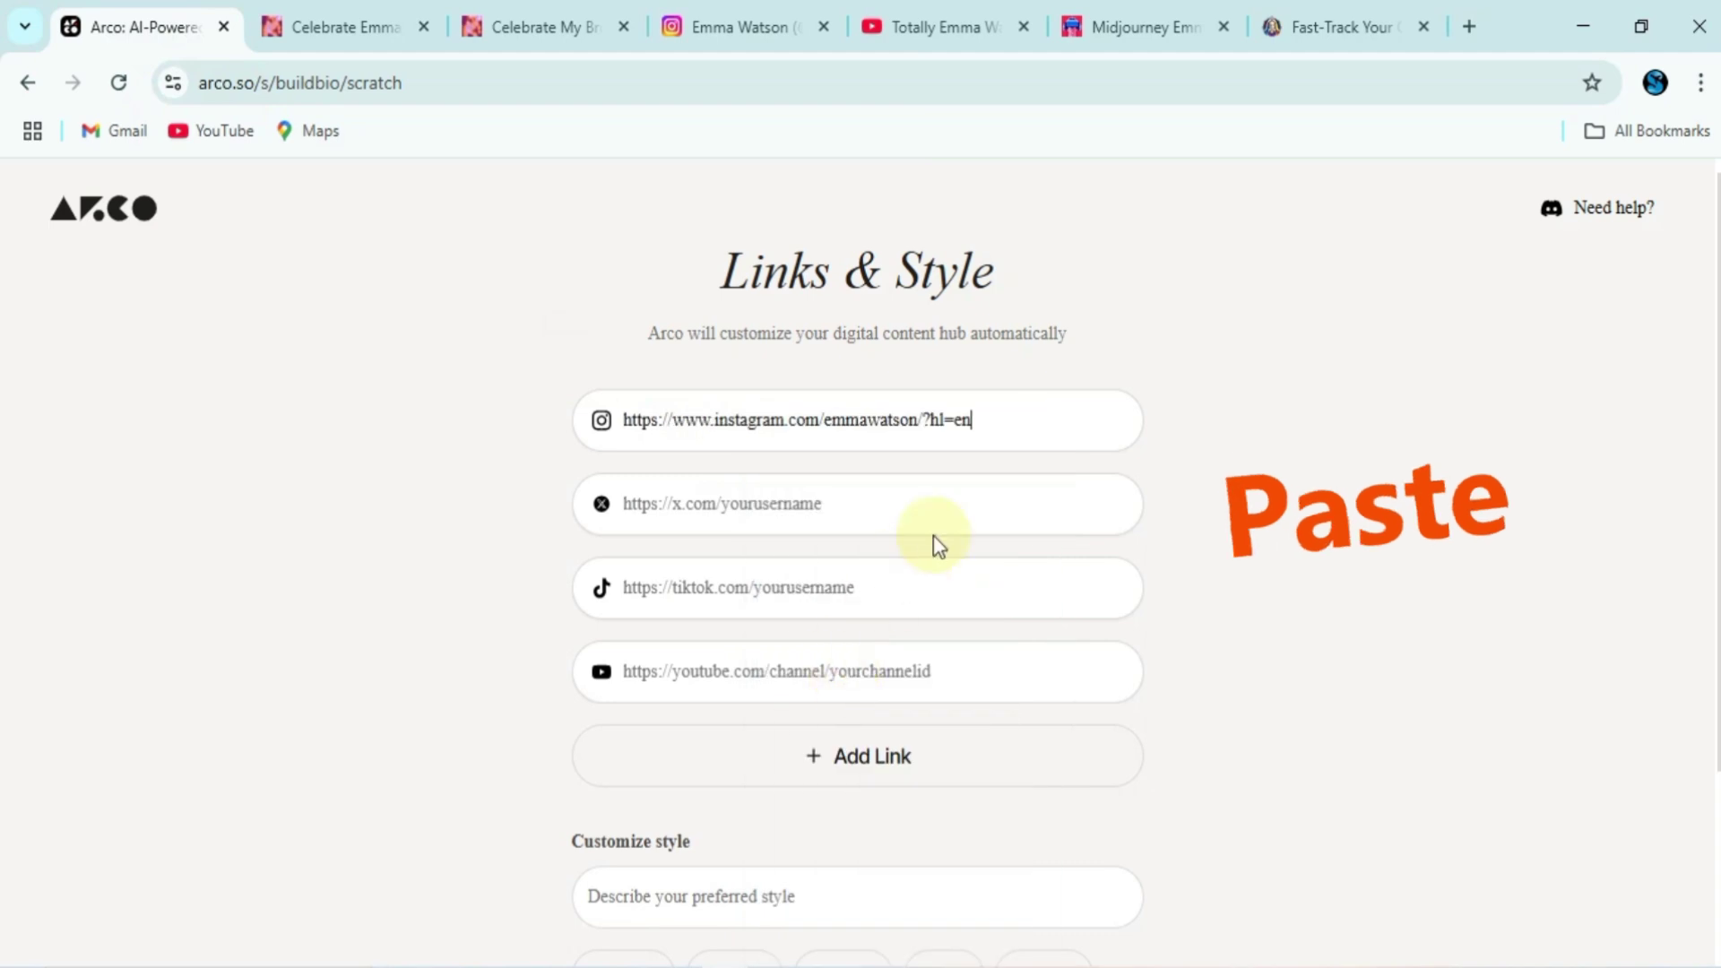
{"action": "left_click", "coordinate": [1172, 464]}
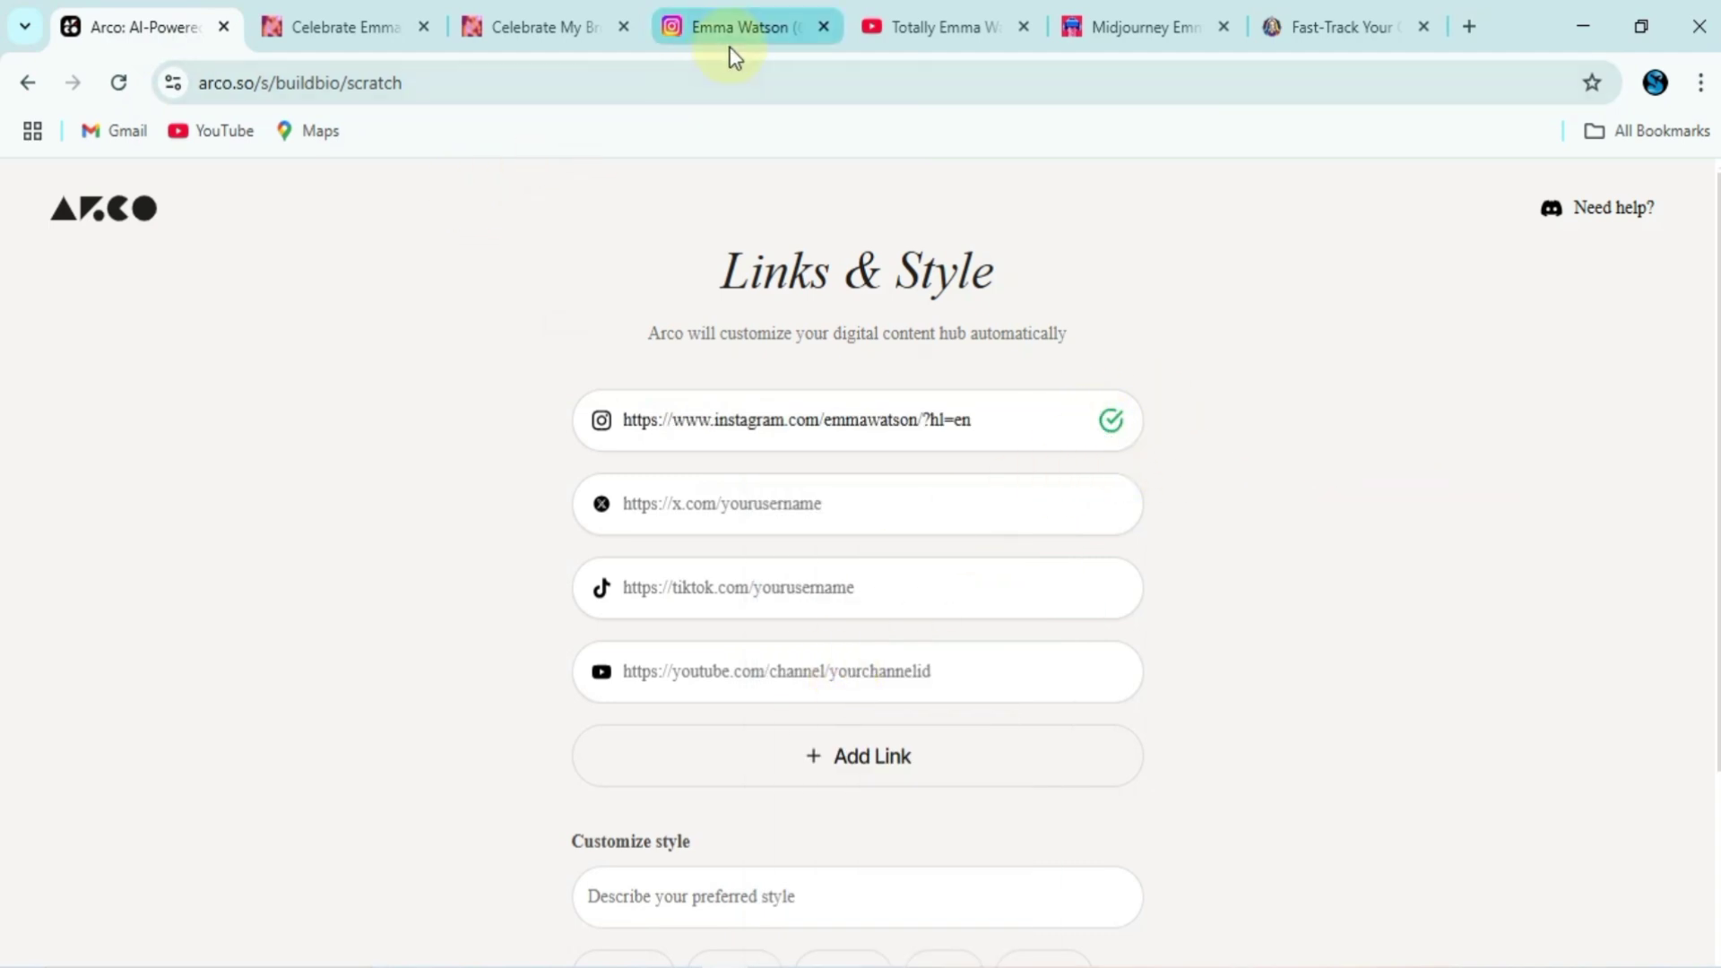
{"action": "left_click", "coordinate": [932, 27]}
{"action": "left_click", "coordinate": [499, 79]}
{"action": "left_click", "coordinate": [148, 31]}
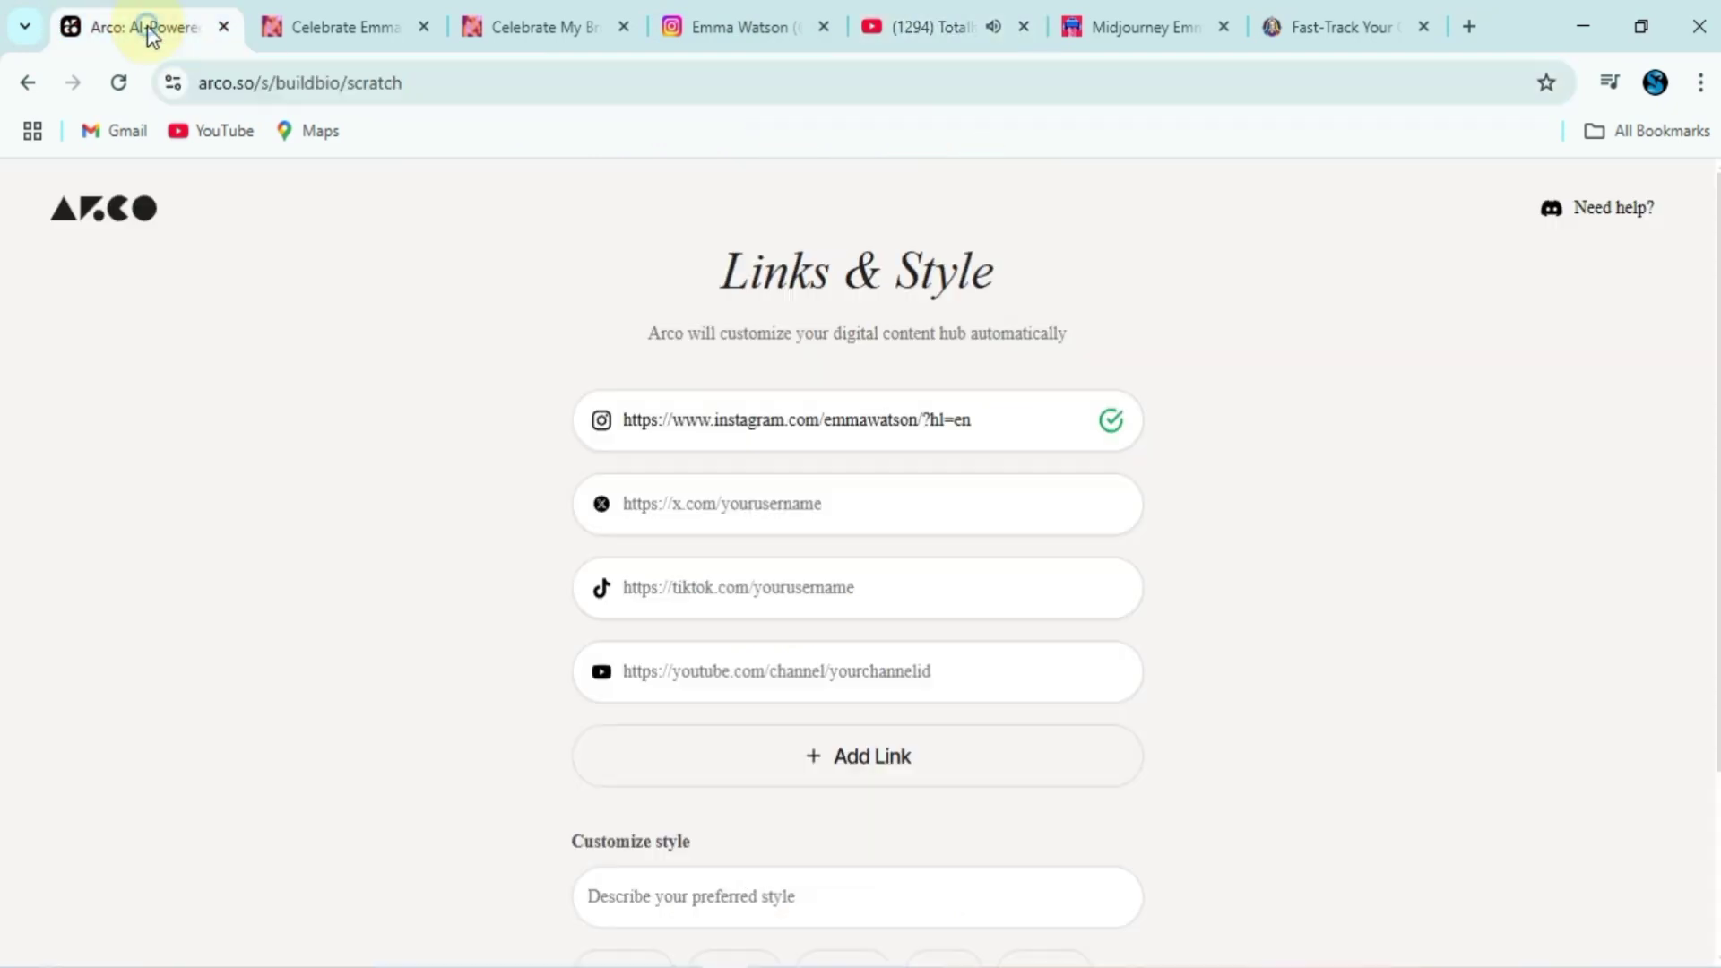
{"action": "right_click", "coordinate": [848, 674]}
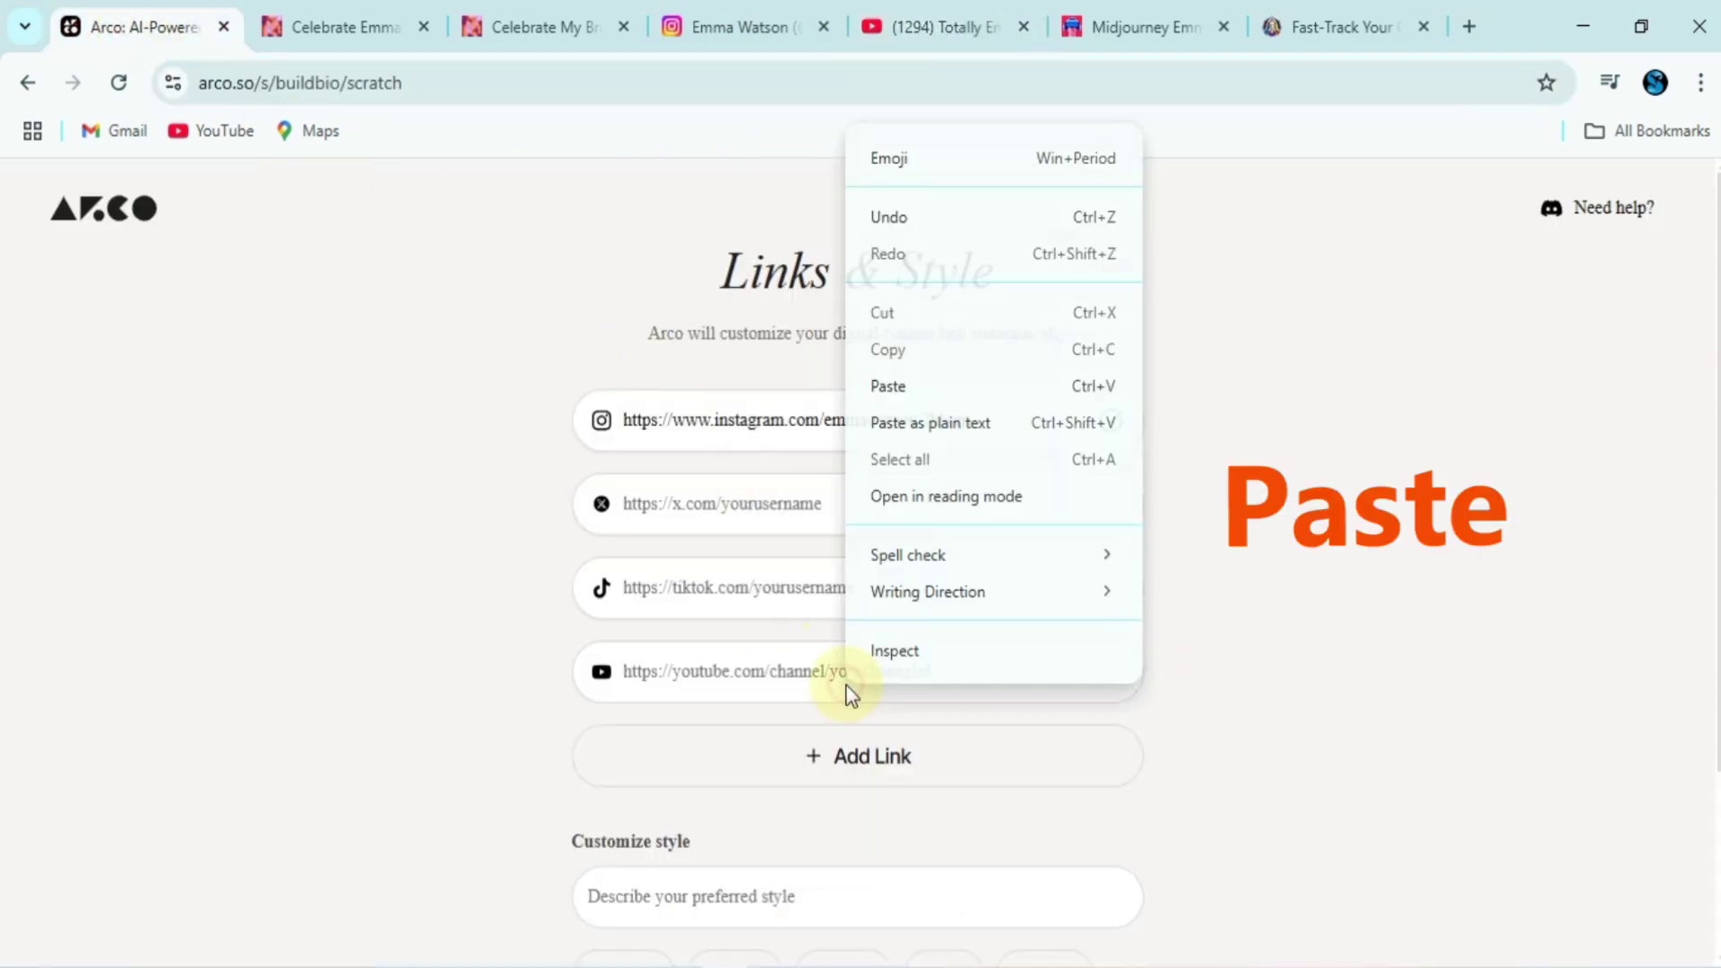
{"action": "left_click", "coordinate": [915, 386]}
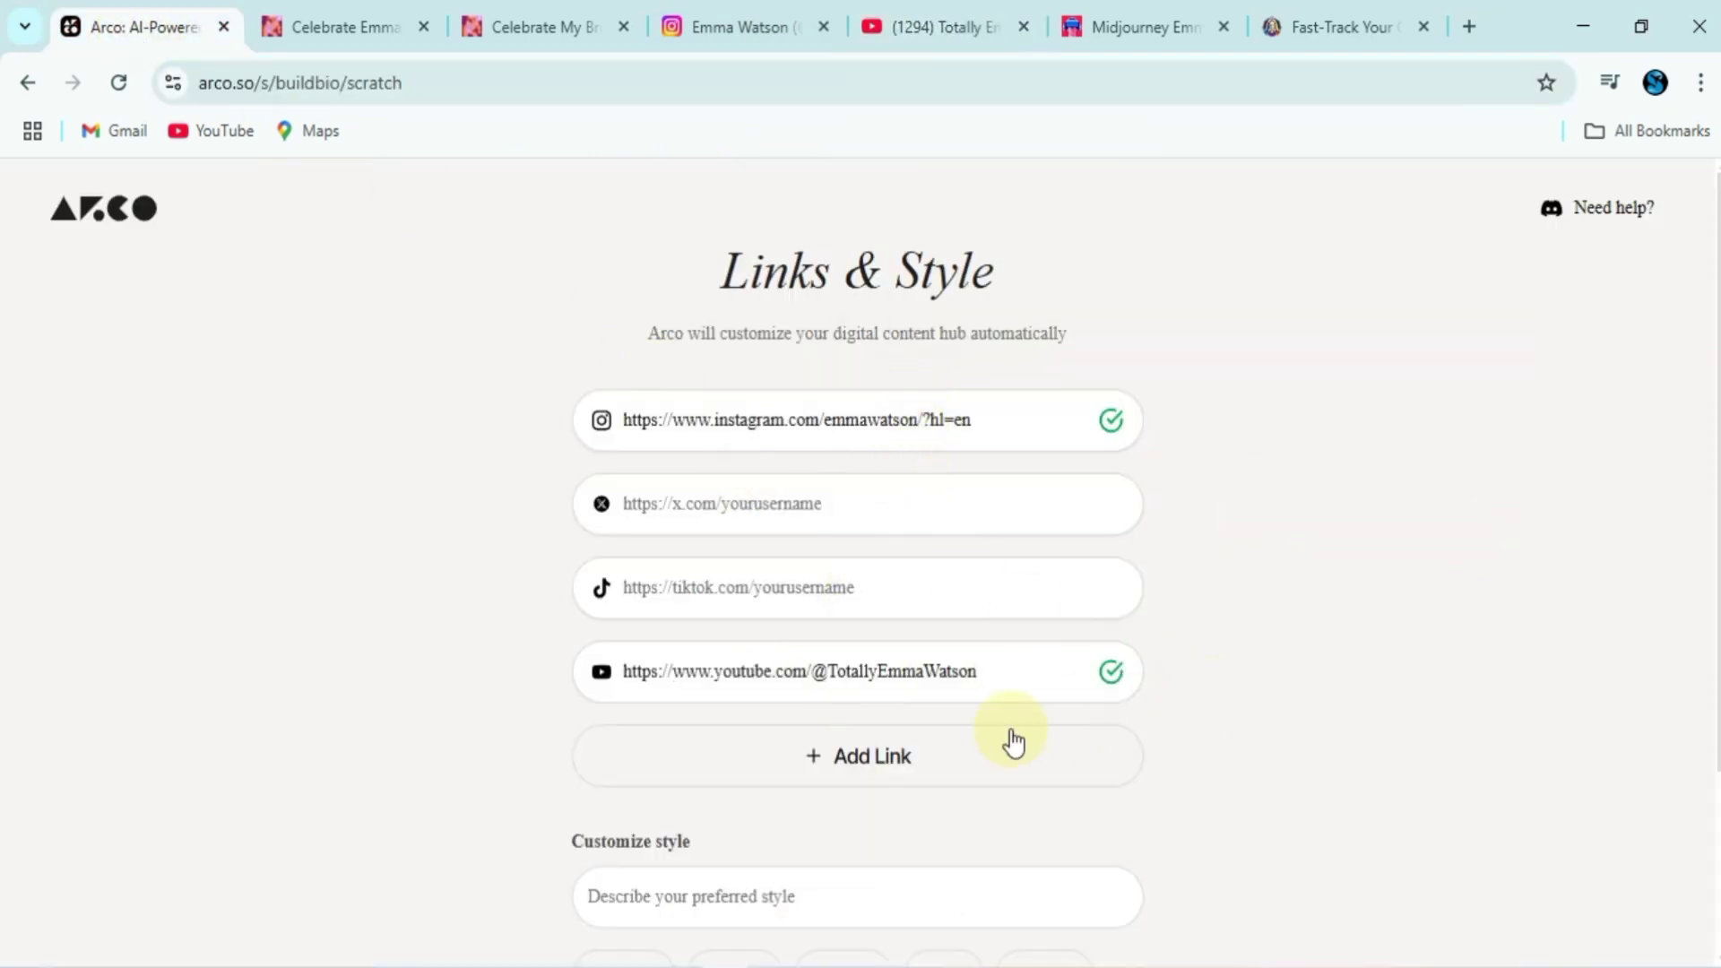
Add a new link field holding the first Suno song URL
{"action": "left_click", "coordinate": [860, 759]}
{"action": "scroll", "coordinate": [862, 762], "scroll_direction": "down", "scroll_amount": 1}
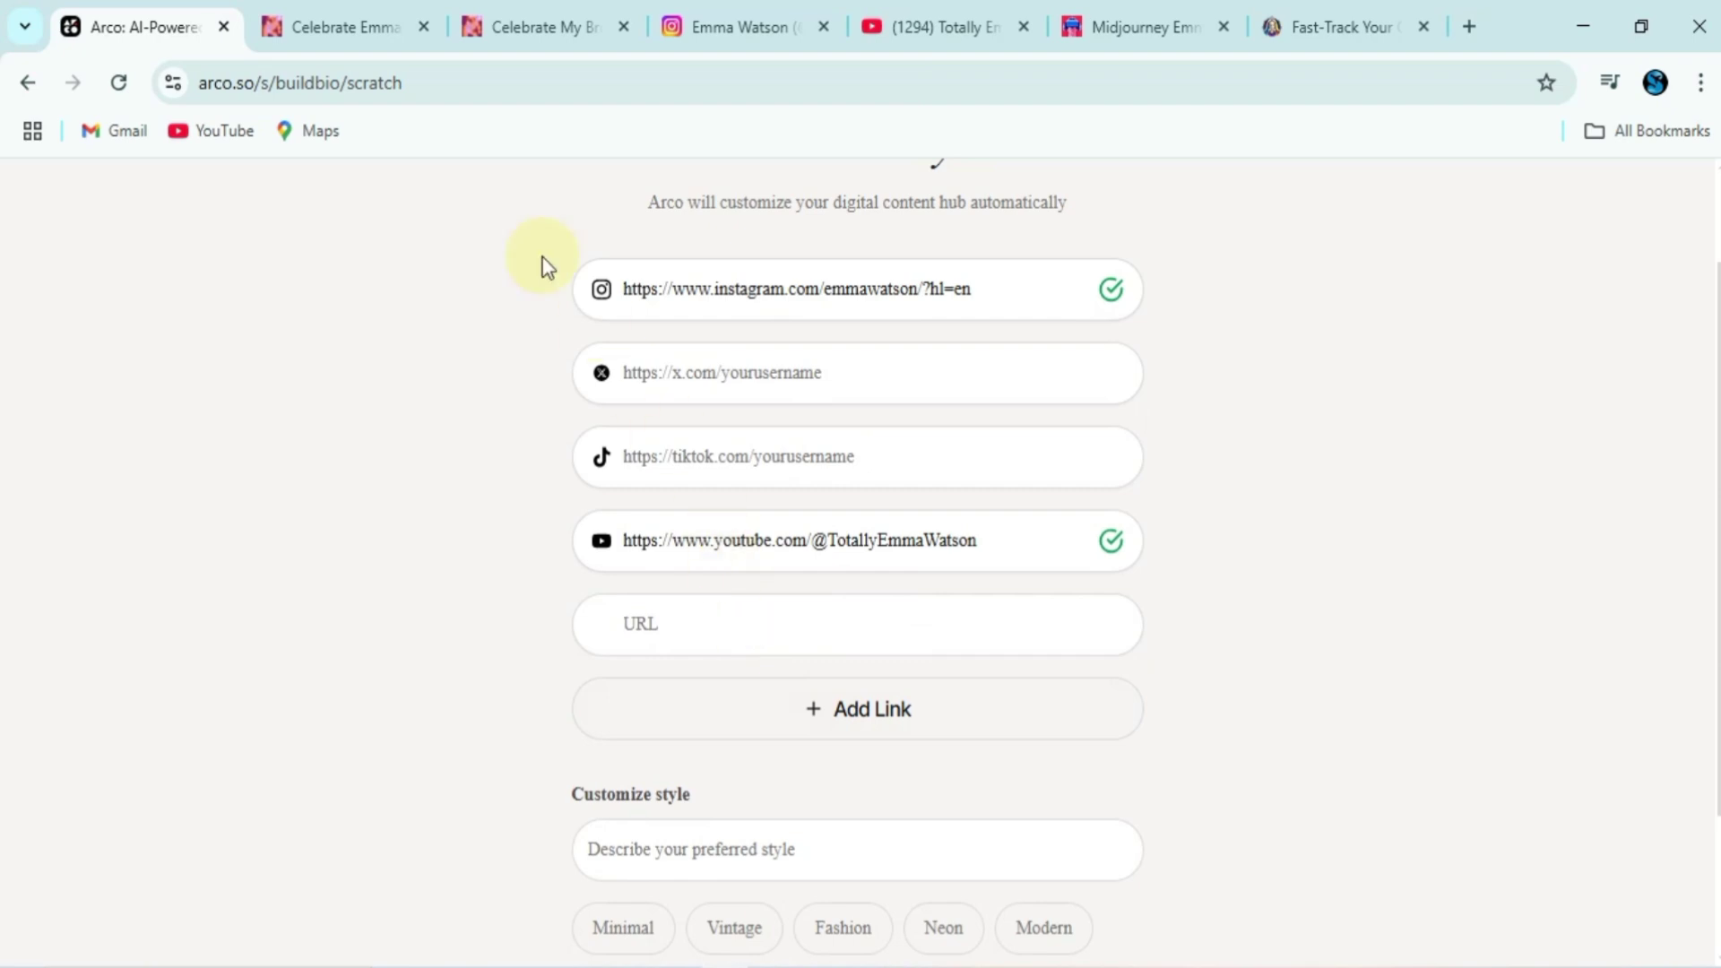
{"action": "left_click", "coordinate": [326, 27]}
{"action": "left_click", "coordinate": [429, 82]}
{"action": "key", "text": "ctrl+c"}
{"action": "left_click", "coordinate": [114, 27]}
{"action": "right_click", "coordinate": [656, 623]}
{"action": "left_click", "coordinate": [726, 328]}
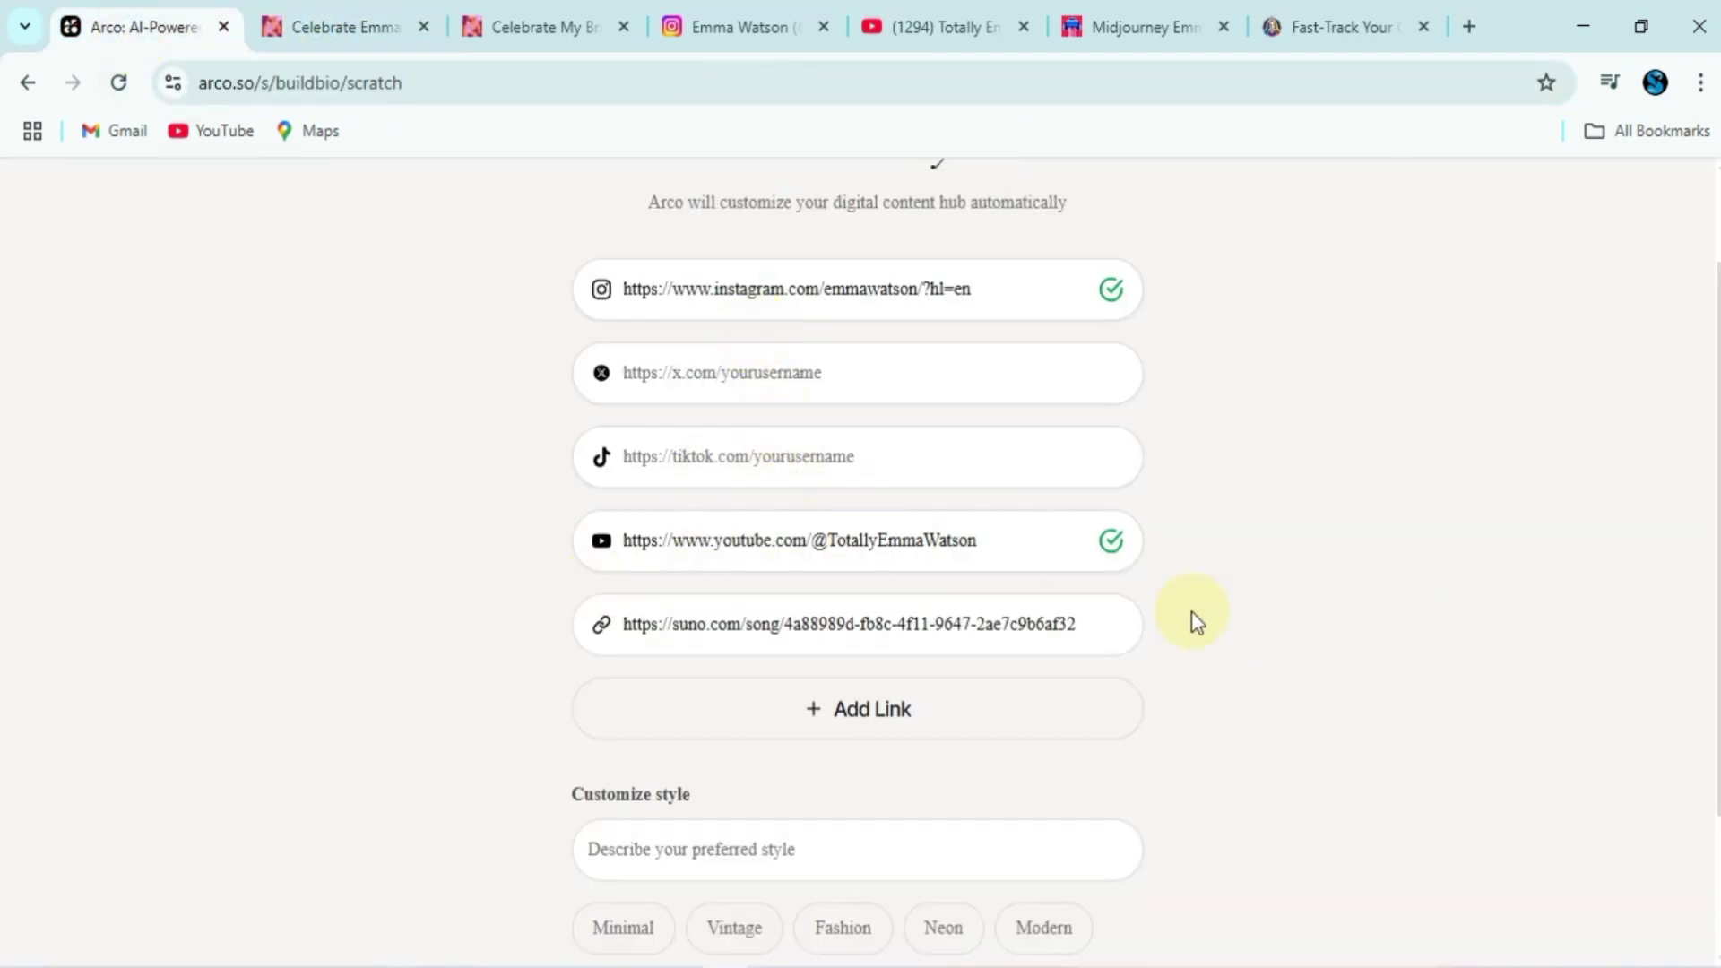
Add the 'Celebrate My Brother' Suno song link
{"action": "left_click", "coordinate": [538, 27]}
{"action": "left_click", "coordinate": [549, 90]}
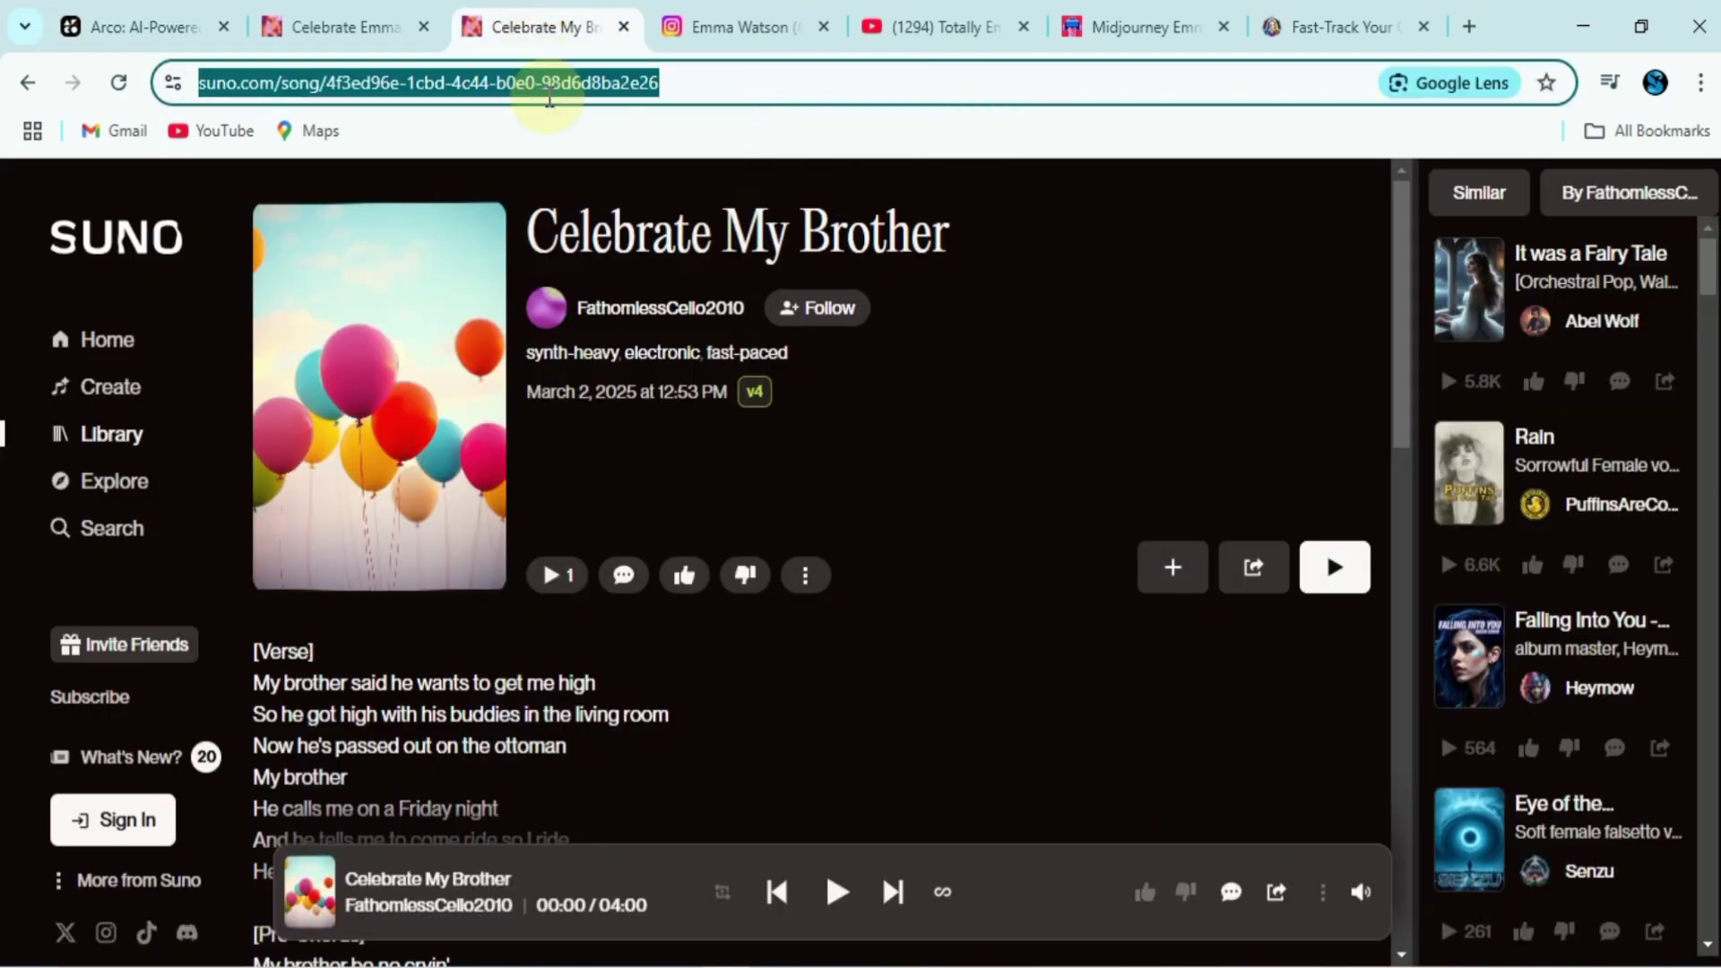
{"action": "left_click", "coordinate": [83, 22]}
{"action": "left_click", "coordinate": [919, 708]}
{"action": "key", "text": "ctrl+v"}
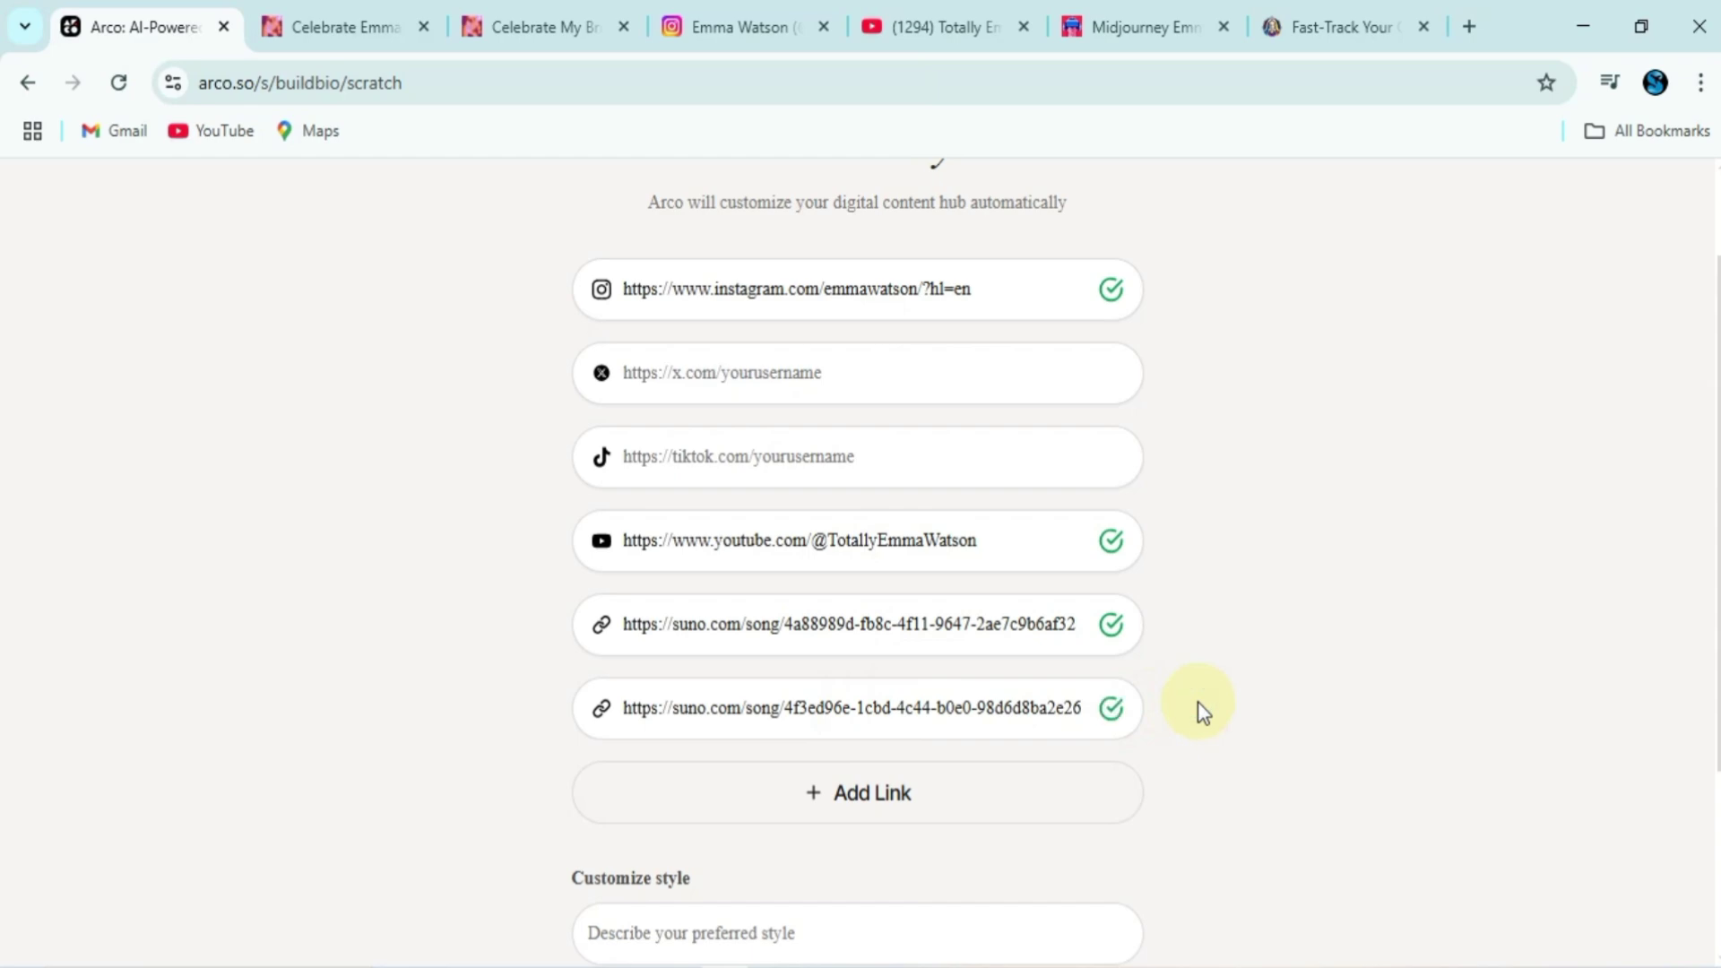
Add the PromptHero Midjourney Emma Watson prompts page link
{"action": "left_click", "coordinate": [931, 789]}
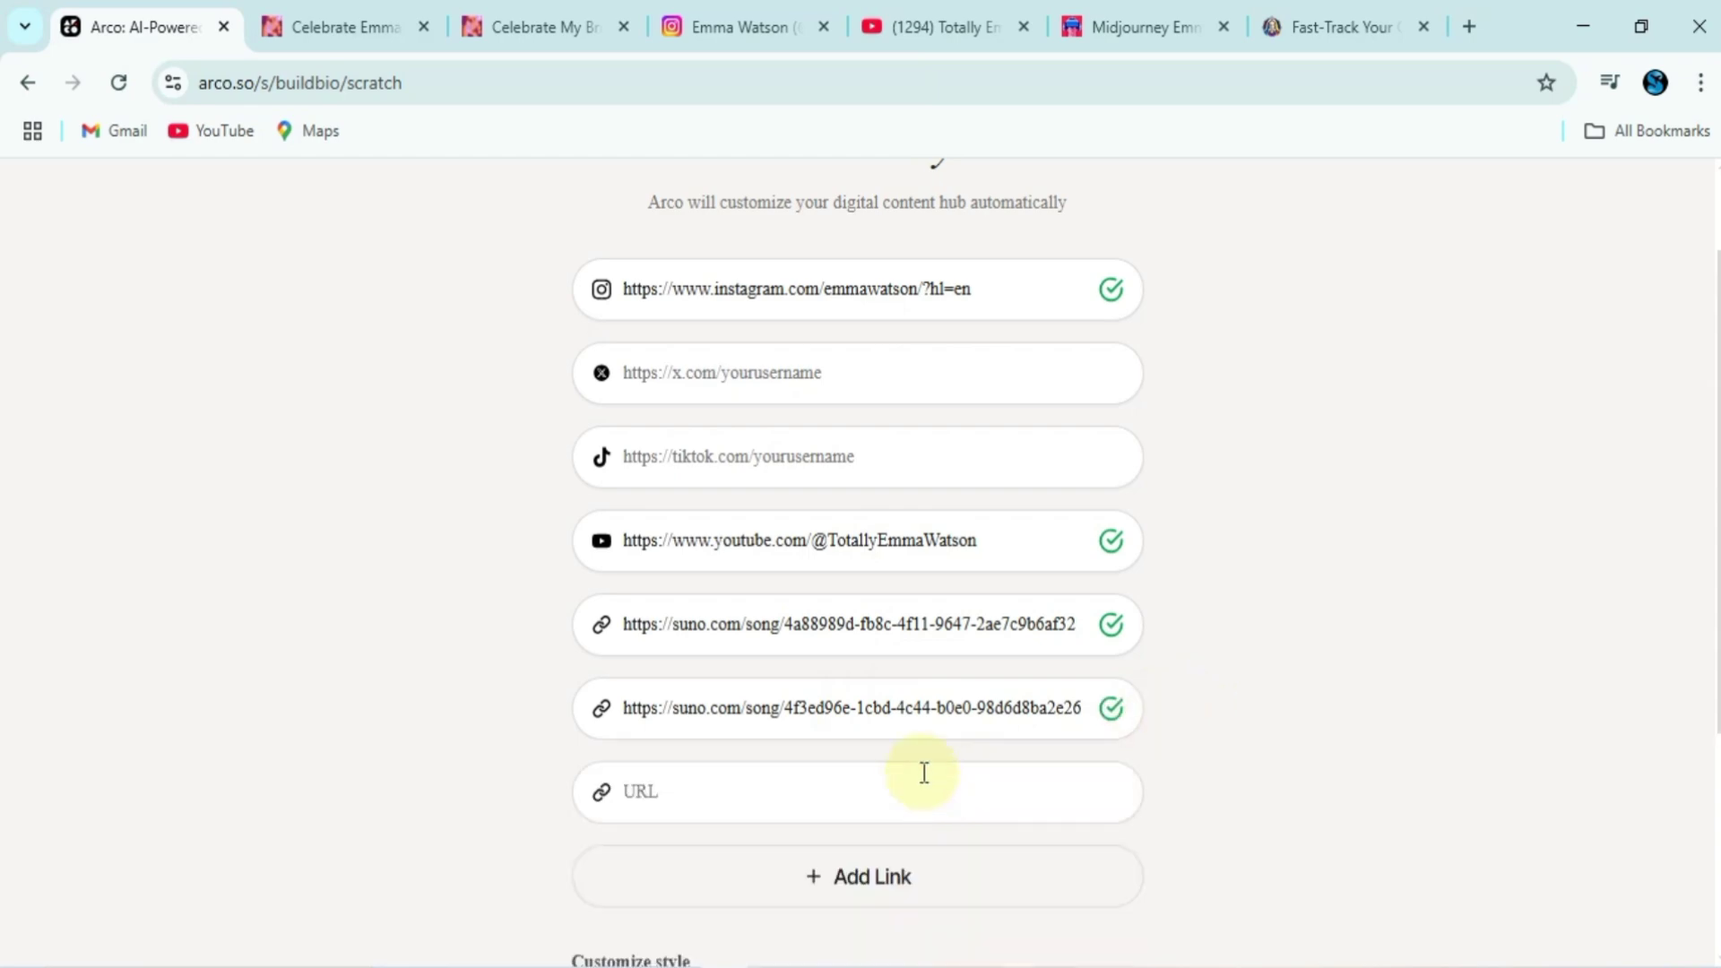
{"action": "left_click", "coordinate": [1144, 43]}
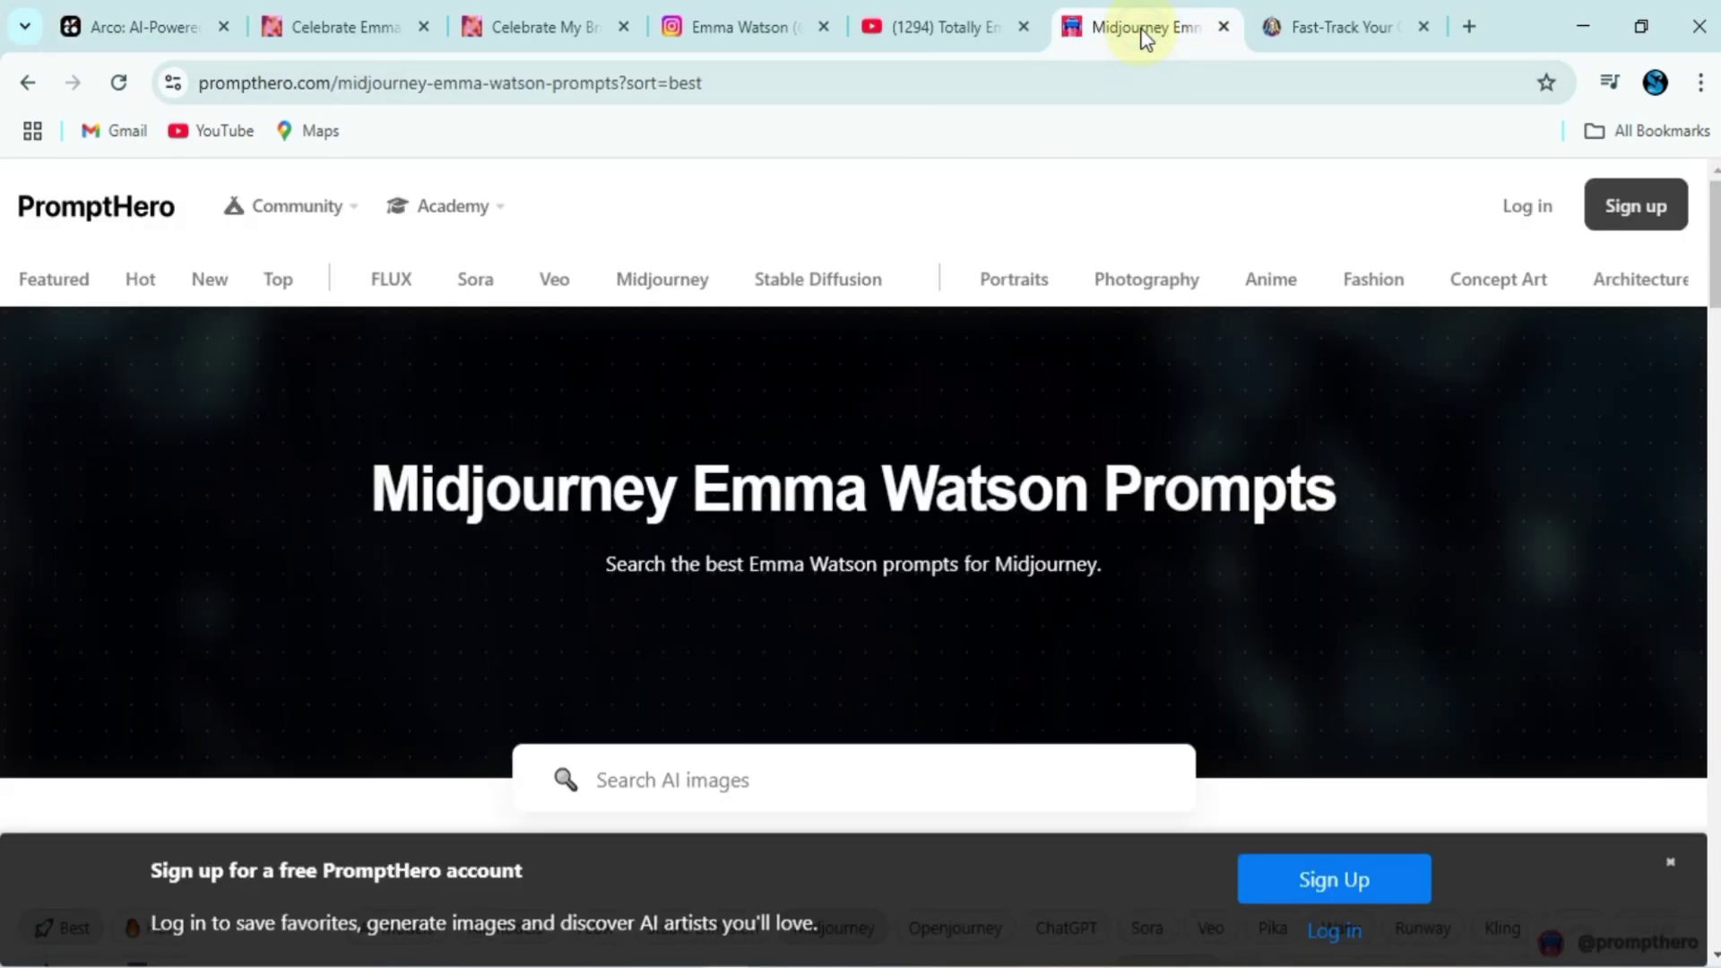
{"action": "scroll", "coordinate": [1009, 395], "scroll_direction": "down", "scroll_amount": 5}
{"action": "scroll", "coordinate": [999, 469], "scroll_direction": "down", "scroll_amount": 2}
{"action": "left_click", "coordinate": [634, 83]}
{"action": "left_click", "coordinate": [104, 26]}
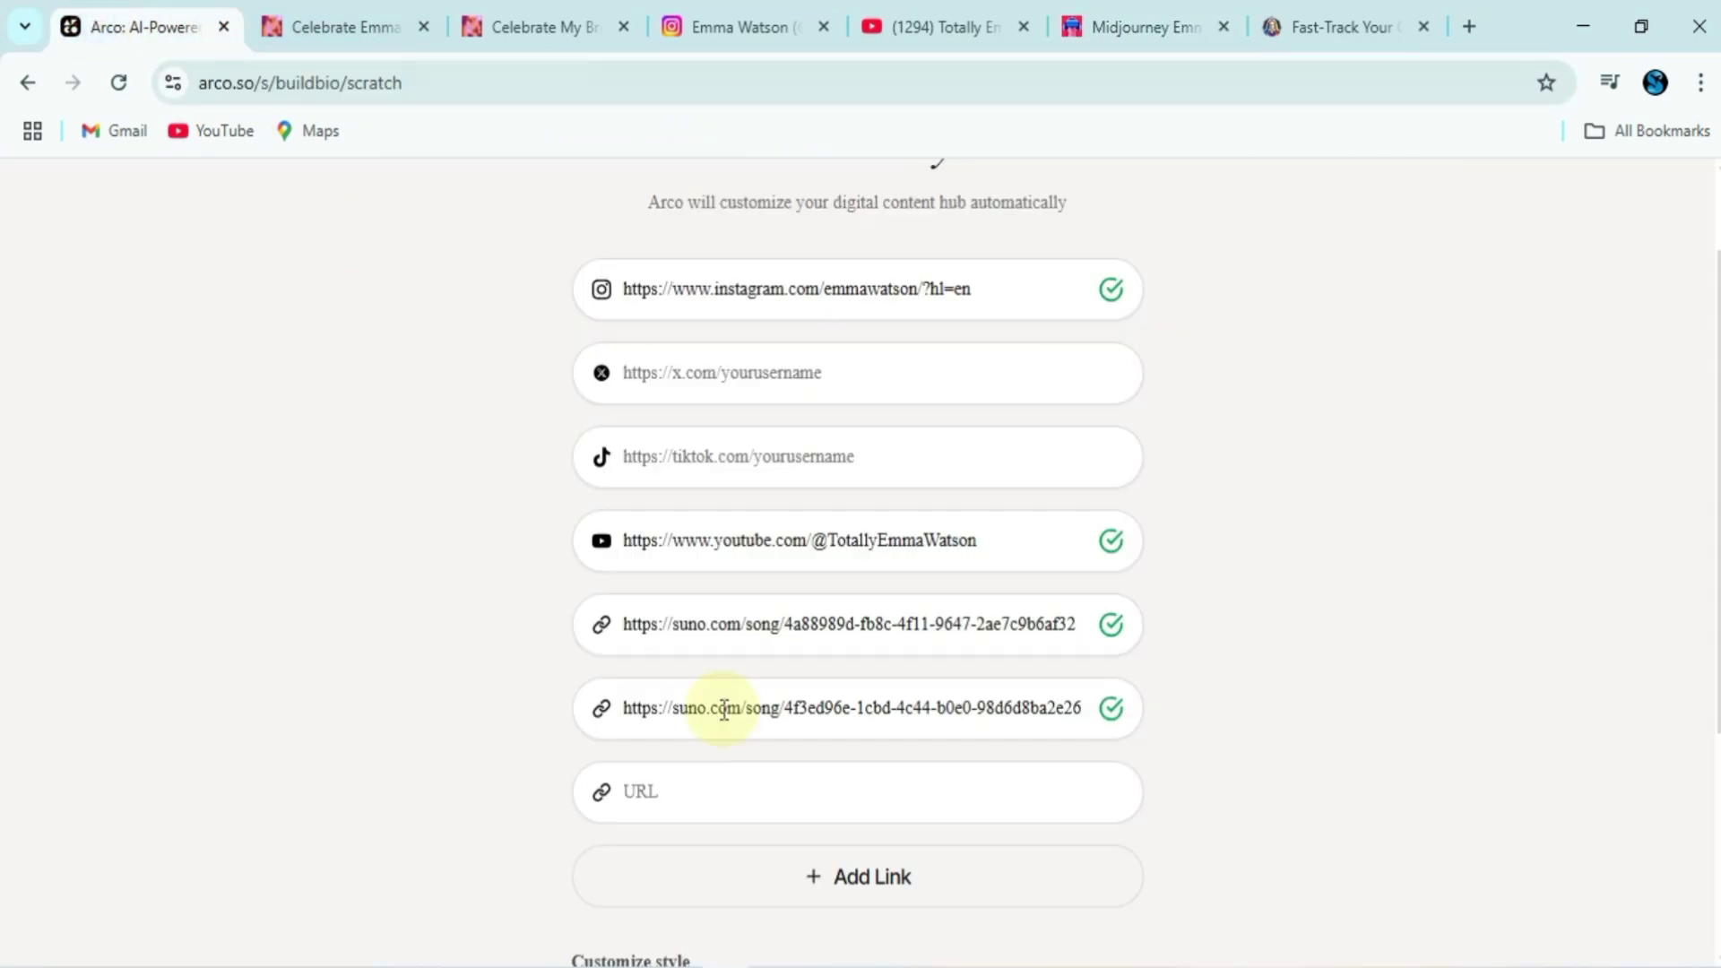
{"action": "left_click", "coordinate": [786, 818]}
{"action": "key", "text": "ctrl+v"}
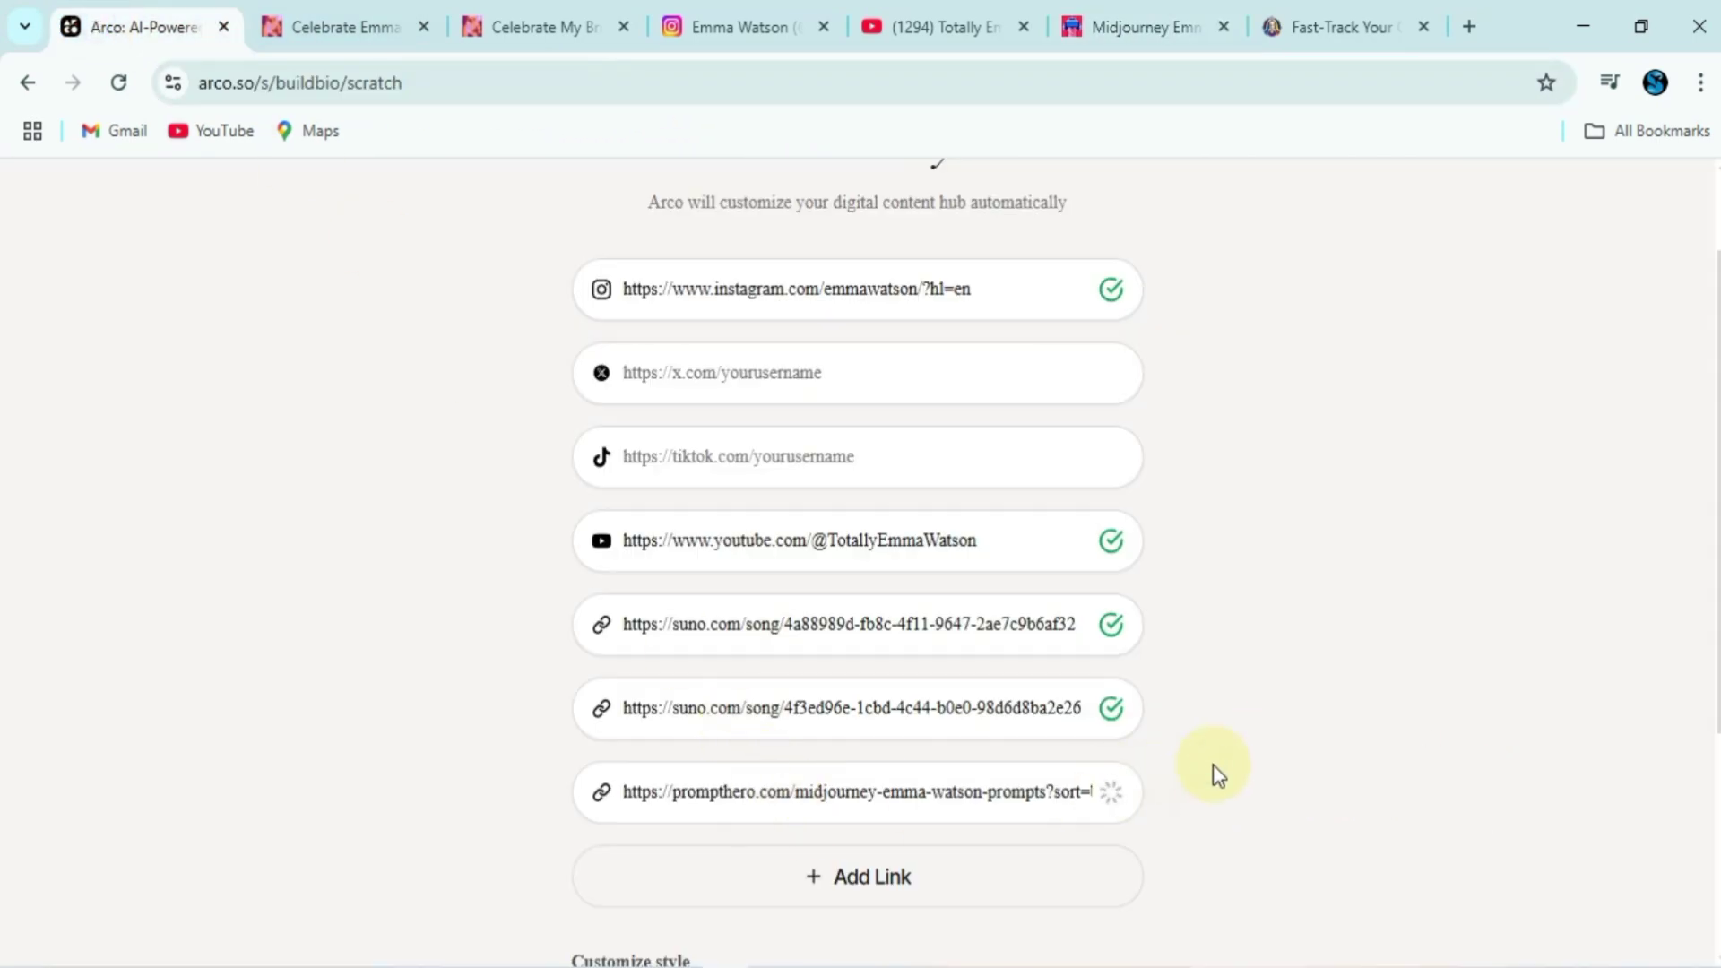
Add the Leonardo.ai Flow State page link
{"action": "left_click", "coordinate": [935, 887]}
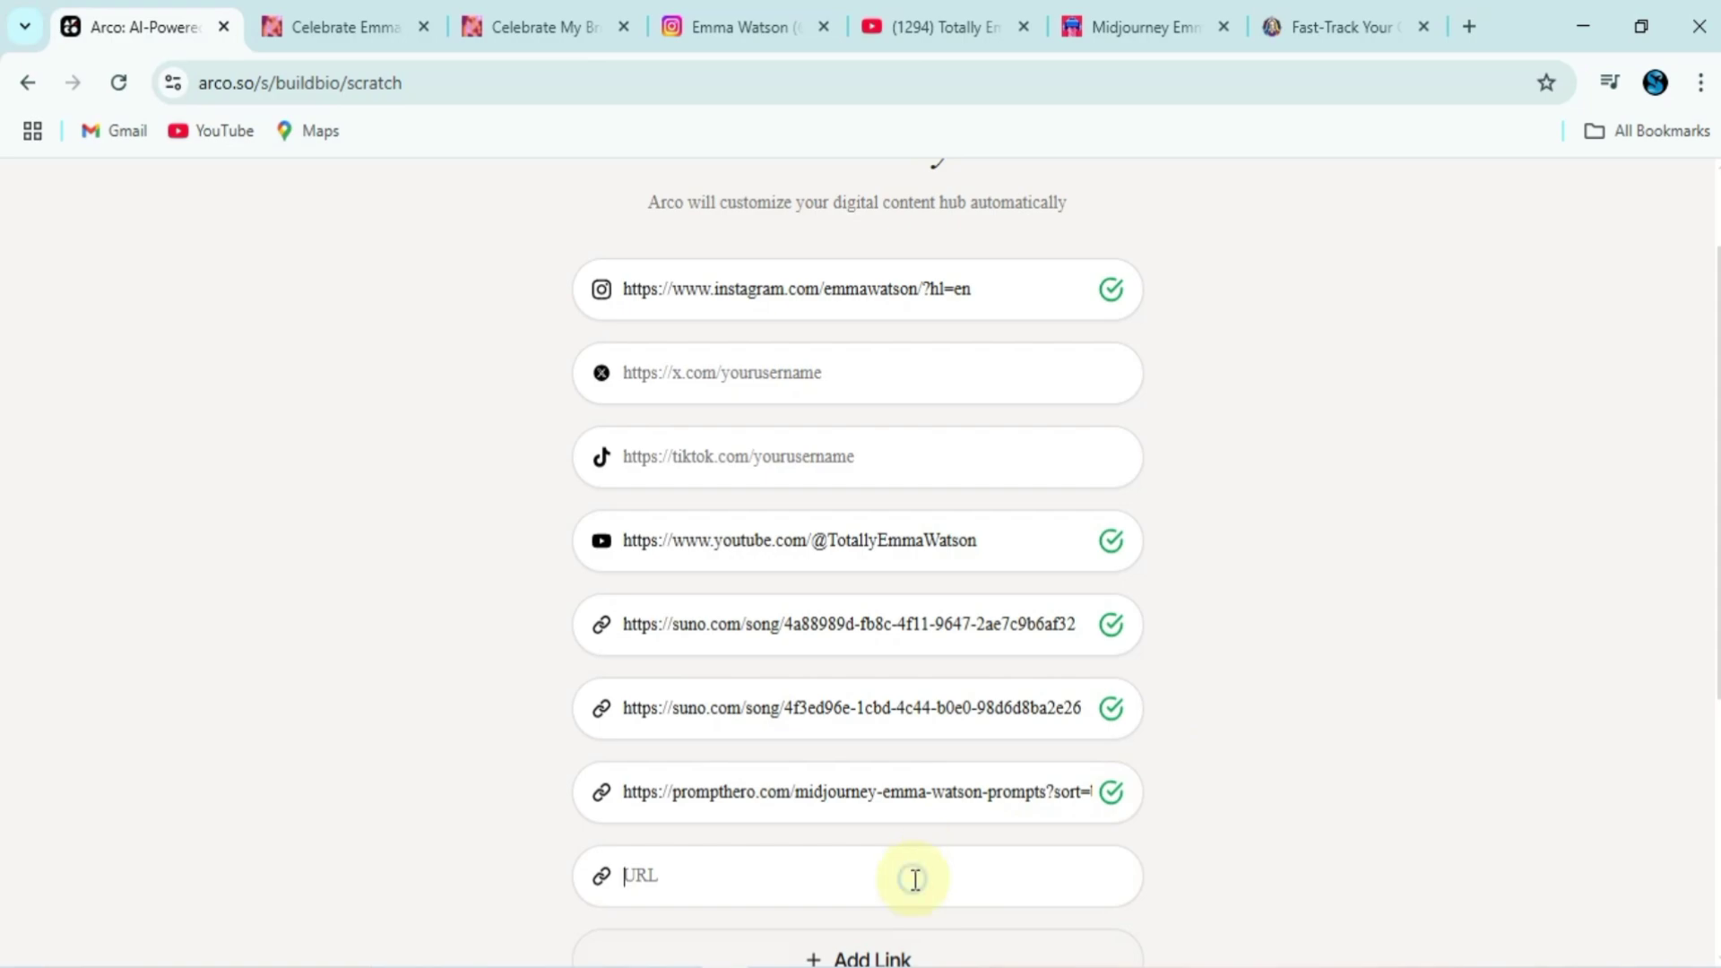
{"action": "scroll", "coordinate": [914, 879], "scroll_direction": "down", "scroll_amount": 2}
{"action": "left_click", "coordinate": [1333, 38]}
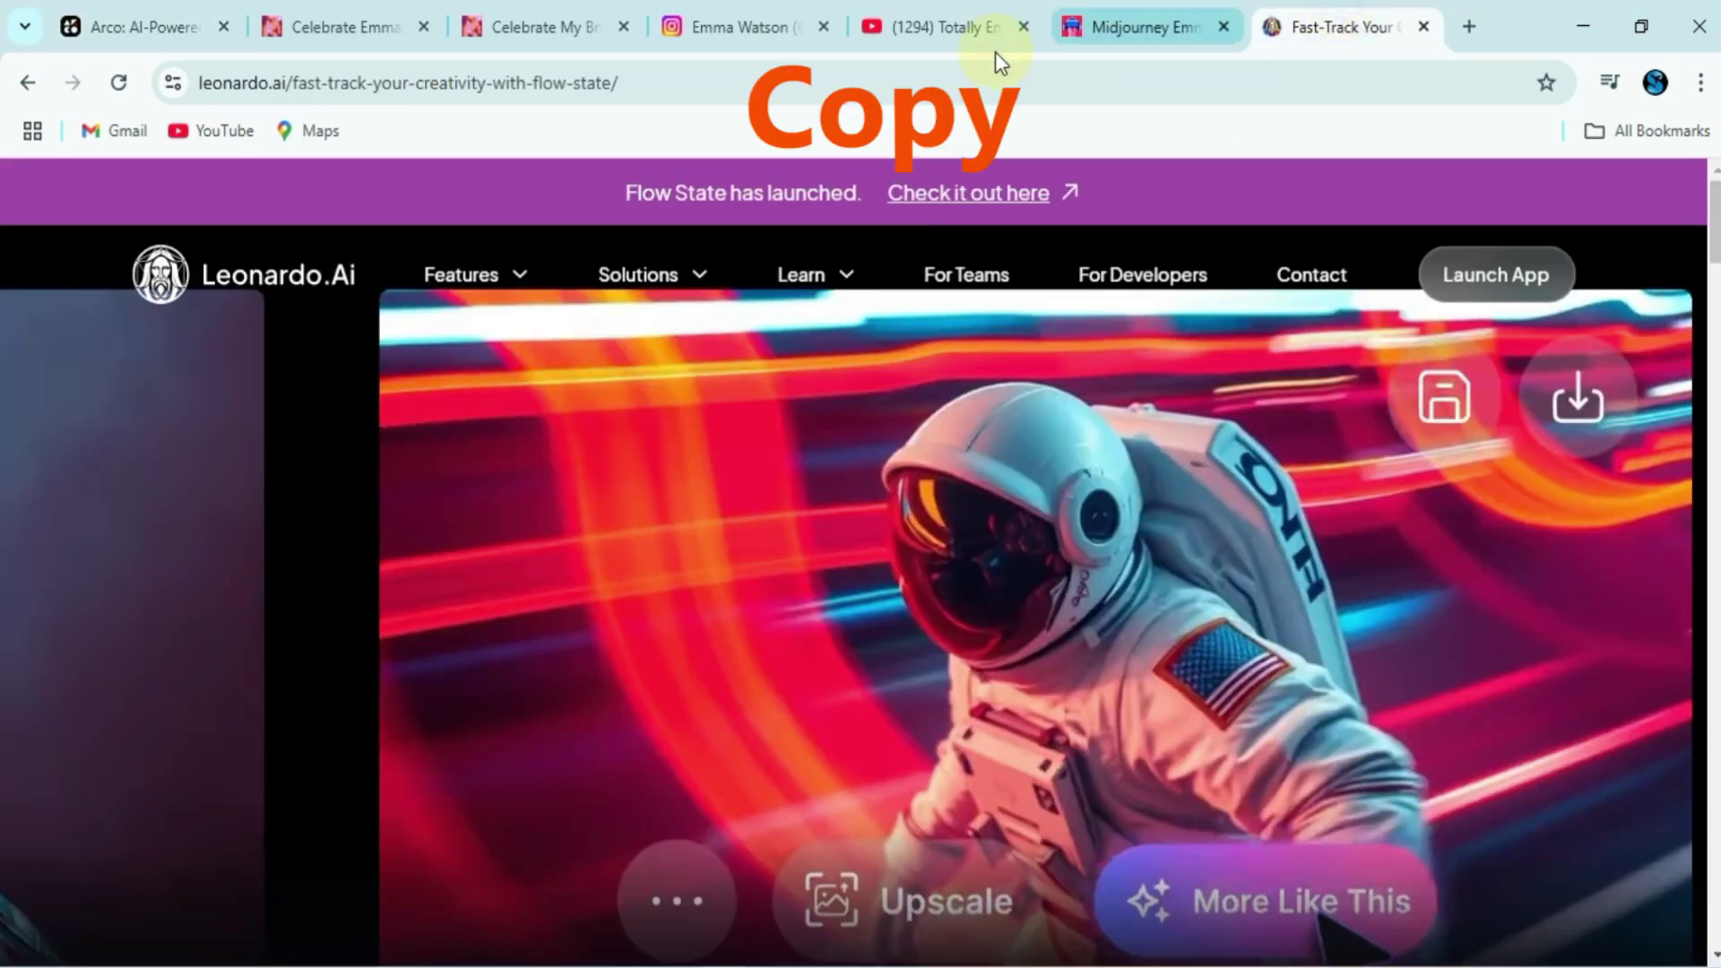
{"action": "left_click", "coordinate": [896, 82]}
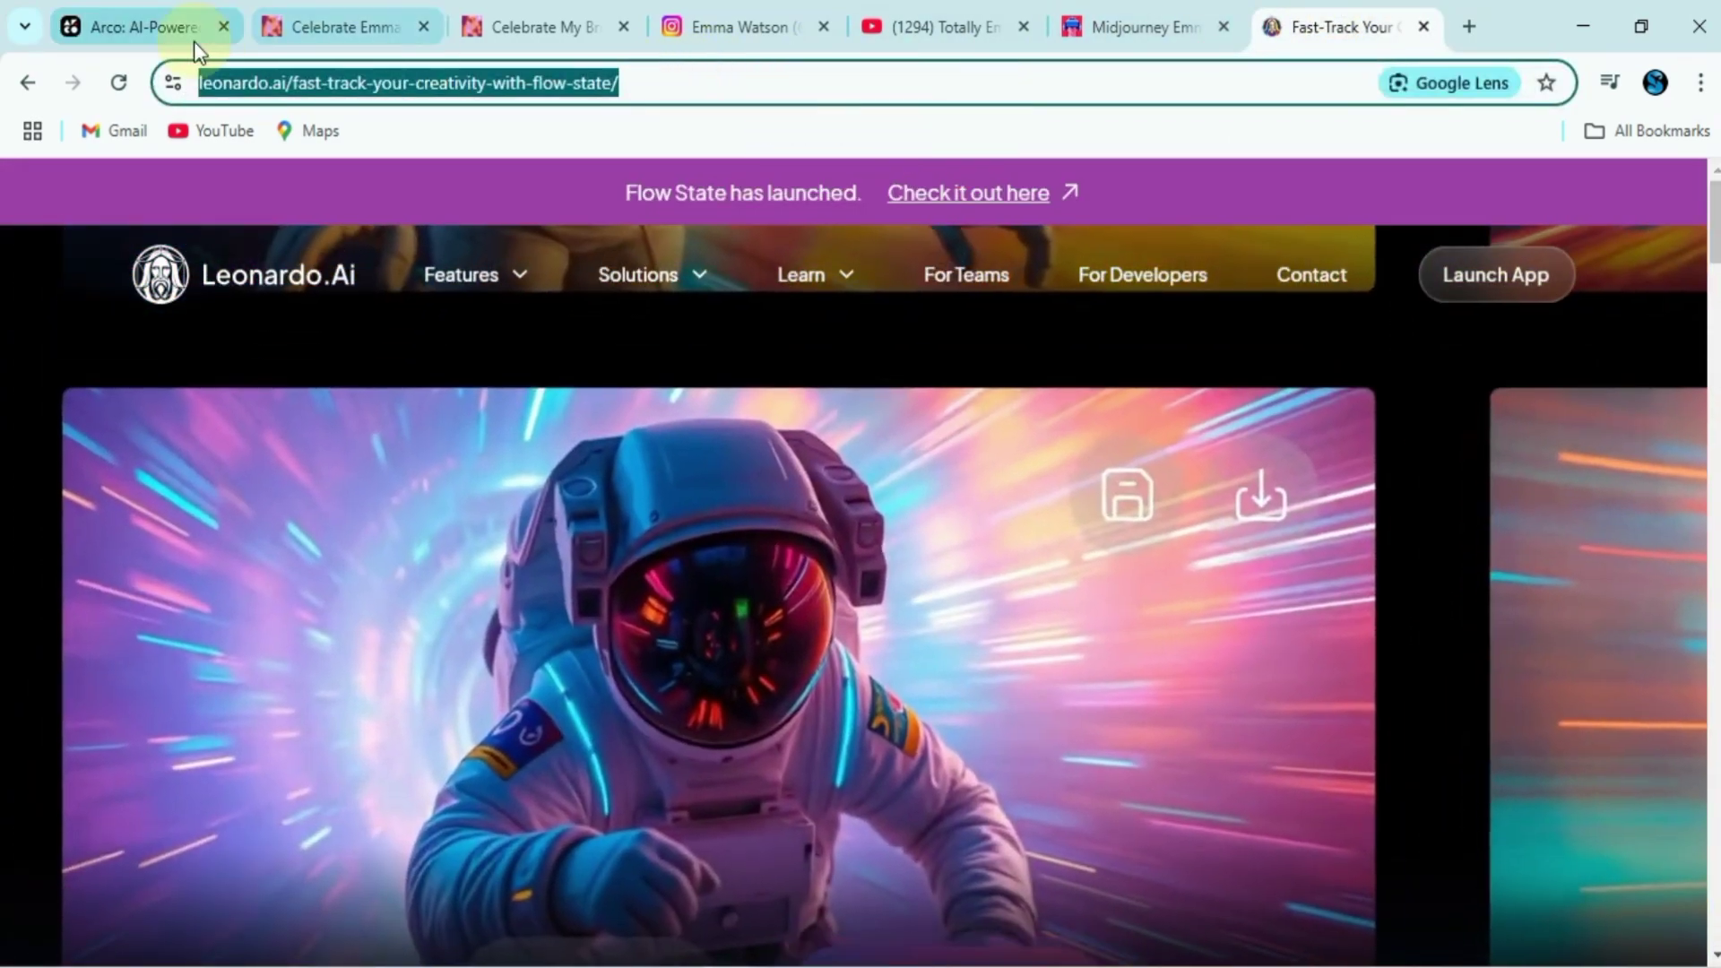
{"action": "key", "text": "ctrl+c"}
{"action": "left_click", "coordinate": [193, 41]}
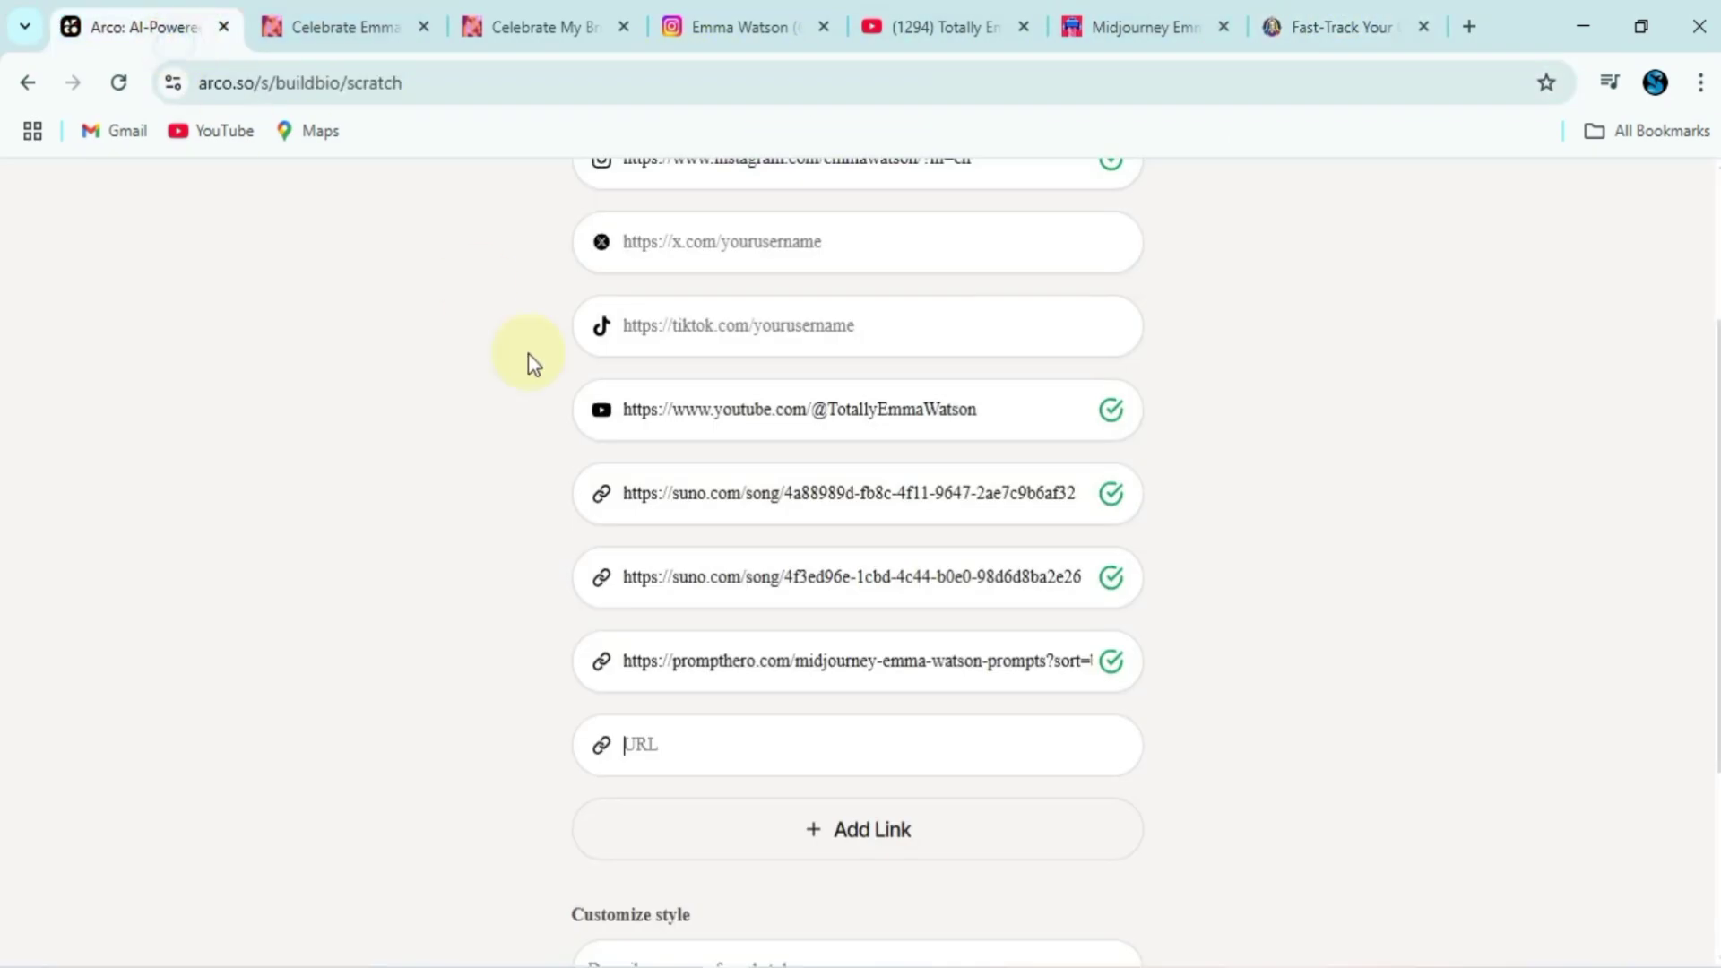
{"action": "left_click", "coordinate": [788, 746]}
{"action": "key", "text": "ctrl+v"}
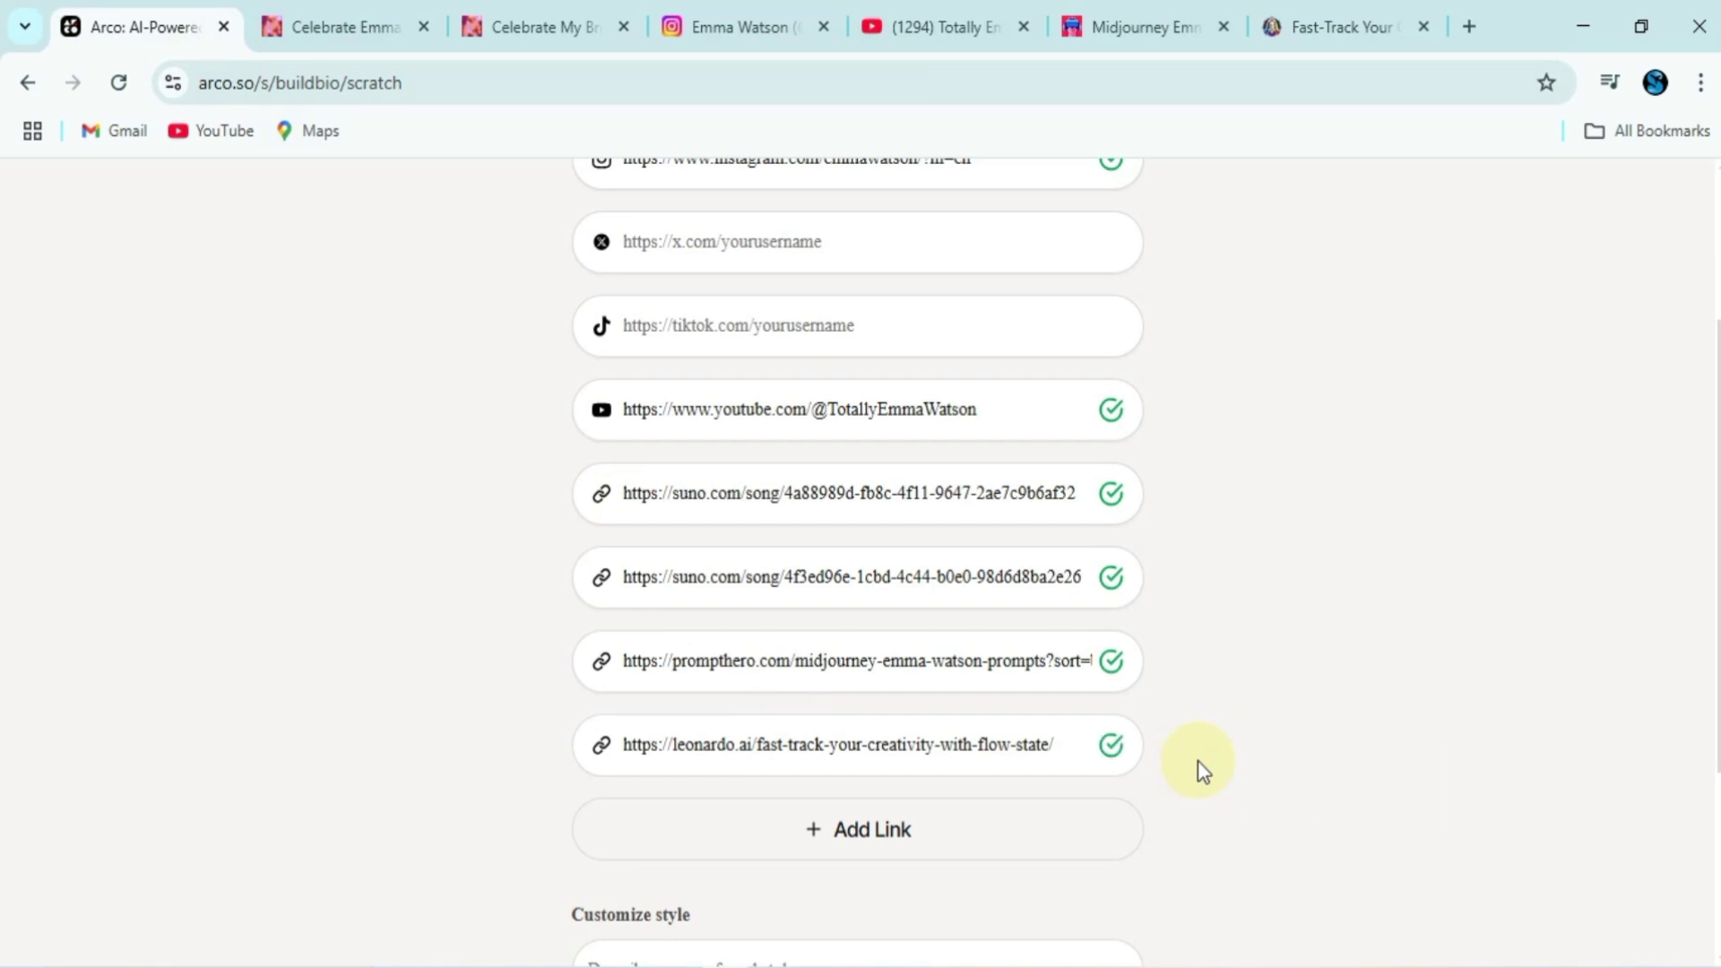
Scroll the Links & Style form to the Customize style options
{"action": "scroll", "coordinate": [1187, 726], "scroll_direction": "up", "scroll_amount": 3}
{"action": "scroll", "coordinate": [706, 418], "scroll_direction": "down", "scroll_amount": 5}
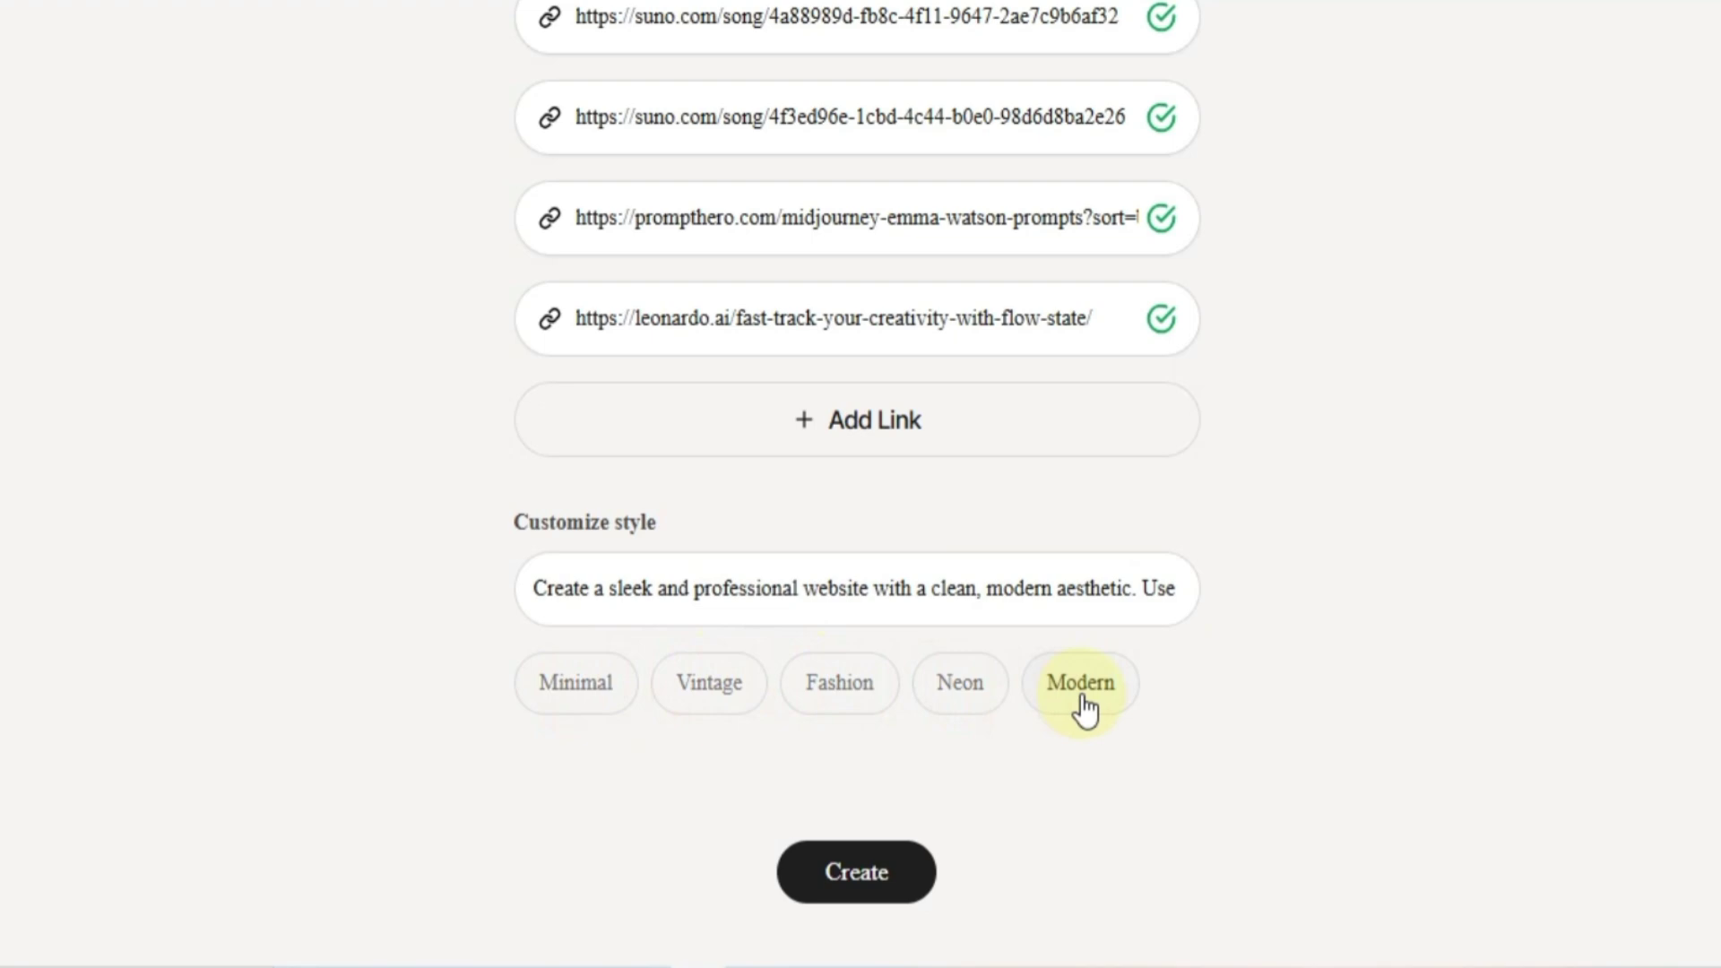
{"action": "scroll", "coordinate": [888, 874], "scroll_direction": "up", "scroll_amount": 8}
{"action": "scroll", "coordinate": [887, 874], "scroll_direction": "down", "scroll_amount": 8}
Generate the site in the Modern style and scroll through the result
{"action": "left_click", "coordinate": [883, 883]}
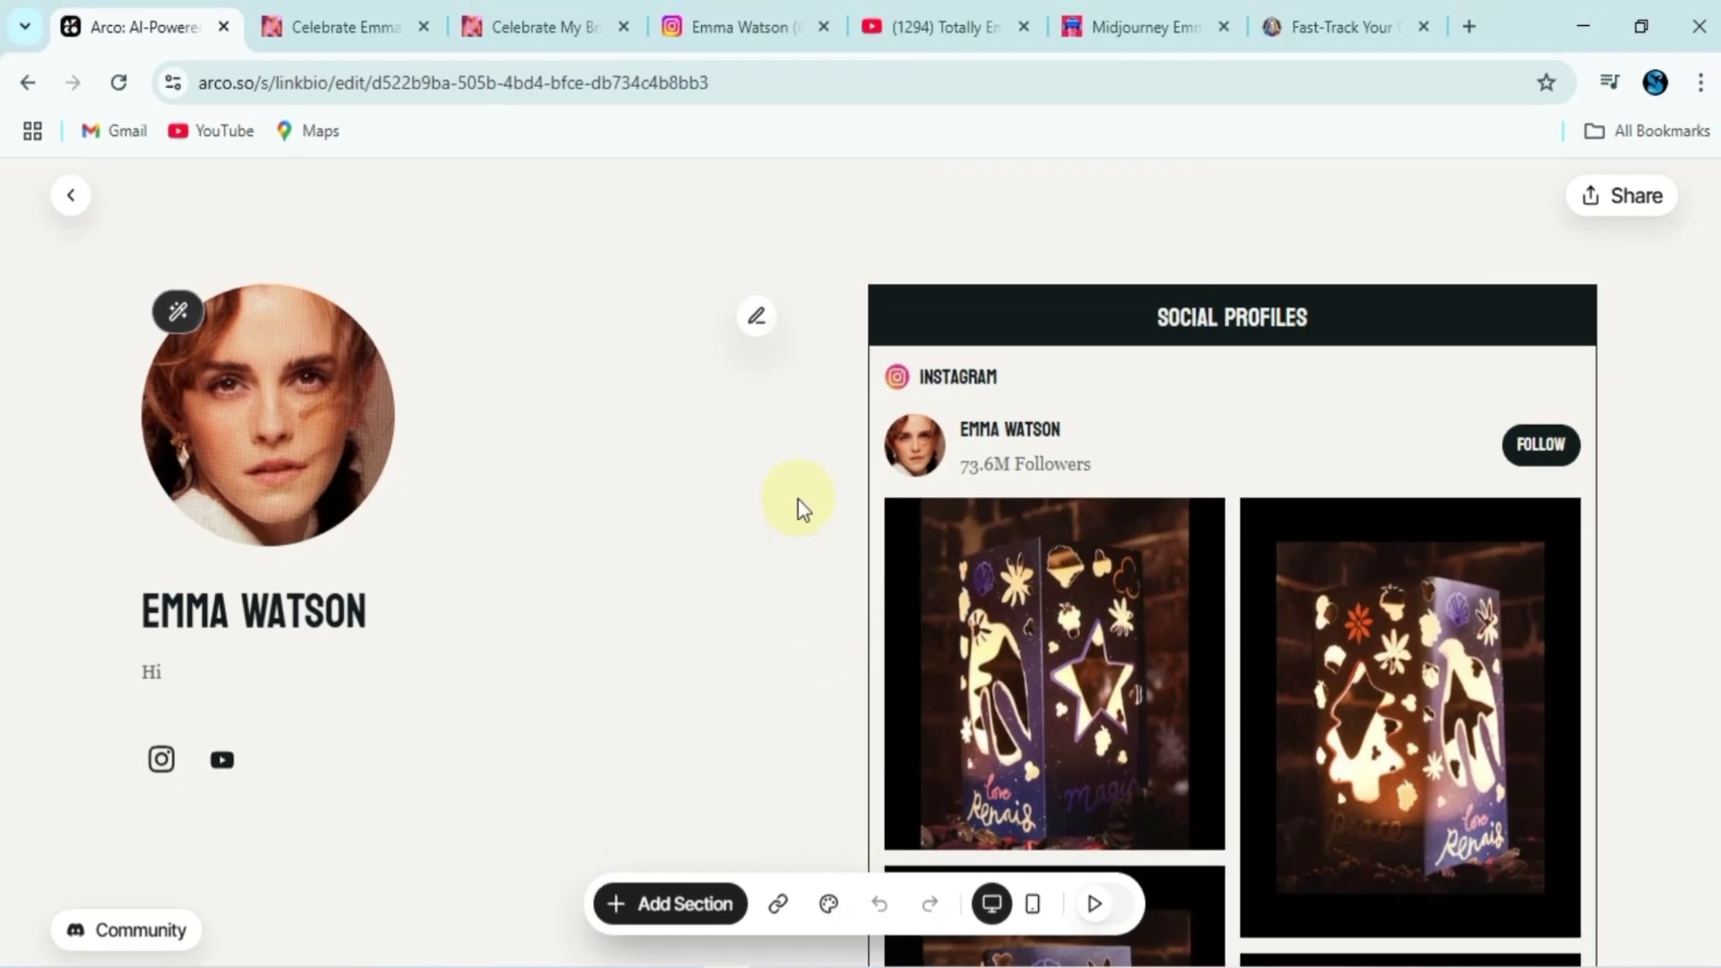
{"action": "scroll", "coordinate": [801, 502], "scroll_direction": "down", "scroll_amount": 3}
{"action": "scroll", "coordinate": [805, 520], "scroll_direction": "down", "scroll_amount": 5}
{"action": "scroll", "coordinate": [812, 583], "scroll_direction": "down", "scroll_amount": 4}
{"action": "scroll", "coordinate": [811, 637], "scroll_direction": "down", "scroll_amount": 5}
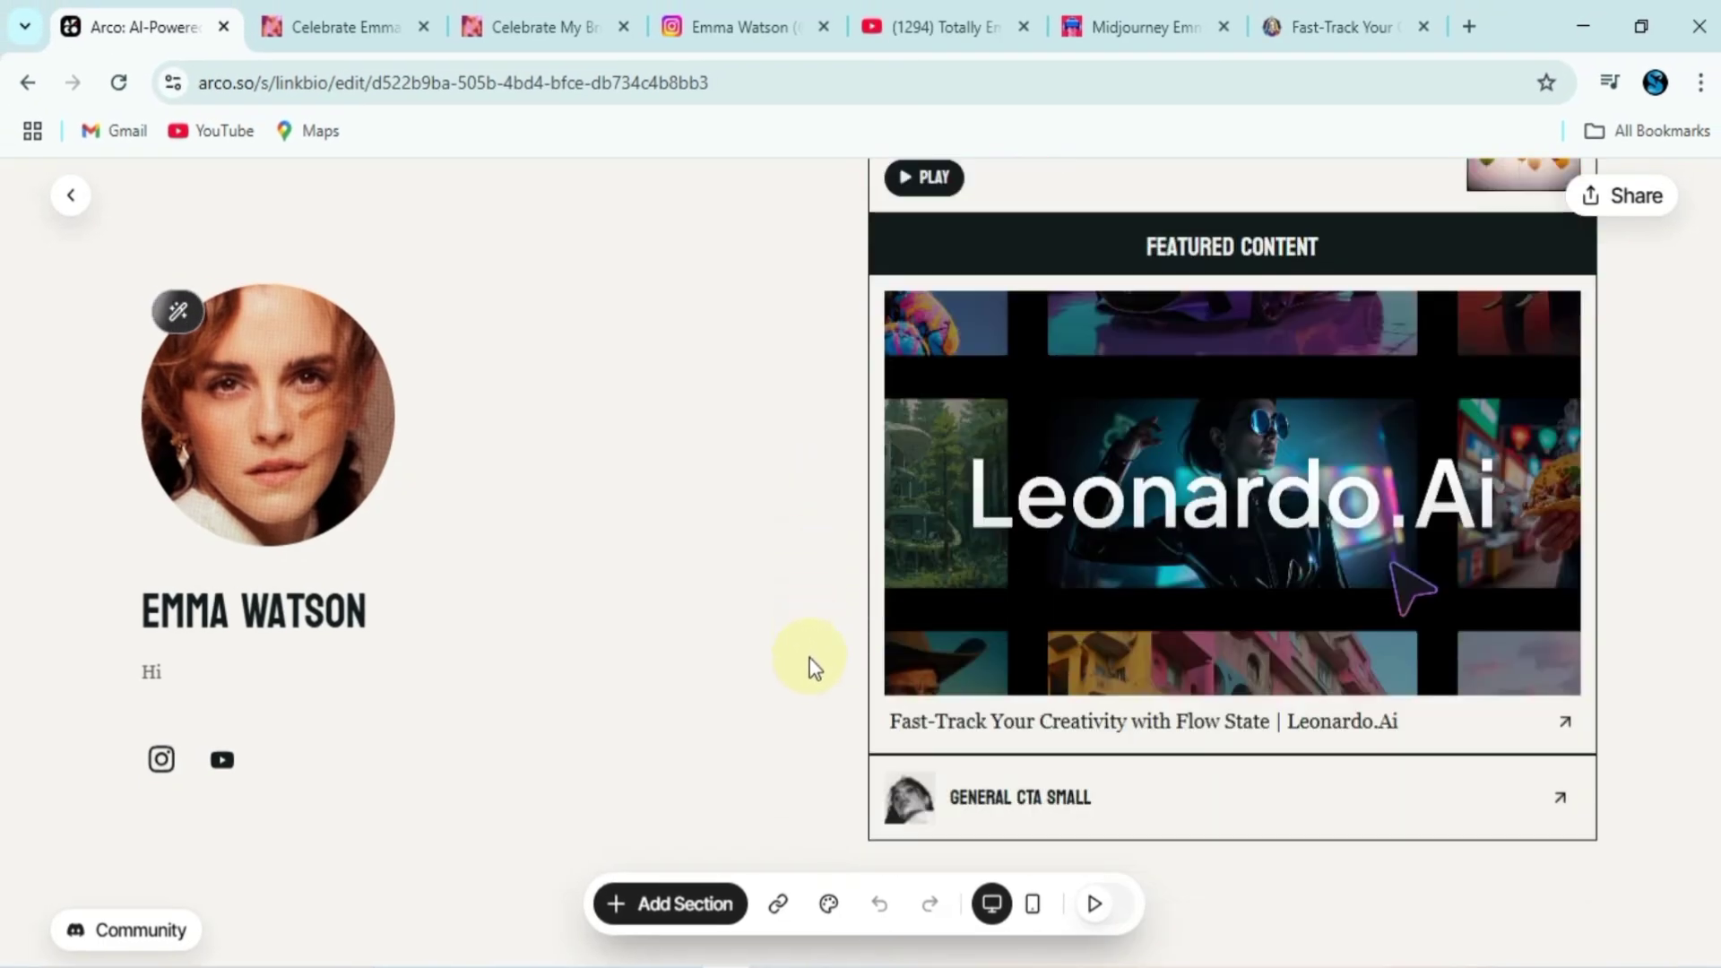
{"action": "scroll", "coordinate": [810, 658], "scroll_direction": "up", "scroll_amount": 10}
{"action": "scroll", "coordinate": [810, 658], "scroll_direction": "up", "scroll_amount": 6}
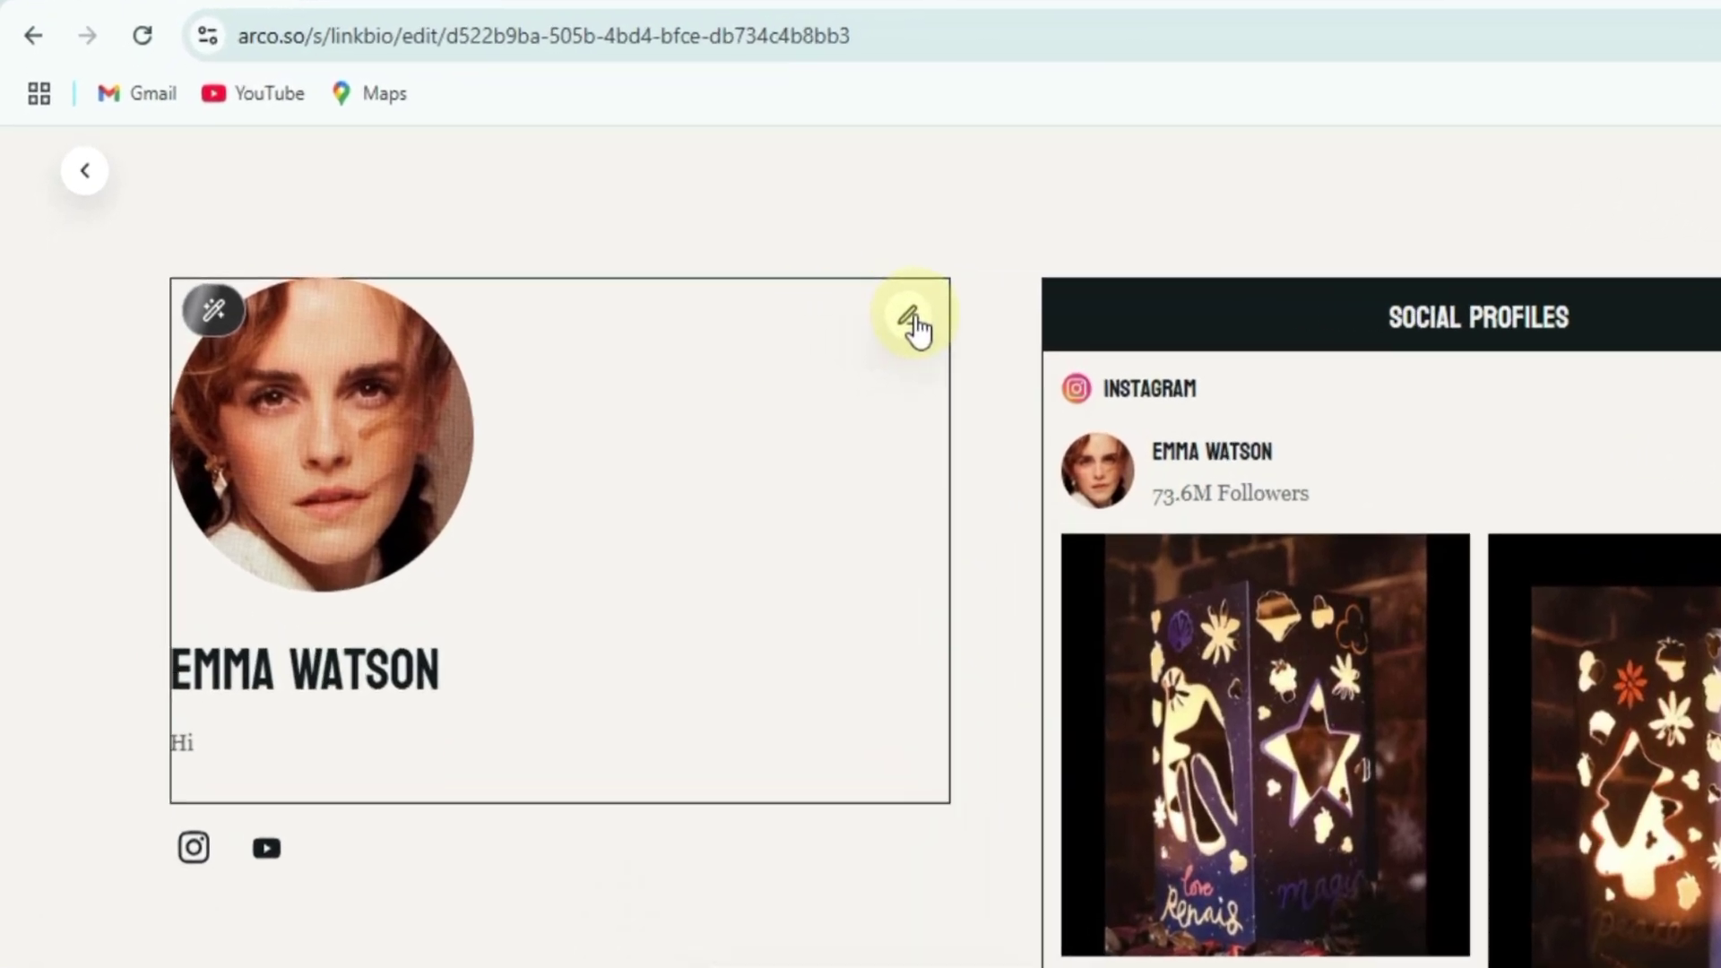
Replace the profile photo with Emma-Watson.jpg and turn on AI Motion
{"action": "left_click", "coordinate": [912, 319]}
{"action": "mouse_move", "coordinate": [1216, 299]}
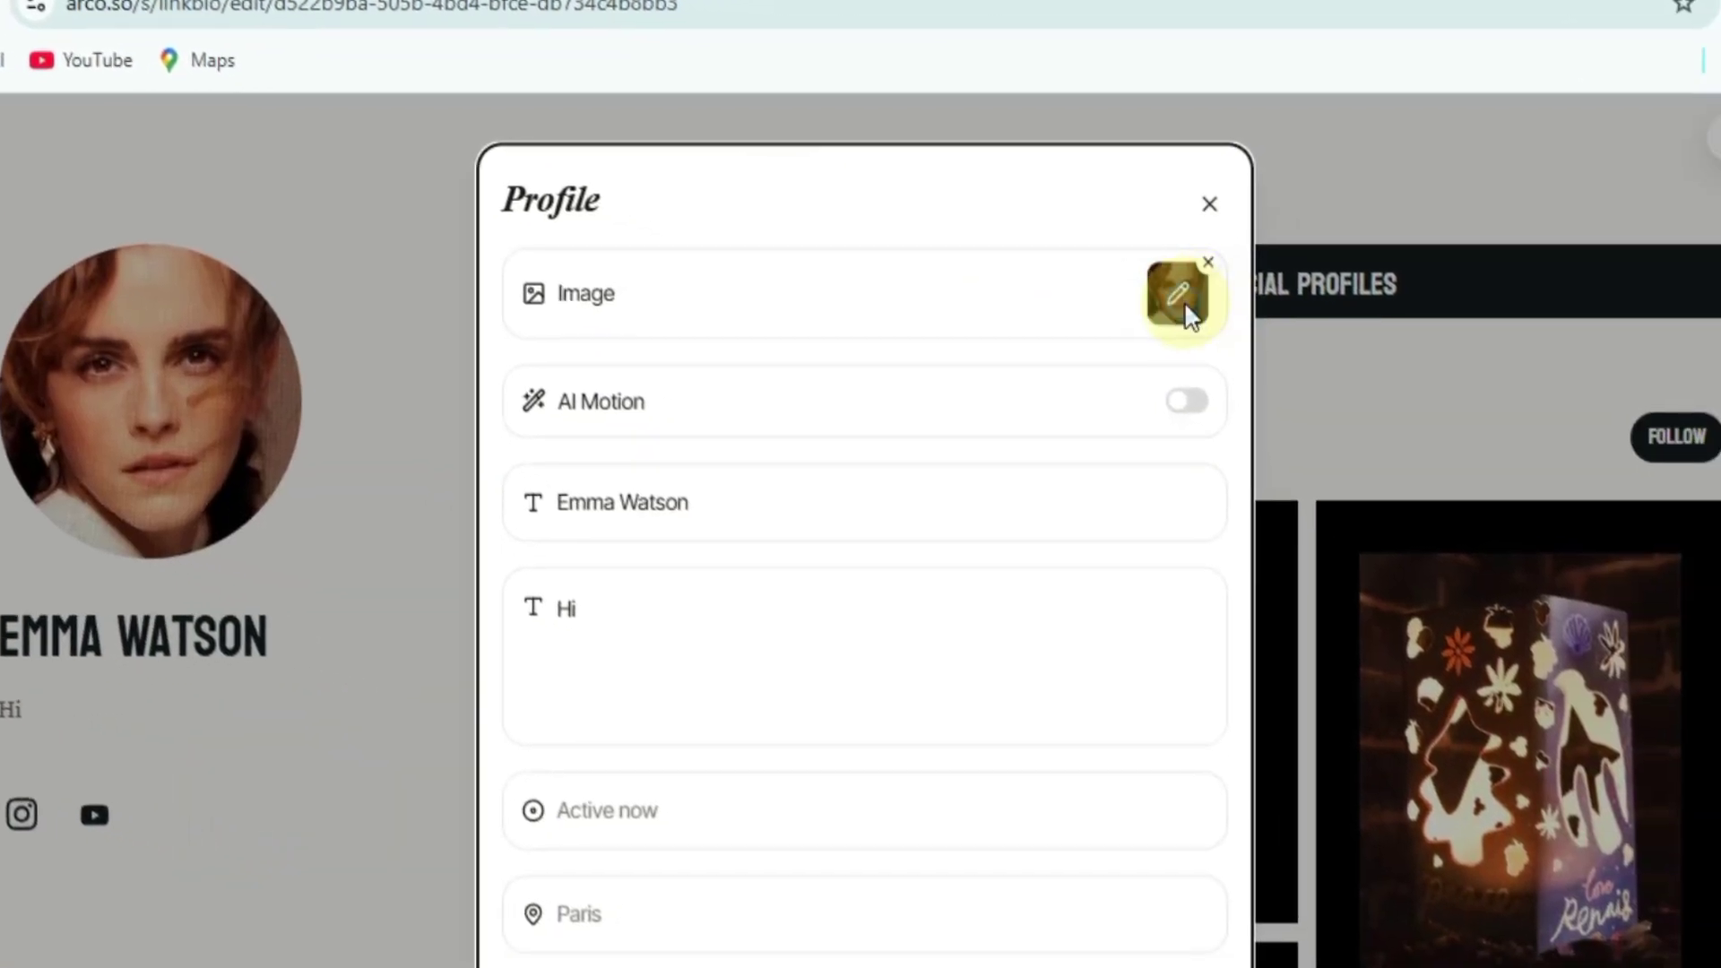
{"action": "left_click", "coordinate": [1185, 305]}
{"action": "scroll", "coordinate": [1120, 592], "scroll_direction": "down", "scroll_amount": 2}
{"action": "scroll", "coordinate": [1183, 599], "scroll_direction": "up", "scroll_amount": 2}
{"action": "scroll", "coordinate": [1195, 595], "scroll_direction": "down", "scroll_amount": 1}
{"action": "left_click", "coordinate": [1151, 663]}
{"action": "left_click", "coordinate": [993, 683]}
{"action": "left_click", "coordinate": [1219, 824]}
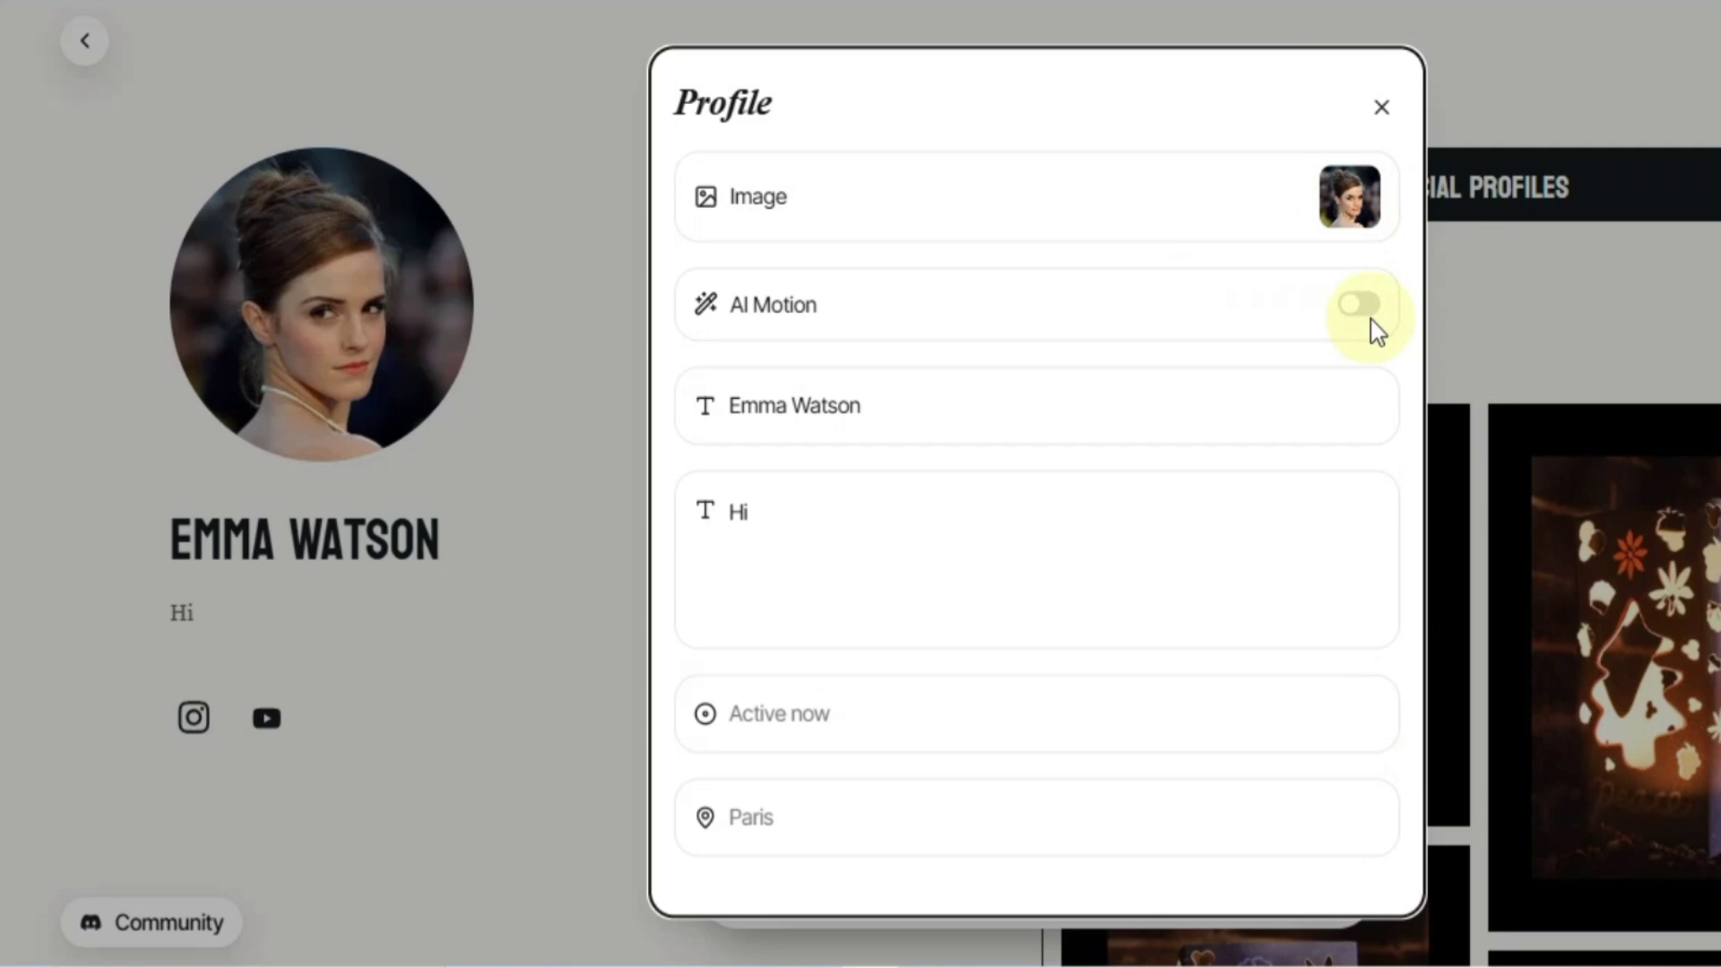
{"action": "left_click", "coordinate": [1359, 304]}
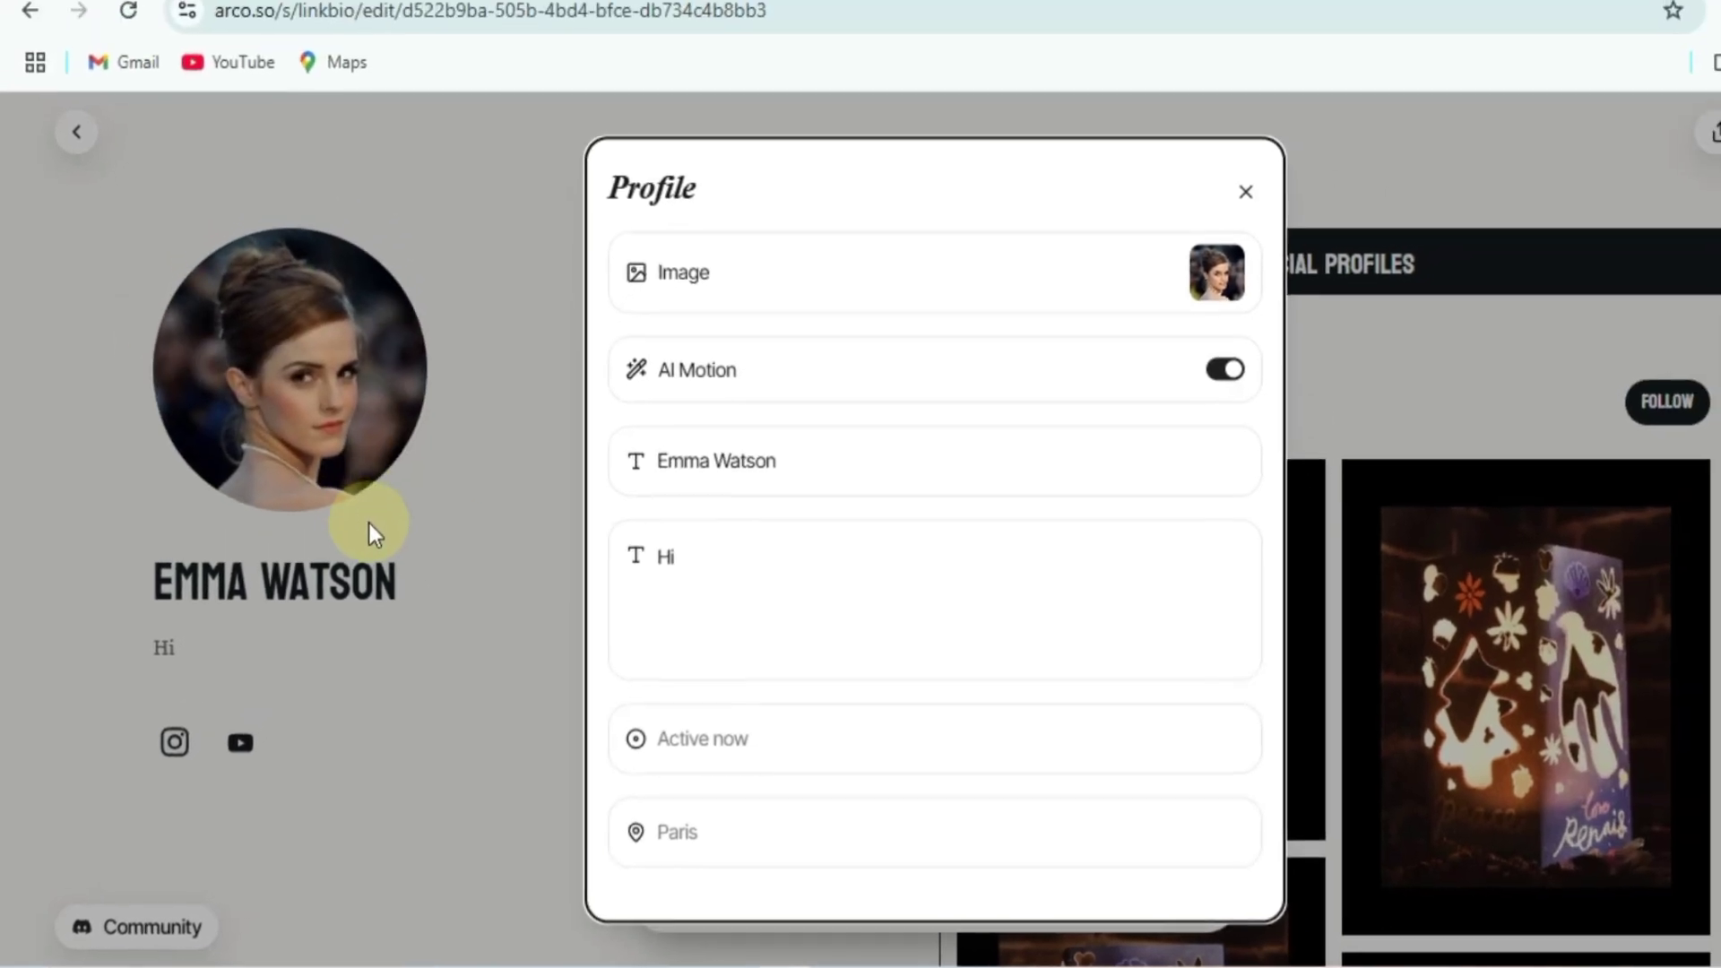
Write the new Emma Watson bio, set status 'Active now' and location 'Paris, France'
{"action": "triple_click", "coordinate": [740, 529]}
{"action": "type", "text": "Emma Watson - Actress, Activist, and Music Enthusiast. Explore a collection of AI-generated music inspired by her journey, created with Suno AI. Discover a blend of art, creativity, and technology in one place!"}
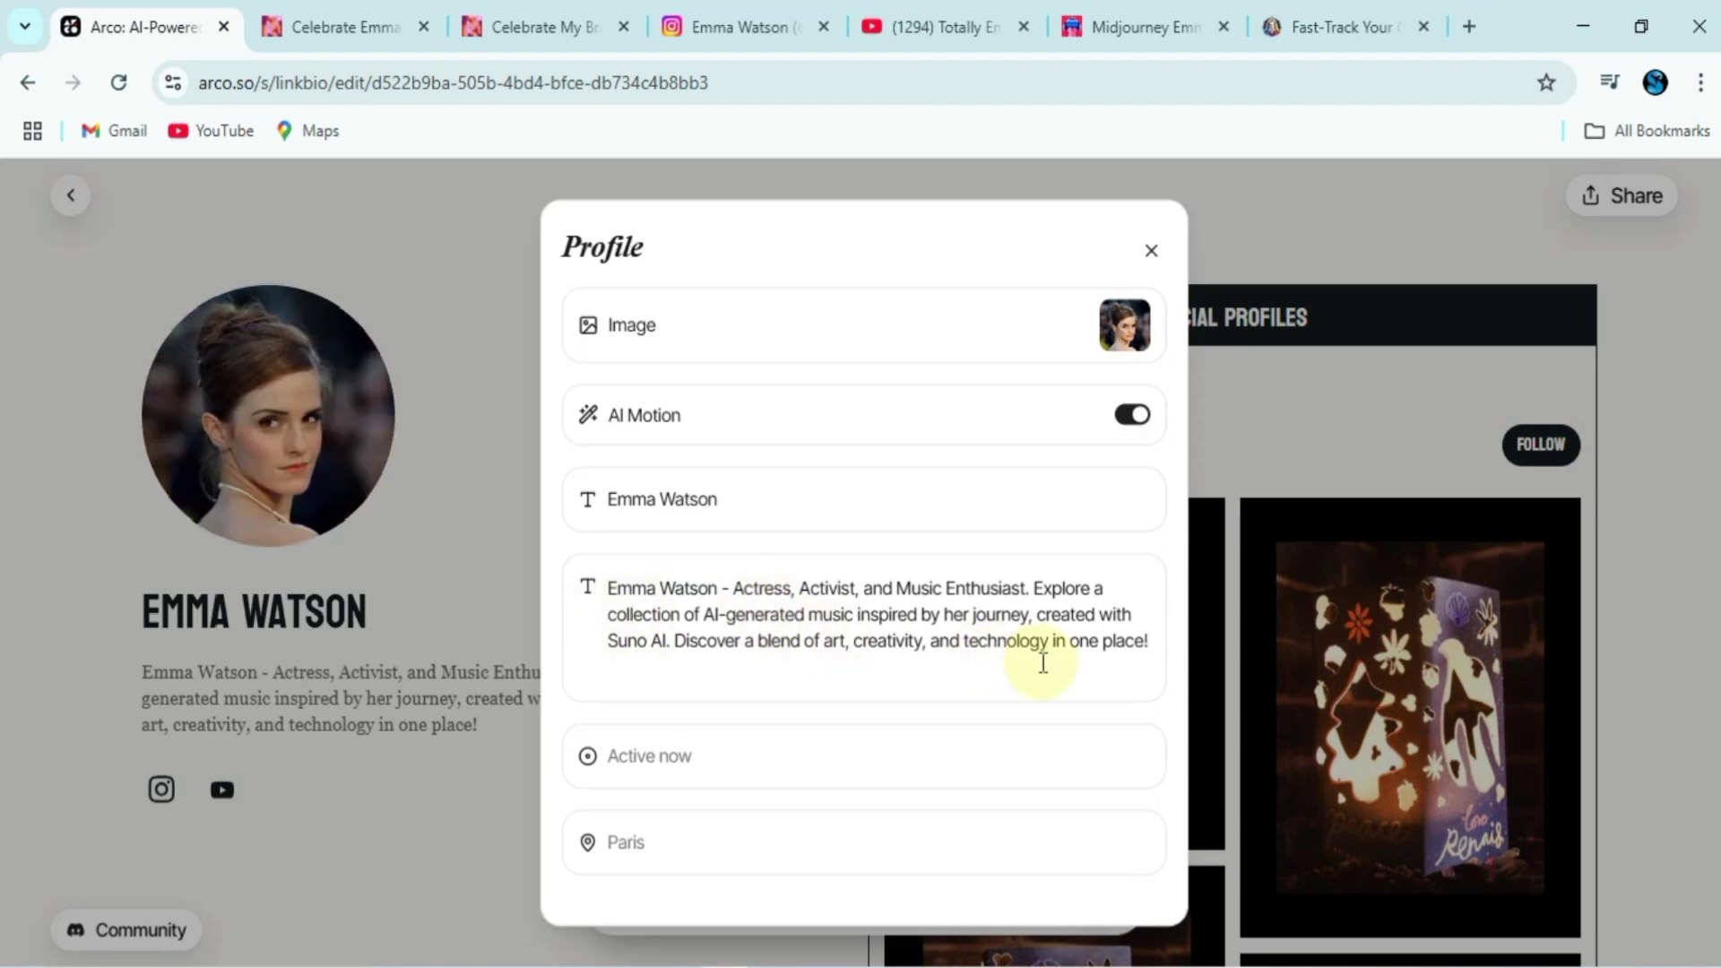
{"action": "left_click", "coordinate": [769, 766]}
{"action": "type", "text": "Active now"}
{"action": "left_click", "coordinate": [743, 840]}
{"action": "type", "text": "Paris, France"}
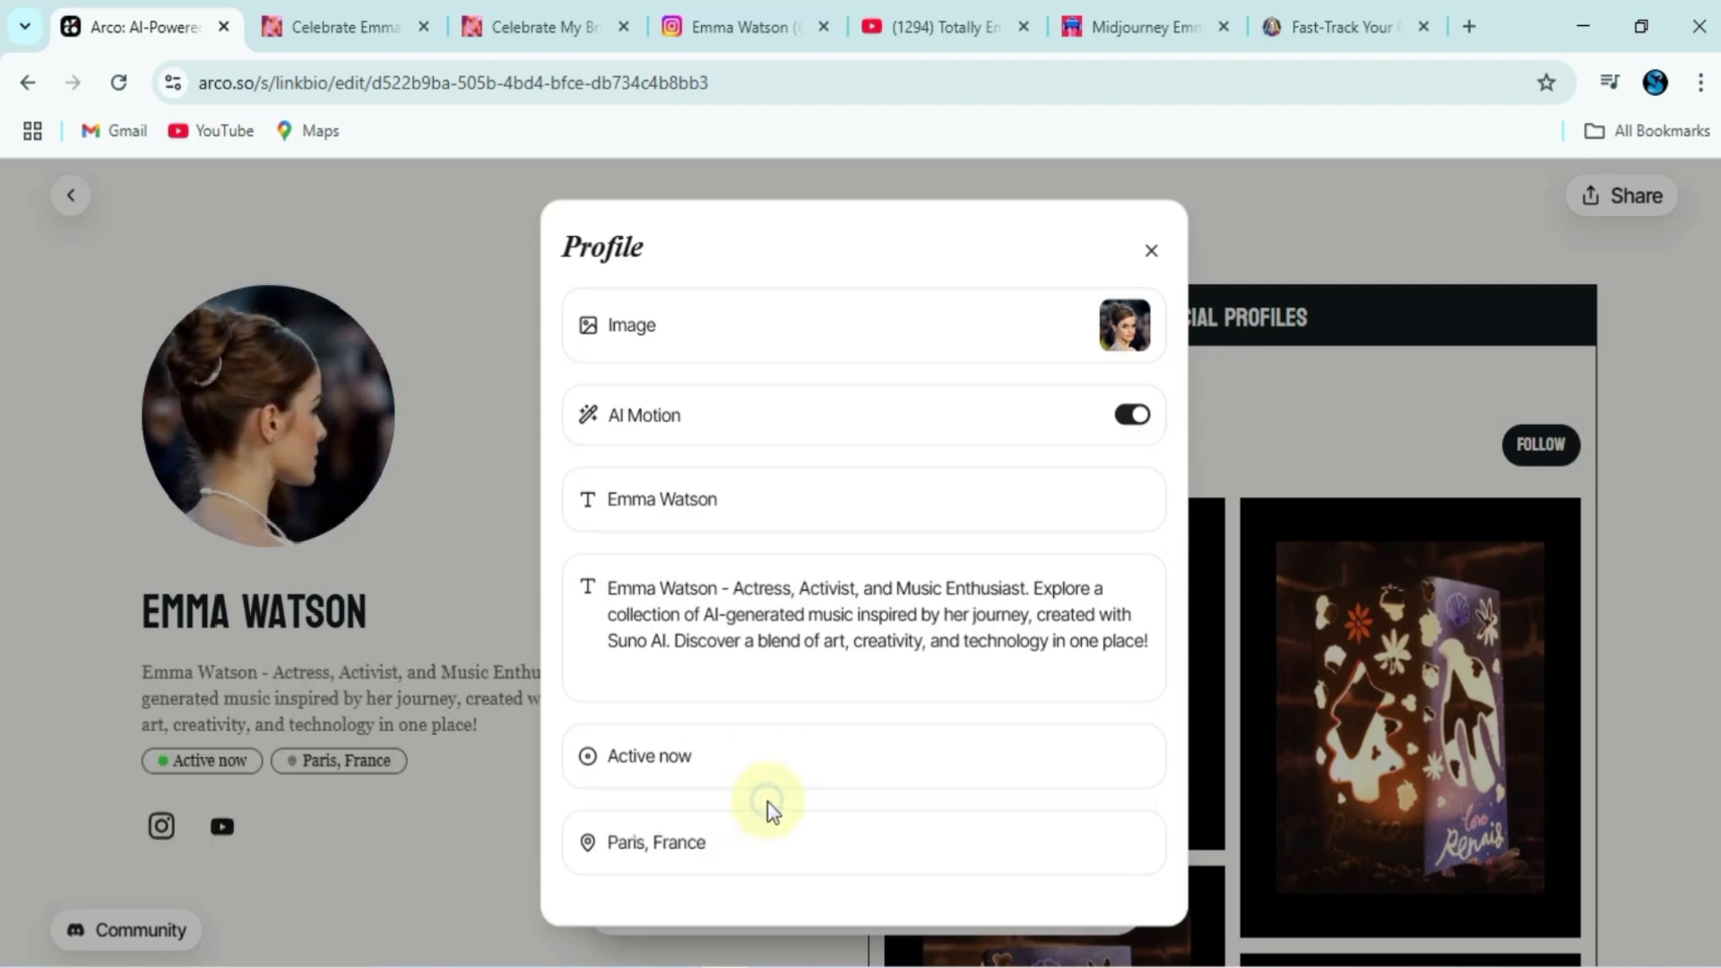
Close the profile editor and browse the Add Section picker down to Video
{"action": "left_click", "coordinate": [1144, 251]}
{"action": "scroll", "coordinate": [1326, 609], "scroll_direction": "down", "scroll_amount": 5}
{"action": "scroll", "coordinate": [1349, 618], "scroll_direction": "up", "scroll_amount": 3}
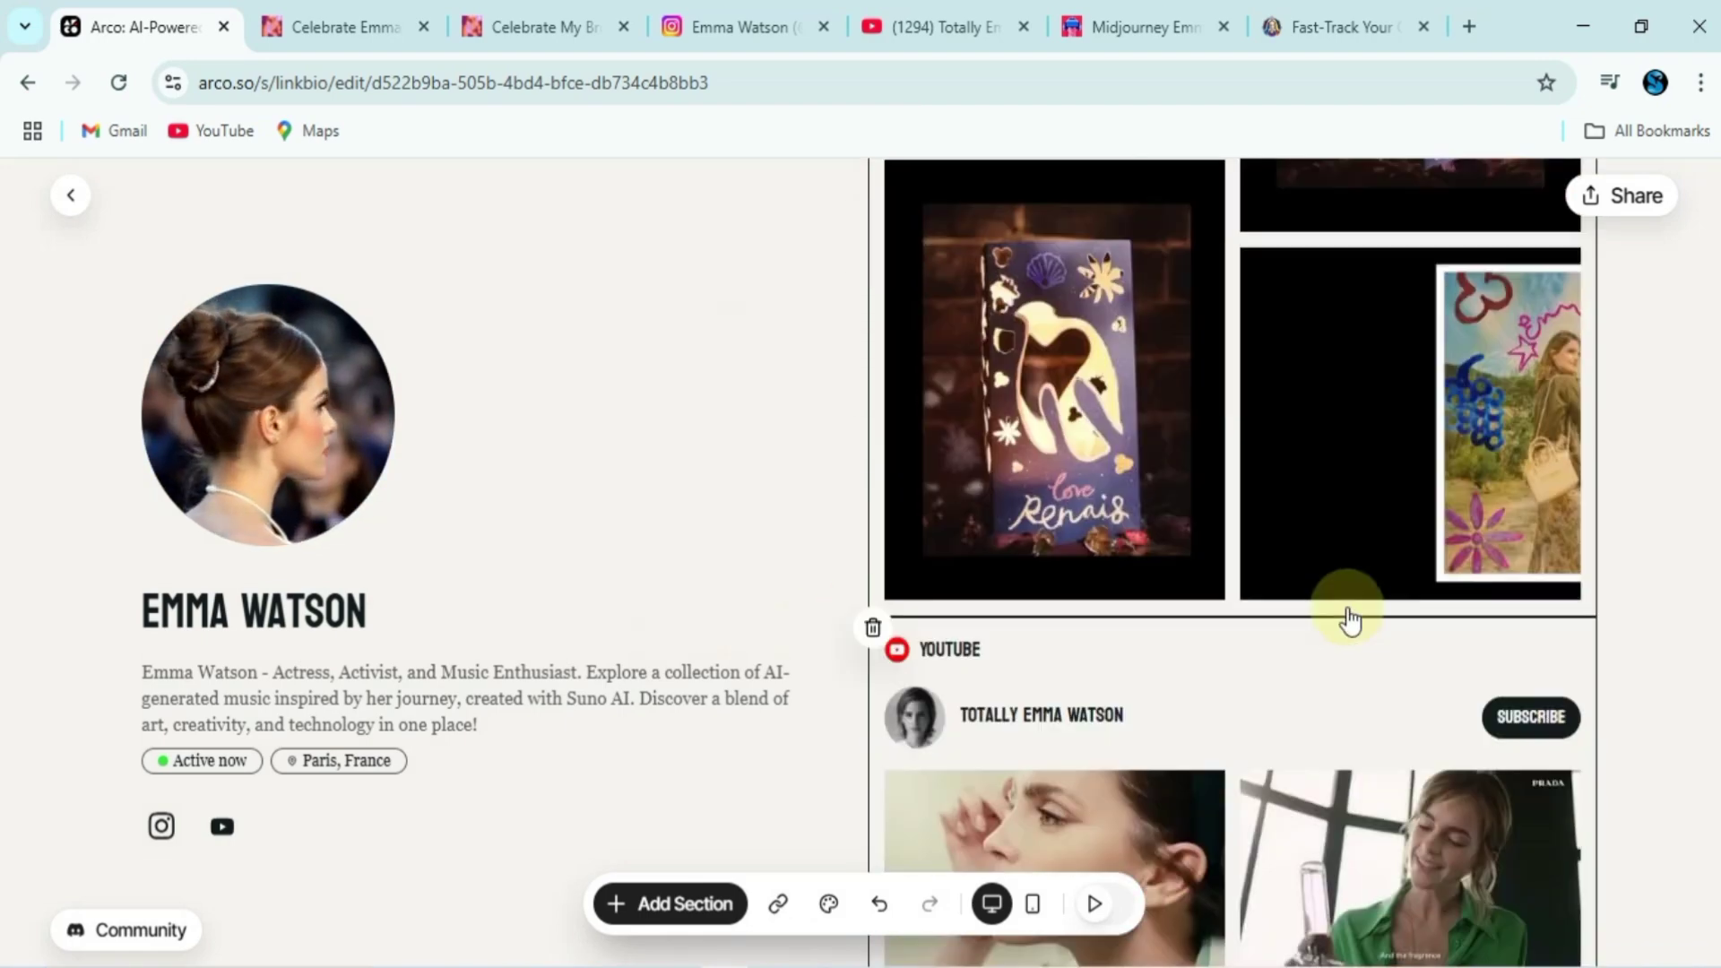
{"action": "scroll", "coordinate": [1349, 618], "scroll_direction": "up", "scroll_amount": 3}
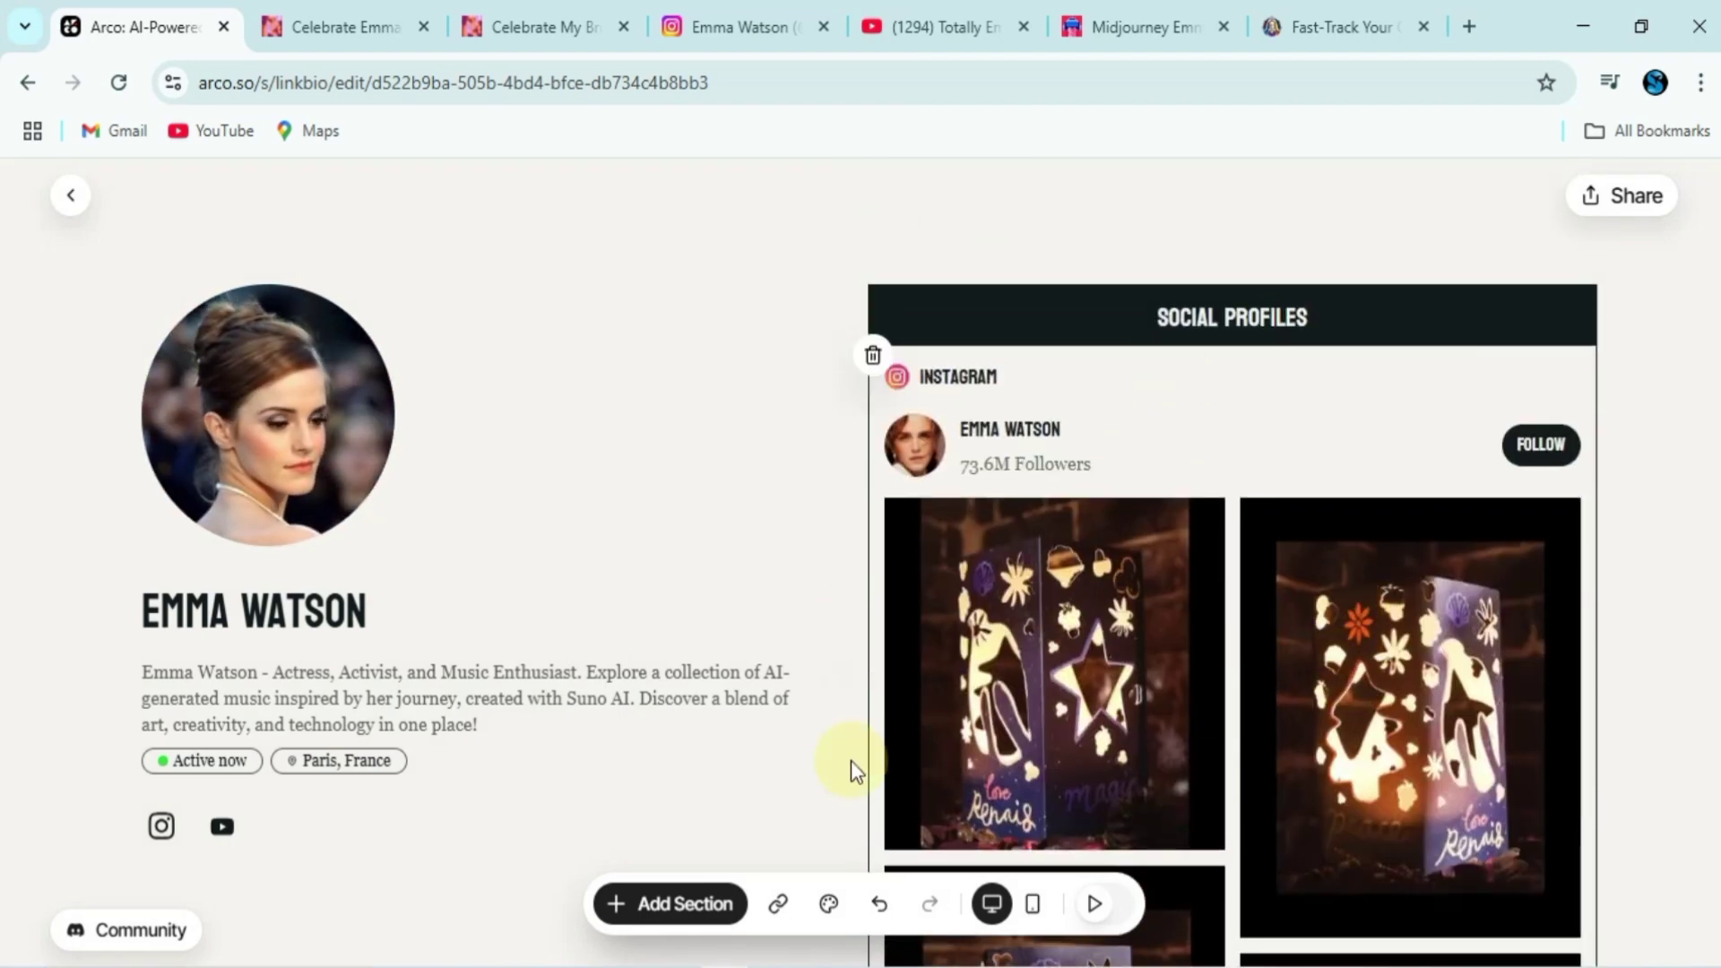
{"action": "left_click", "coordinate": [682, 904]}
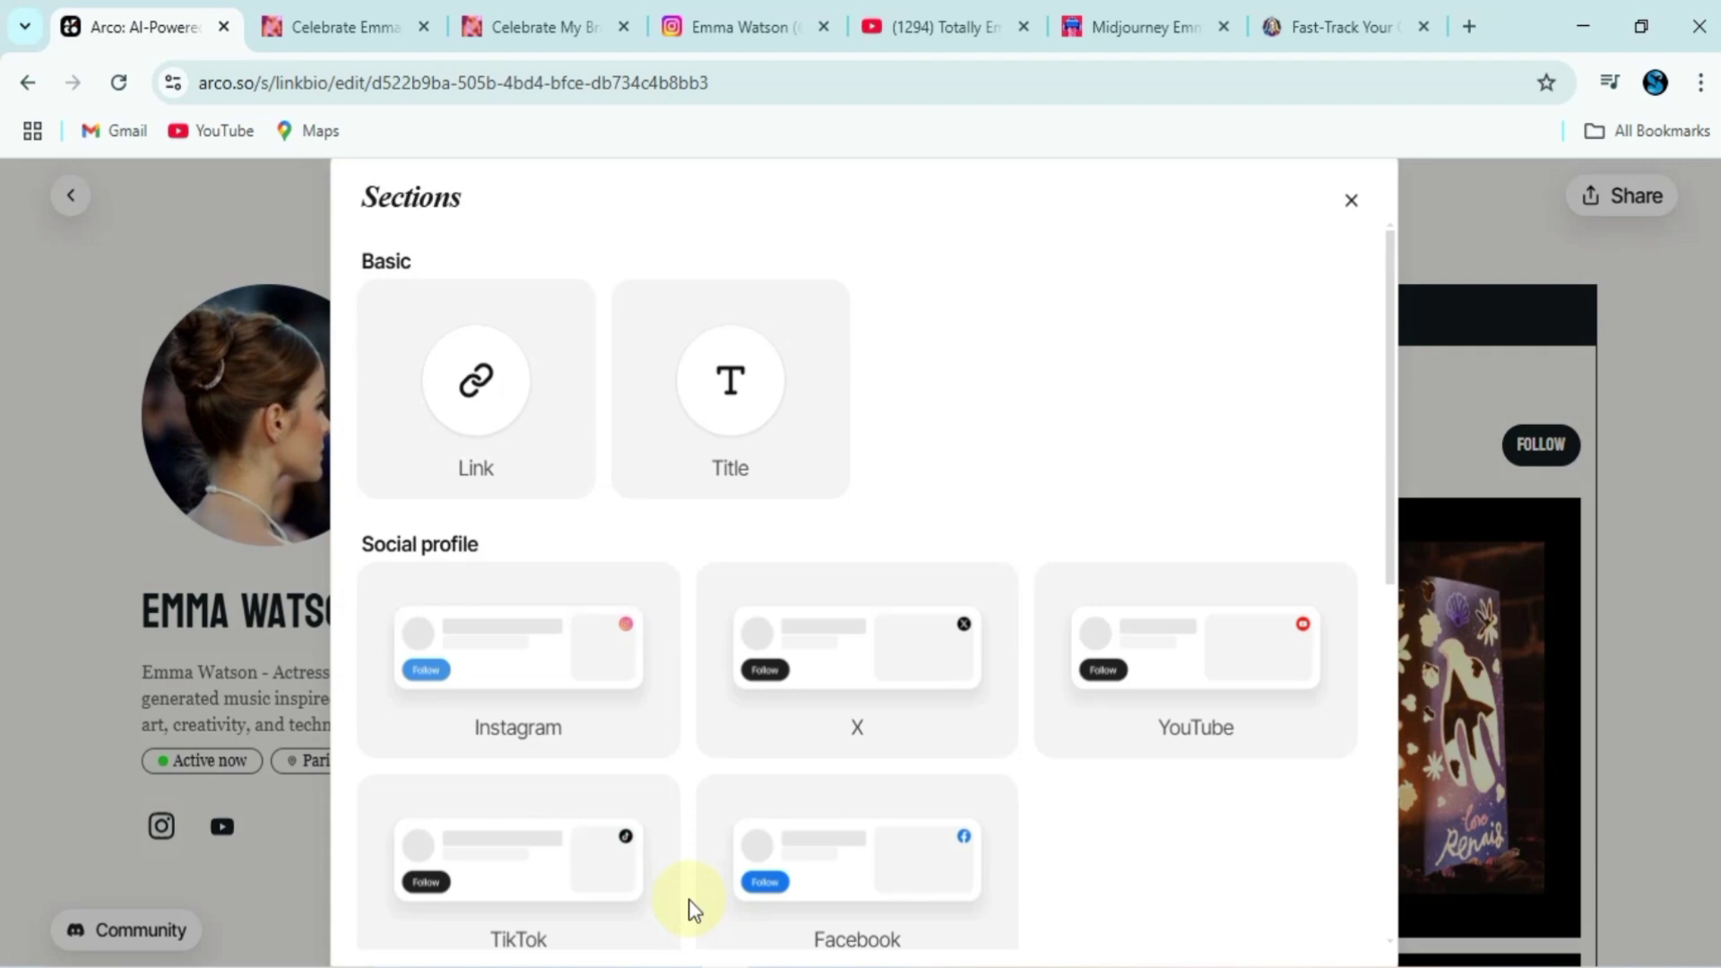
{"action": "scroll", "coordinate": [987, 615], "scroll_direction": "down", "scroll_amount": 3}
{"action": "scroll", "coordinate": [987, 615], "scroll_direction": "down", "scroll_amount": 2}
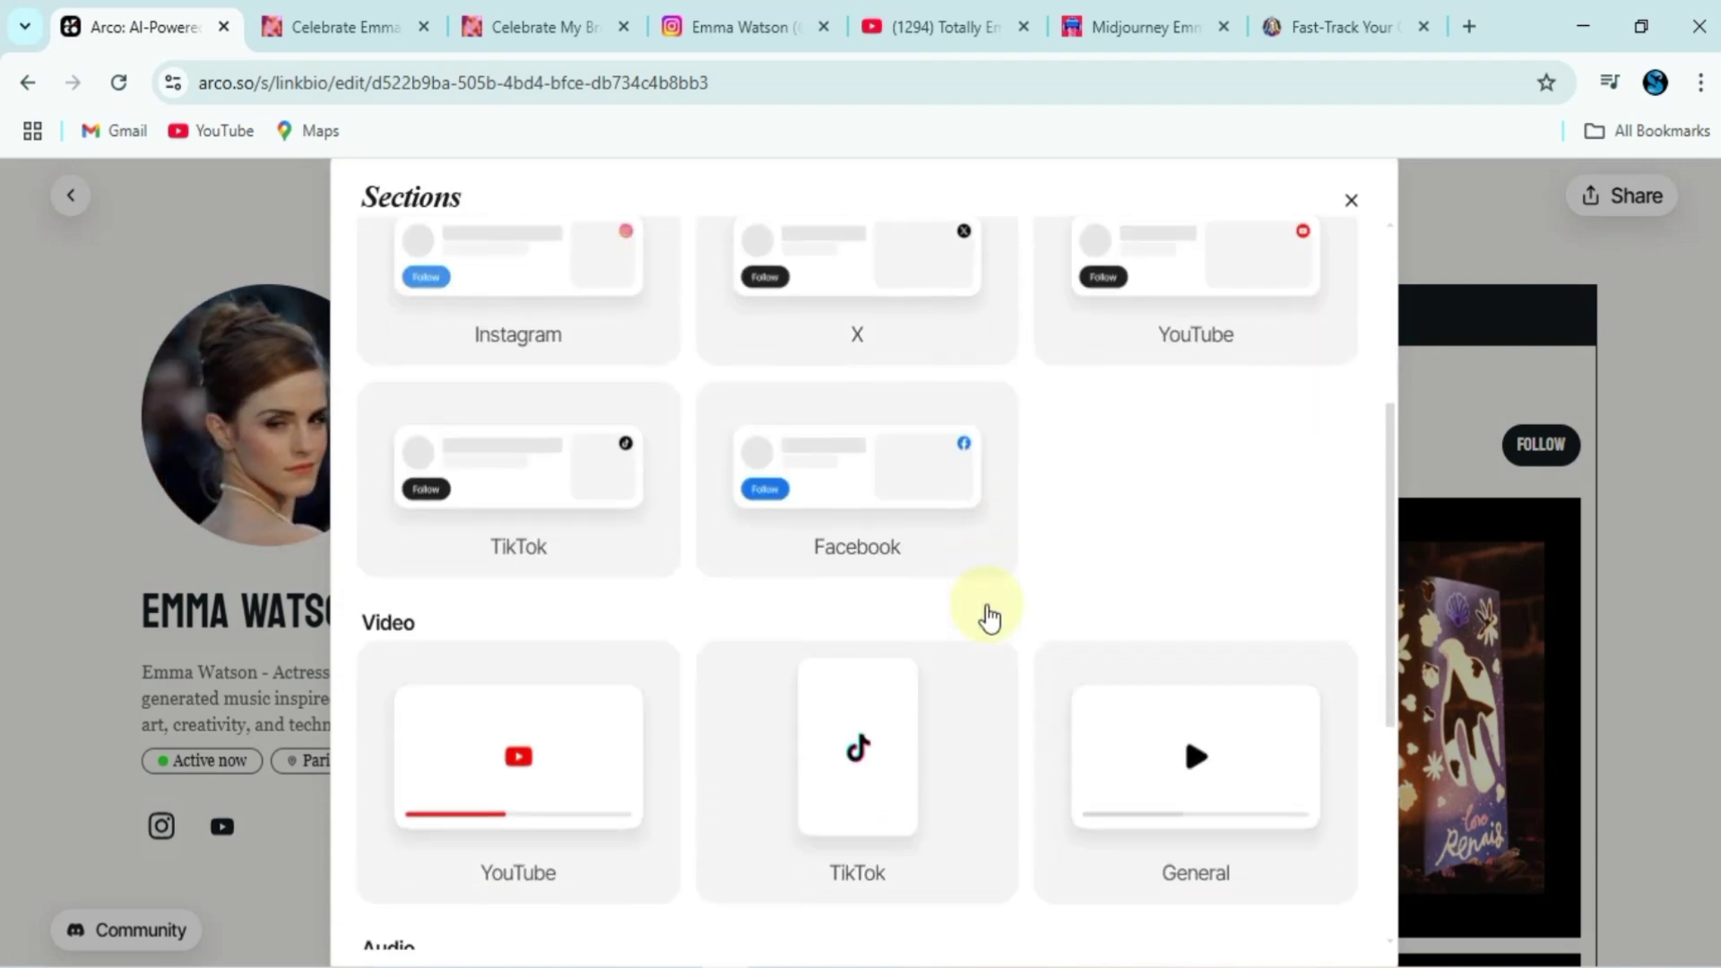
{"action": "scroll", "coordinate": [989, 616], "scroll_direction": "down", "scroll_amount": 4}
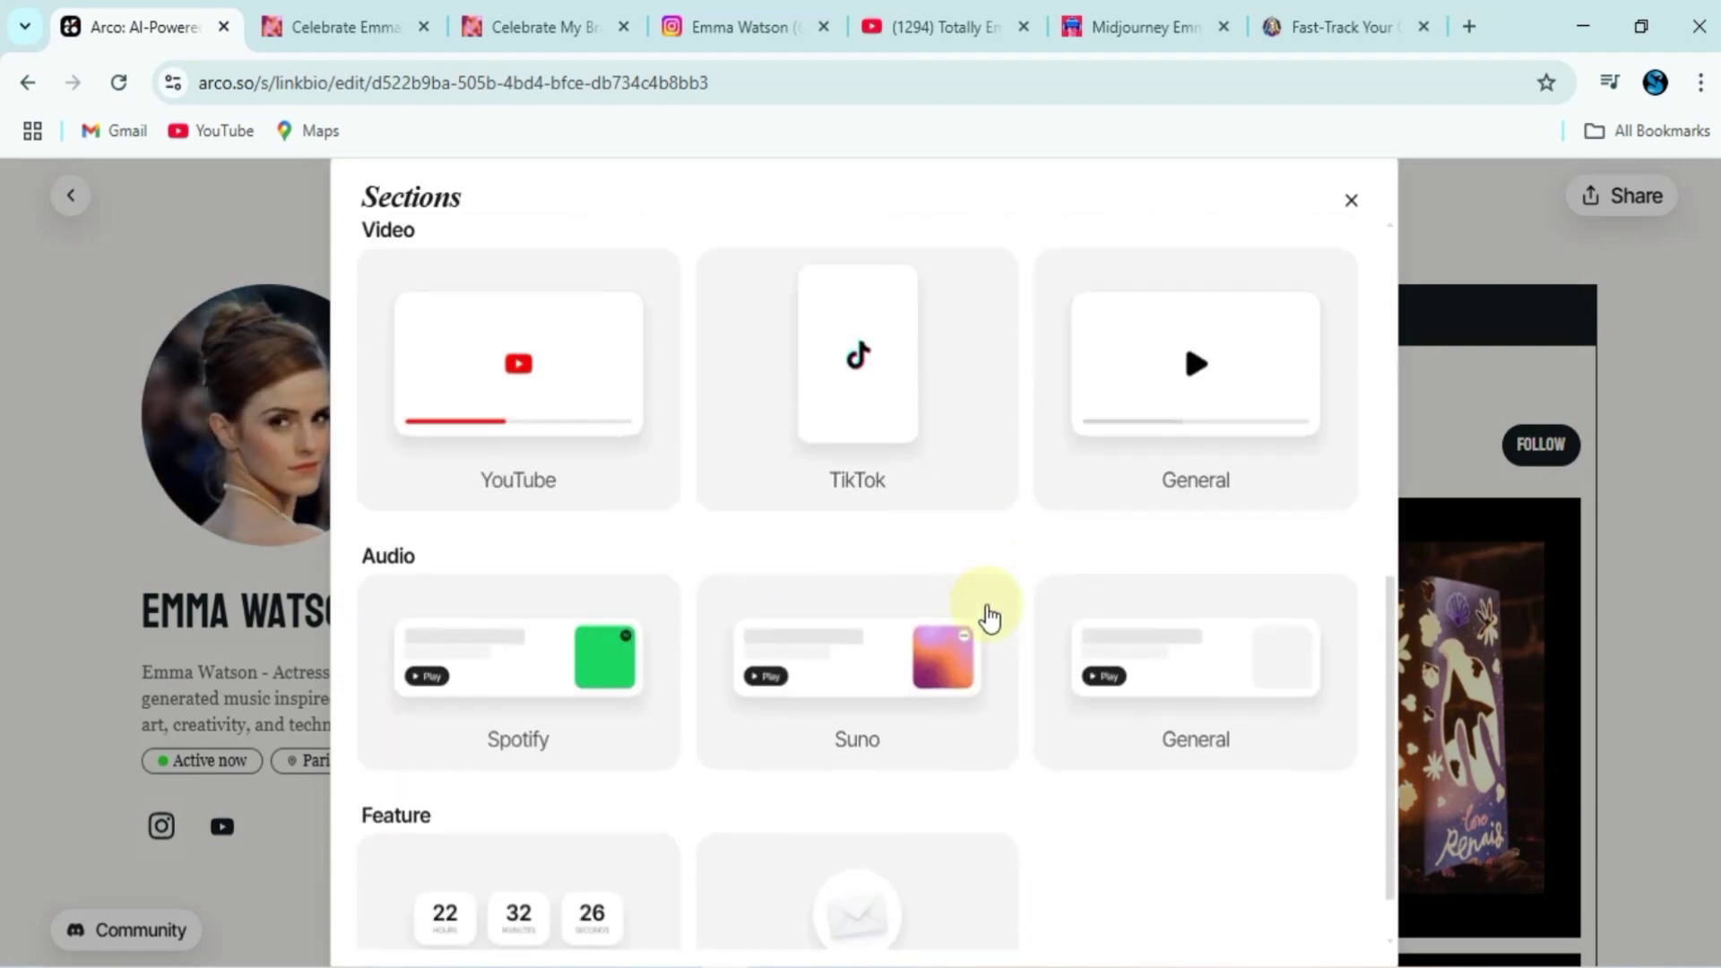
{"action": "scroll", "coordinate": [990, 617], "scroll_direction": "down", "scroll_amount": 1}
{"action": "scroll", "coordinate": [1101, 825], "scroll_direction": "up", "scroll_amount": 10}
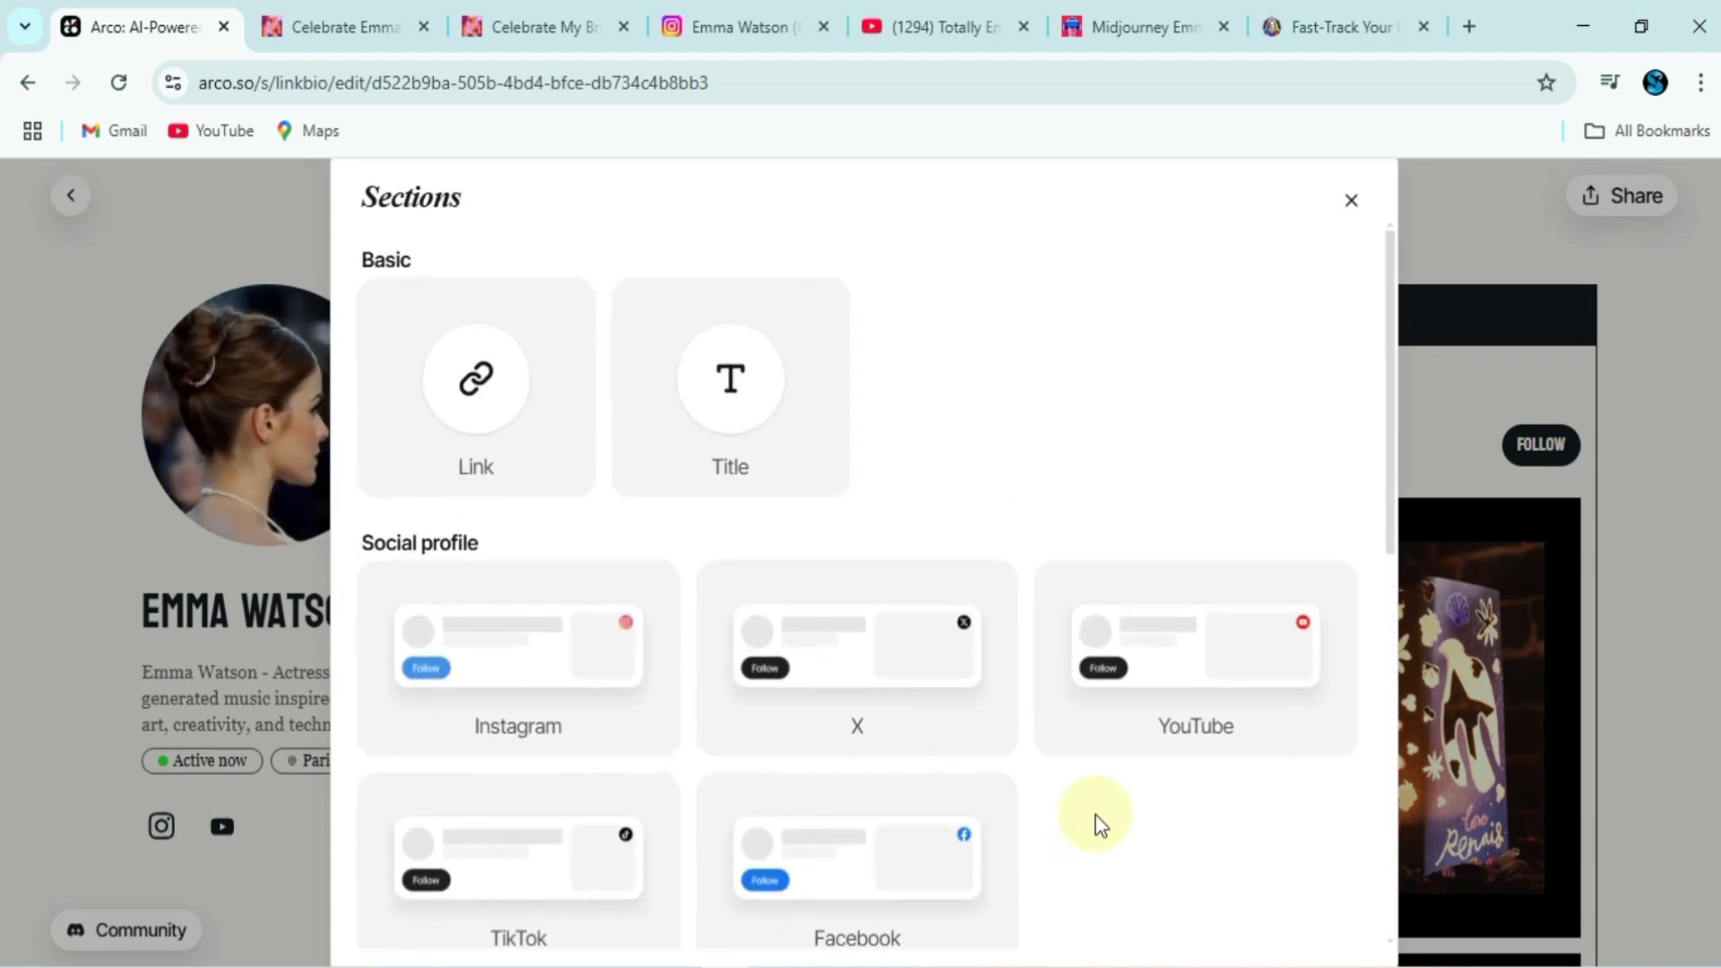
{"action": "scroll", "coordinate": [1101, 825], "scroll_direction": "down", "scroll_amount": 8}
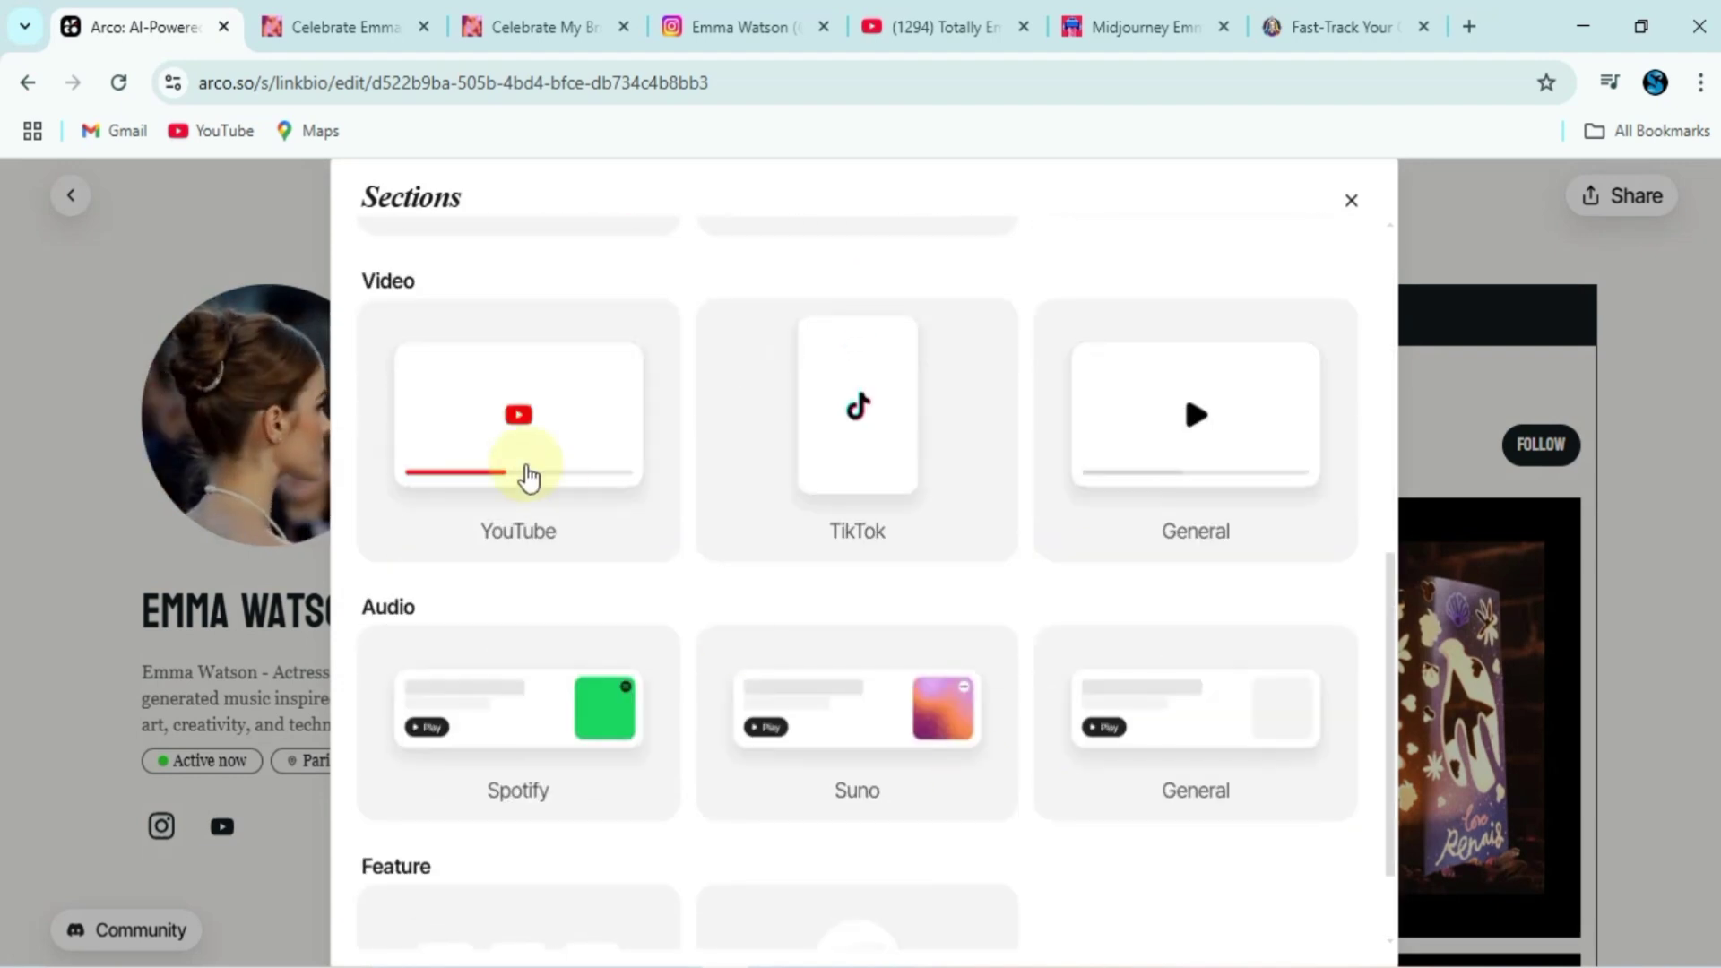
{"action": "left_click", "coordinate": [529, 475]}
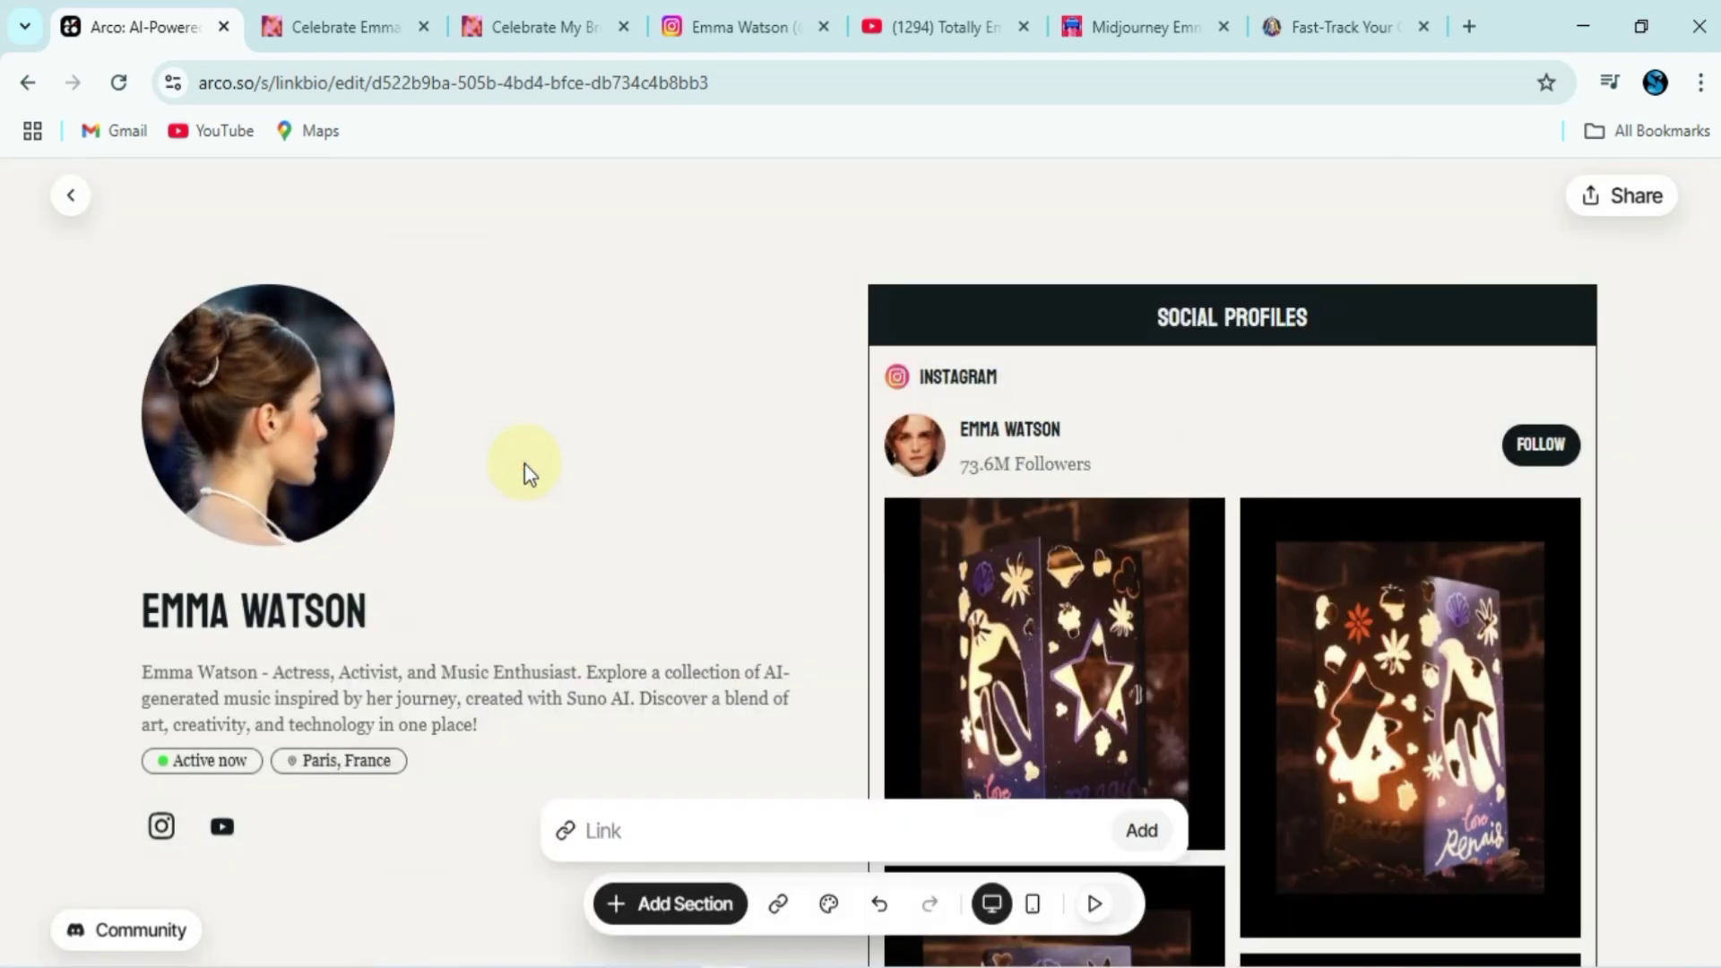
{"action": "left_click", "coordinate": [941, 26]}
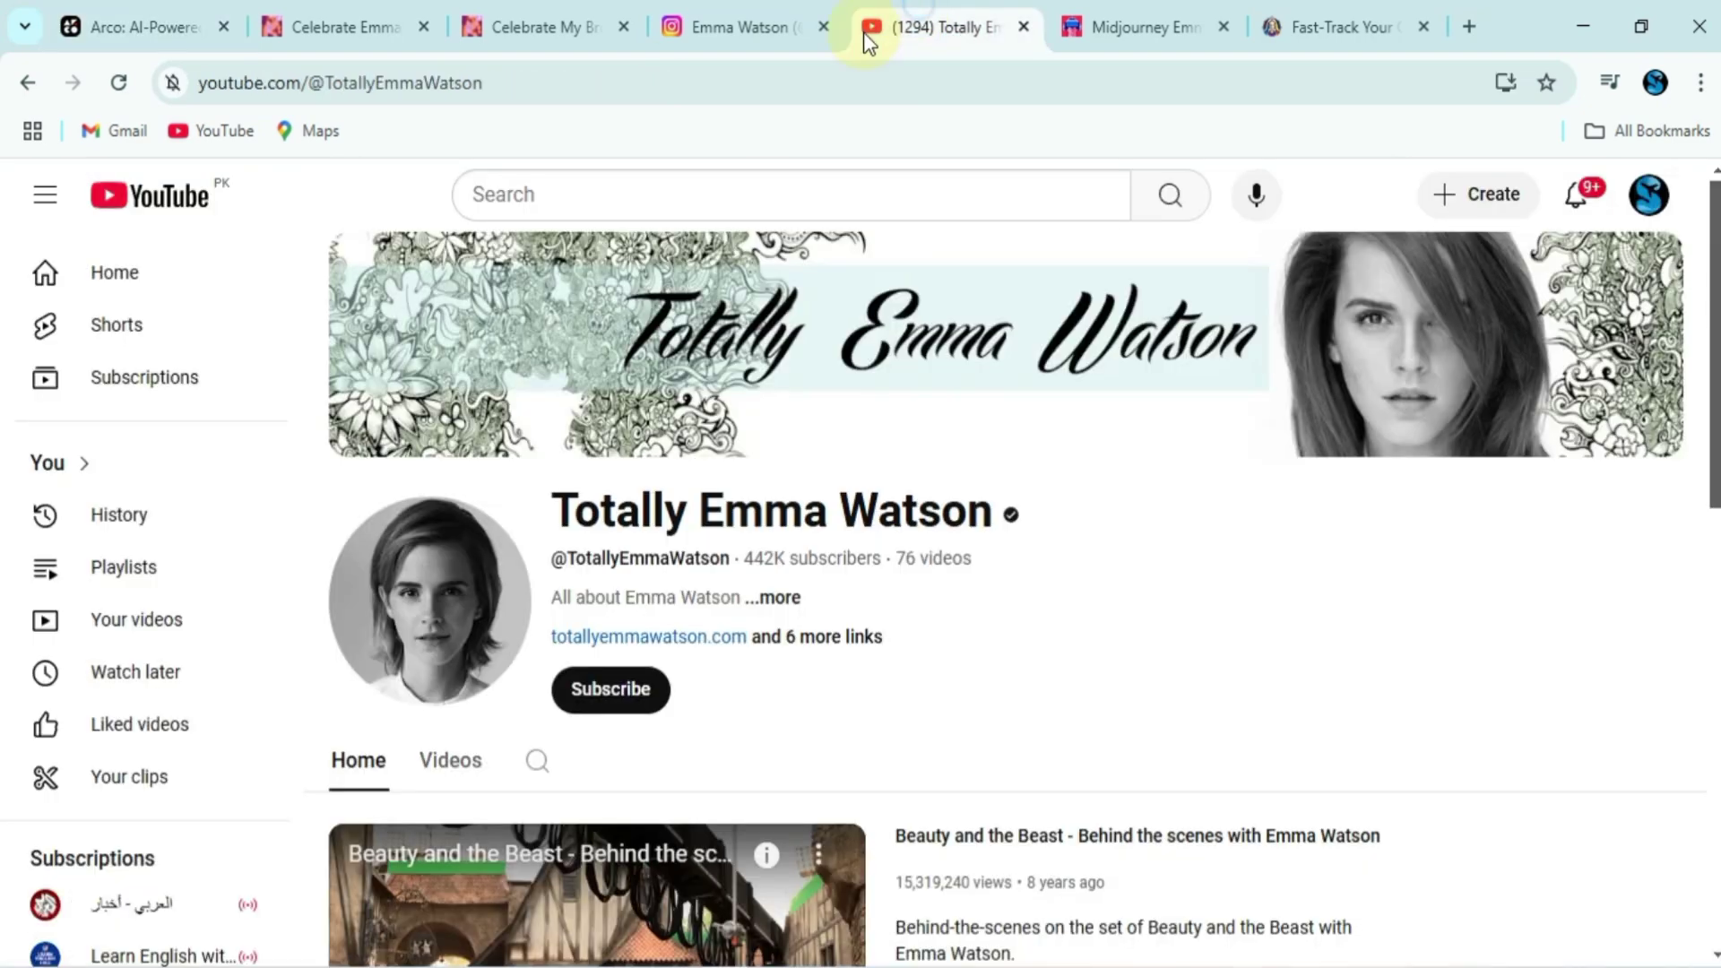
{"action": "left_click", "coordinate": [419, 83]}
{"action": "right_click", "coordinate": [418, 90]}
{"action": "left_click", "coordinate": [525, 355]}
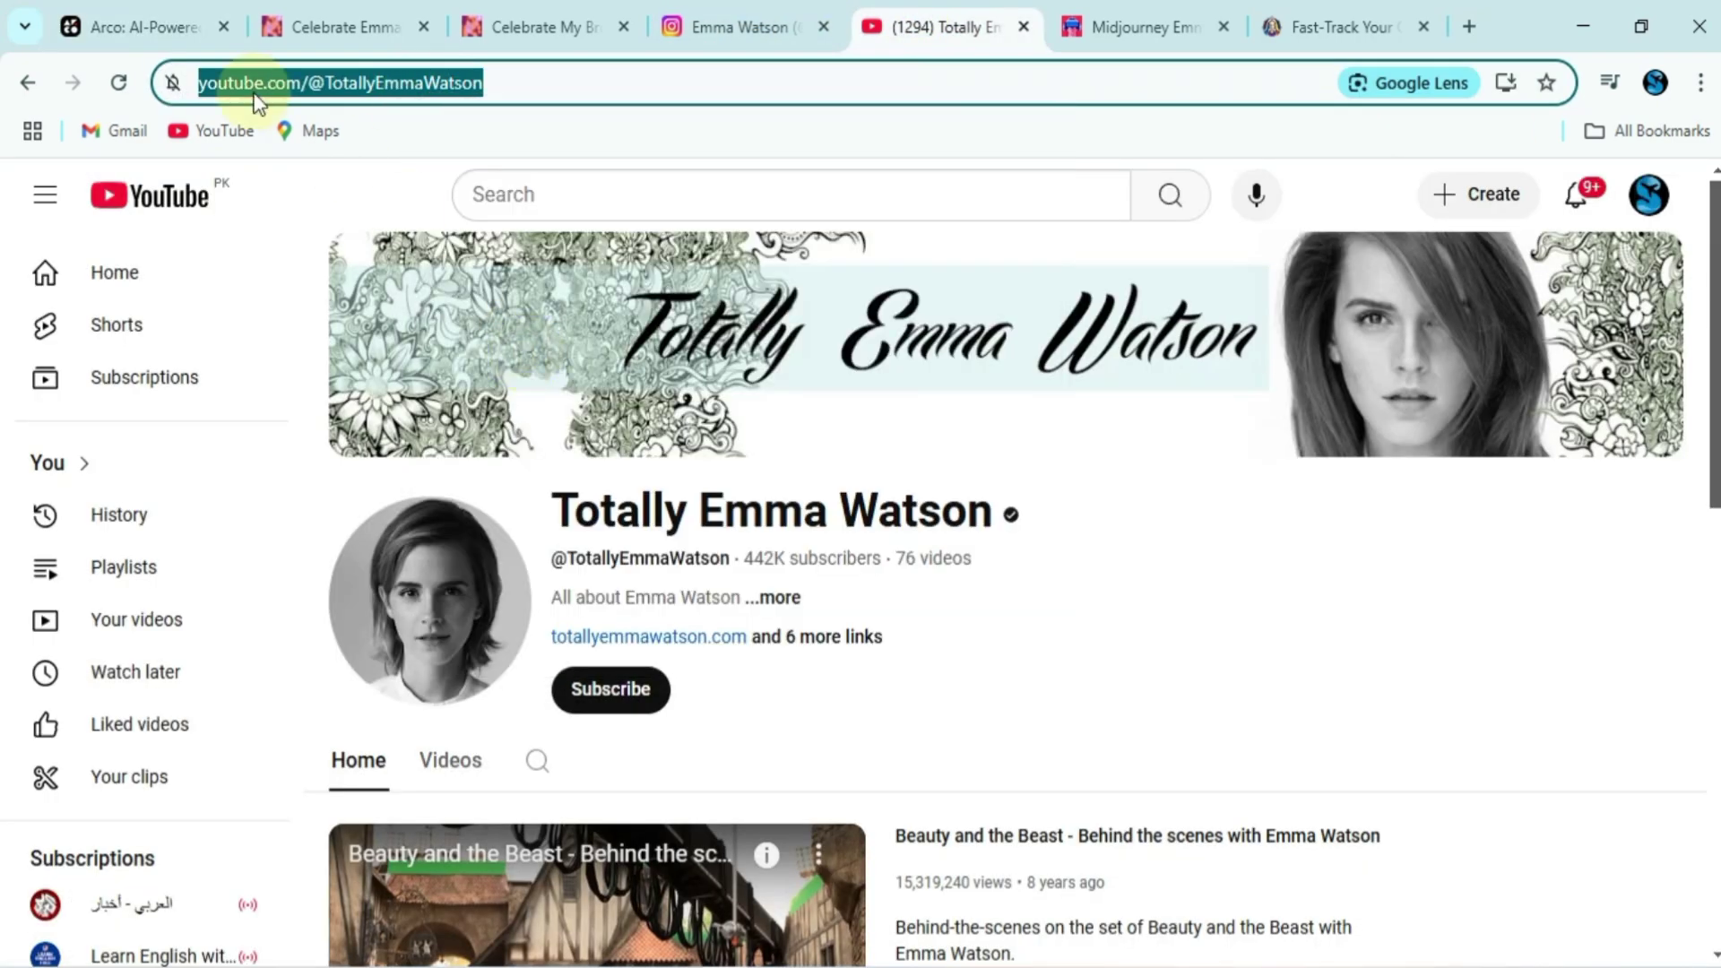
{"action": "left_click", "coordinate": [126, 27]}
{"action": "right_click", "coordinate": [716, 823]}
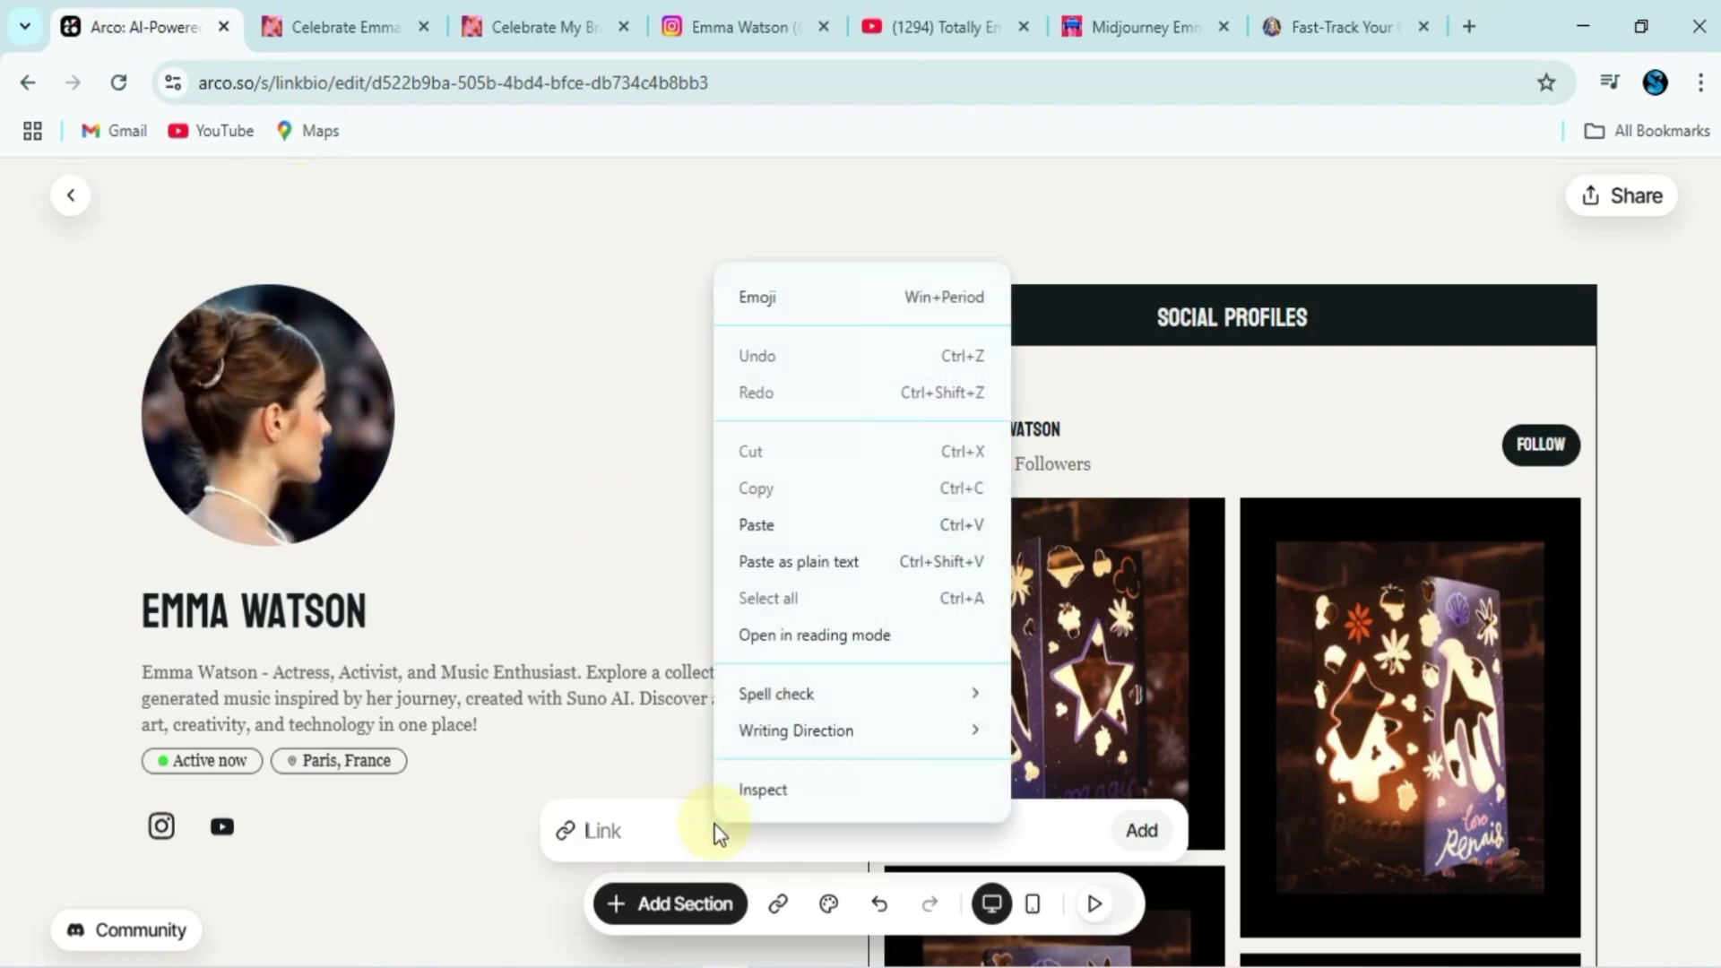
{"action": "left_click", "coordinate": [774, 527]}
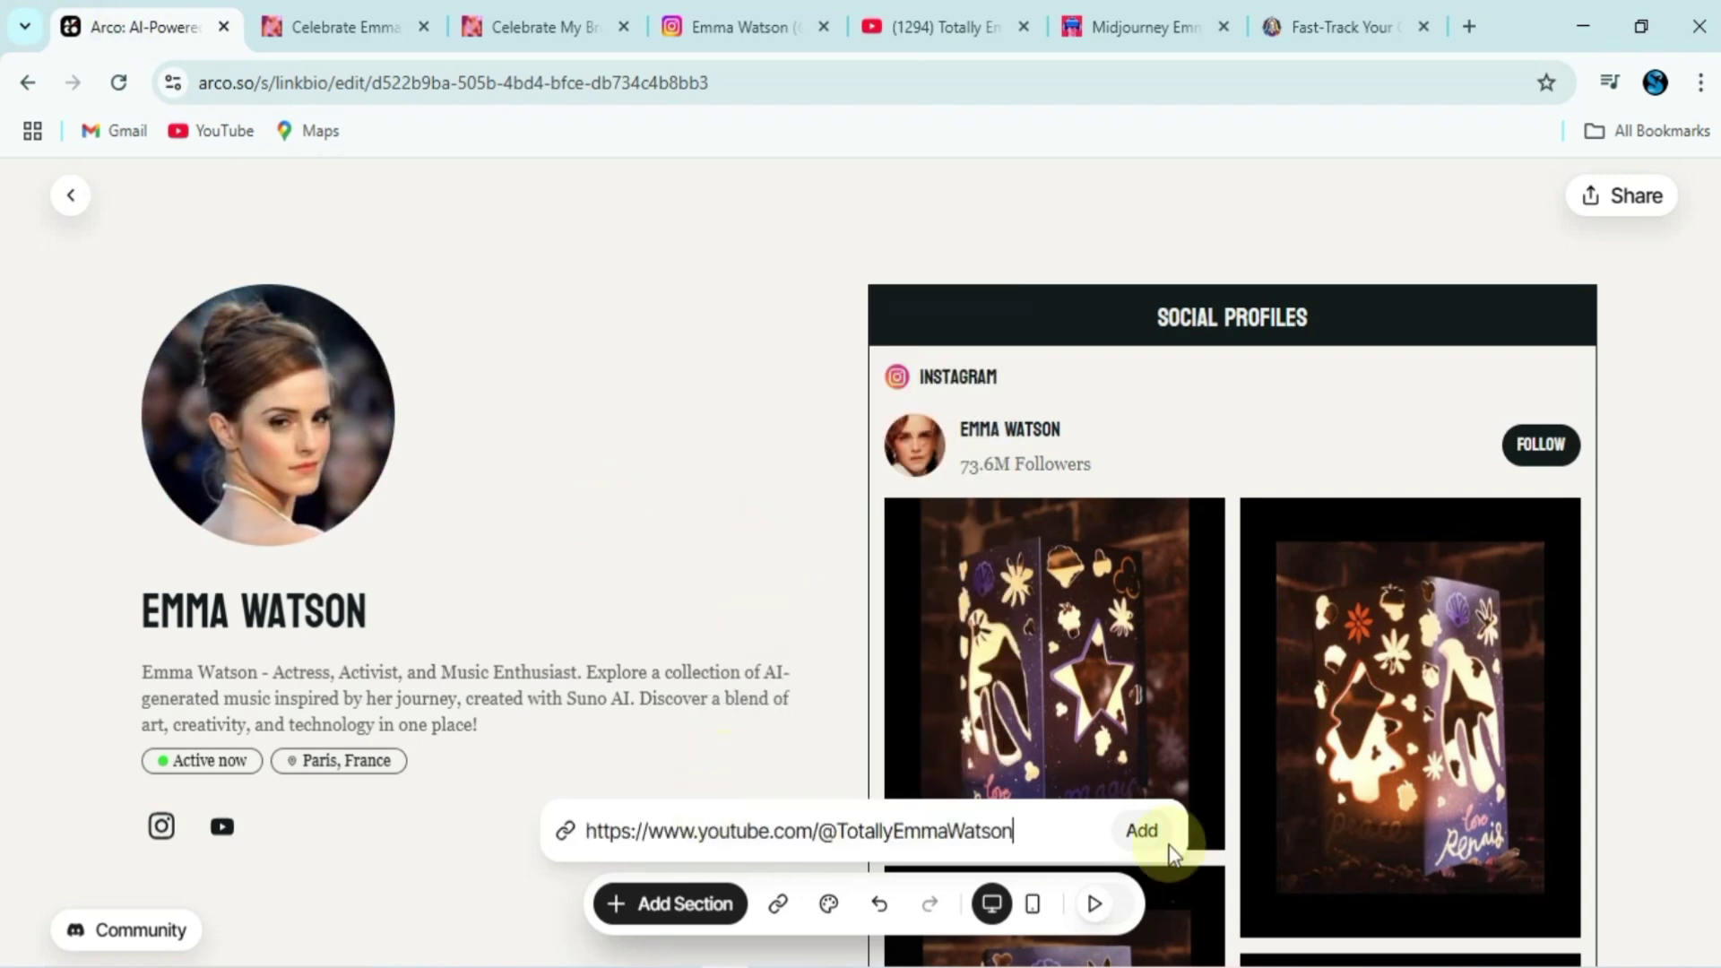
{"action": "left_click", "coordinate": [1141, 833]}
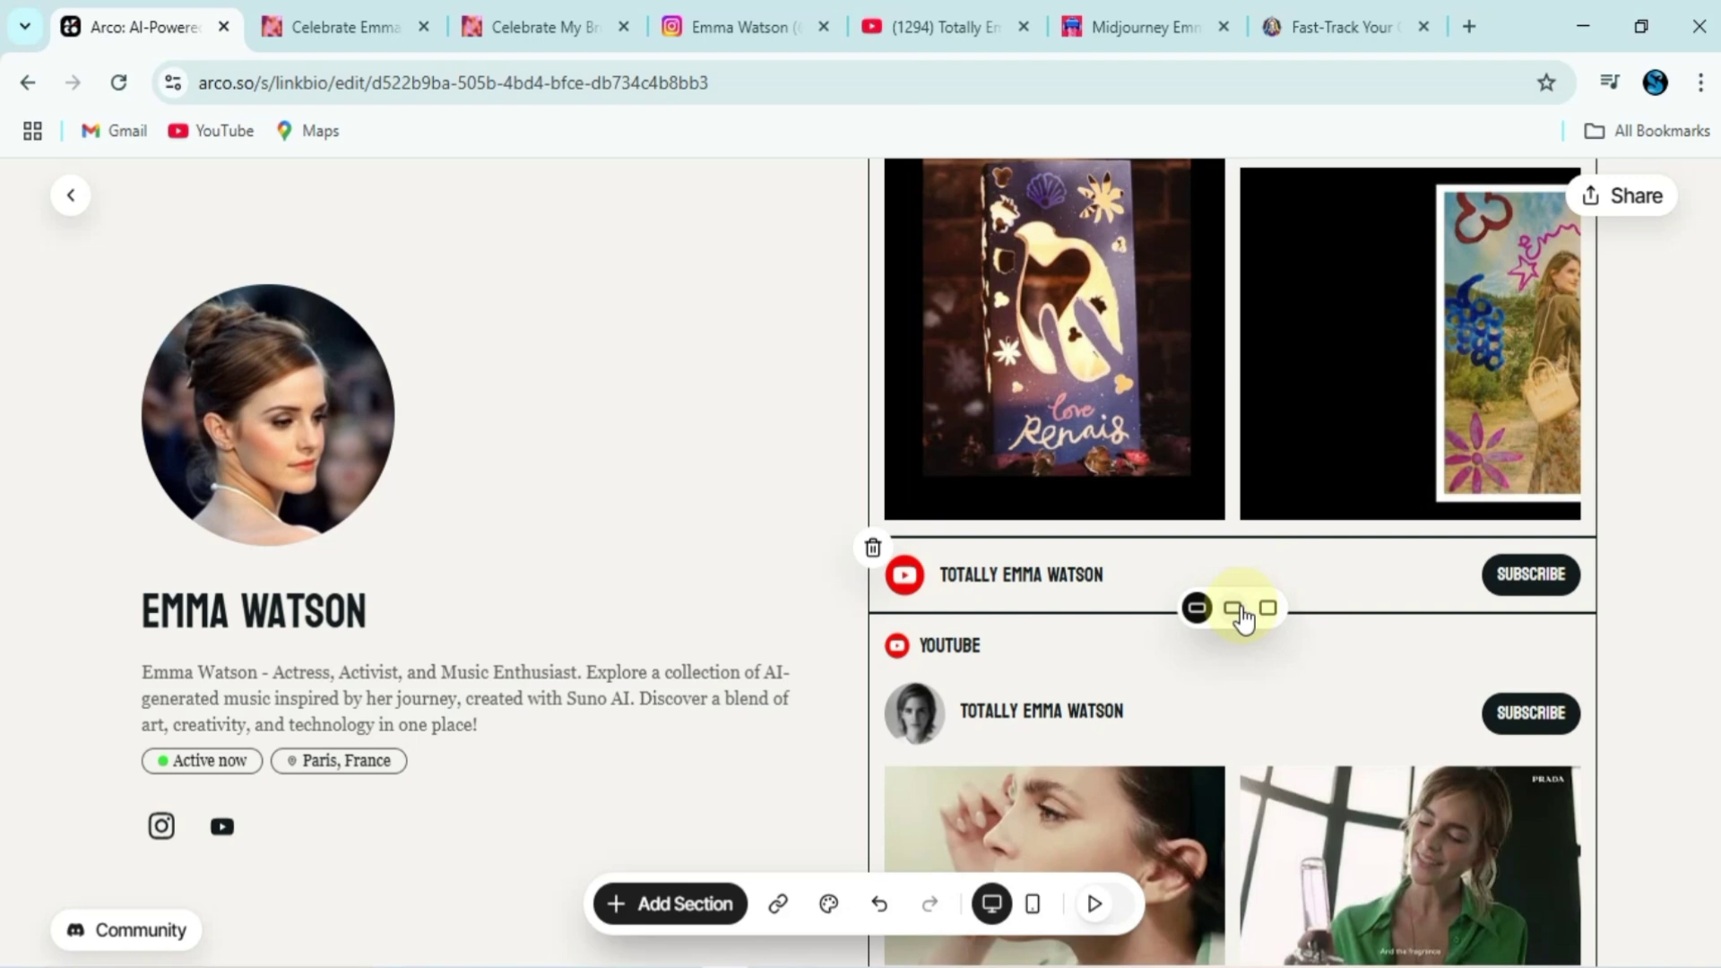
Resize the YouTube card to the large video-grid layout
{"action": "left_click", "coordinate": [1235, 610]}
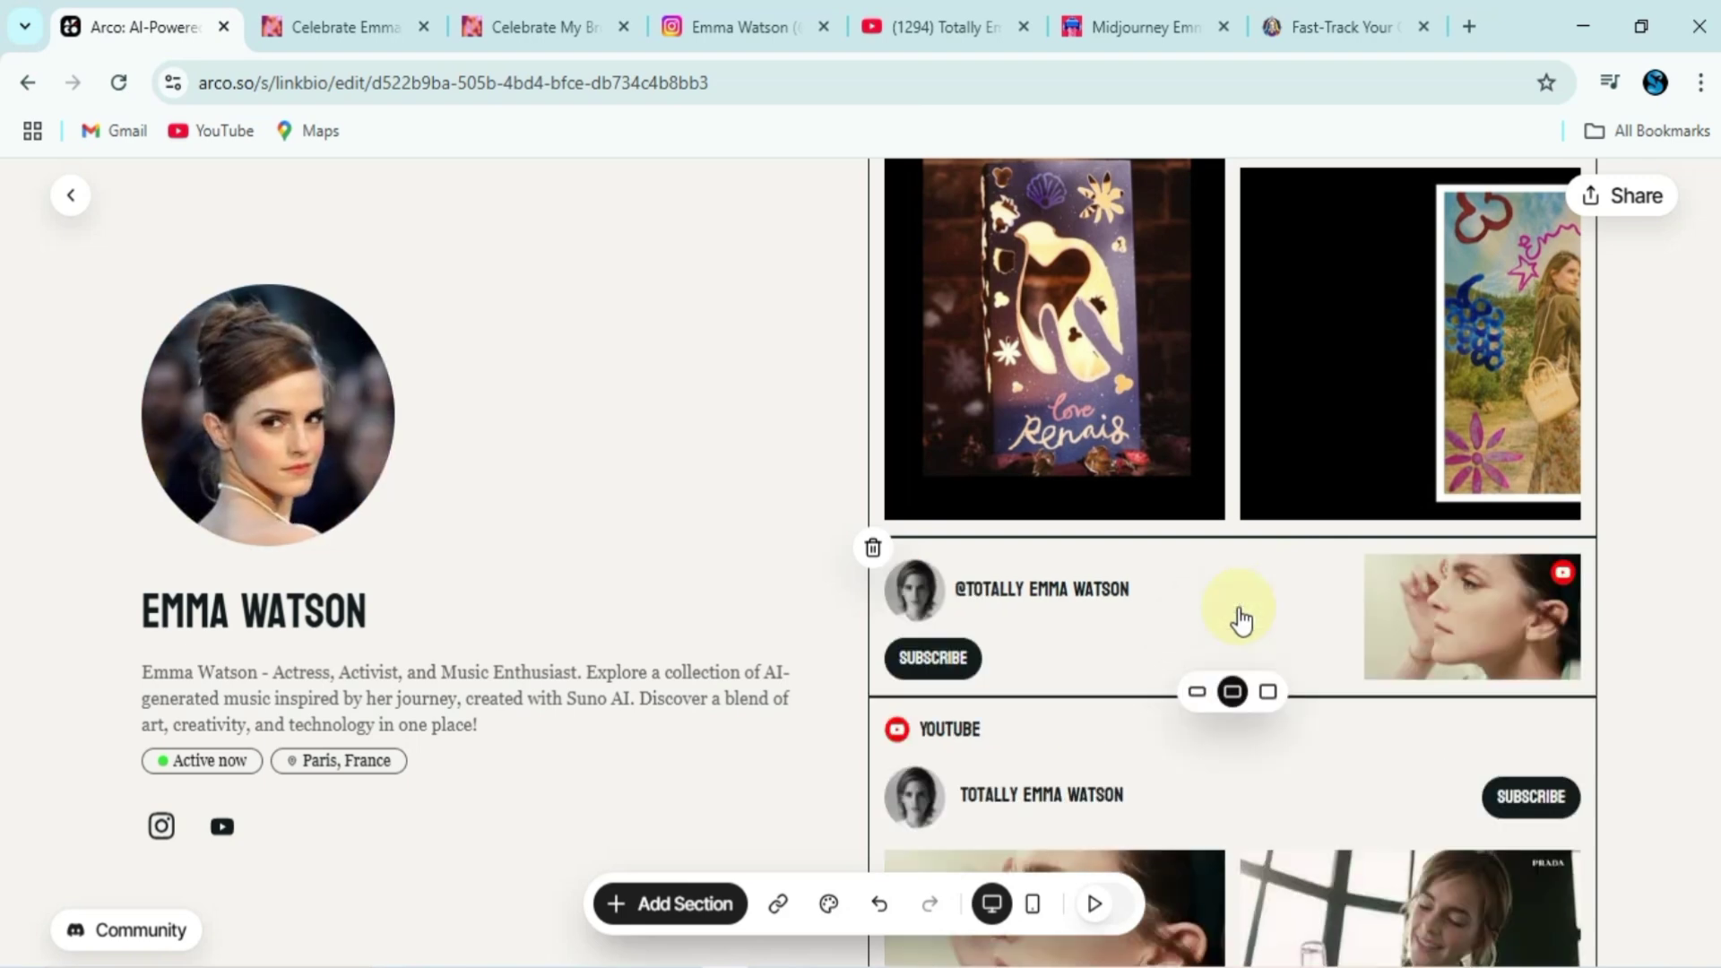
{"action": "left_click", "coordinate": [1266, 693]}
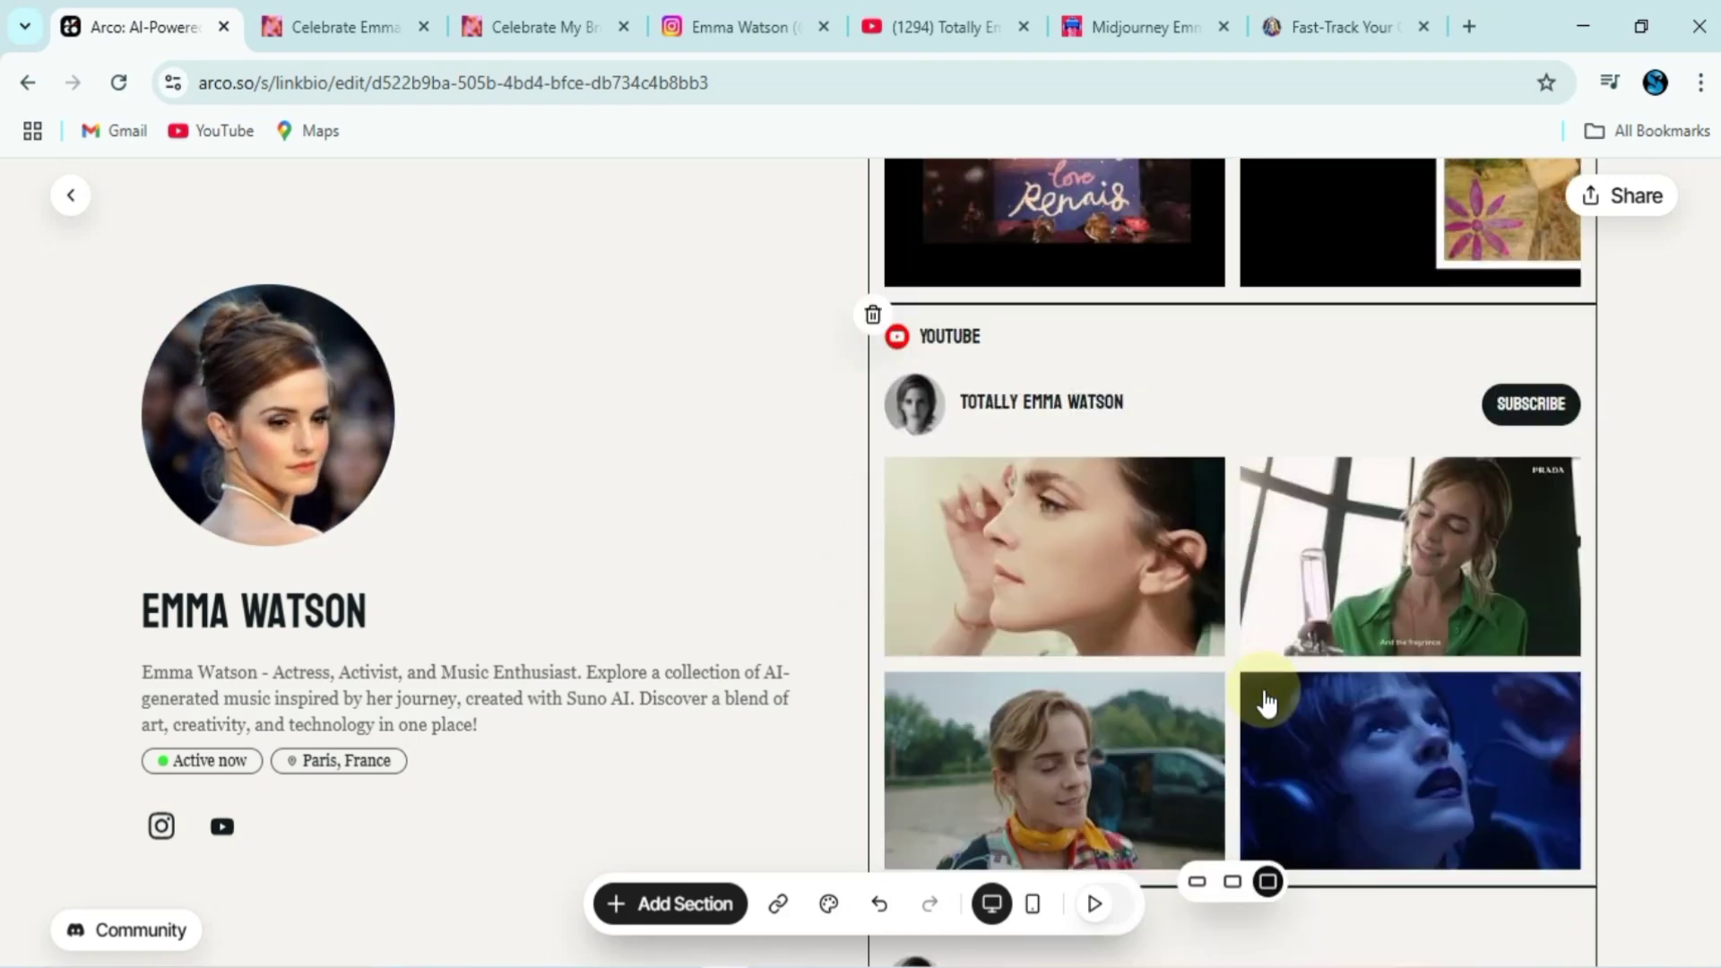
{"action": "scroll", "coordinate": [874, 354], "scroll_direction": "down", "scroll_amount": 5}
{"action": "scroll", "coordinate": [992, 465], "scroll_direction": "up", "scroll_amount": 3}
{"action": "scroll", "coordinate": [1000, 511], "scroll_direction": "up", "scroll_amount": 1}
{"action": "scroll", "coordinate": [1193, 631], "scroll_direction": "up", "scroll_amount": 4}
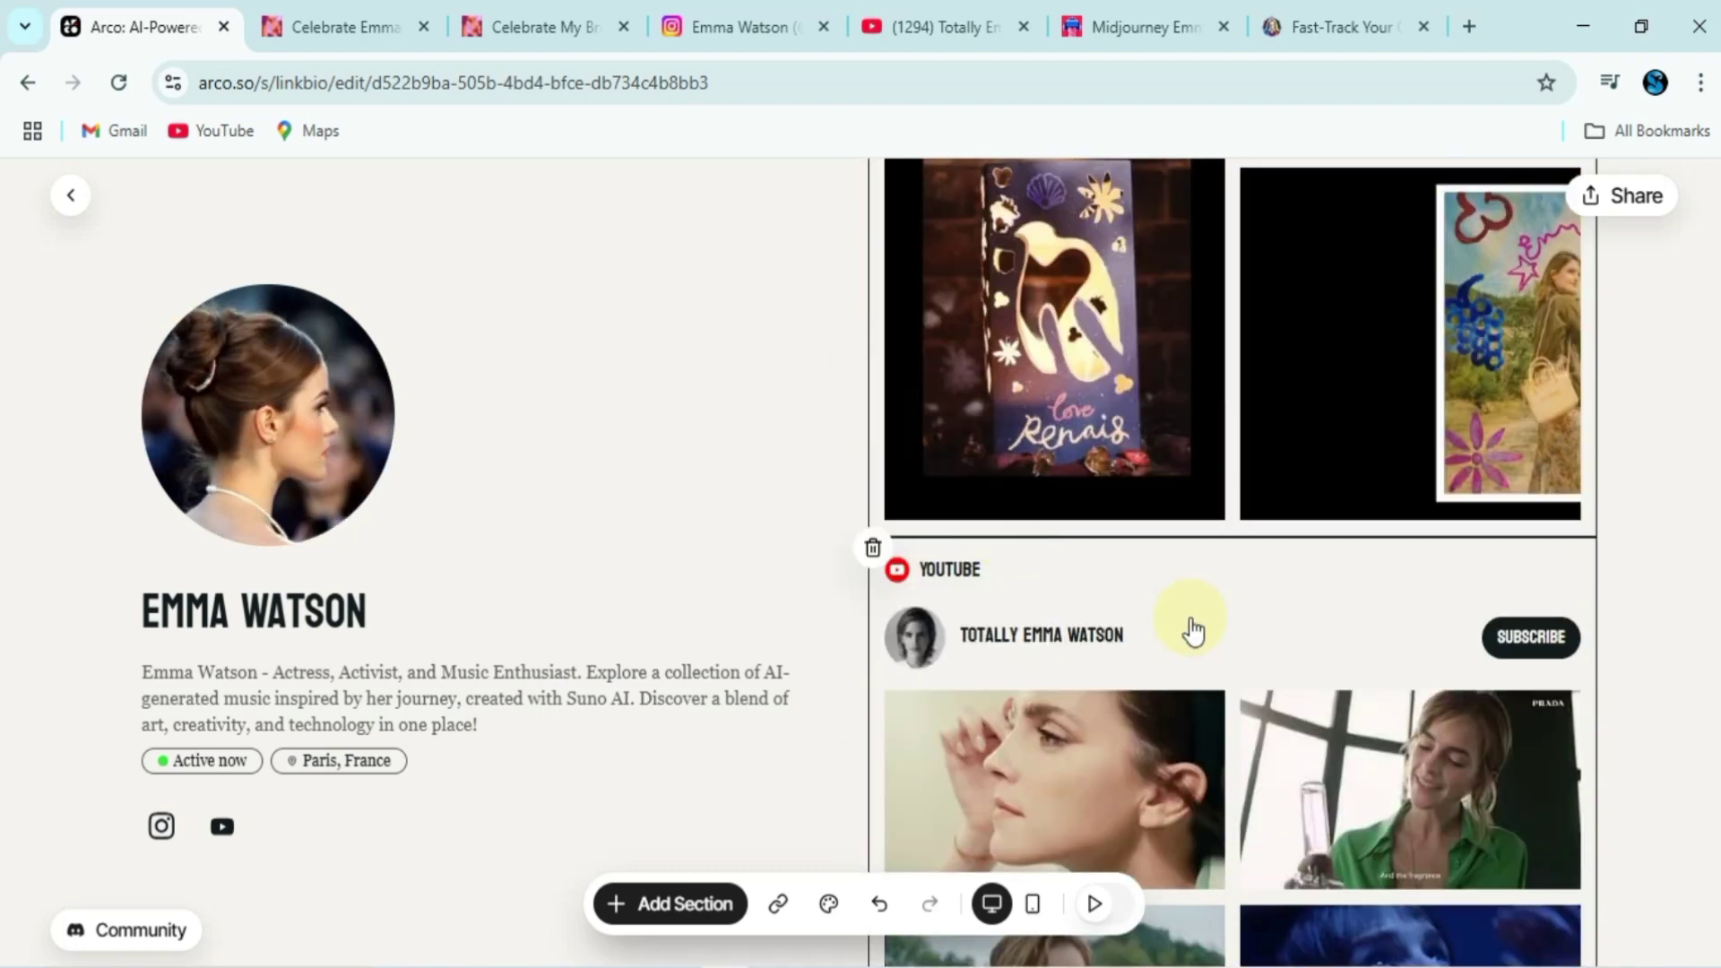
Add a countdown section to the page
{"action": "left_click", "coordinate": [702, 904]}
{"action": "scroll", "coordinate": [760, 641], "scroll_direction": "down", "scroll_amount": 3}
{"action": "scroll", "coordinate": [766, 628], "scroll_direction": "down", "scroll_amount": 2}
{"action": "scroll", "coordinate": [769, 632], "scroll_direction": "down", "scroll_amount": 5}
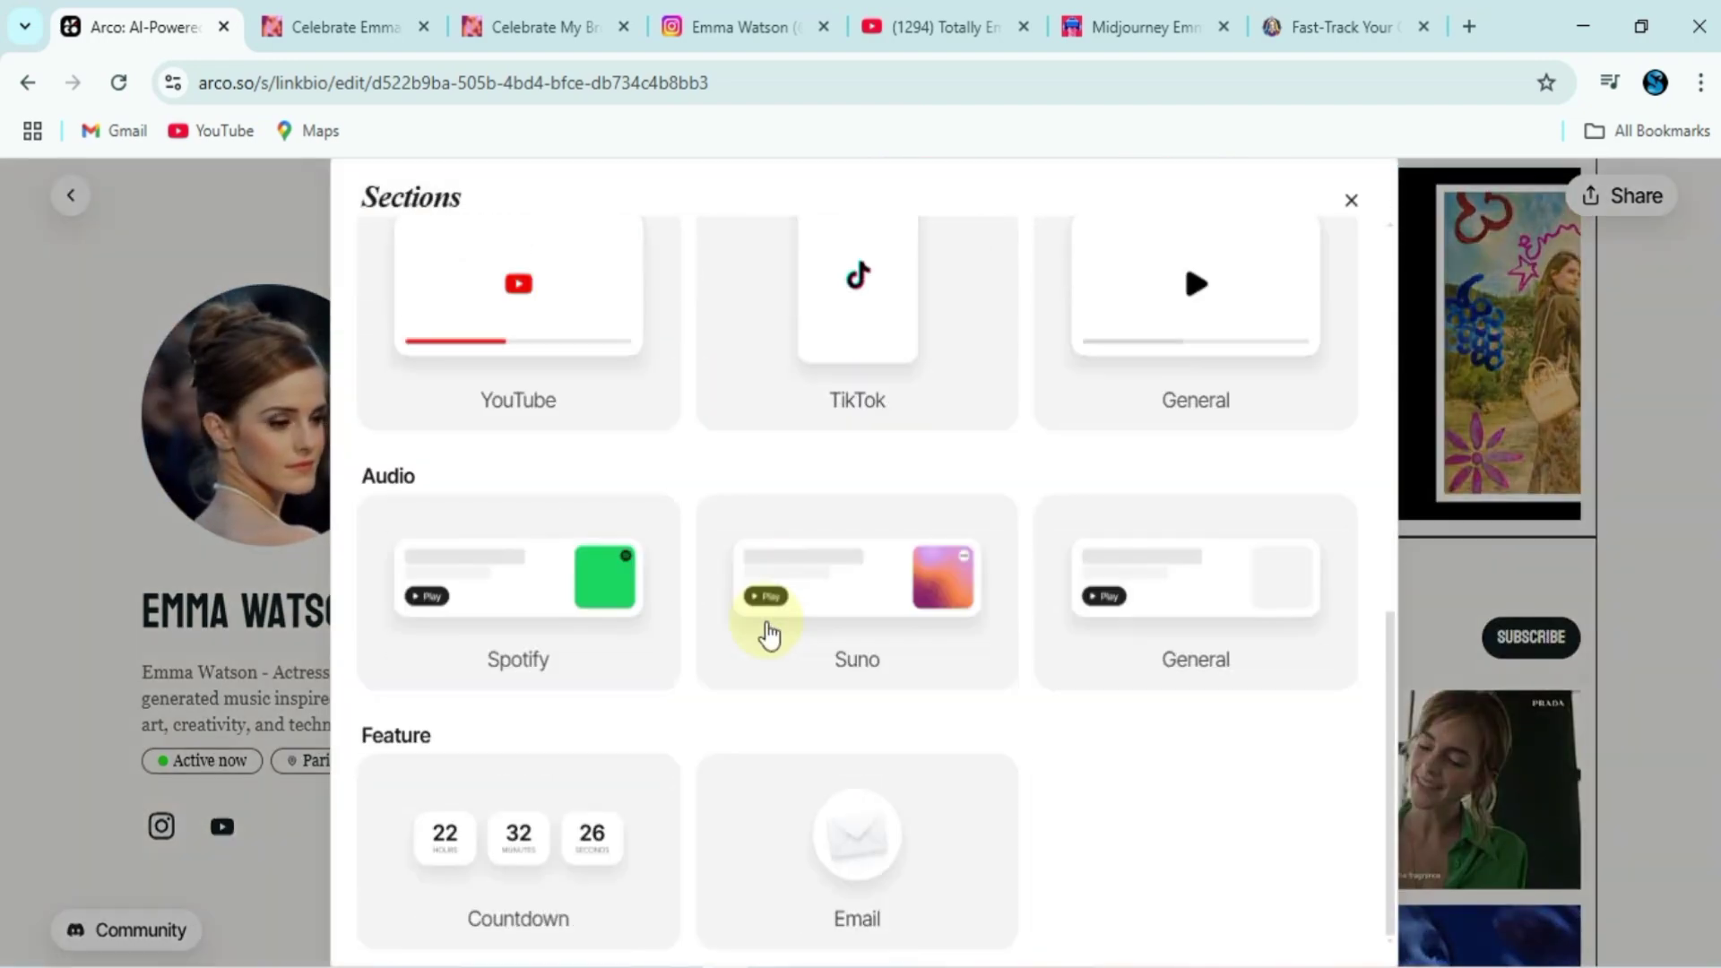
{"action": "left_click", "coordinate": [518, 870]}
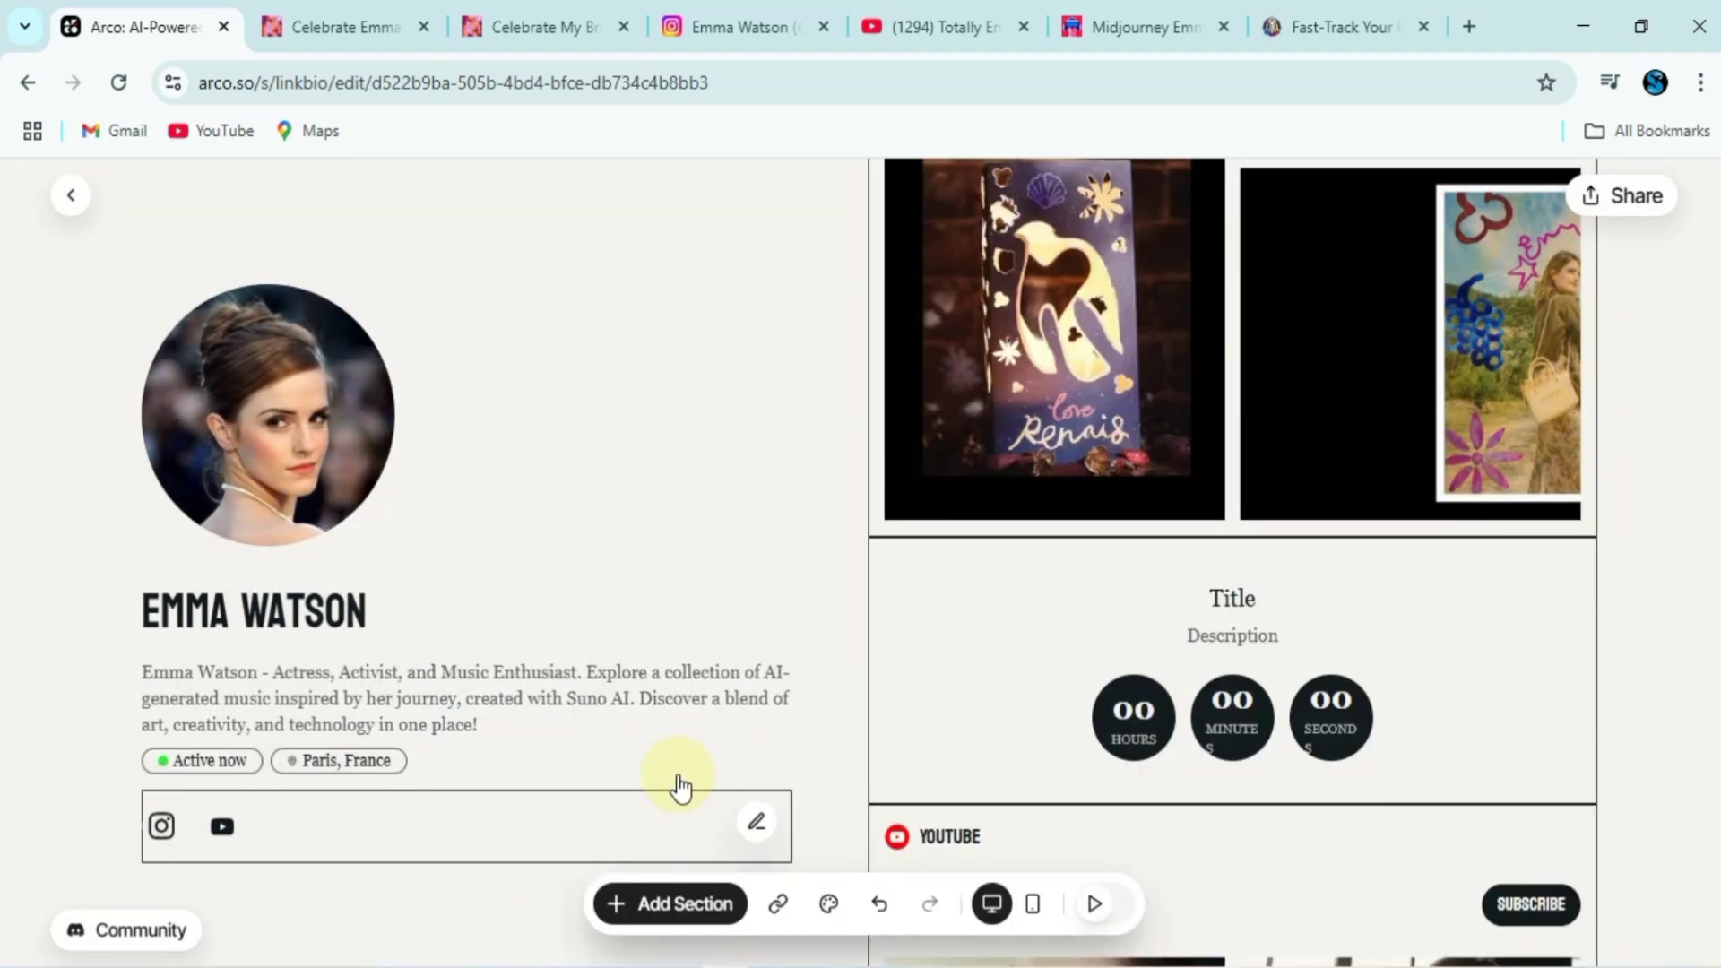
{"action": "scroll", "coordinate": [923, 654], "scroll_direction": "up", "scroll_amount": 3}
{"action": "scroll", "coordinate": [932, 663], "scroll_direction": "up", "scroll_amount": 3}
{"action": "scroll", "coordinate": [933, 664], "scroll_direction": "down", "scroll_amount": 10}
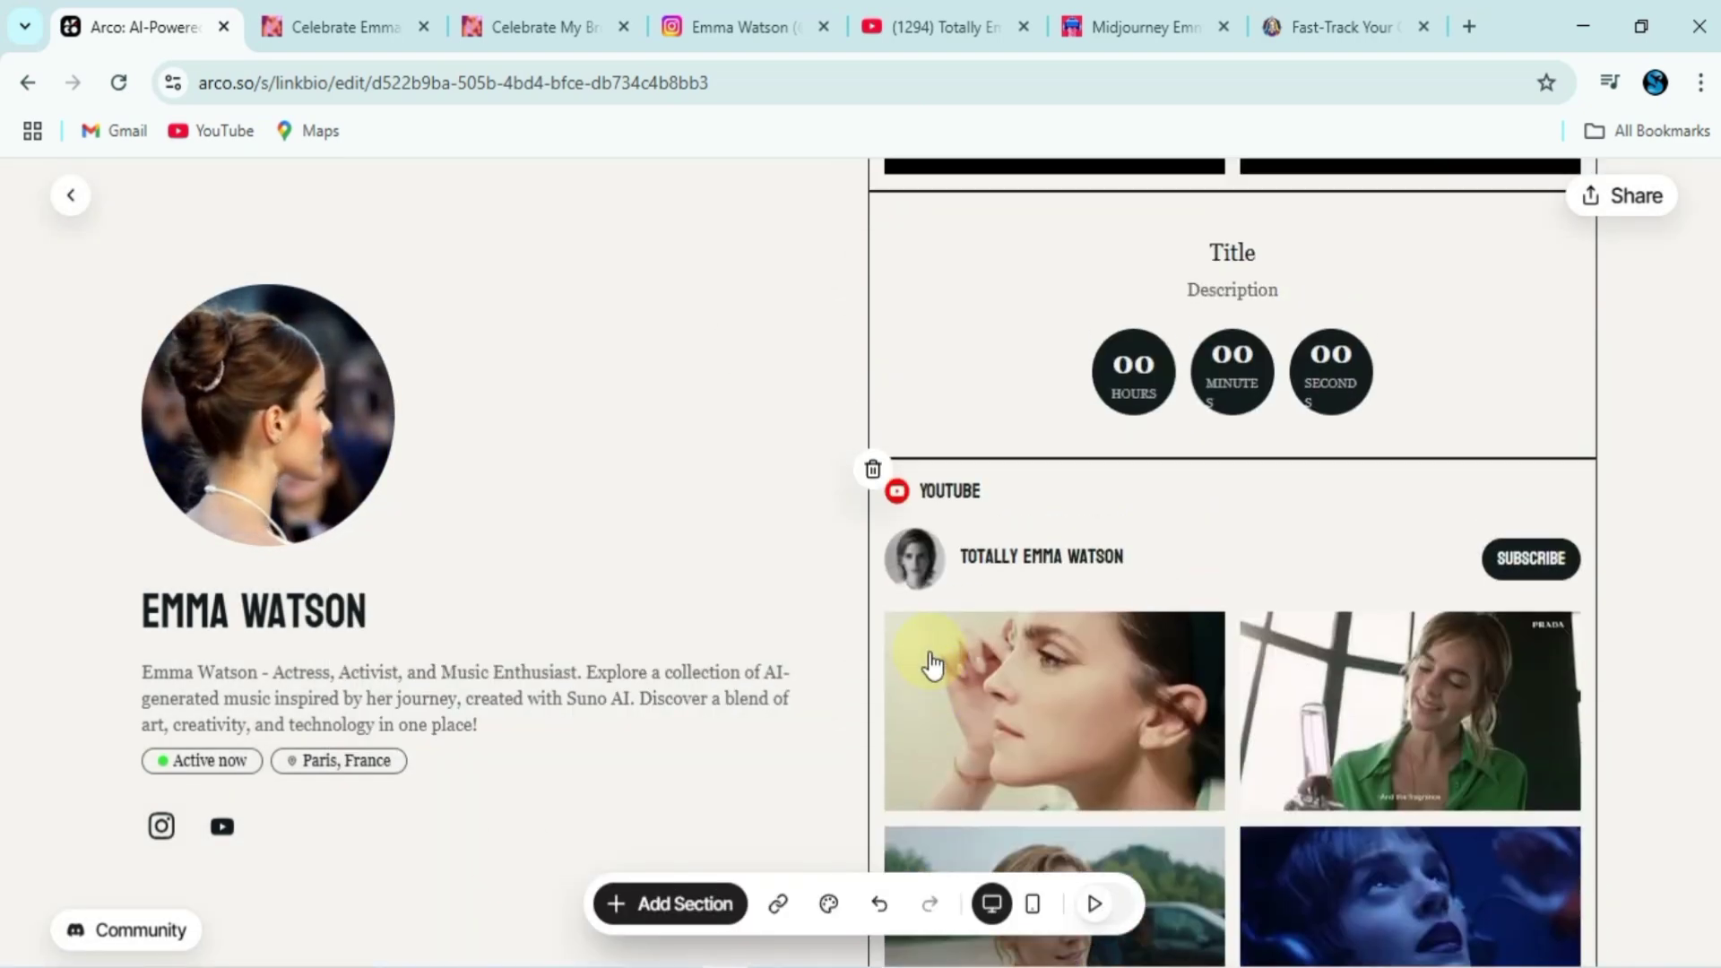
{"action": "scroll", "coordinate": [932, 665], "scroll_direction": "up", "scroll_amount": 2}
Title the countdown "Countdown to Emma Watson's Next Big Moment!", add "The wait is almost over!", ending March 5
{"action": "left_click", "coordinate": [1593, 419]}
{"action": "type", "text": "Countdown to Emma Watson's Next Big Moment!"}
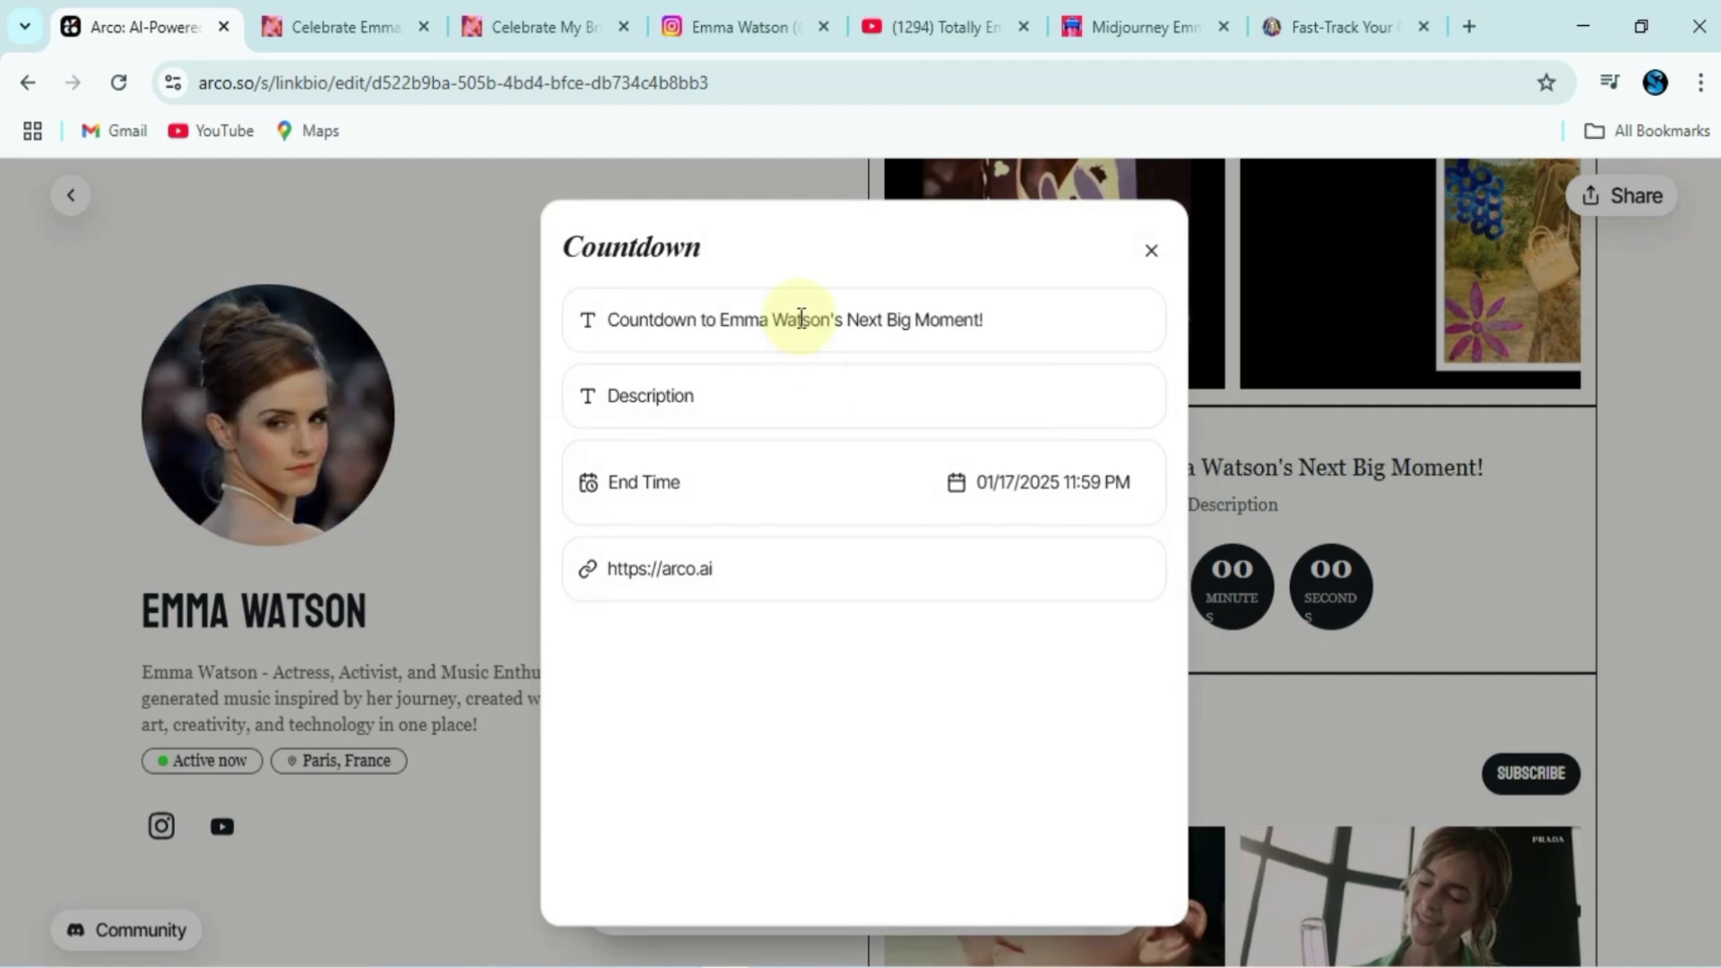
{"action": "type", "text": "The wait is almost over!"}
{"action": "left_click", "coordinate": [1074, 495]}
{"action": "left_click", "coordinate": [758, 708]}
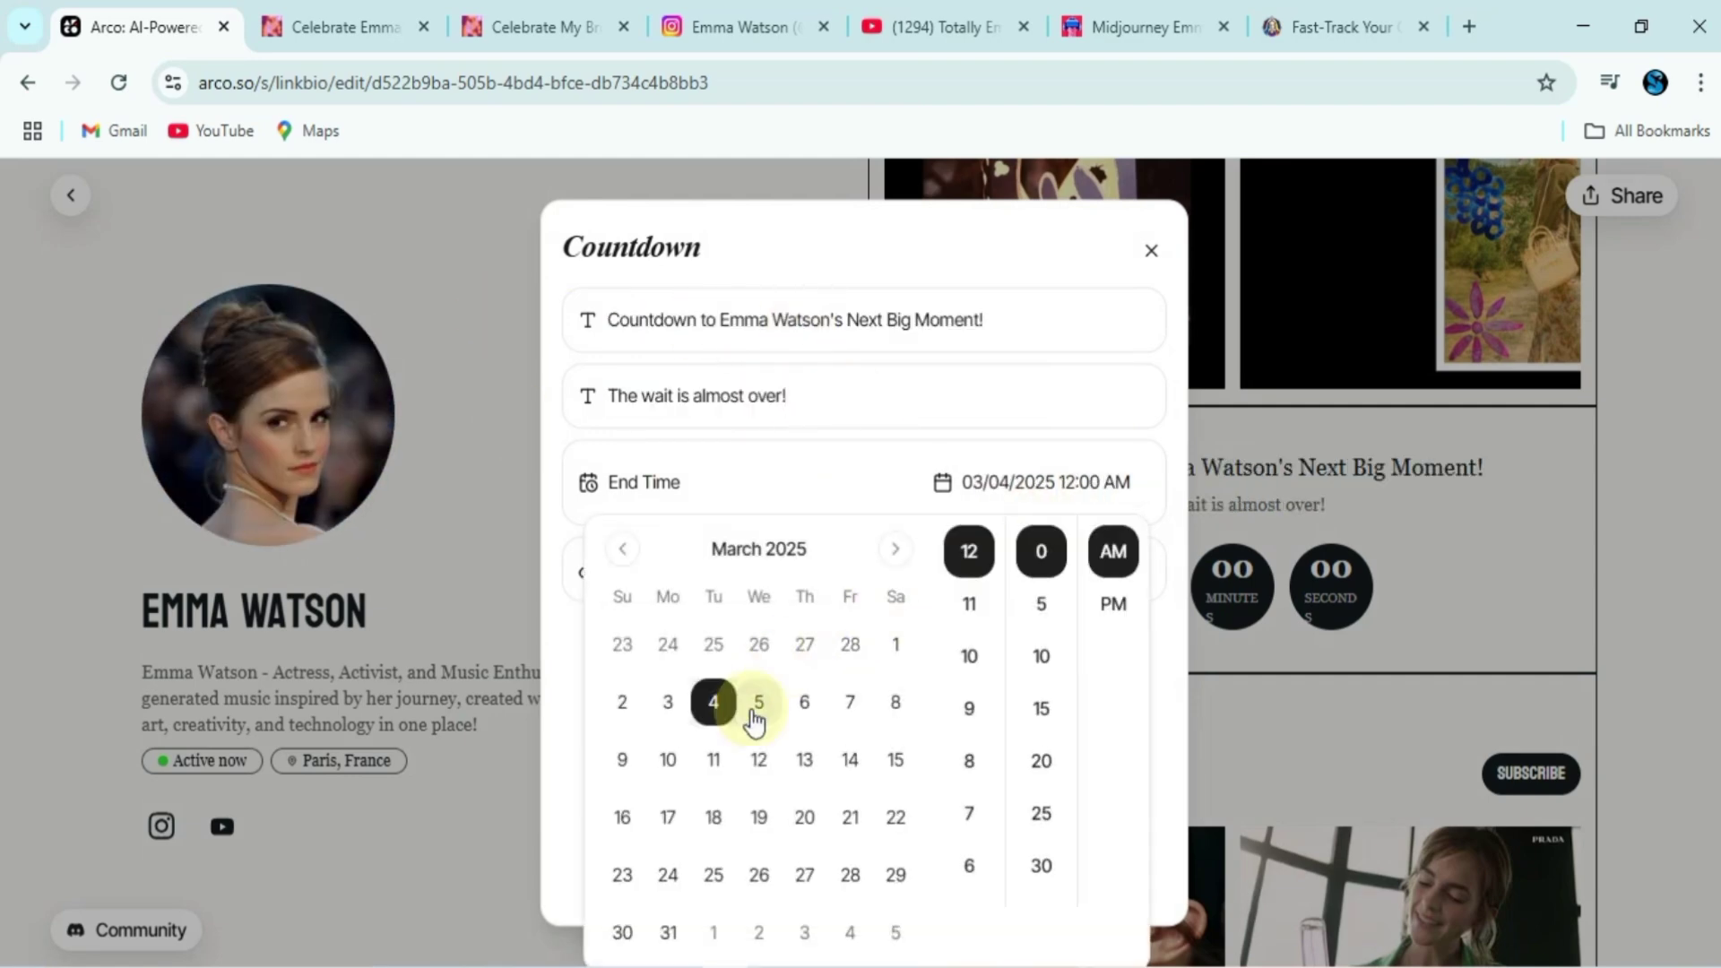
{"action": "left_click", "coordinate": [1153, 259]}
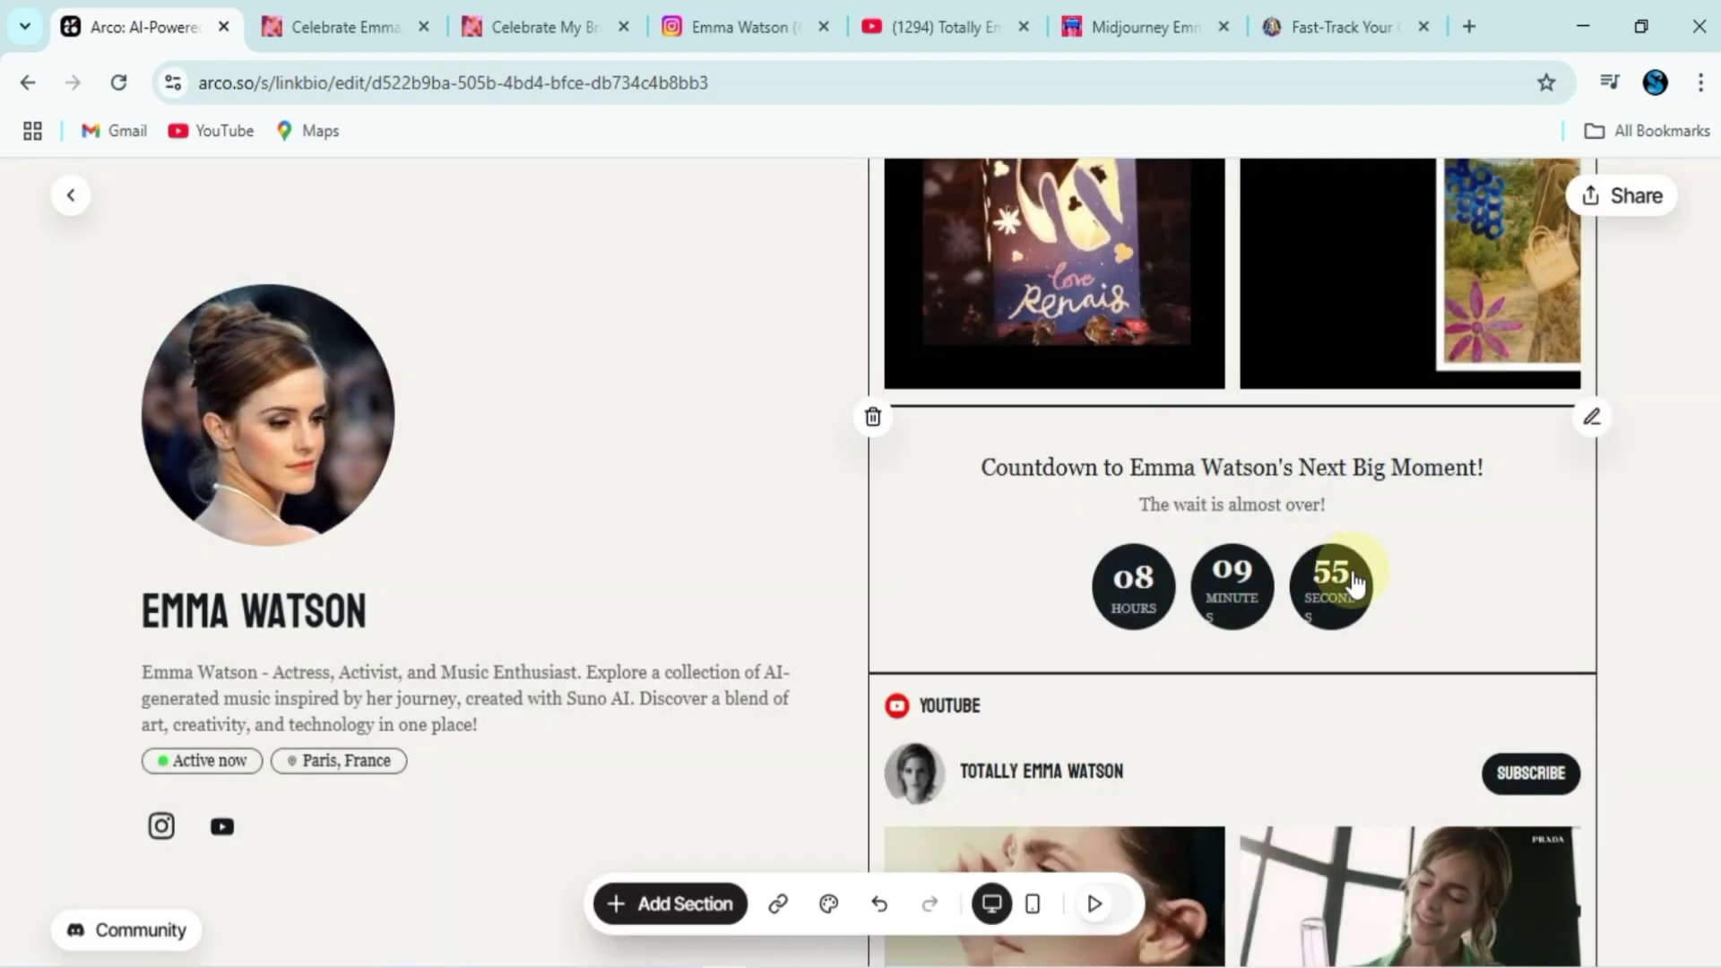
Move the countdown directly under Social Profiles and the YouTube section above Instagram
{"action": "scroll", "coordinate": [1552, 561], "scroll_direction": "down", "scroll_amount": 3}
{"action": "scroll", "coordinate": [1268, 499], "scroll_direction": "down", "scroll_amount": 5}
{"action": "left_click_drag", "start_coordinate": [1362, 518], "coordinate": [1260, 241]}
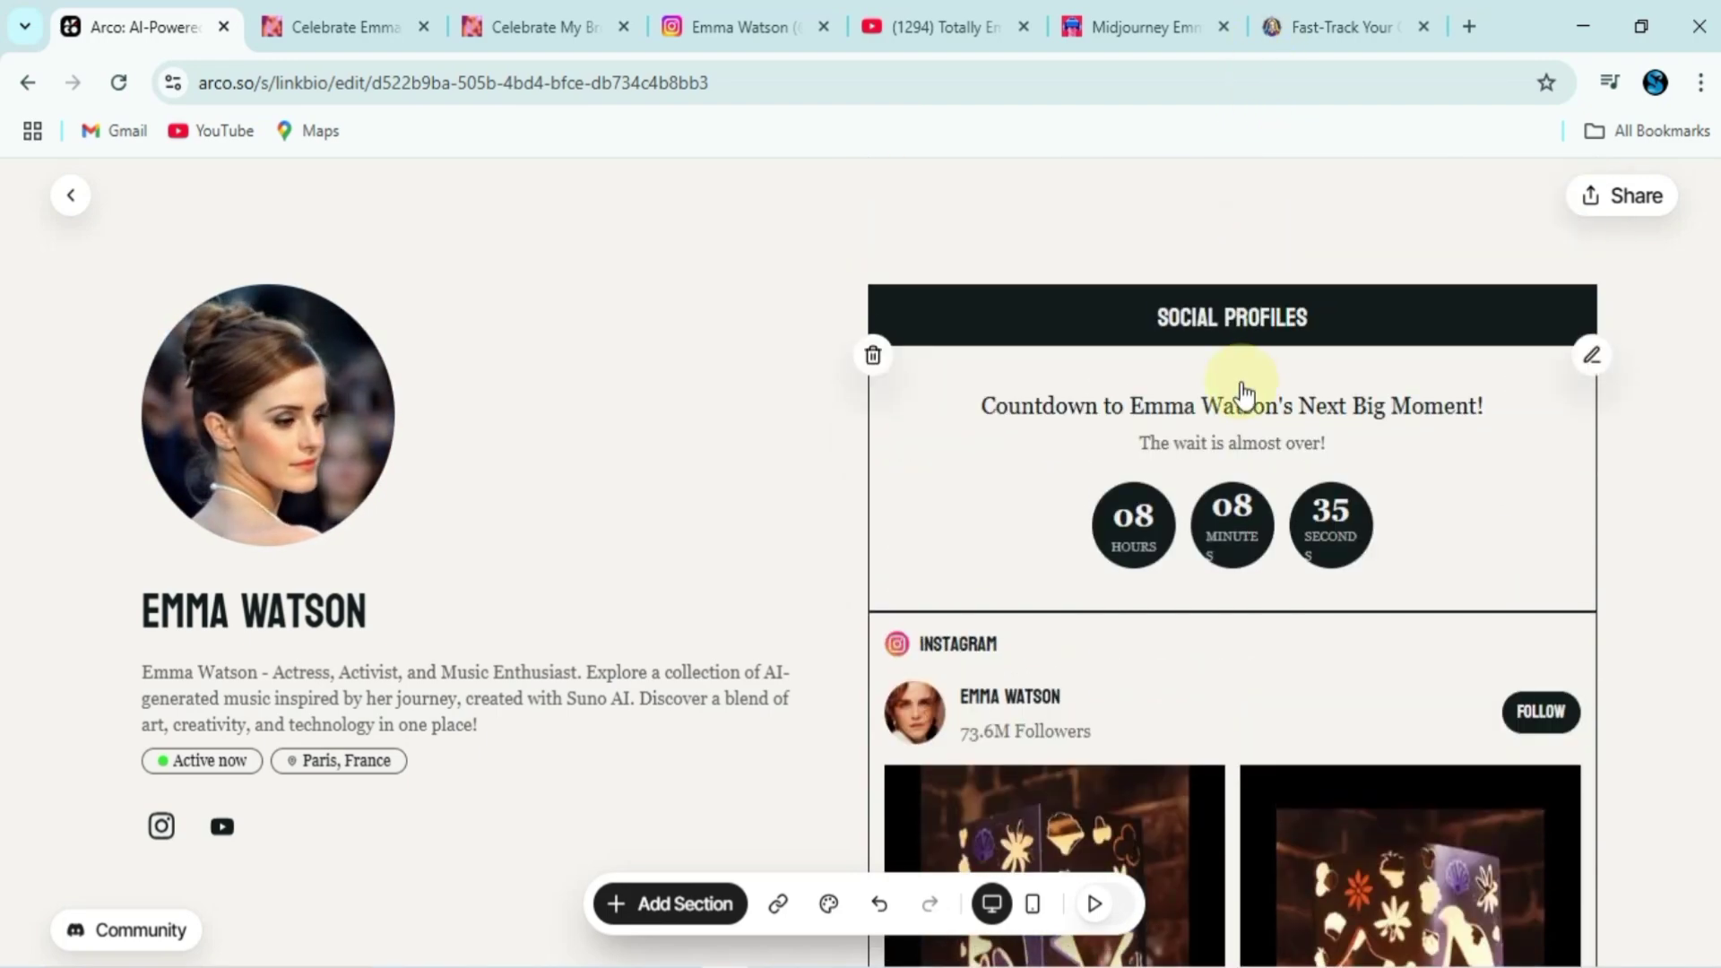
{"action": "scroll", "coordinate": [1150, 690], "scroll_direction": "down", "scroll_amount": 4}
{"action": "scroll", "coordinate": [1150, 690], "scroll_direction": "down", "scroll_amount": 5}
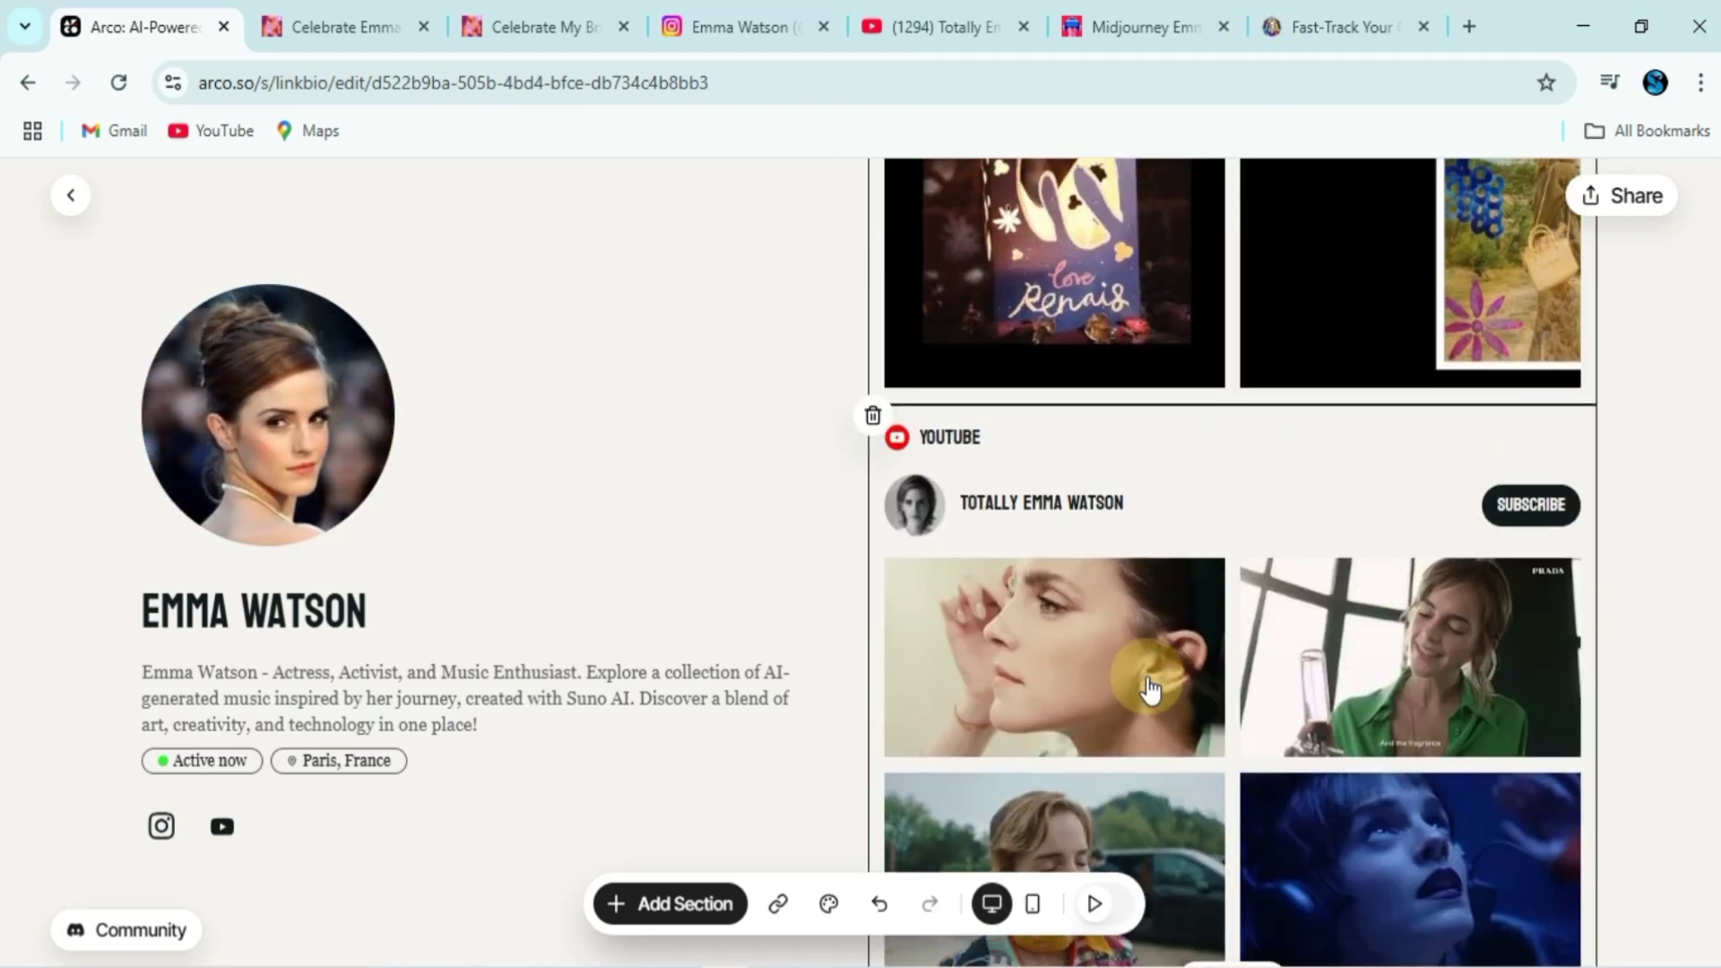
{"action": "left_click_drag", "start_coordinate": [1150, 690], "coordinate": [1195, 185]}
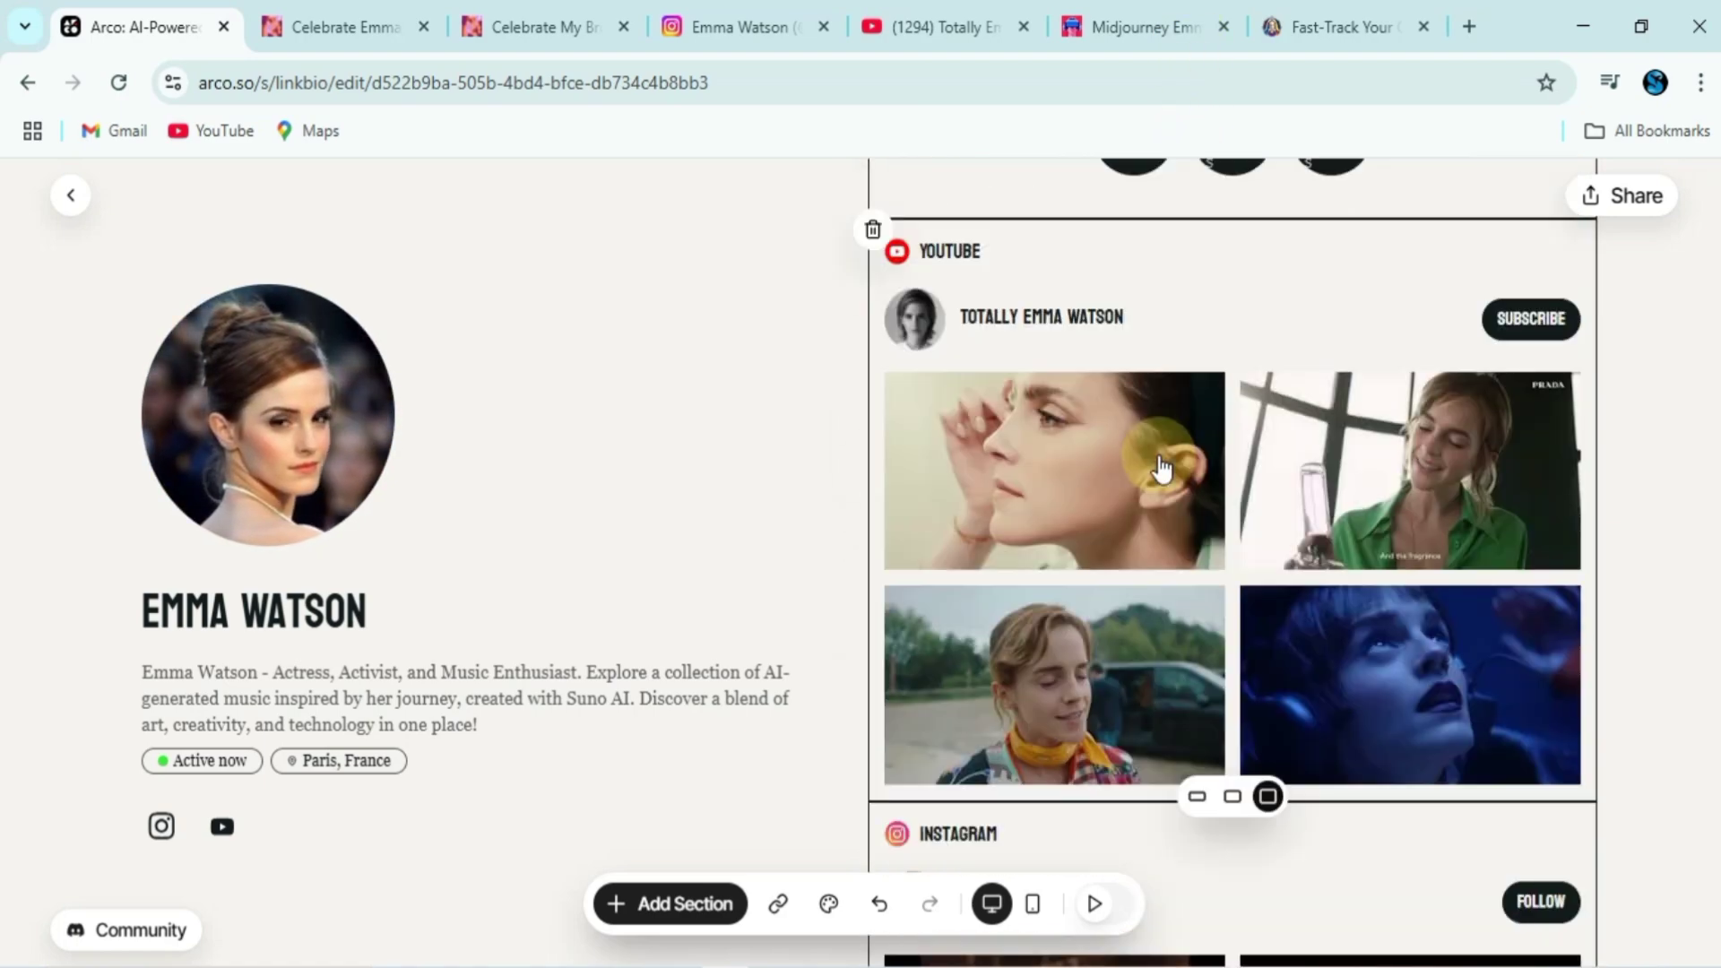
Show the Celebrate My Brother track as a large card
{"action": "scroll", "coordinate": [1163, 502], "scroll_direction": "down", "scroll_amount": 5}
{"action": "scroll", "coordinate": [1156, 574], "scroll_direction": "down", "scroll_amount": 5}
{"action": "scroll", "coordinate": [1160, 587], "scroll_direction": "down", "scroll_amount": 5}
{"action": "scroll", "coordinate": [1160, 584], "scroll_direction": "down", "scroll_amount": 4}
{"action": "left_click", "coordinate": [1252, 659]}
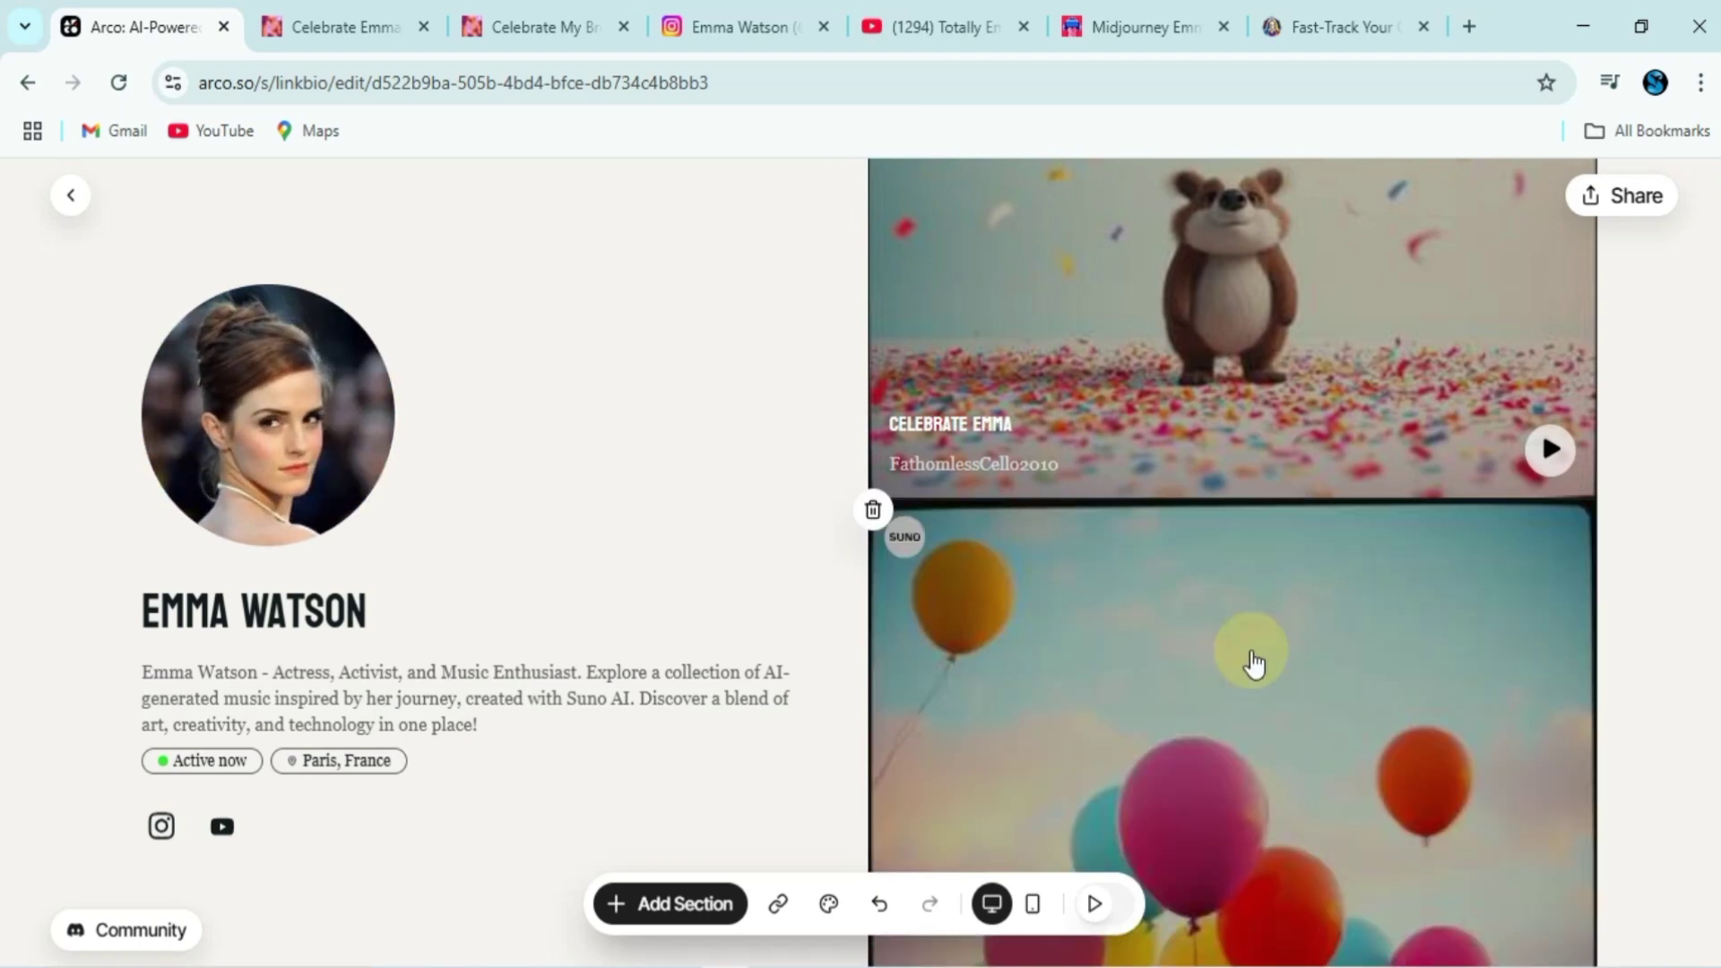
{"action": "scroll", "coordinate": [1262, 520], "scroll_direction": "down", "scroll_amount": 5}
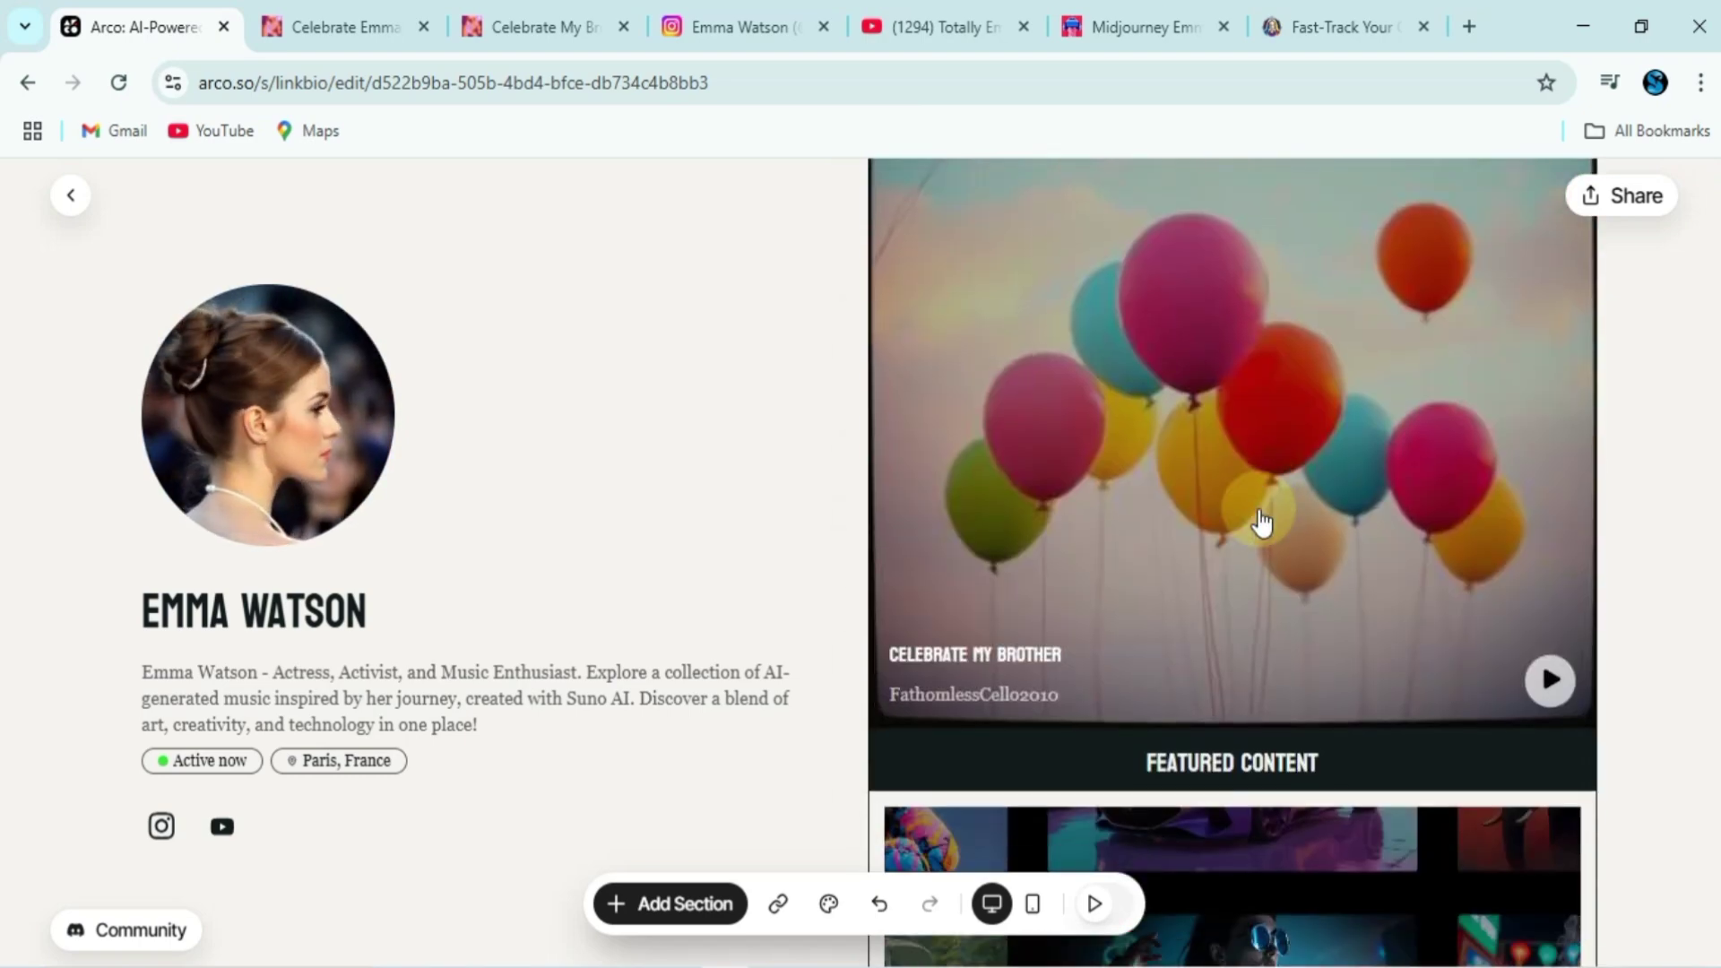
{"action": "scroll", "coordinate": [1260, 520], "scroll_direction": "down", "scroll_amount": 4}
{"action": "left_click", "coordinate": [674, 908]}
{"action": "scroll", "coordinate": [937, 672], "scroll_direction": "down", "scroll_amount": 10}
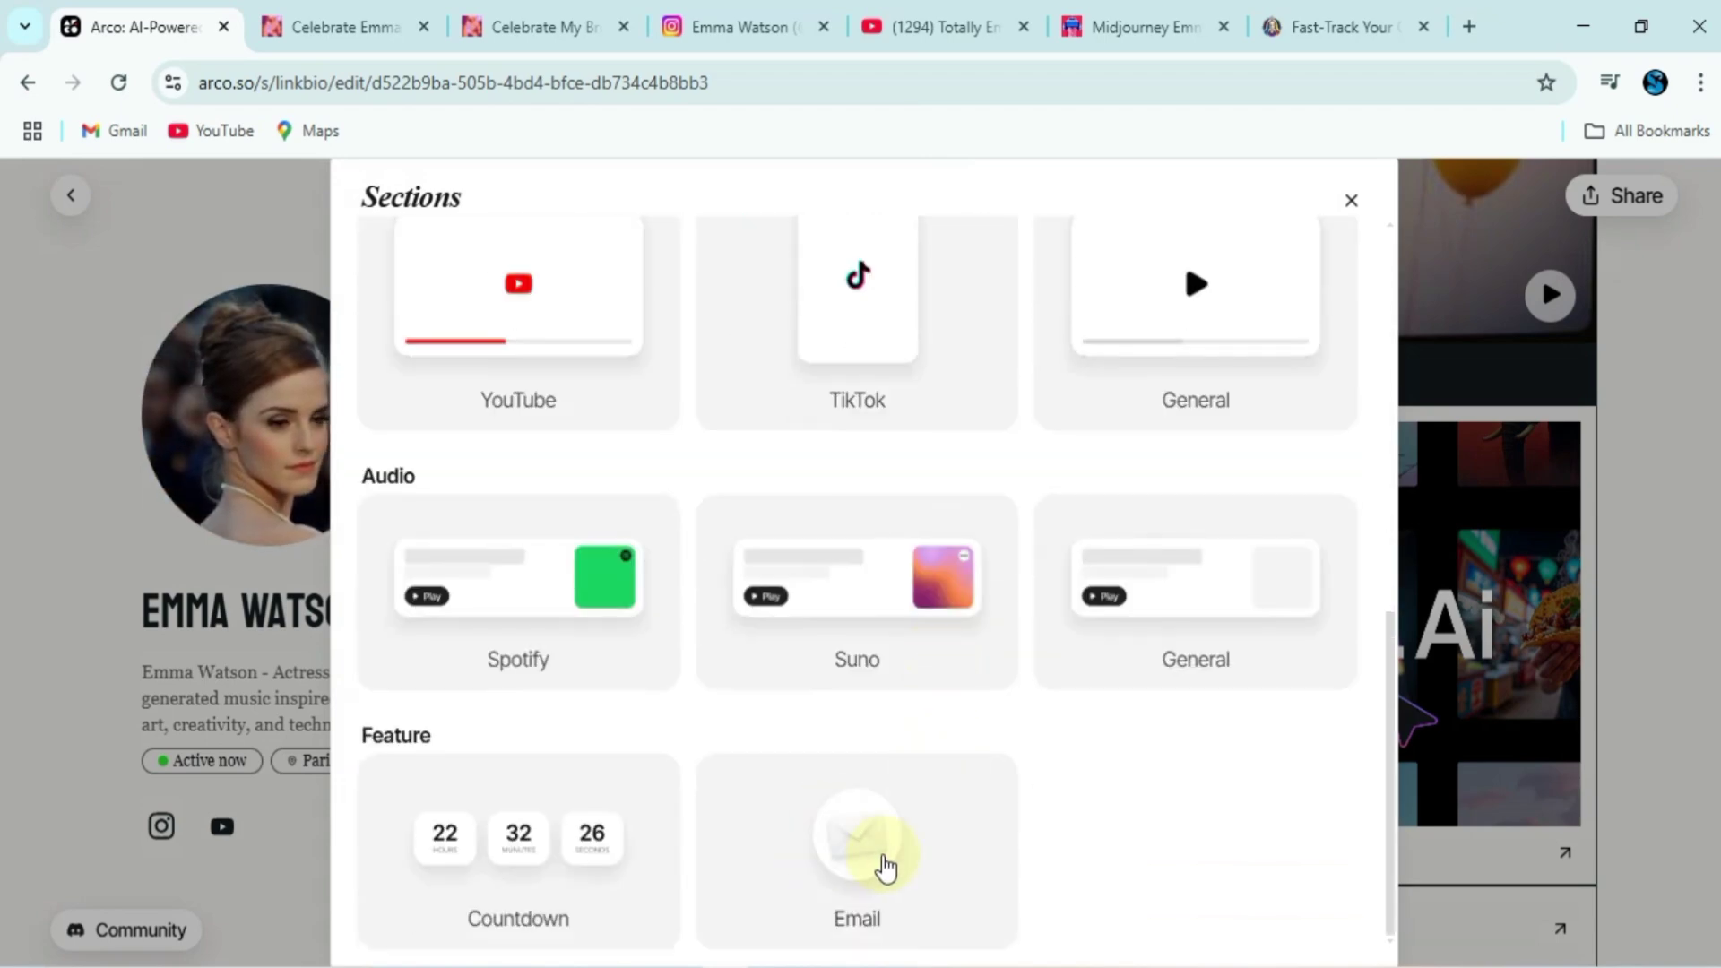
{"action": "left_click", "coordinate": [887, 868]}
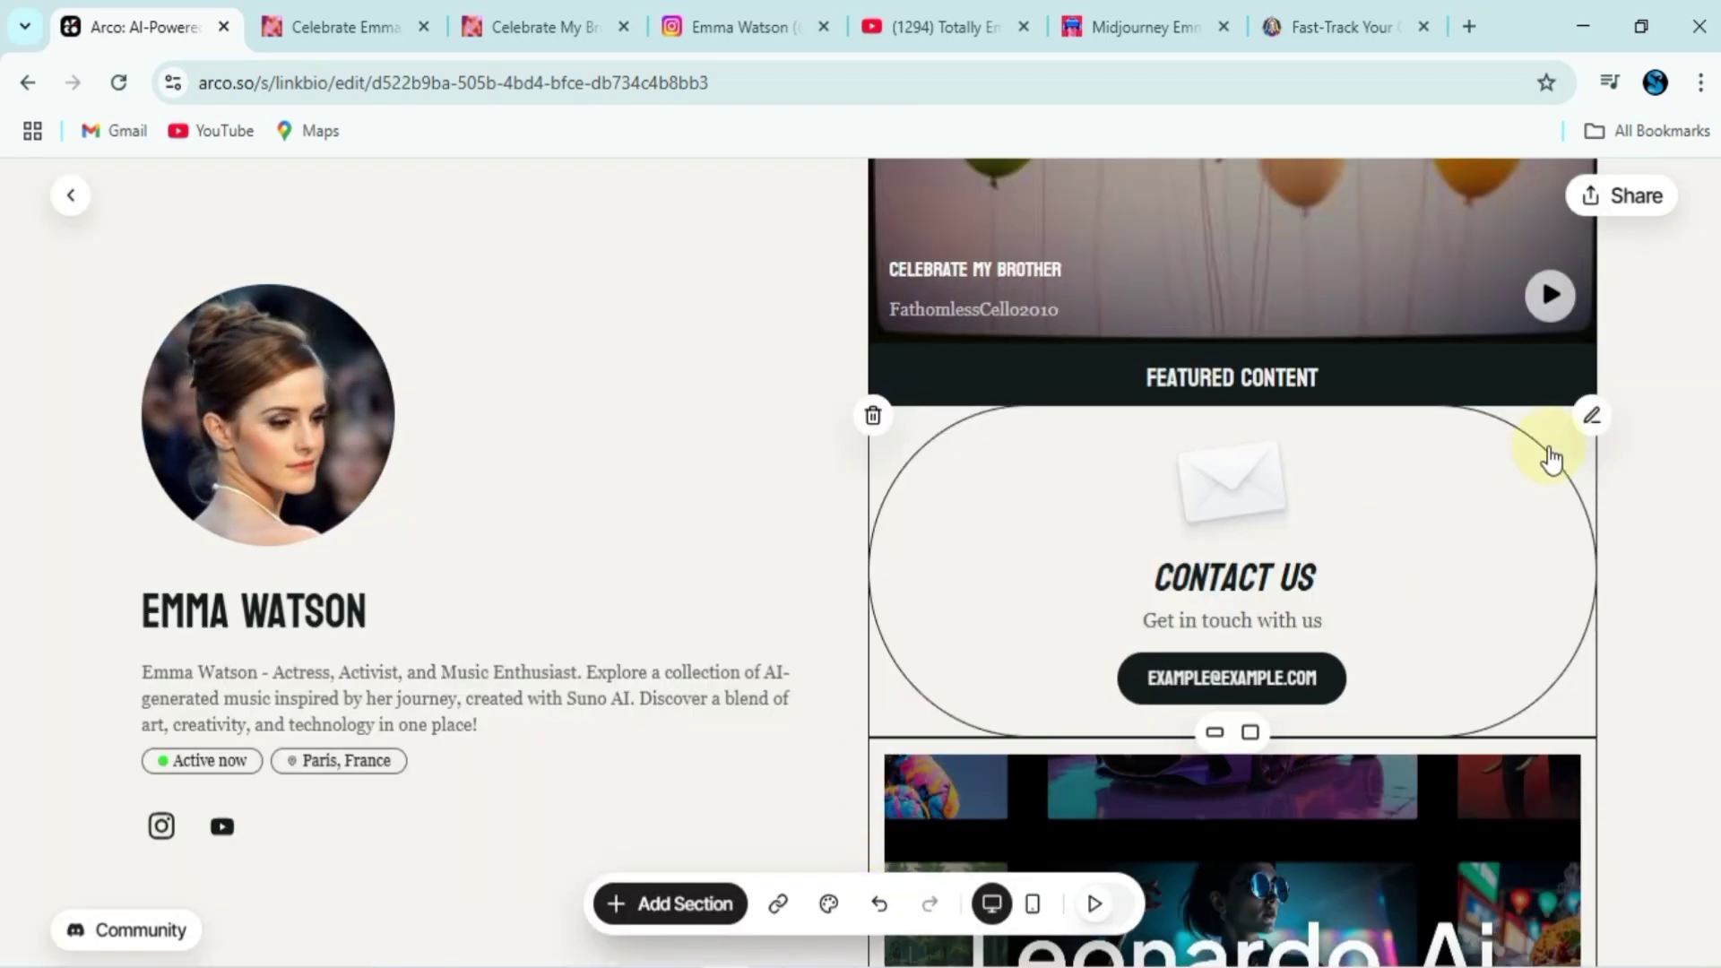
{"action": "left_click", "coordinate": [1587, 417]}
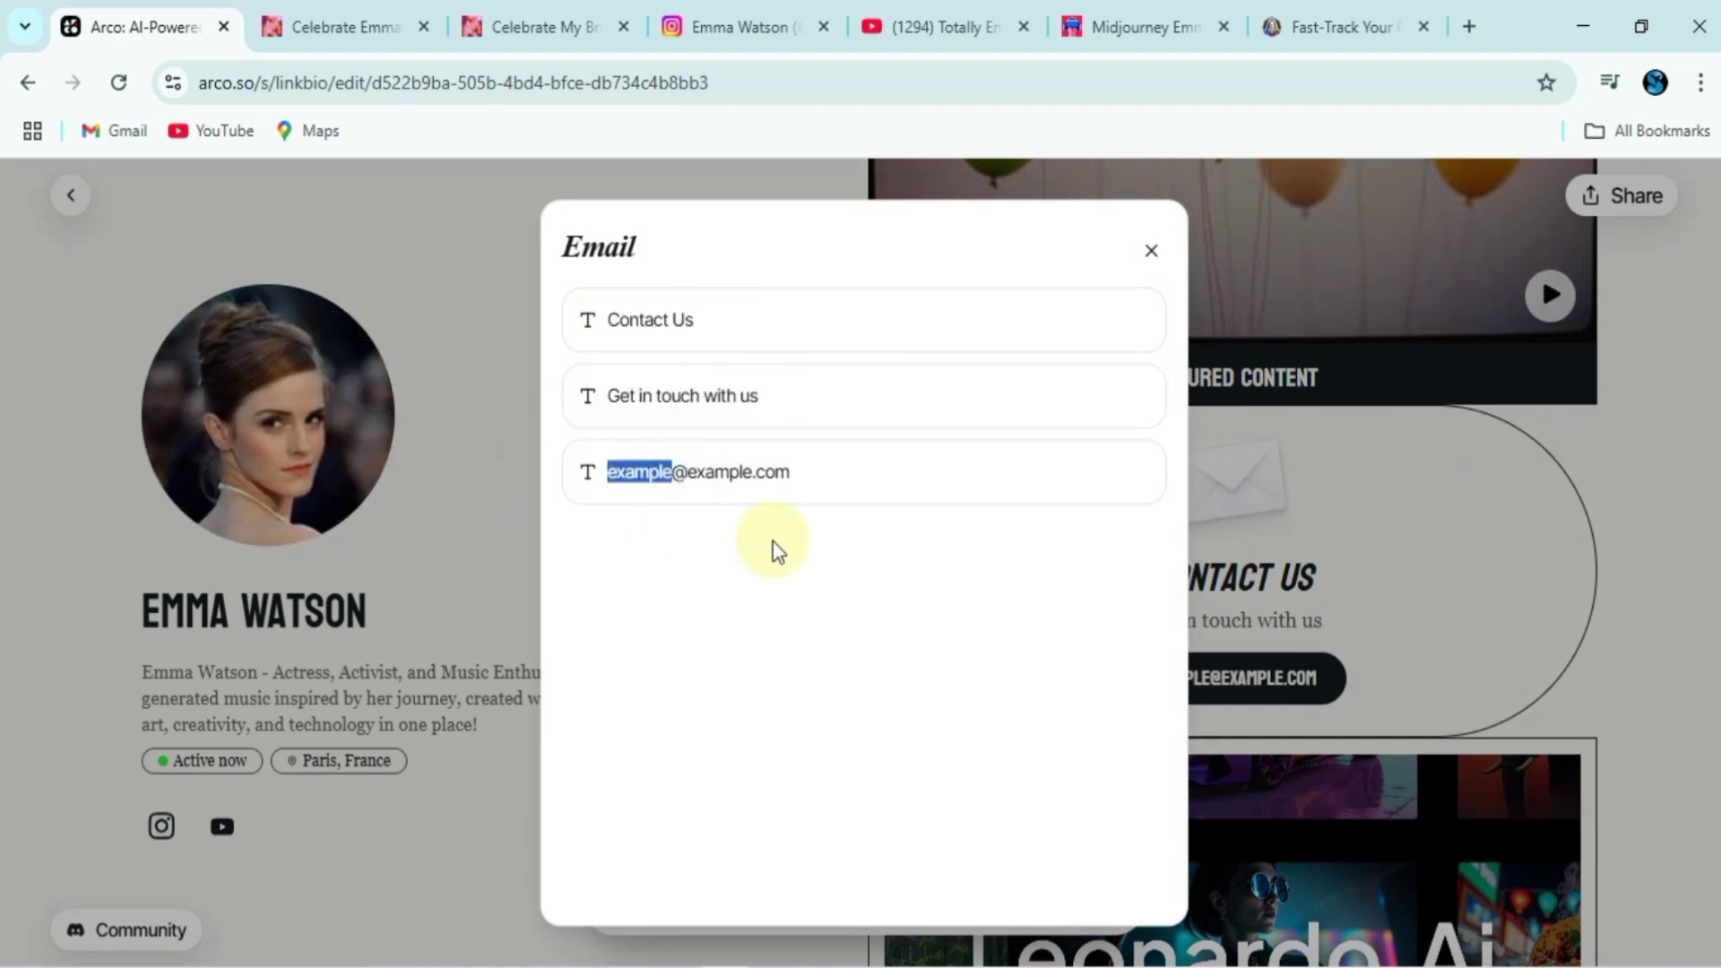
{"action": "type", "text": "Emma"}
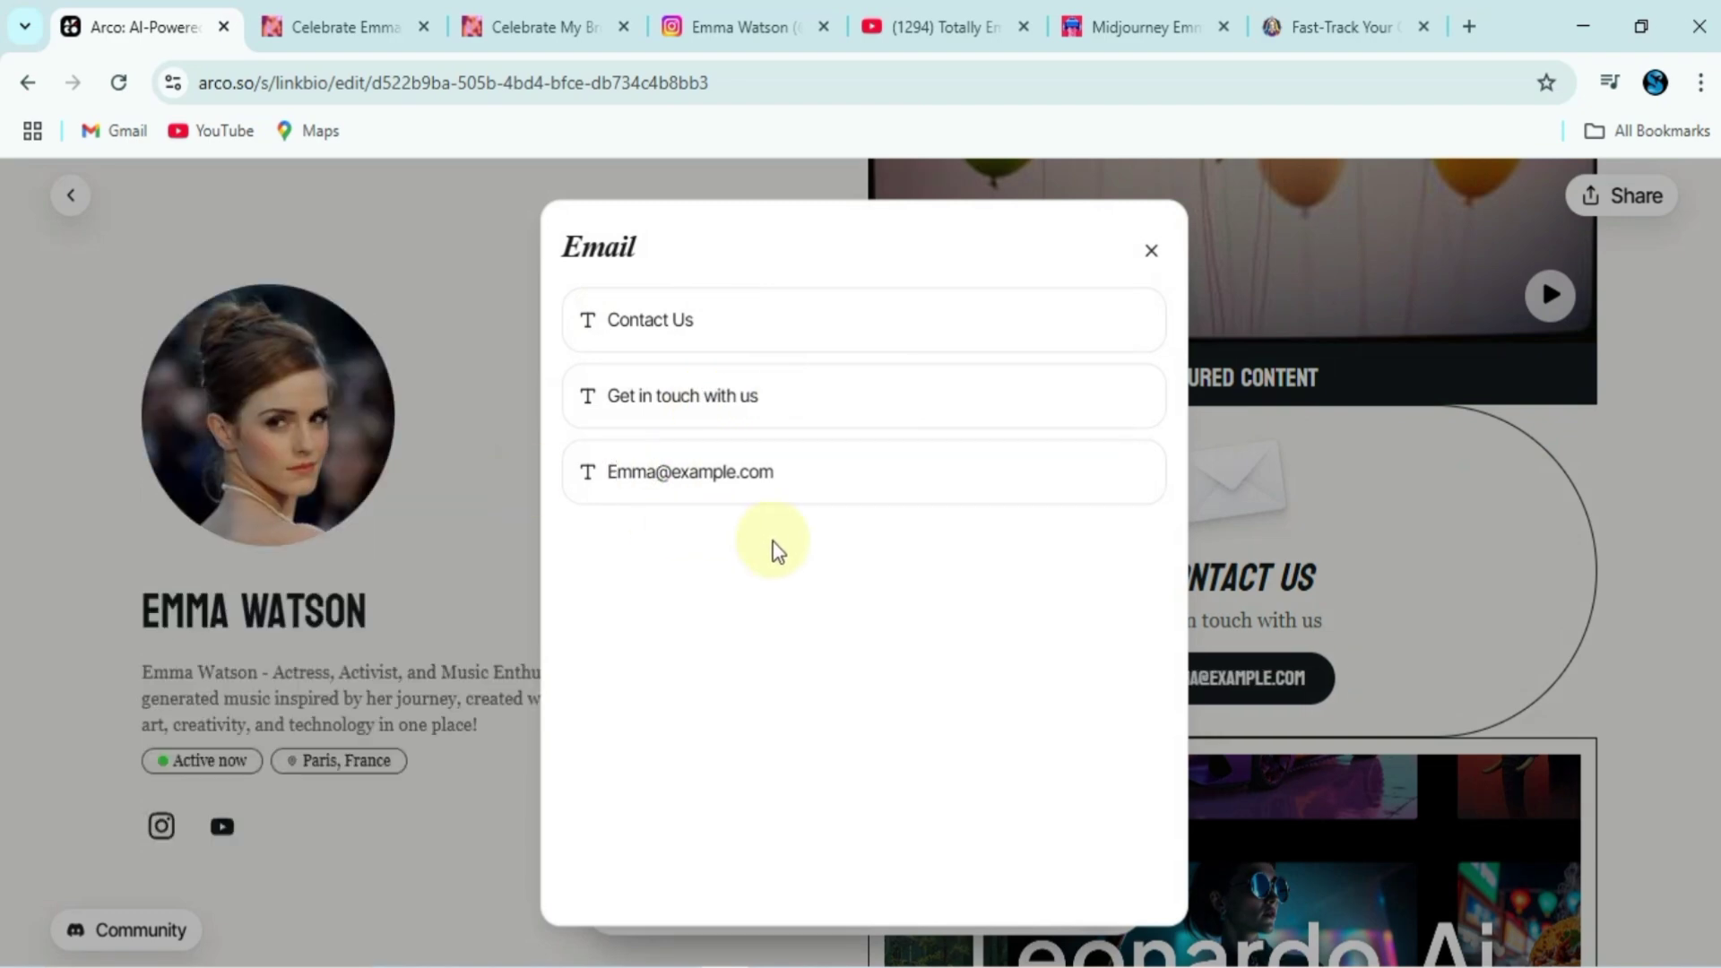
{"action": "left_click", "coordinate": [1498, 541]}
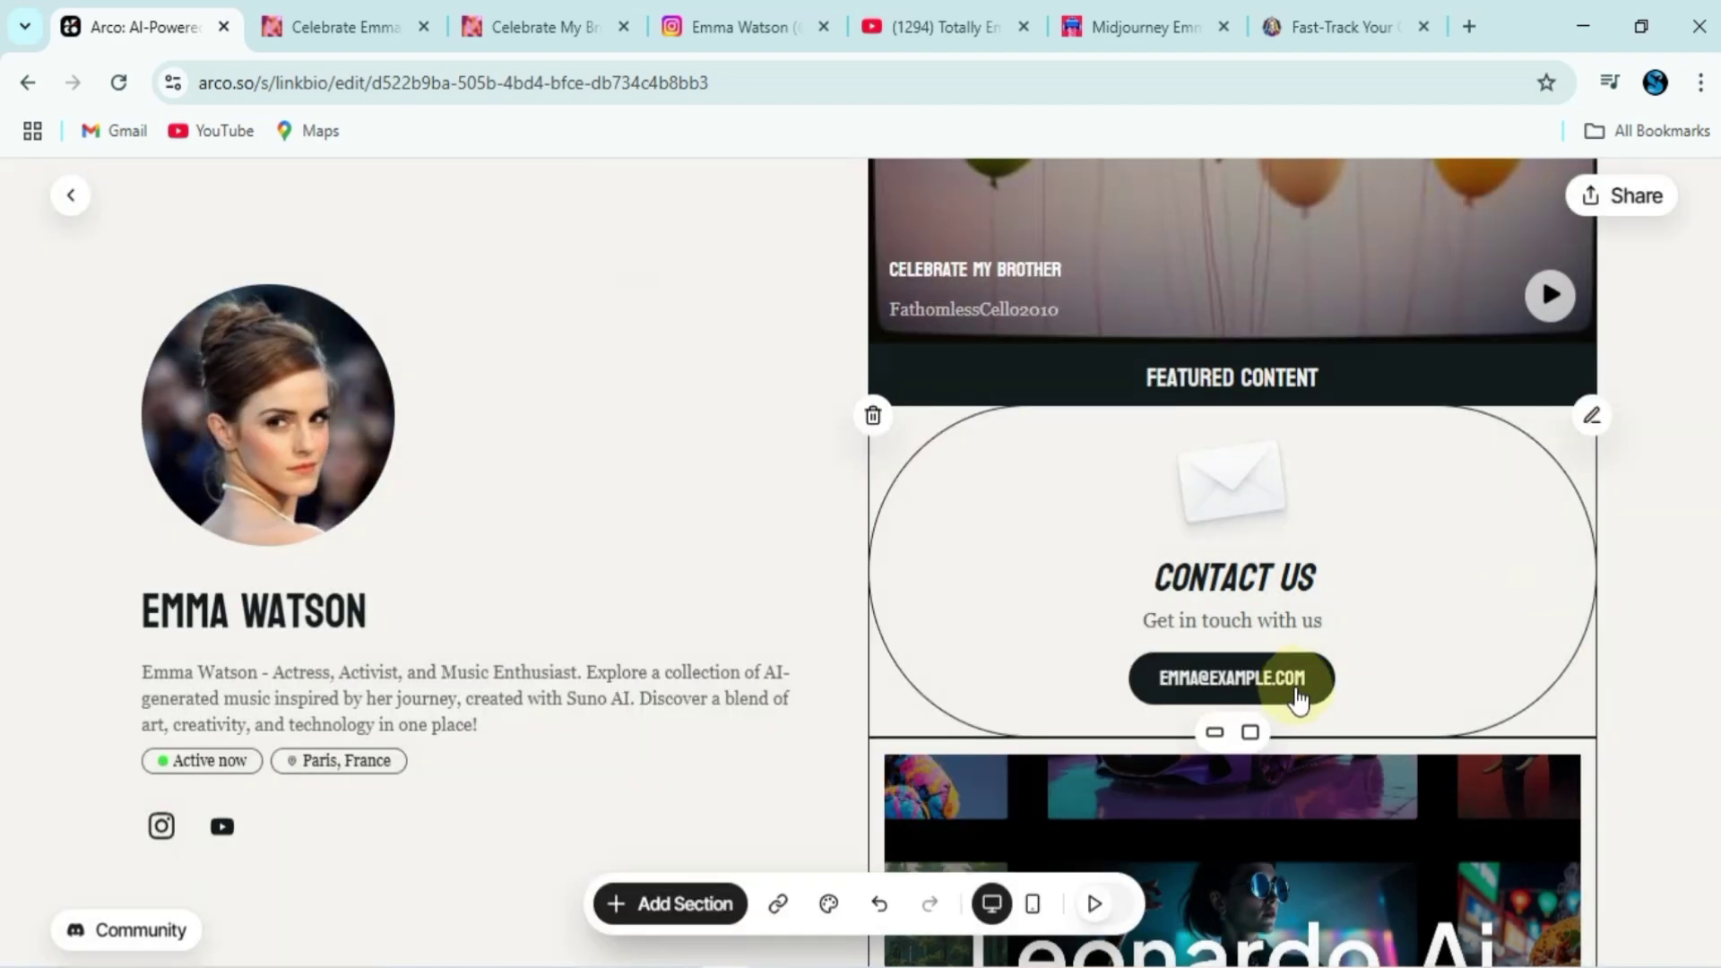
{"action": "left_click", "coordinate": [1218, 734]}
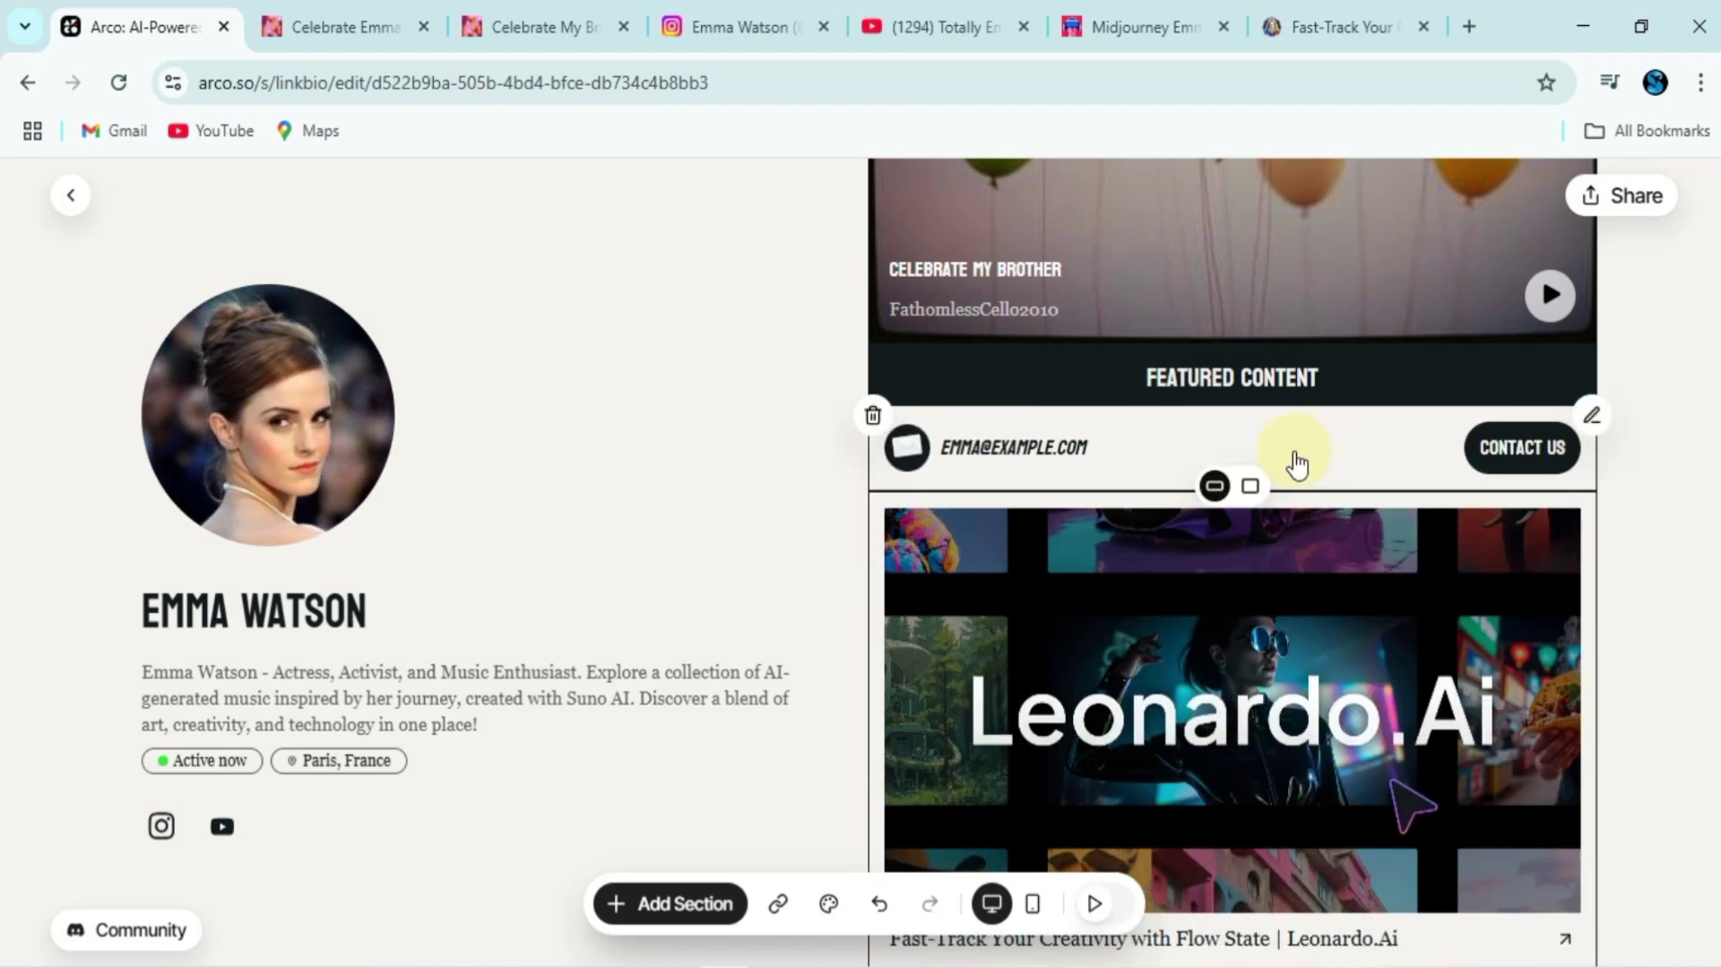
{"action": "mouse_move", "coordinate": [1297, 461]}
{"action": "left_mouse_down"}
{"action": "mouse_move", "coordinate": [1296, 928]}
{"action": "mouse_move", "coordinate": [1345, 830]}
{"action": "left_mouse_up"}
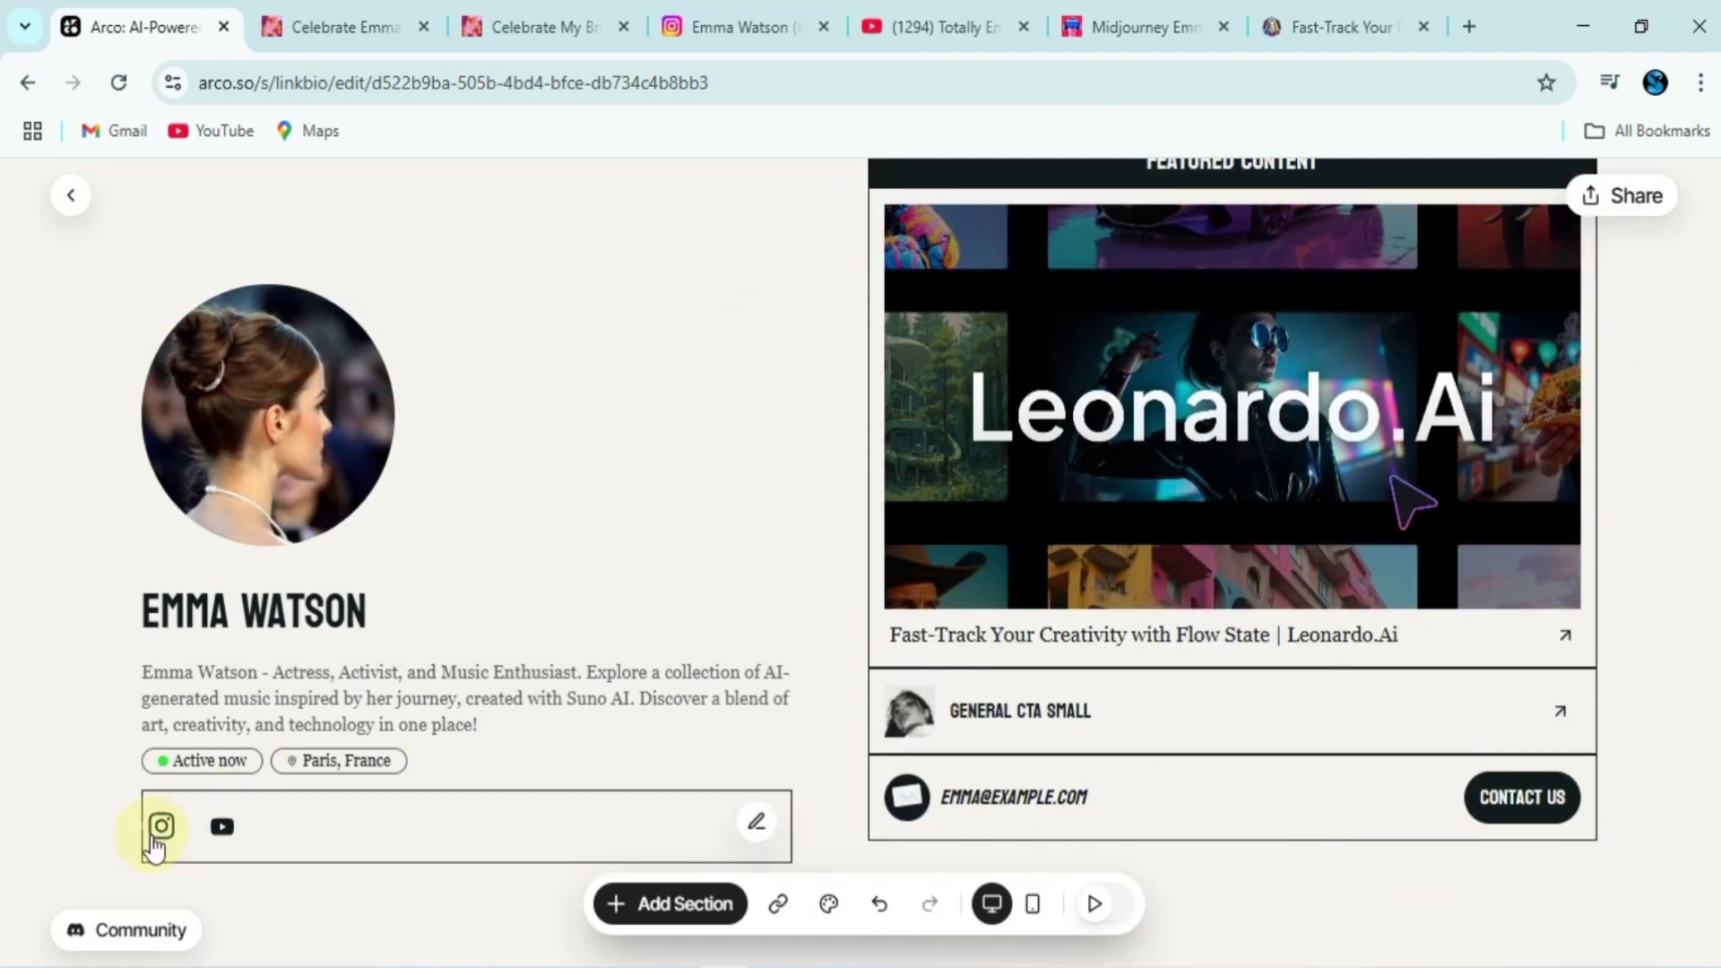
Review the social icon links and close them unchanged
{"action": "left_click", "coordinate": [757, 823]}
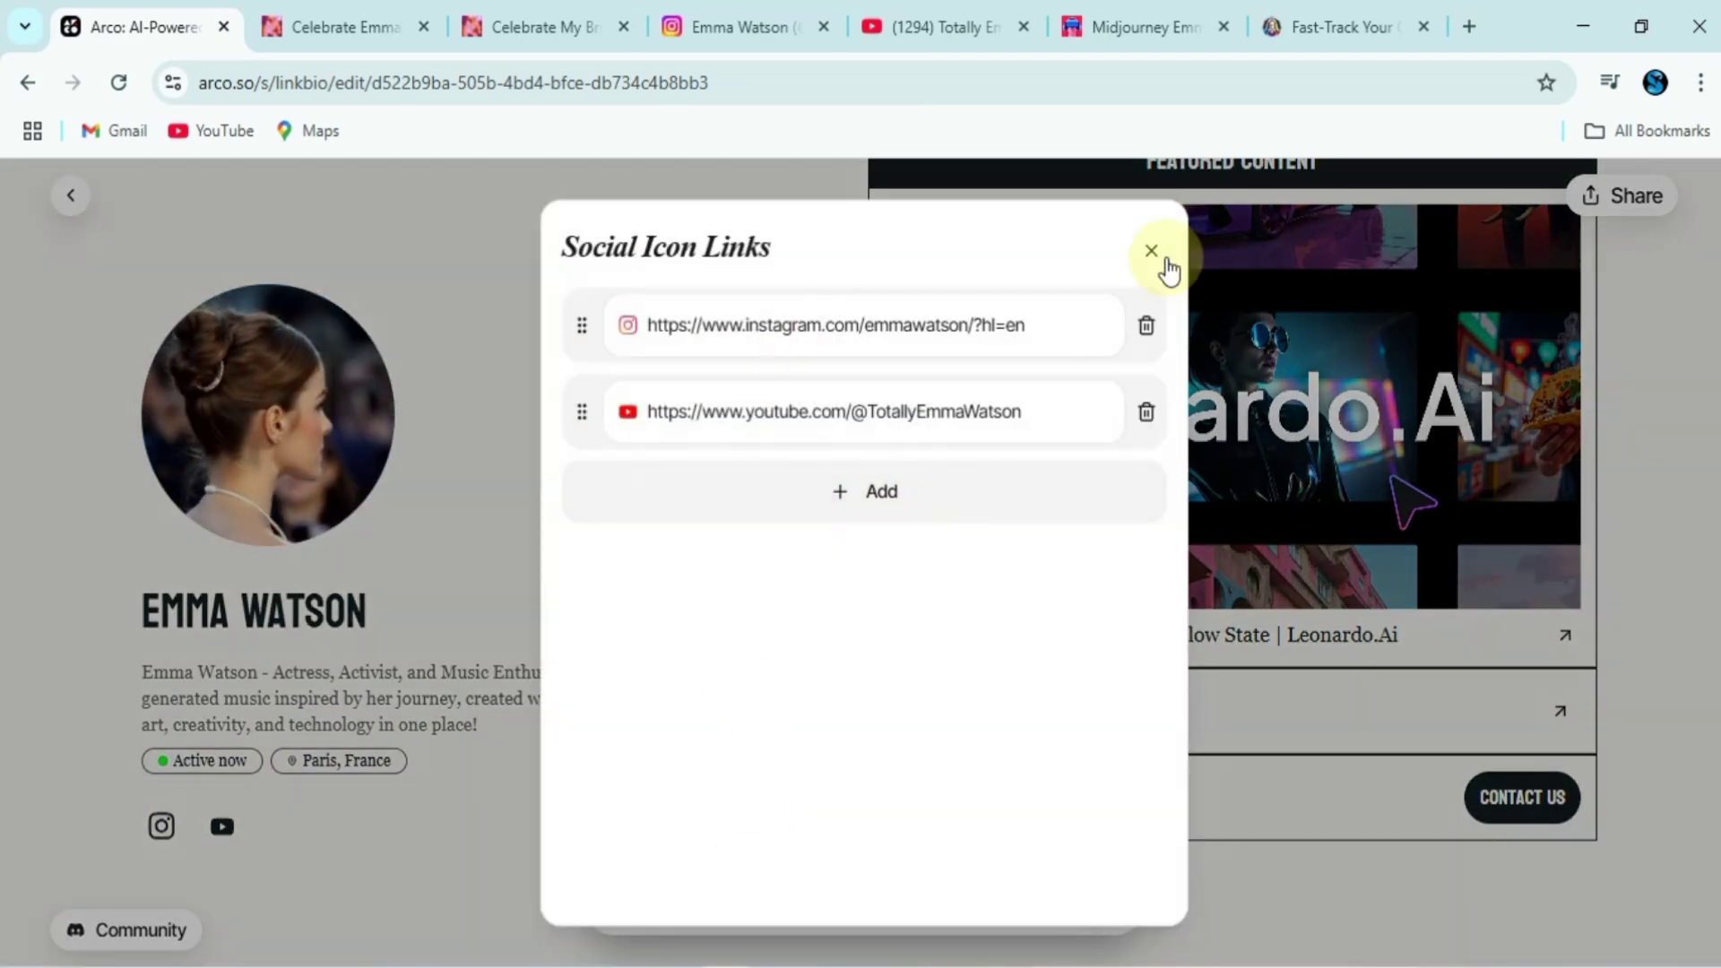
{"action": "key", "text": "Escape"}
{"action": "scroll", "coordinate": [1206, 538], "scroll_direction": "down", "scroll_amount": 5}
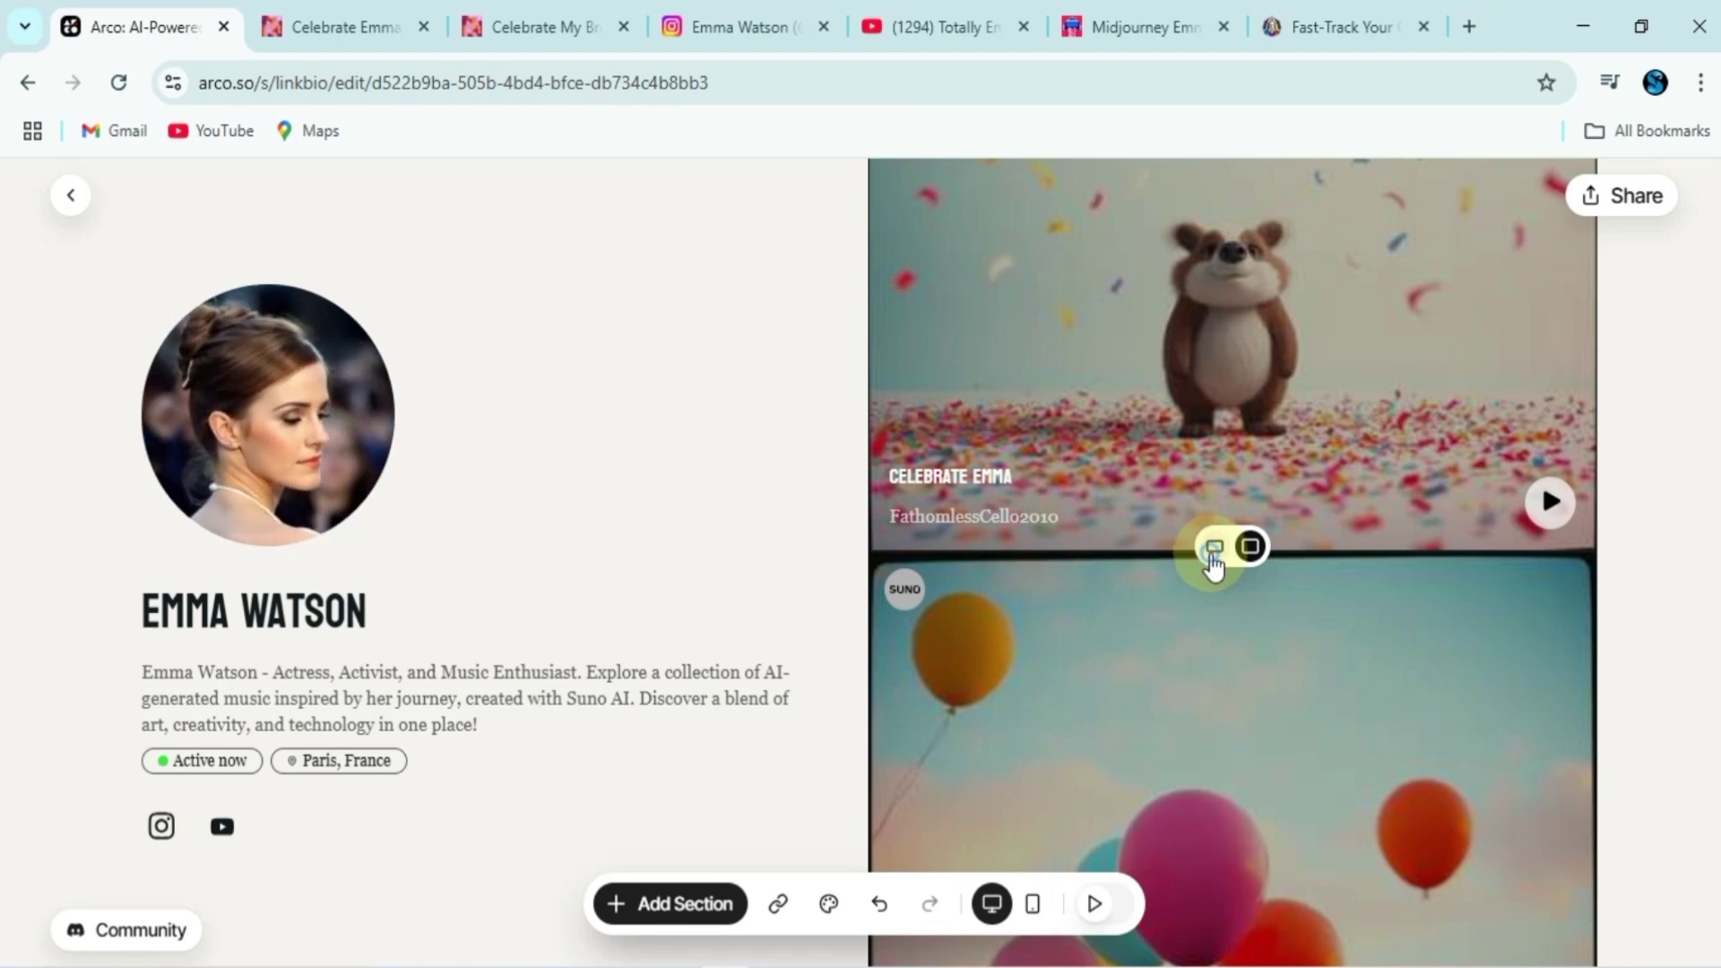
{"action": "scroll", "coordinate": [1213, 565], "scroll_direction": "down", "scroll_amount": 4}
Switch the Music Tracks section to the compact list layout
{"action": "left_click", "coordinate": [1213, 704]}
{"action": "scroll", "coordinate": [1251, 551], "scroll_direction": "up", "scroll_amount": 5}
{"action": "scroll", "coordinate": [1251, 551], "scroll_direction": "up", "scroll_amount": 3}
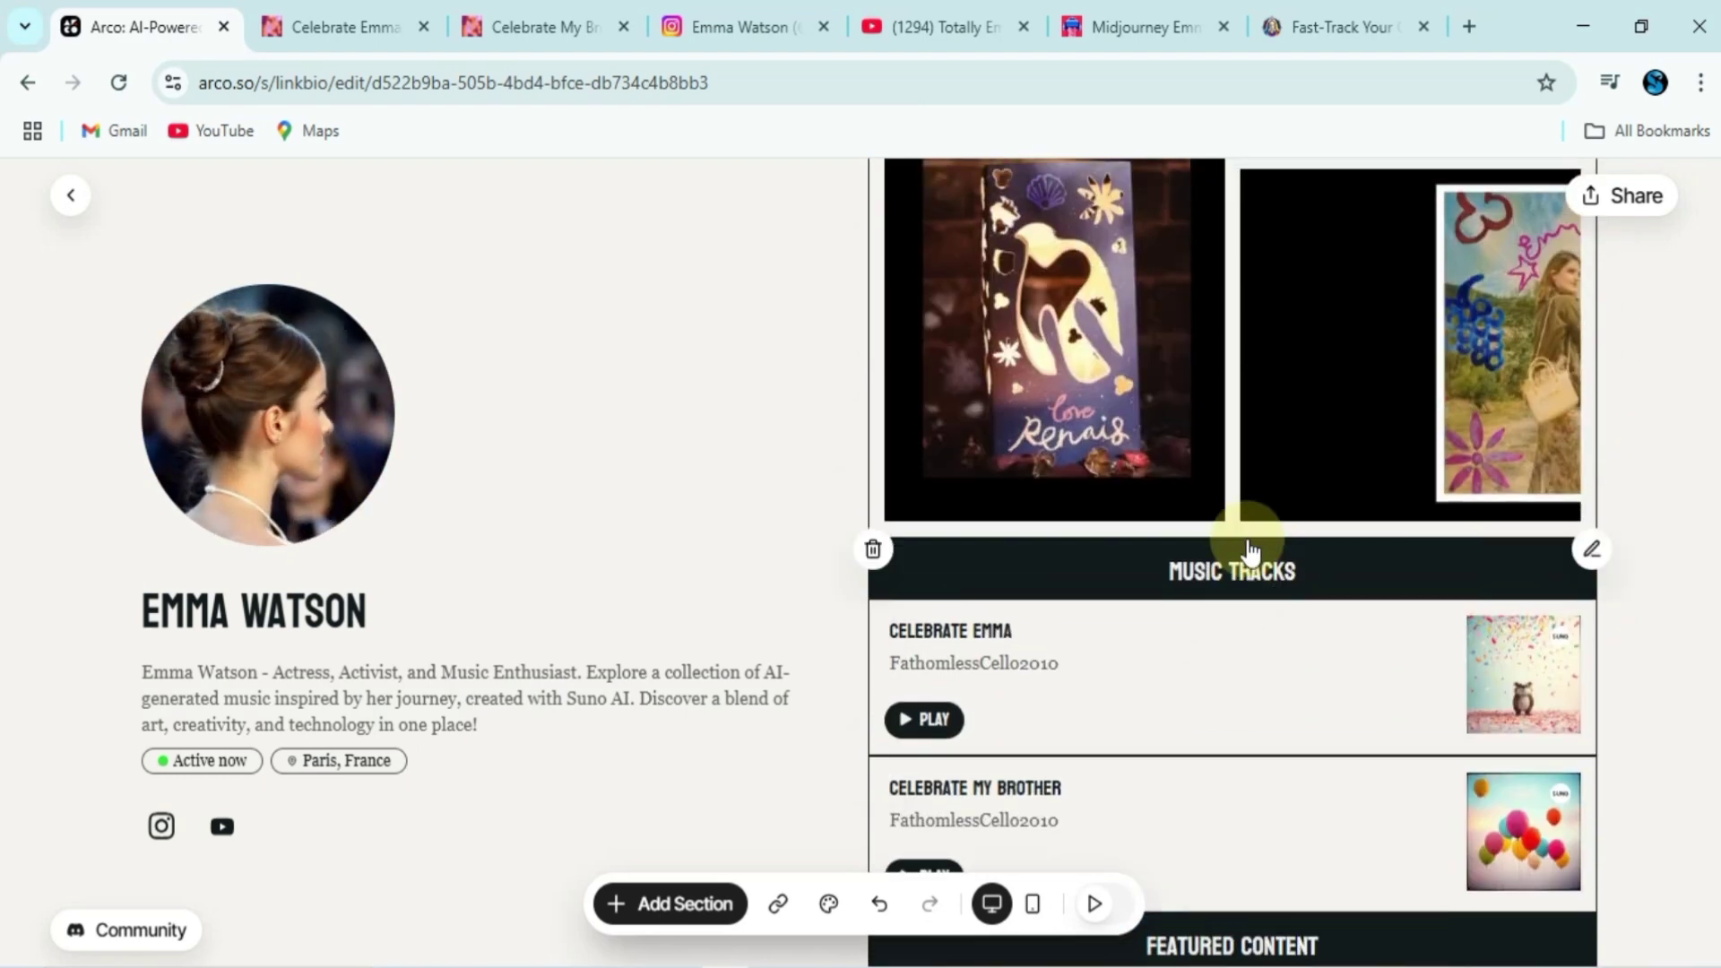
{"action": "scroll", "coordinate": [1251, 551], "scroll_direction": "up", "scroll_amount": 5}
{"action": "scroll", "coordinate": [1251, 551], "scroll_direction": "up", "scroll_amount": 5}
{"action": "scroll", "coordinate": [1250, 551], "scroll_direction": "up", "scroll_amount": 5}
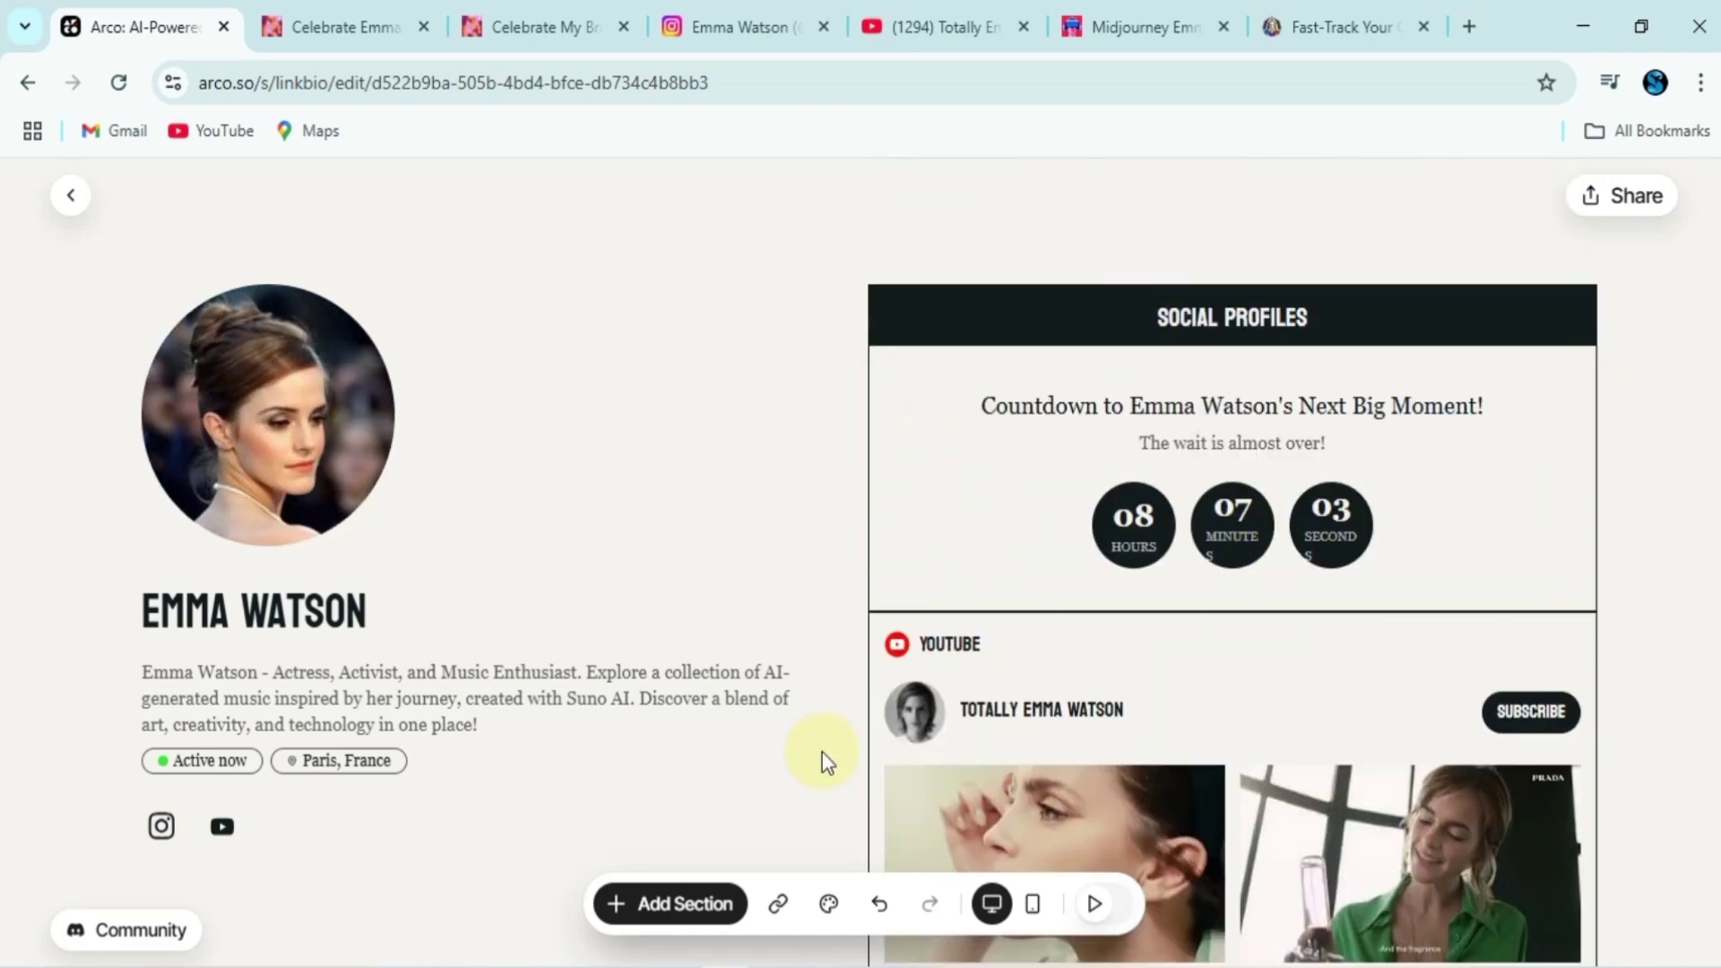
Apply the black page template with lime cards
{"action": "left_click", "coordinate": [831, 905]}
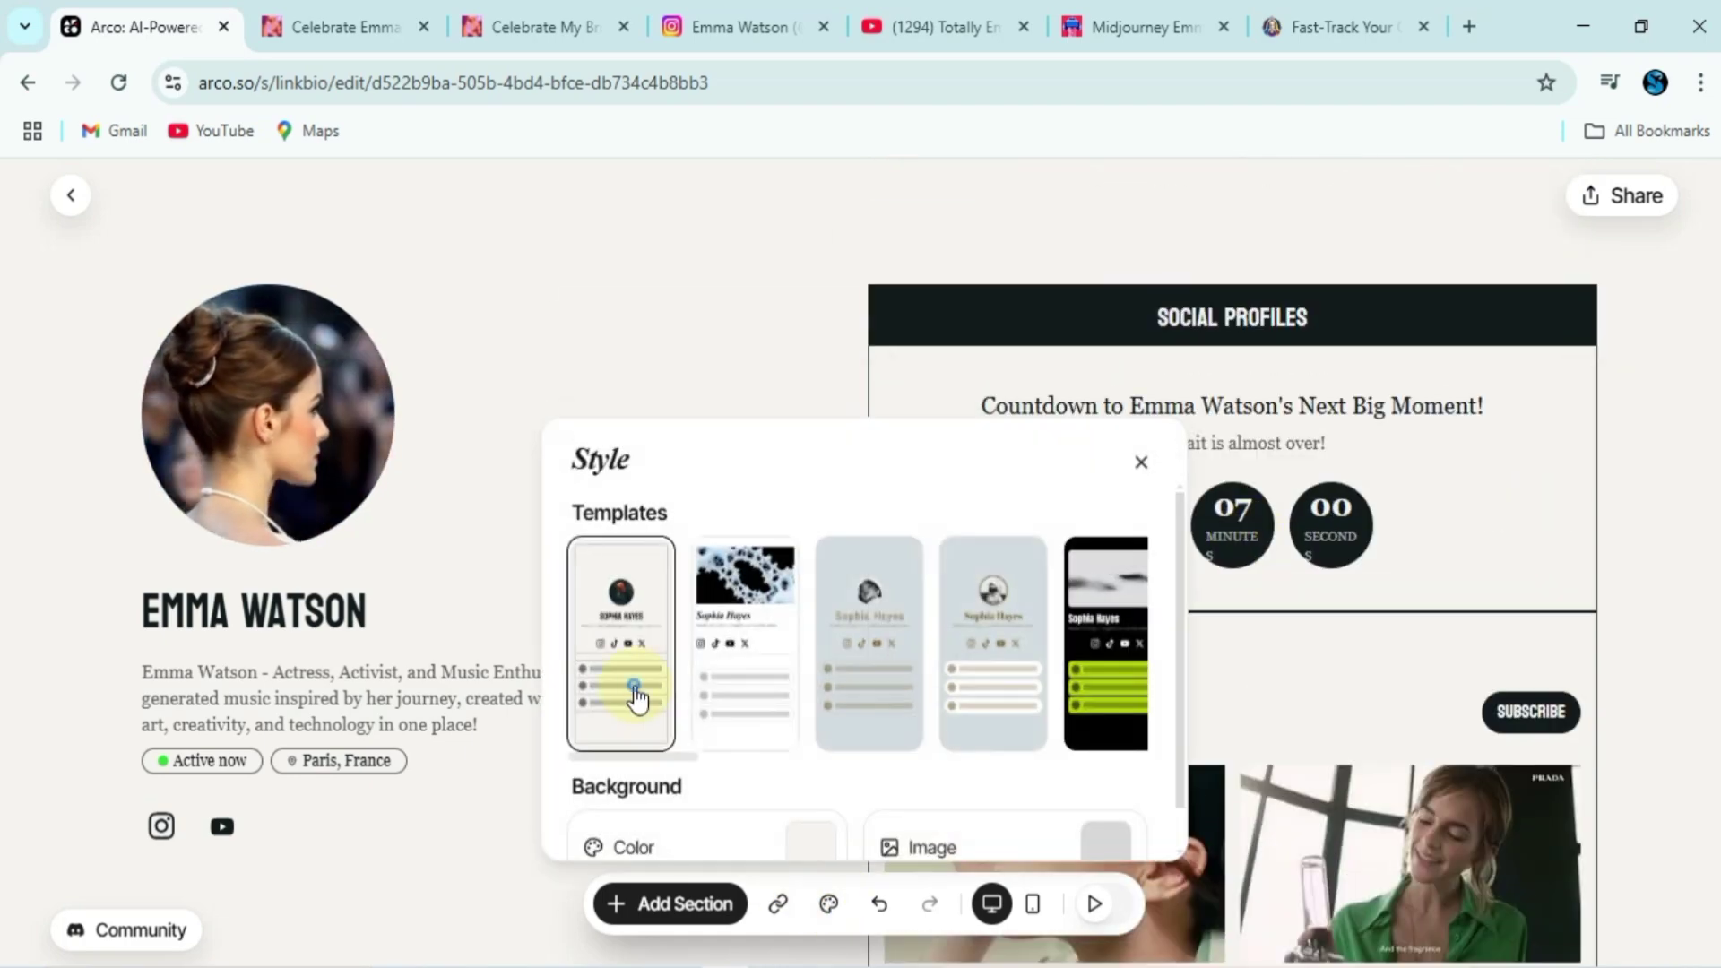
{"action": "left_click", "coordinate": [743, 665]}
{"action": "left_click", "coordinate": [868, 670]}
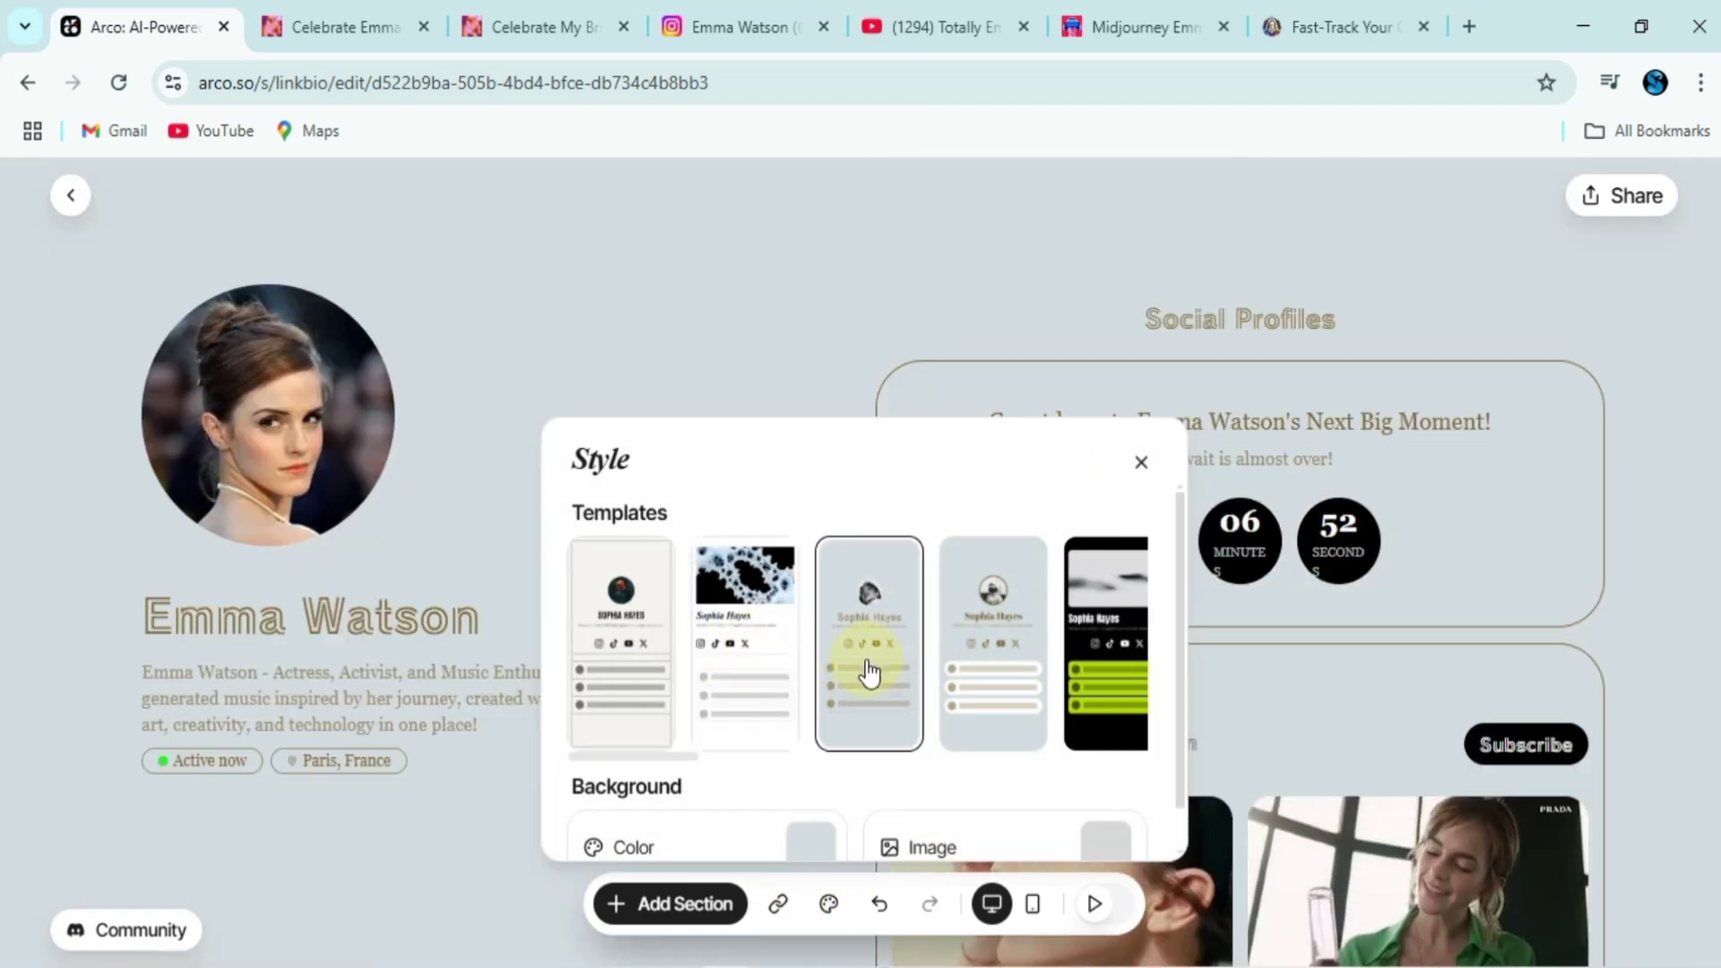
{"action": "left_click", "coordinate": [981, 660]}
{"action": "left_click", "coordinate": [1095, 683]}
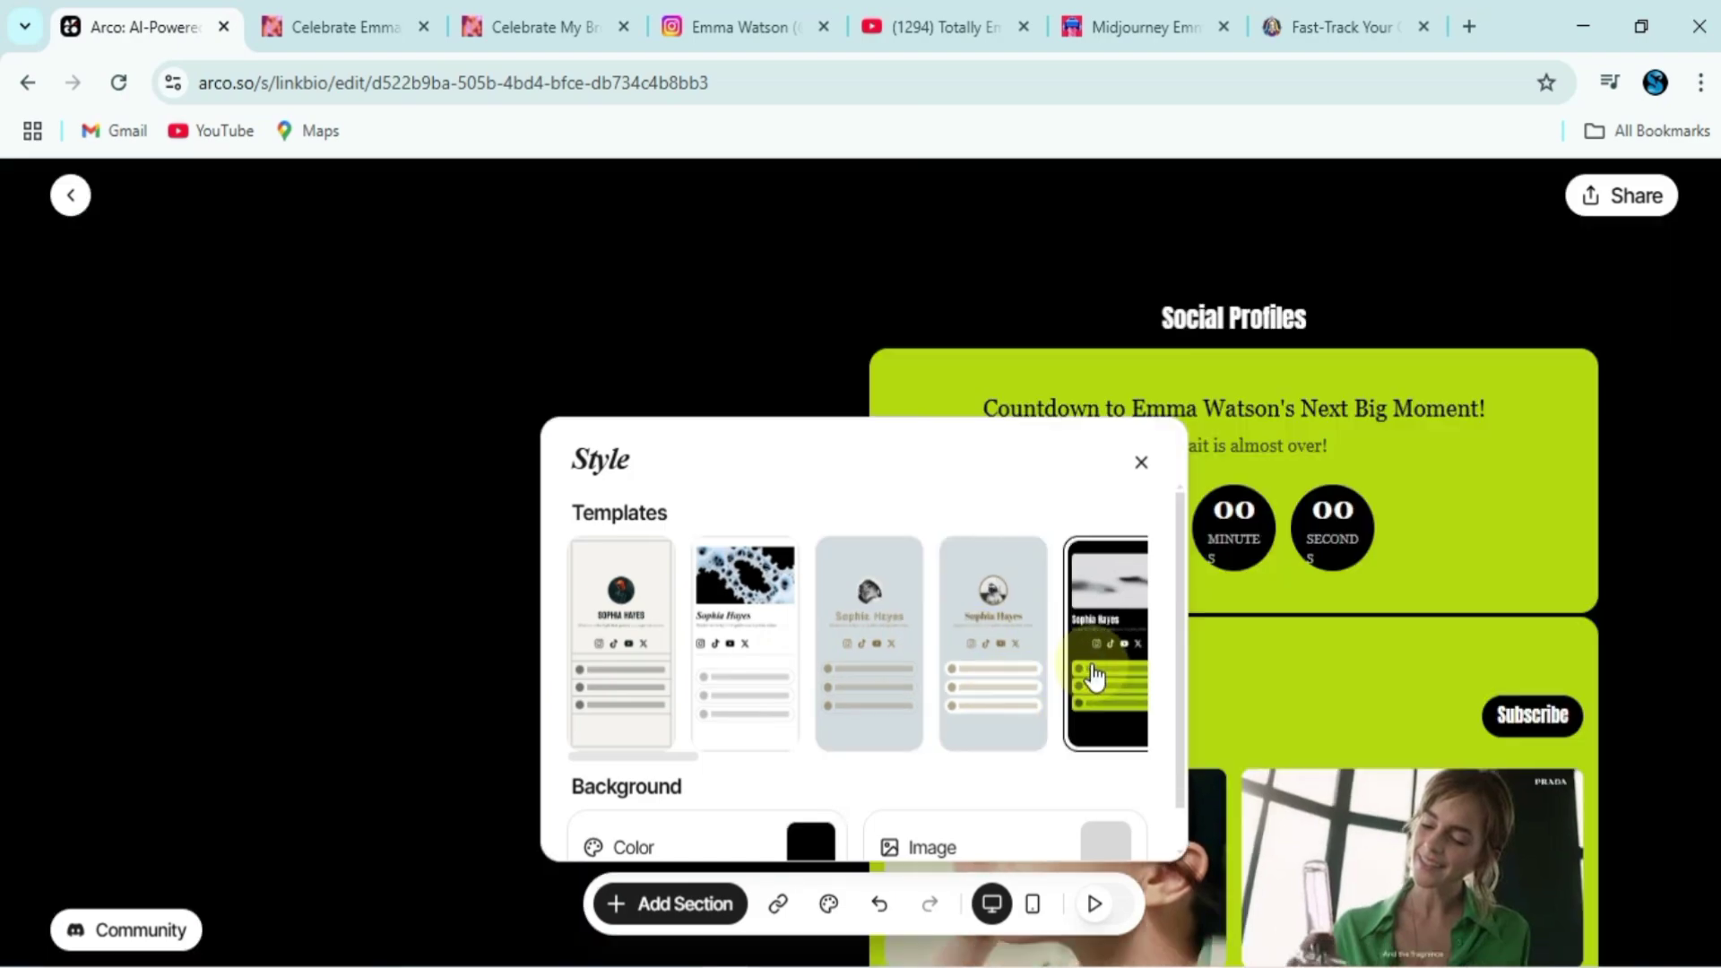
{"action": "left_click", "coordinate": [819, 325]}
{"action": "scroll", "coordinate": [832, 556], "scroll_direction": "down", "scroll_amount": 10}
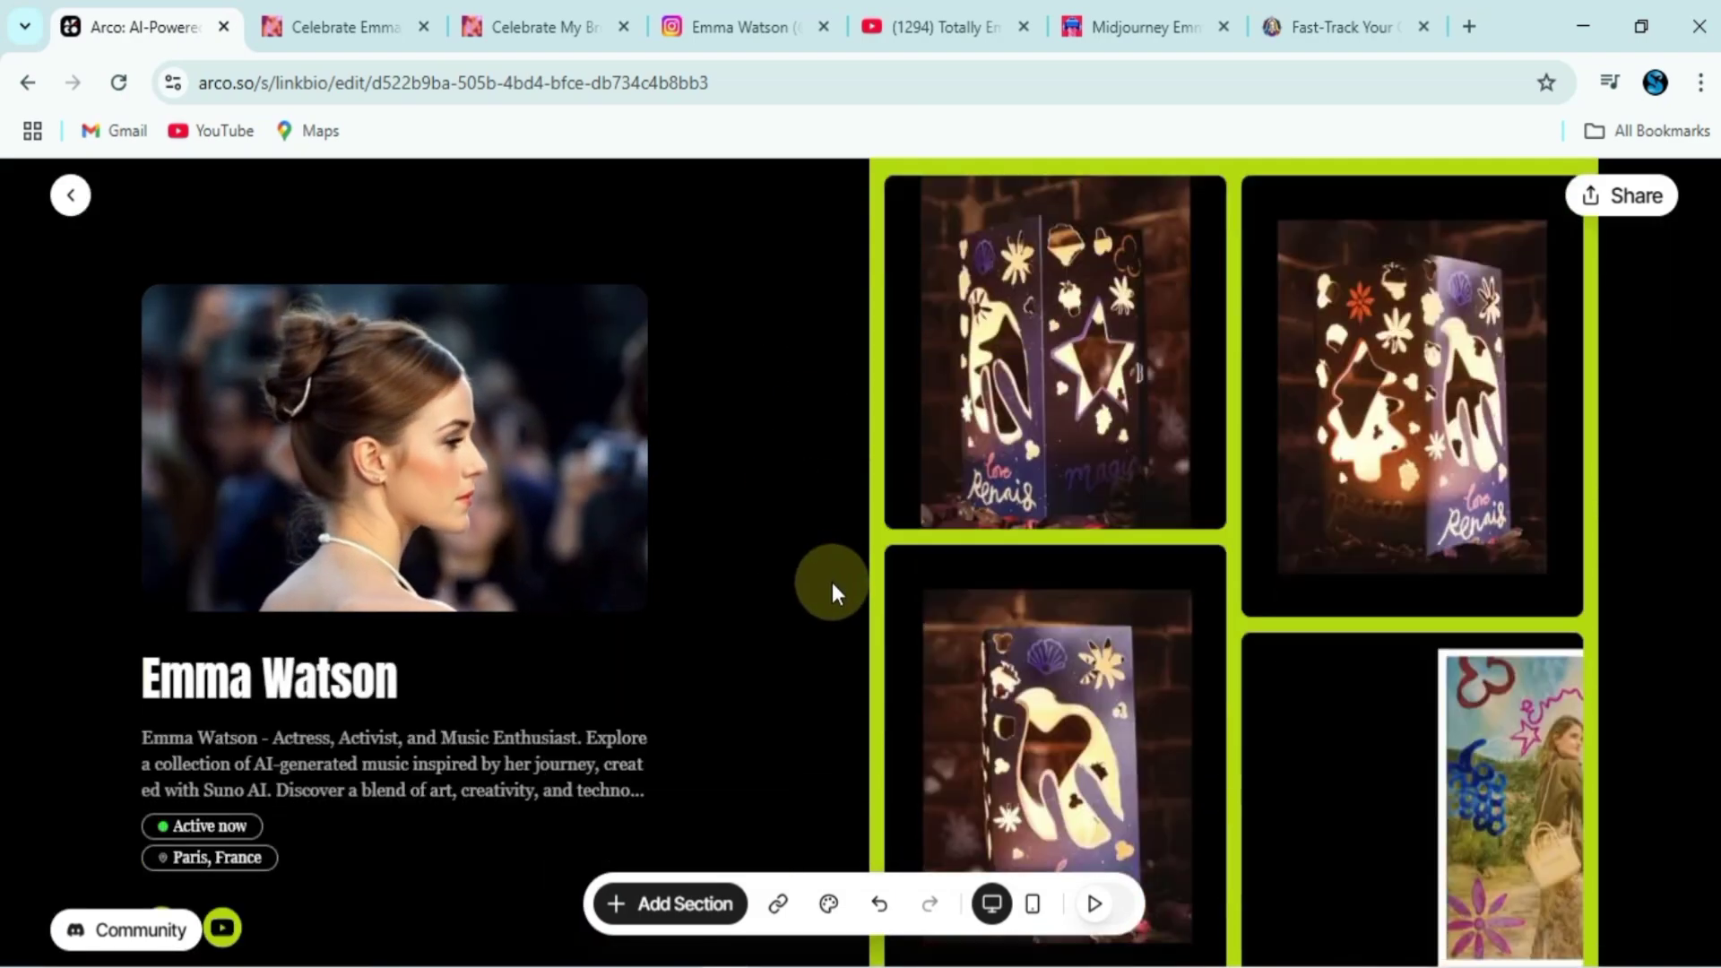
{"action": "scroll", "coordinate": [832, 583], "scroll_direction": "down", "scroll_amount": 6}
{"action": "scroll", "coordinate": [832, 583], "scroll_direction": "down", "scroll_amount": 1}
{"action": "scroll", "coordinate": [834, 592], "scroll_direction": "up", "scroll_amount": 12}
{"action": "scroll", "coordinate": [832, 587], "scroll_direction": "up", "scroll_amount": 5}
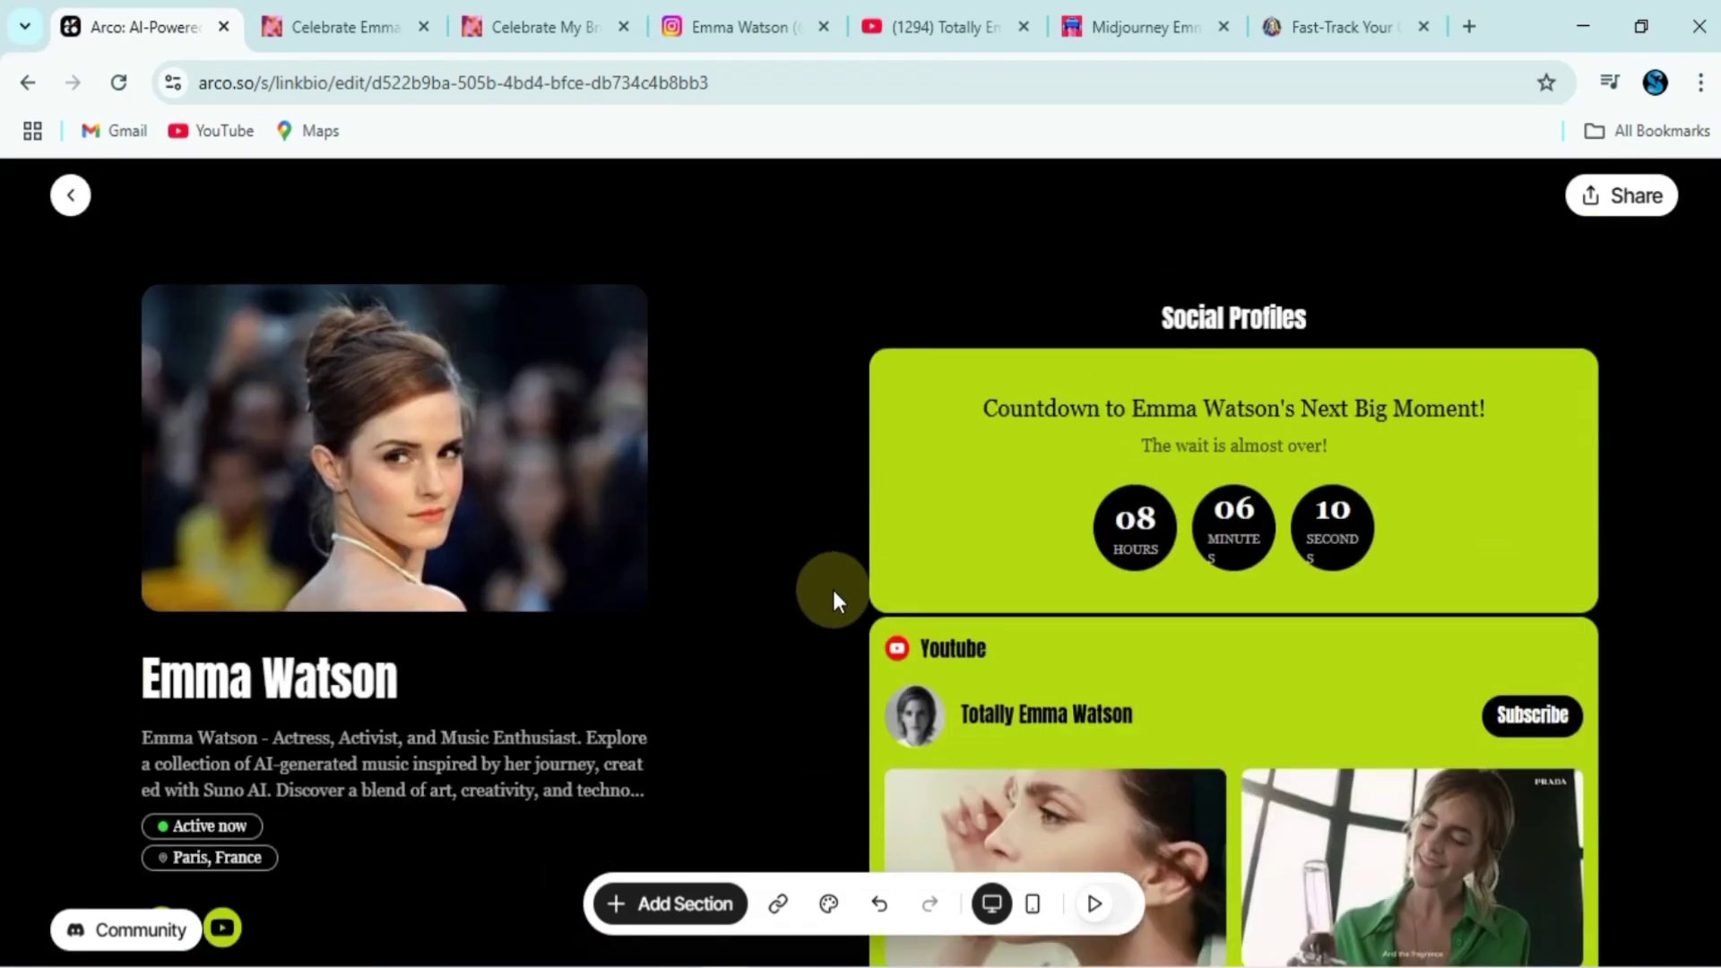
Change the page background colour from black to dark red
{"action": "left_click", "coordinate": [828, 904]}
{"action": "scroll", "coordinate": [884, 723], "scroll_direction": "down", "scroll_amount": 1}
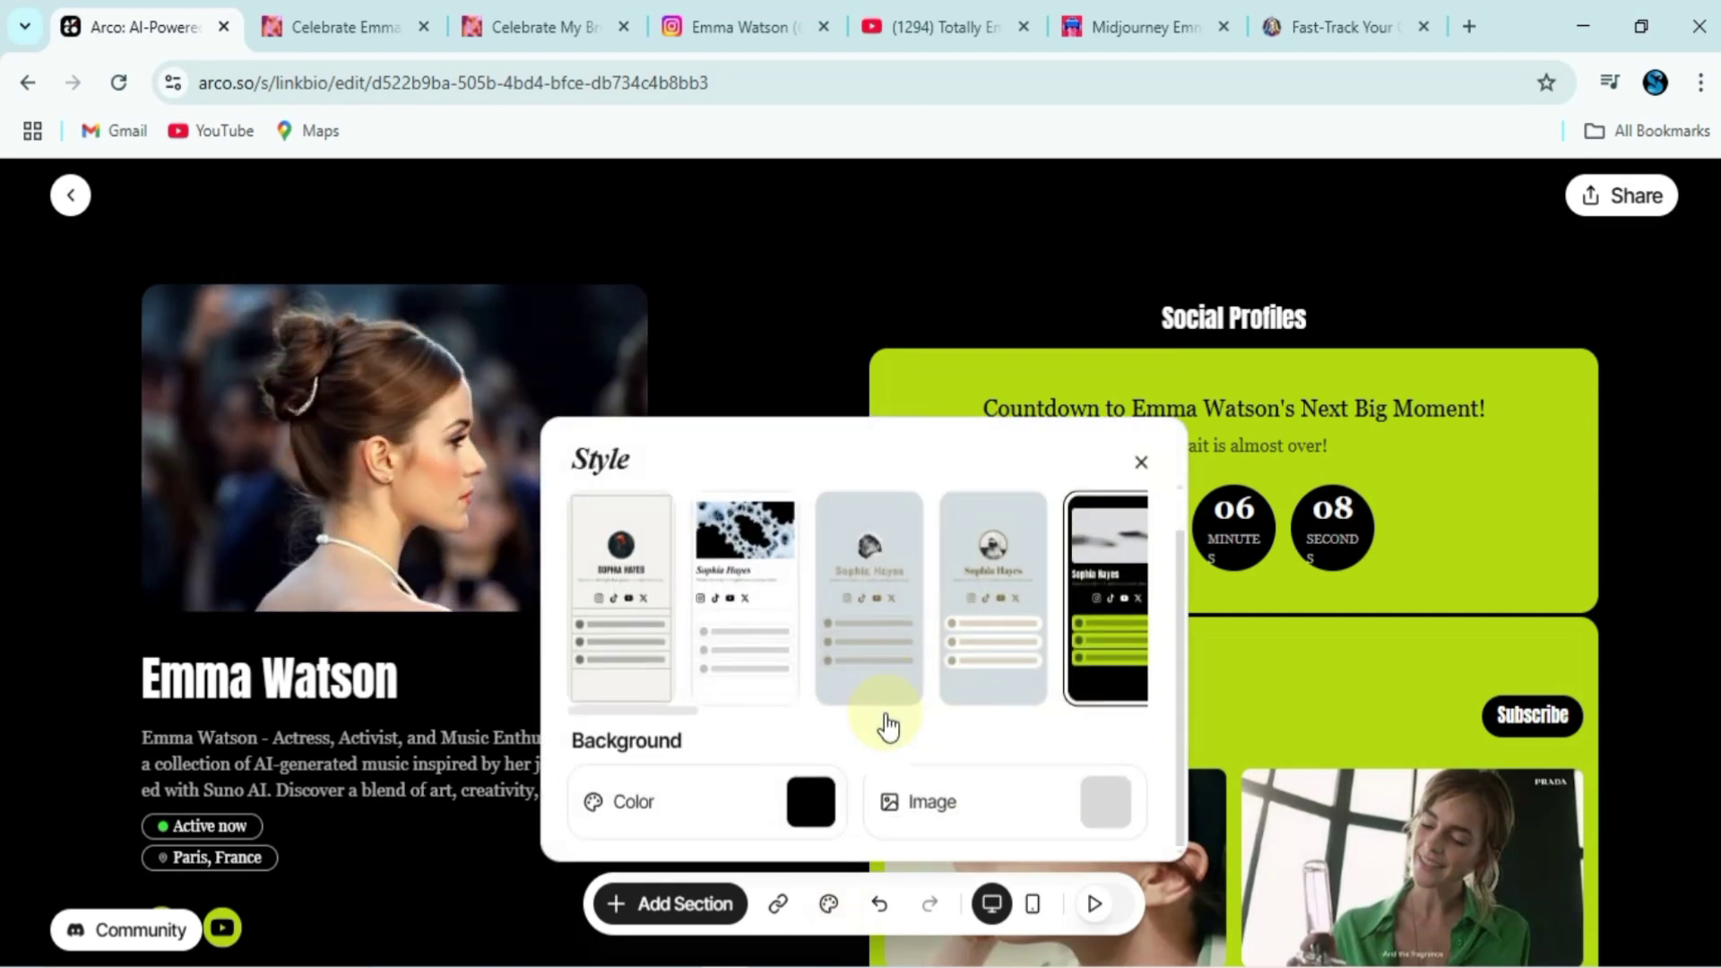
{"action": "left_click", "coordinate": [810, 803]}
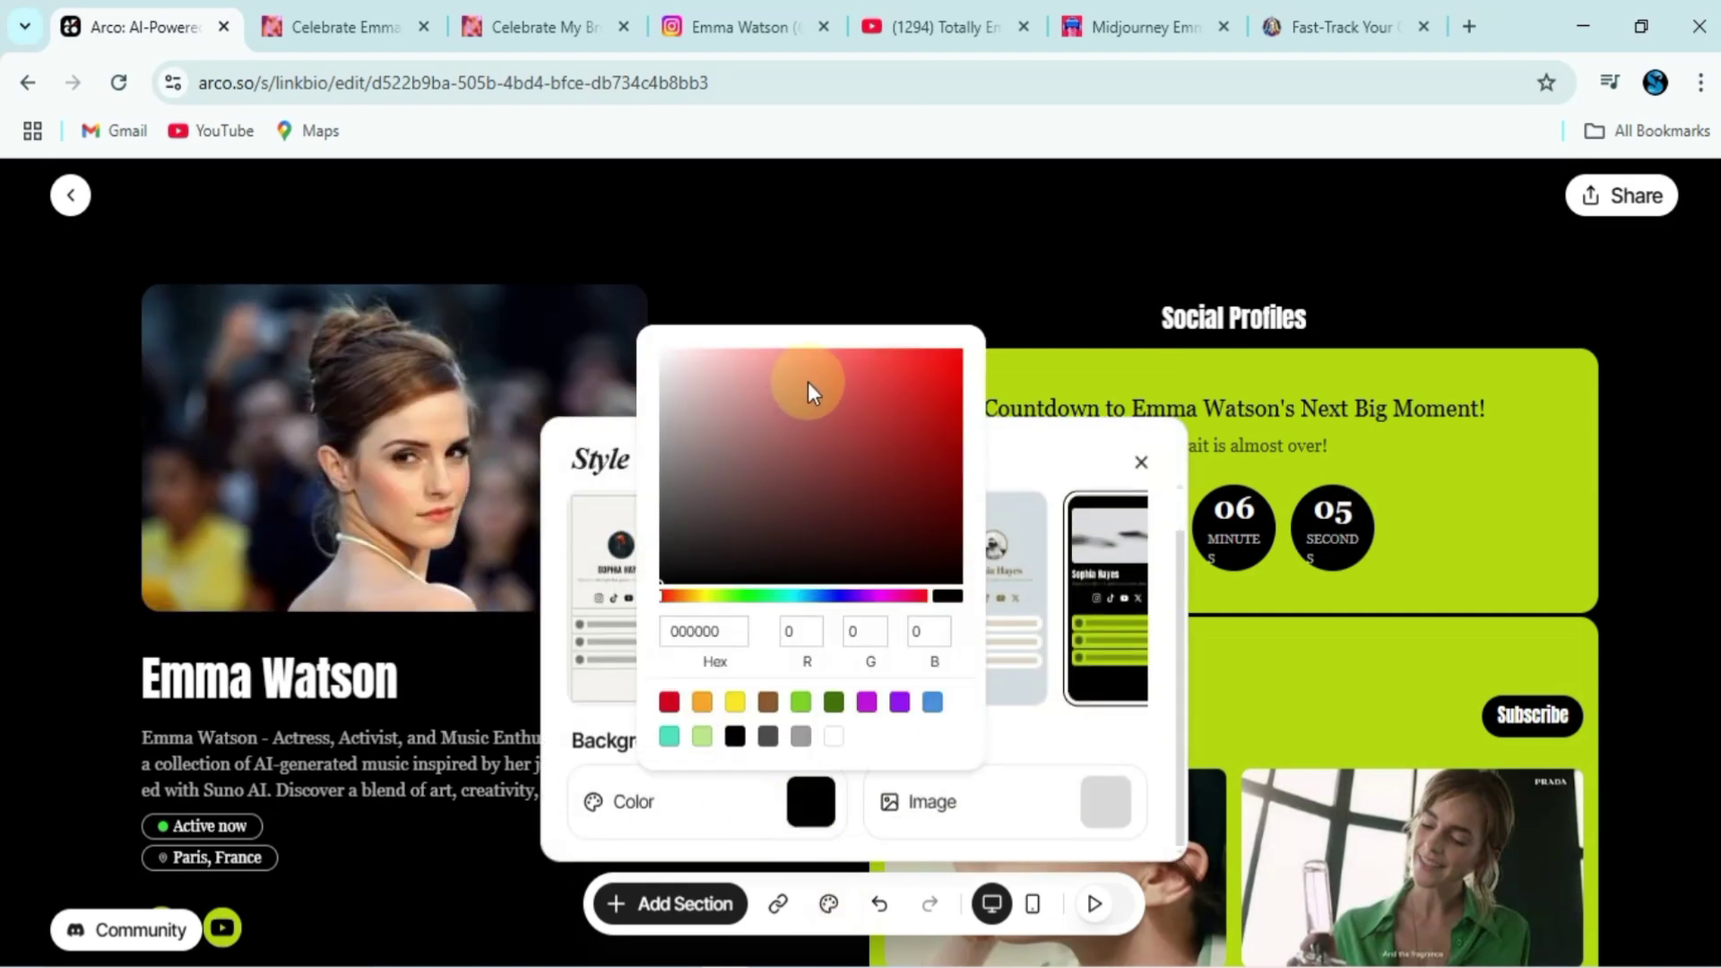
{"action": "left_click_drag", "start_coordinate": [852, 374], "coordinate": [918, 553]}
{"action": "left_click", "coordinate": [918, 304]}
{"action": "scroll", "coordinate": [792, 538], "scroll_direction": "down", "scroll_amount": 5}
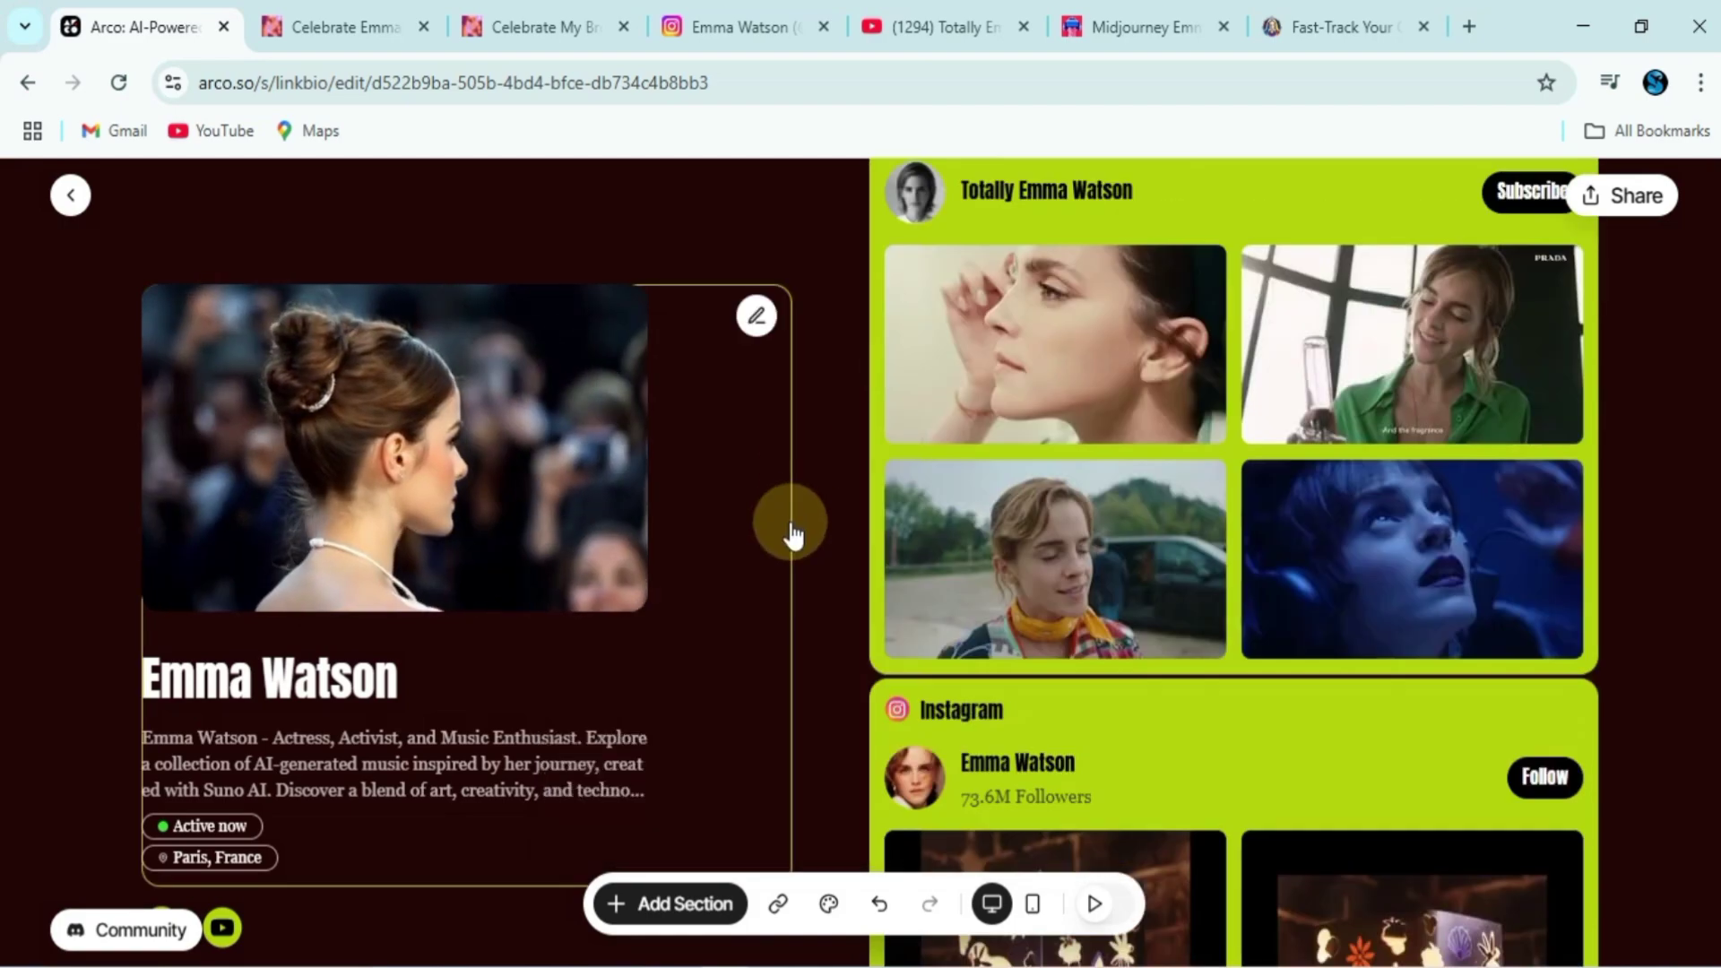
{"action": "scroll", "coordinate": [792, 537], "scroll_direction": "down", "scroll_amount": 5}
{"action": "scroll", "coordinate": [795, 634], "scroll_direction": "down", "scroll_amount": 10}
{"action": "scroll", "coordinate": [782, 686], "scroll_direction": "up", "scroll_amount": 10}
{"action": "scroll", "coordinate": [781, 686], "scroll_direction": "up", "scroll_amount": 8}
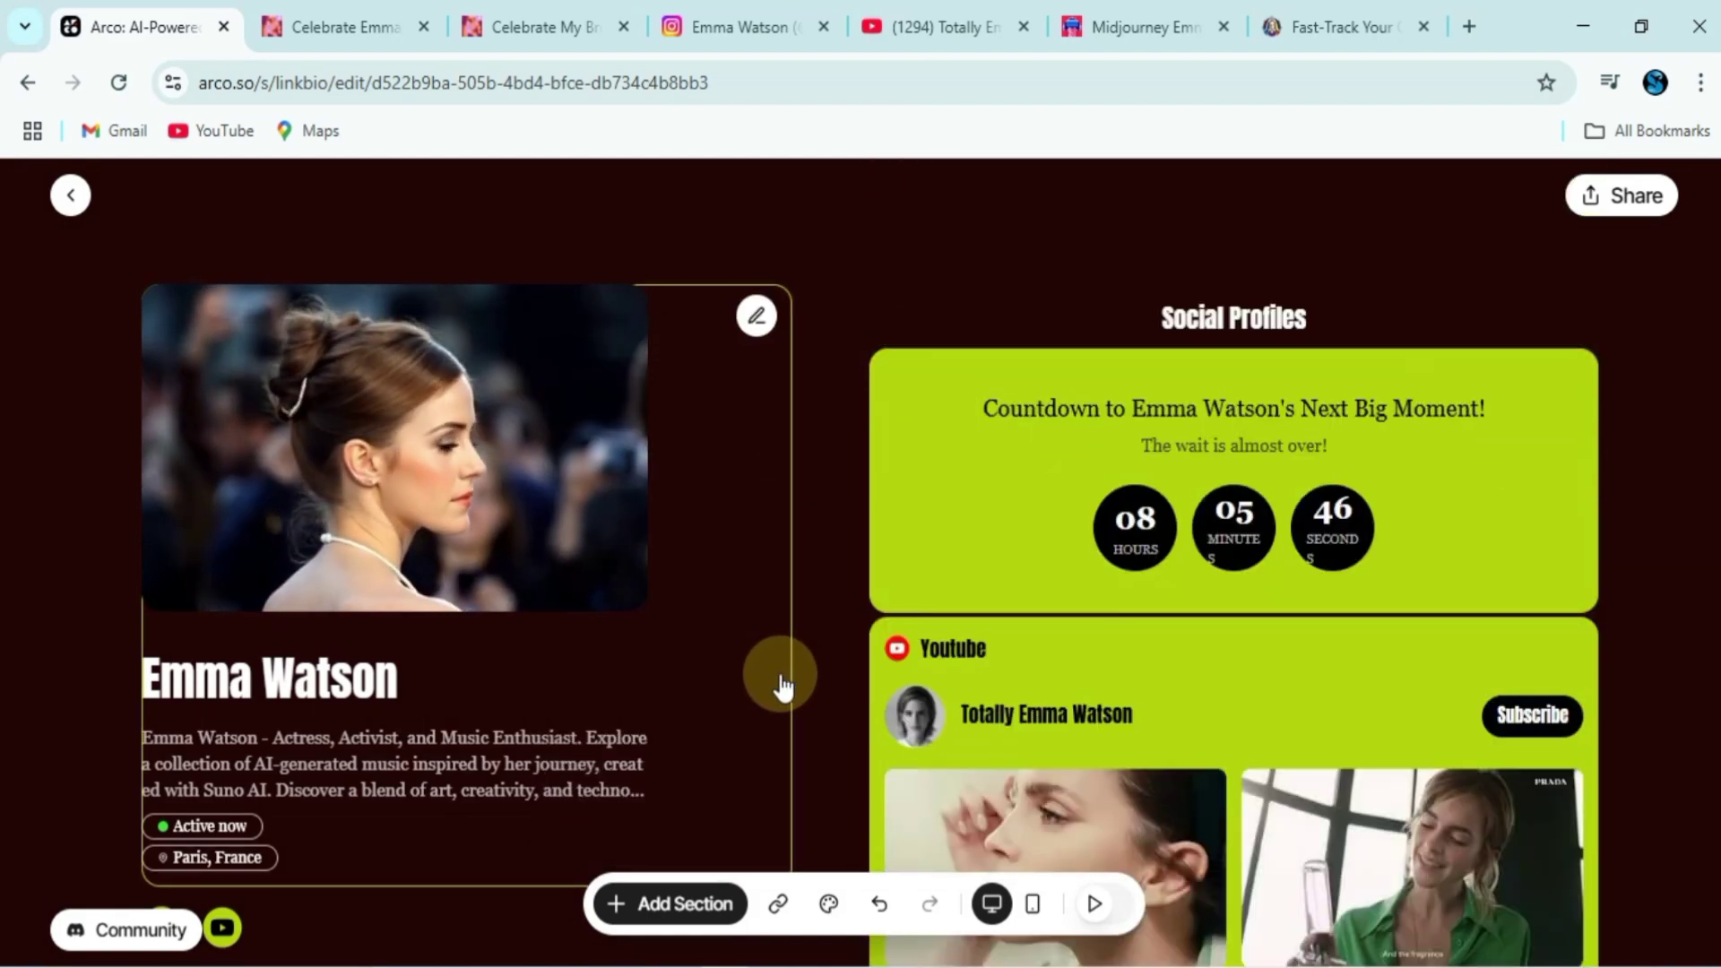
Set the concert stage photo as the page background image
{"action": "left_click", "coordinate": [828, 903]}
{"action": "left_click", "coordinate": [1112, 821]}
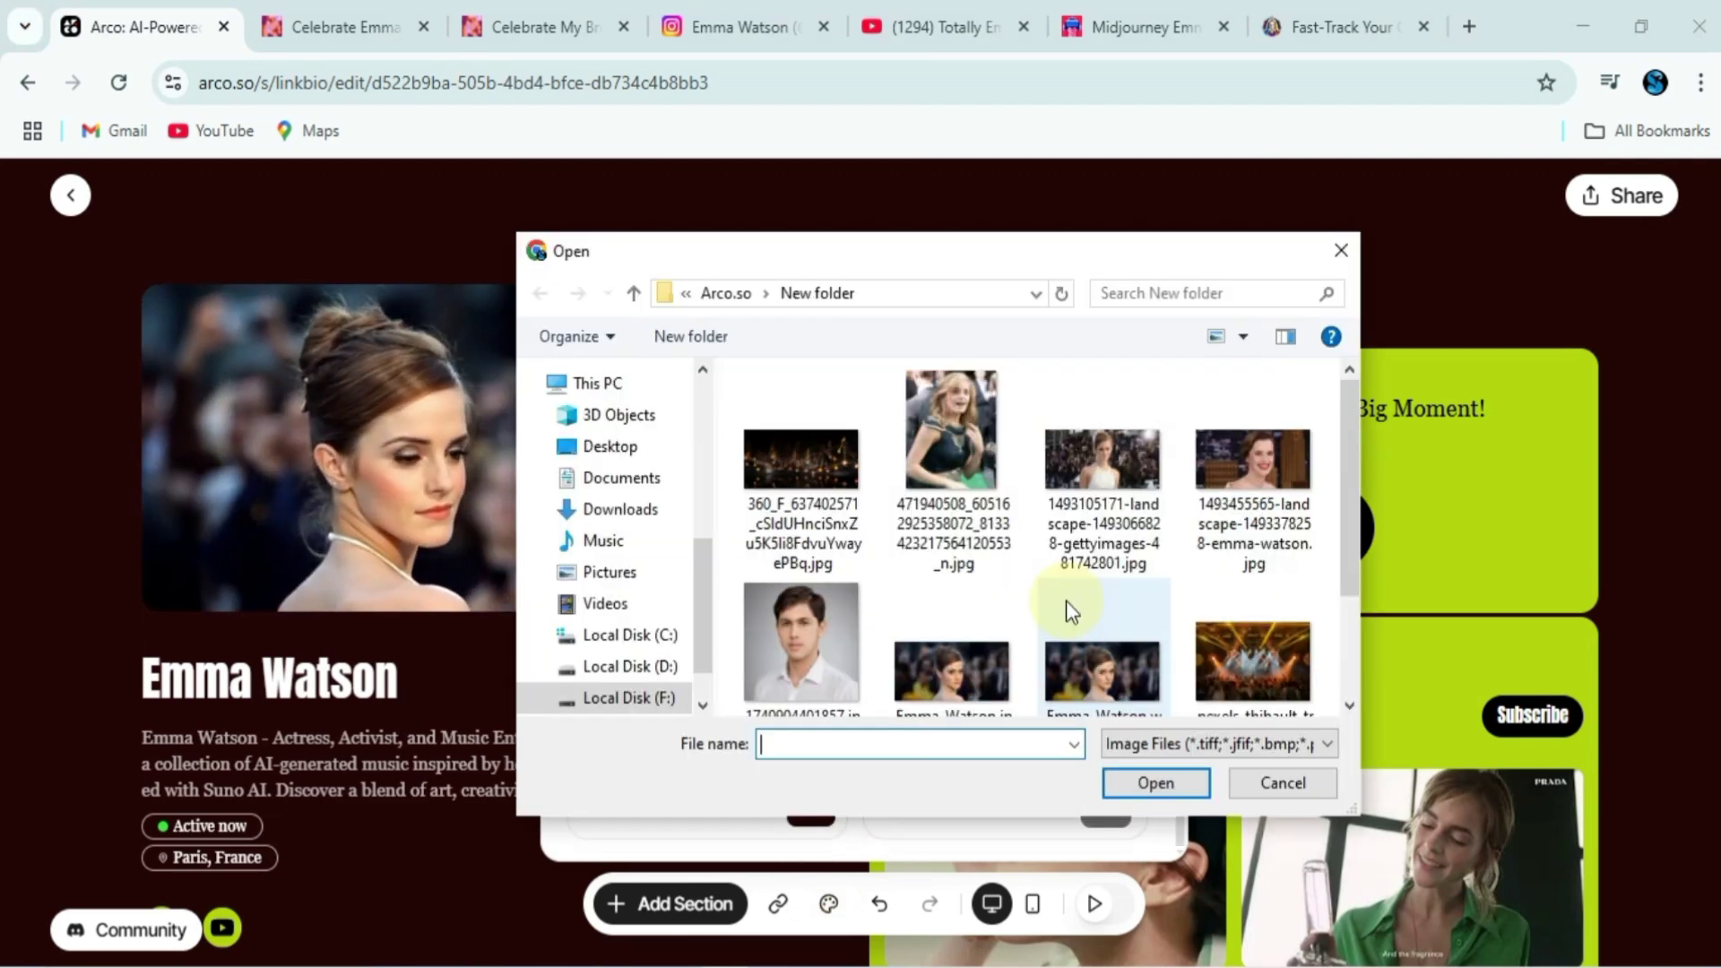
{"action": "left_click", "coordinate": [1245, 645]}
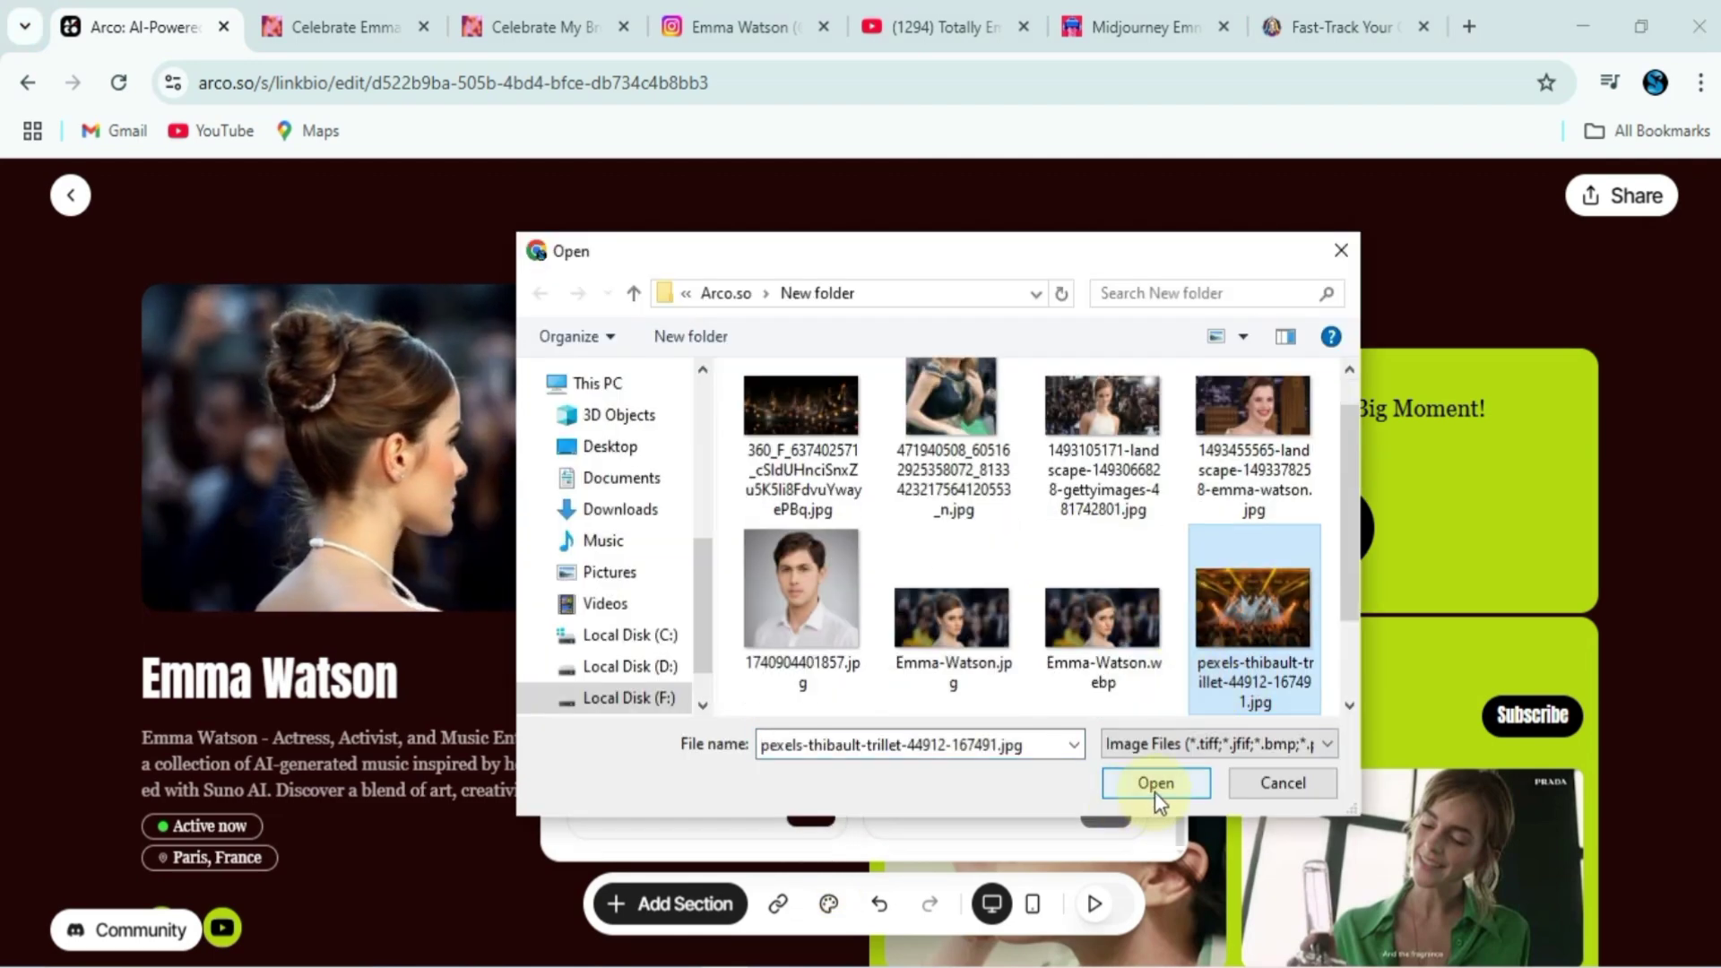
{"action": "left_click", "coordinate": [1154, 783]}
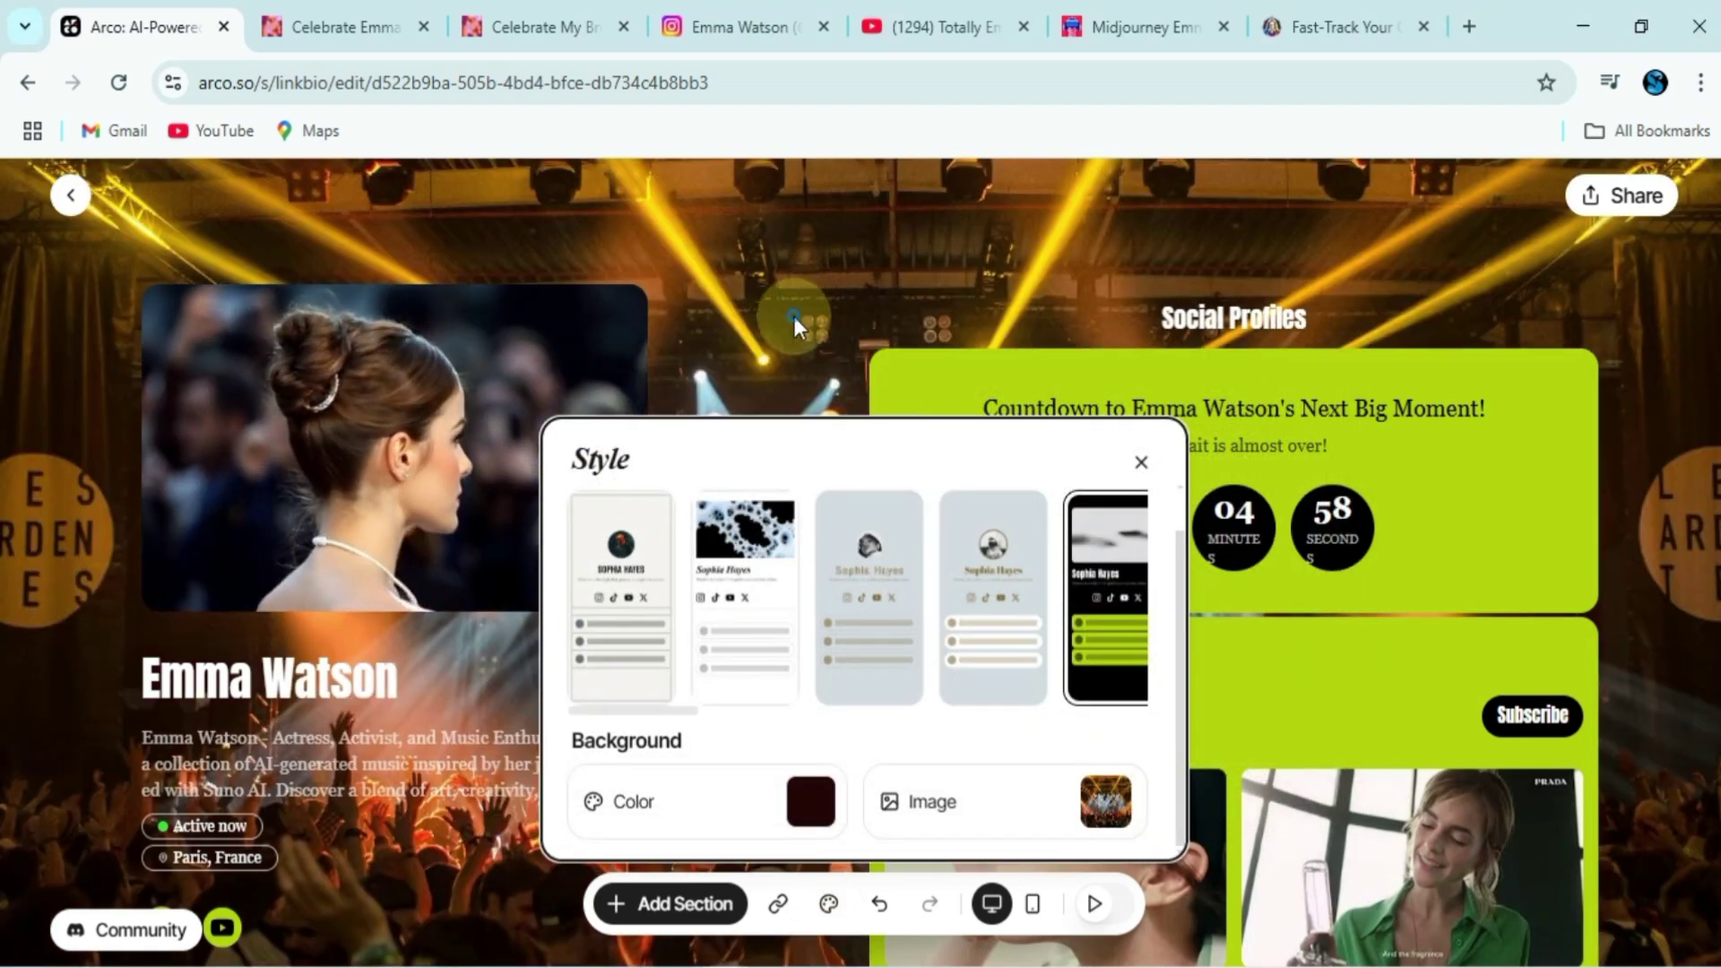
{"action": "left_click", "coordinate": [794, 315]}
{"action": "scroll", "coordinate": [809, 565], "scroll_direction": "down", "scroll_amount": 5}
{"action": "scroll", "coordinate": [828, 658], "scroll_direction": "down", "scroll_amount": 7}
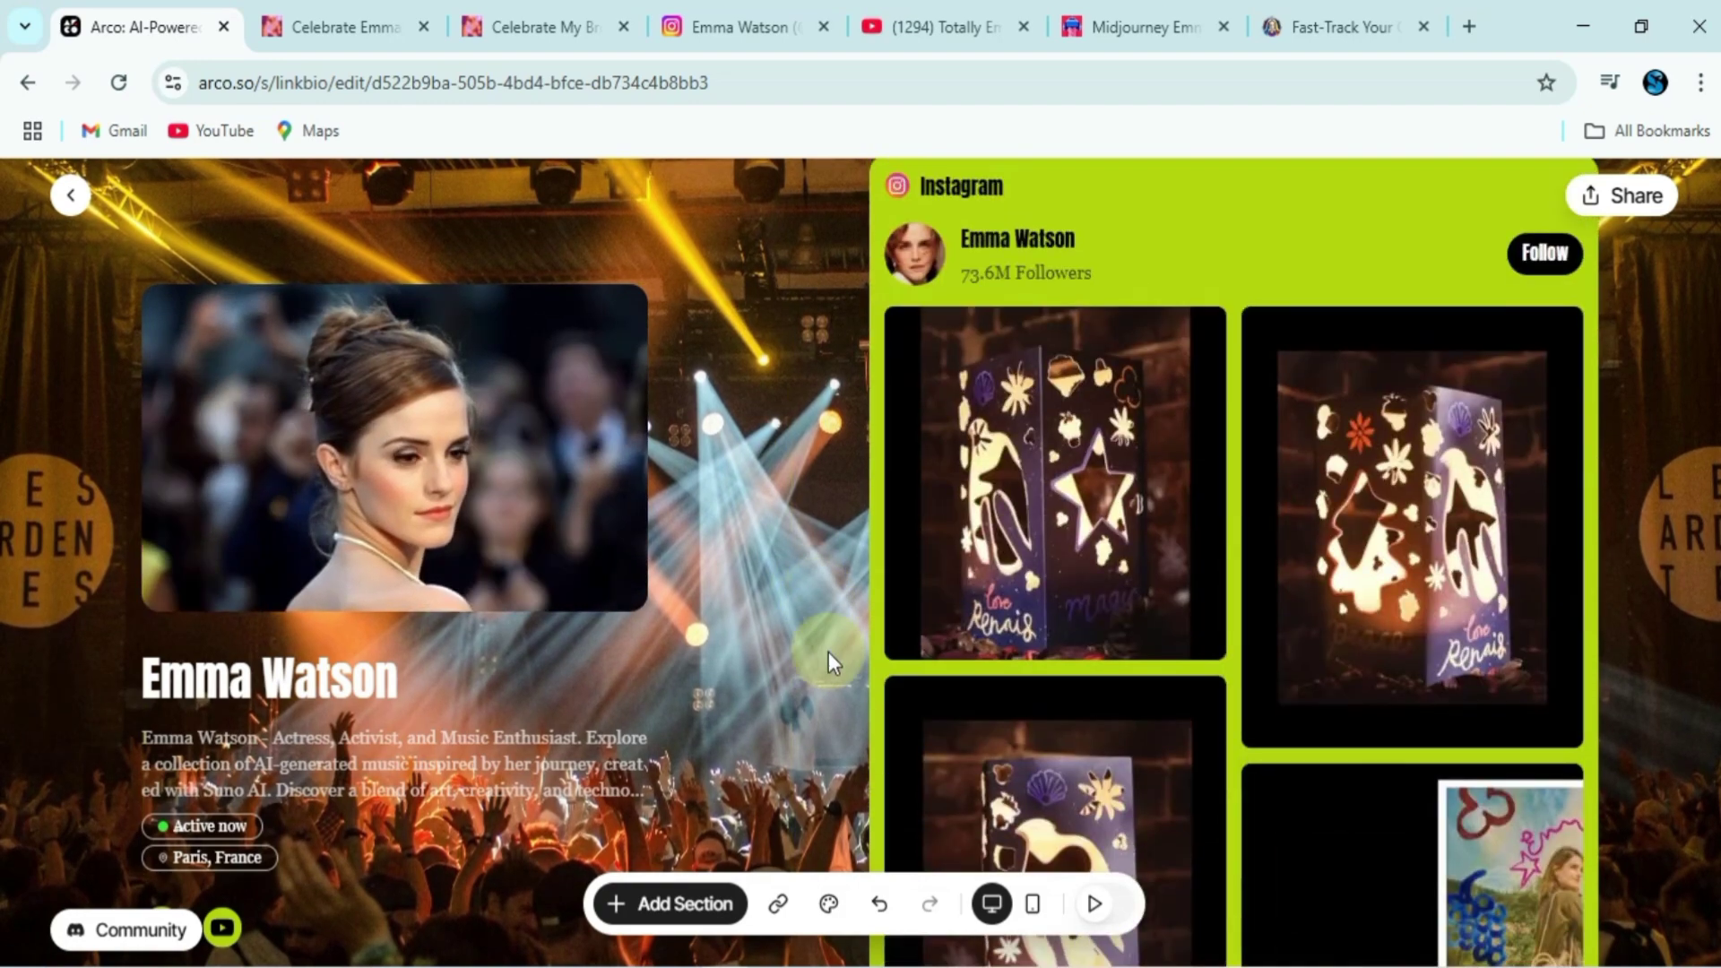
{"action": "scroll", "coordinate": [823, 681], "scroll_direction": "down", "scroll_amount": 5}
{"action": "scroll", "coordinate": [819, 697], "scroll_direction": "down", "scroll_amount": 5}
{"action": "scroll", "coordinate": [820, 697], "scroll_direction": "up", "scroll_amount": 5}
{"action": "scroll", "coordinate": [819, 698], "scroll_direction": "up", "scroll_amount": 8}
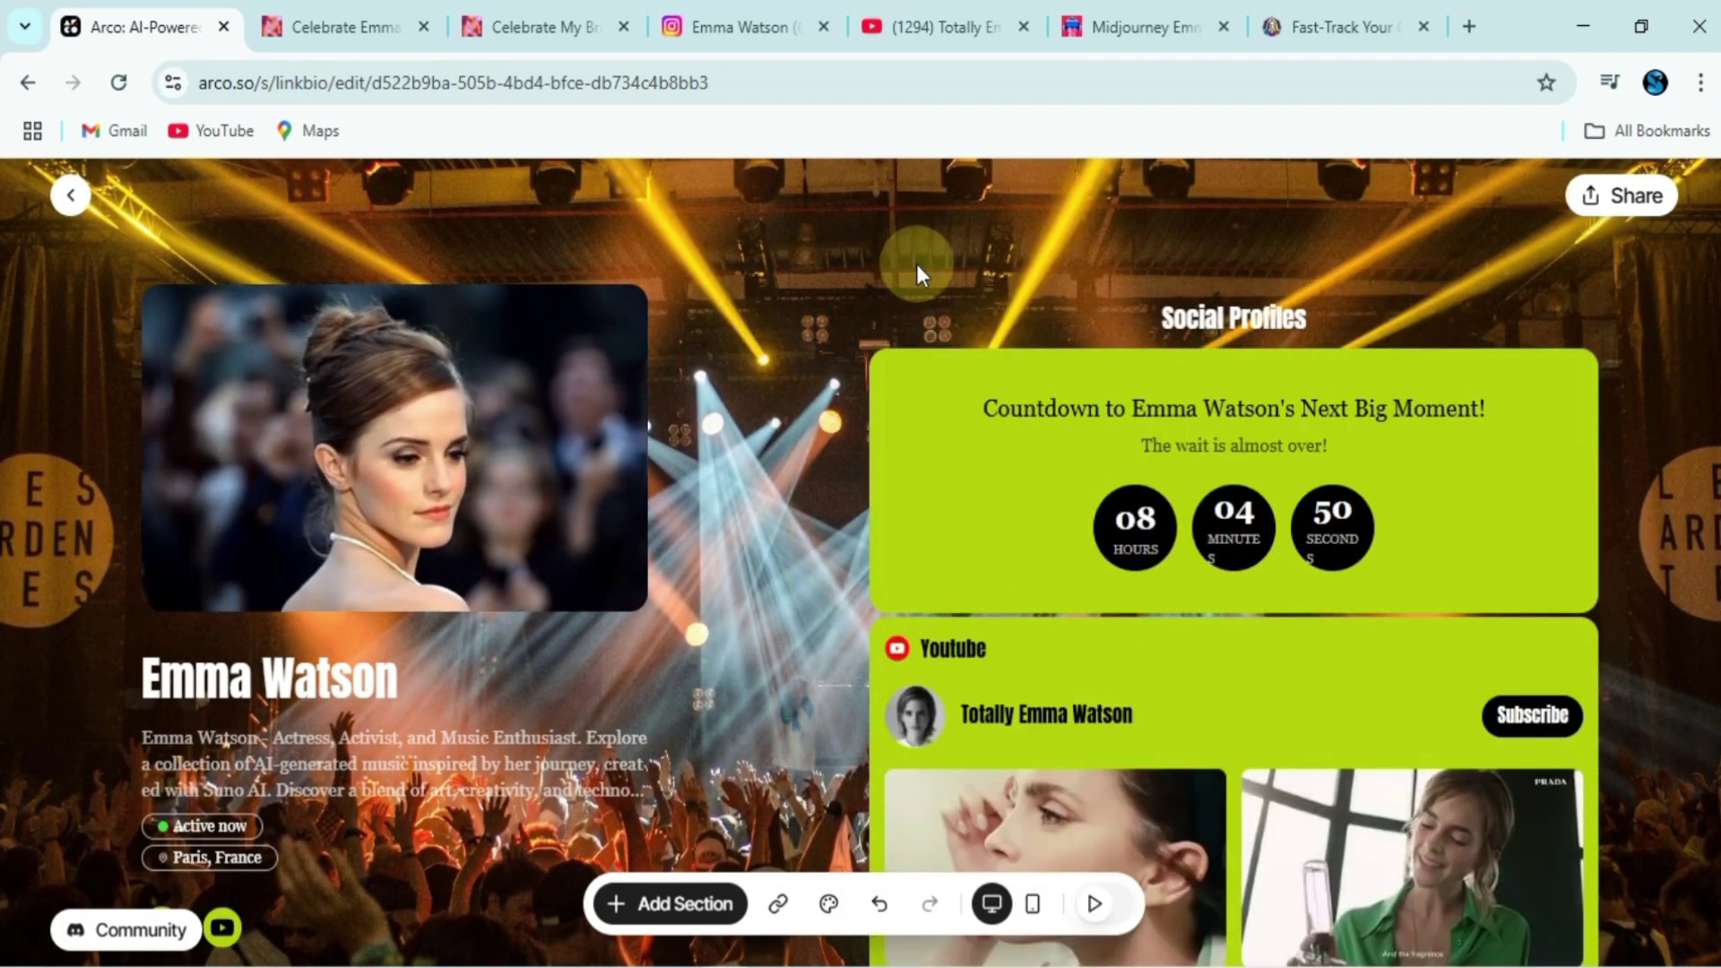
{"action": "mouse_move", "coordinate": [1234, 317]}
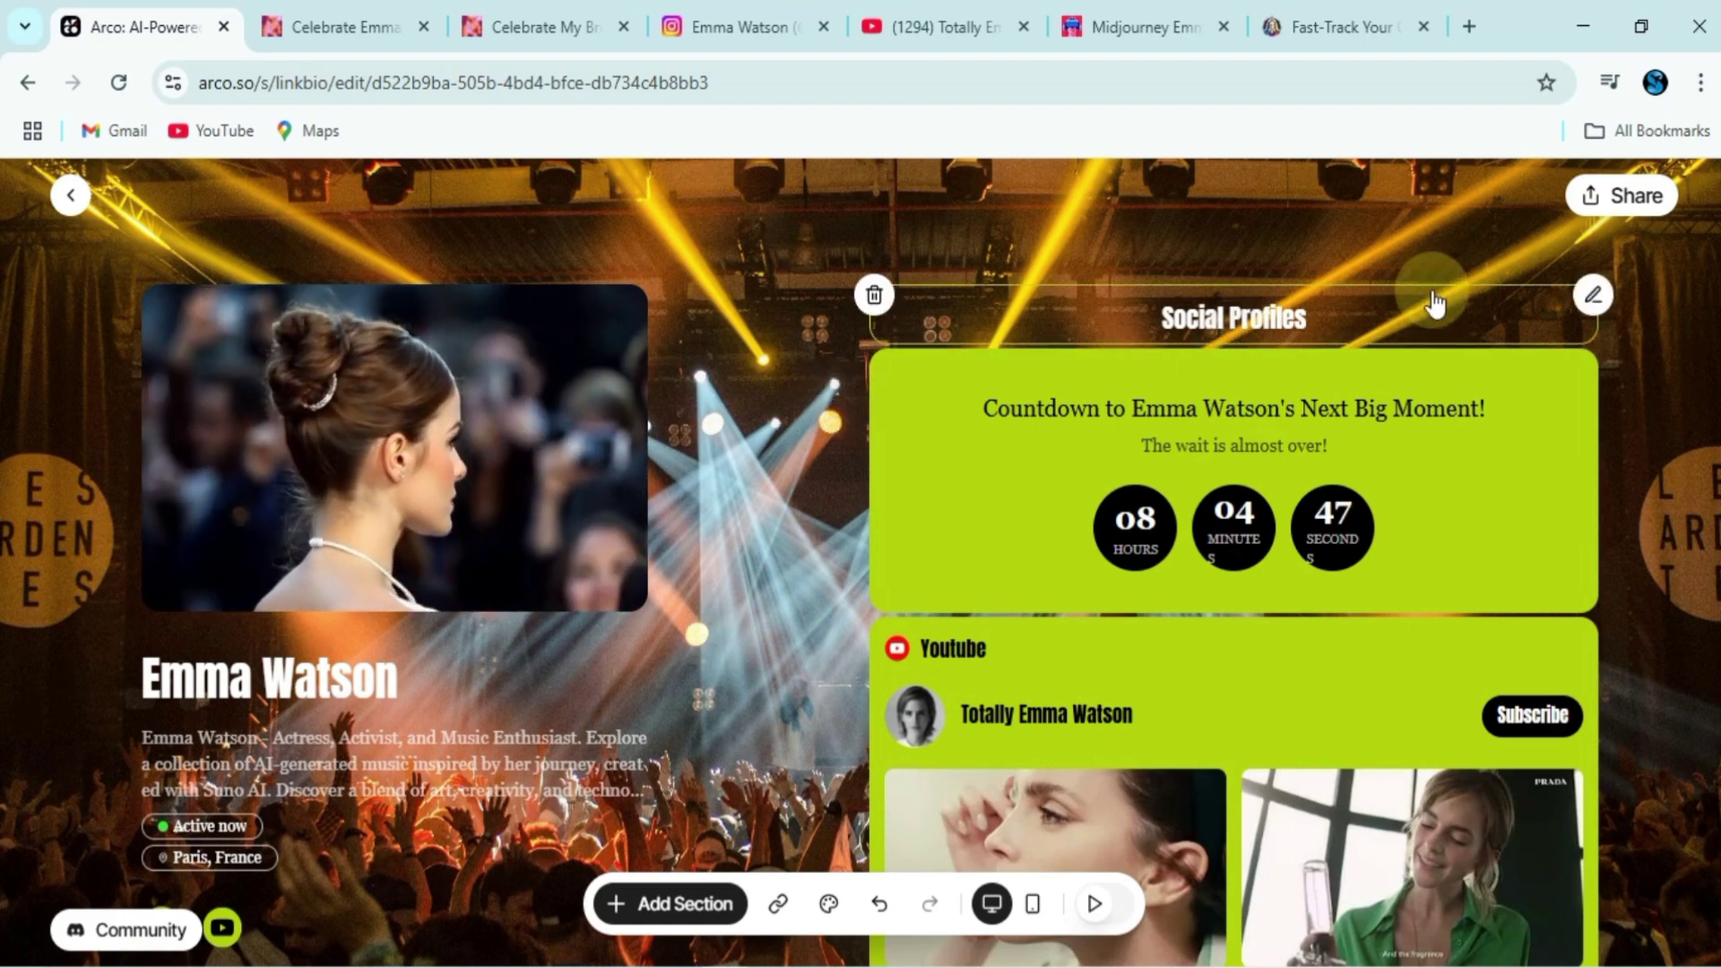
{"action": "left_click", "coordinate": [1592, 297]}
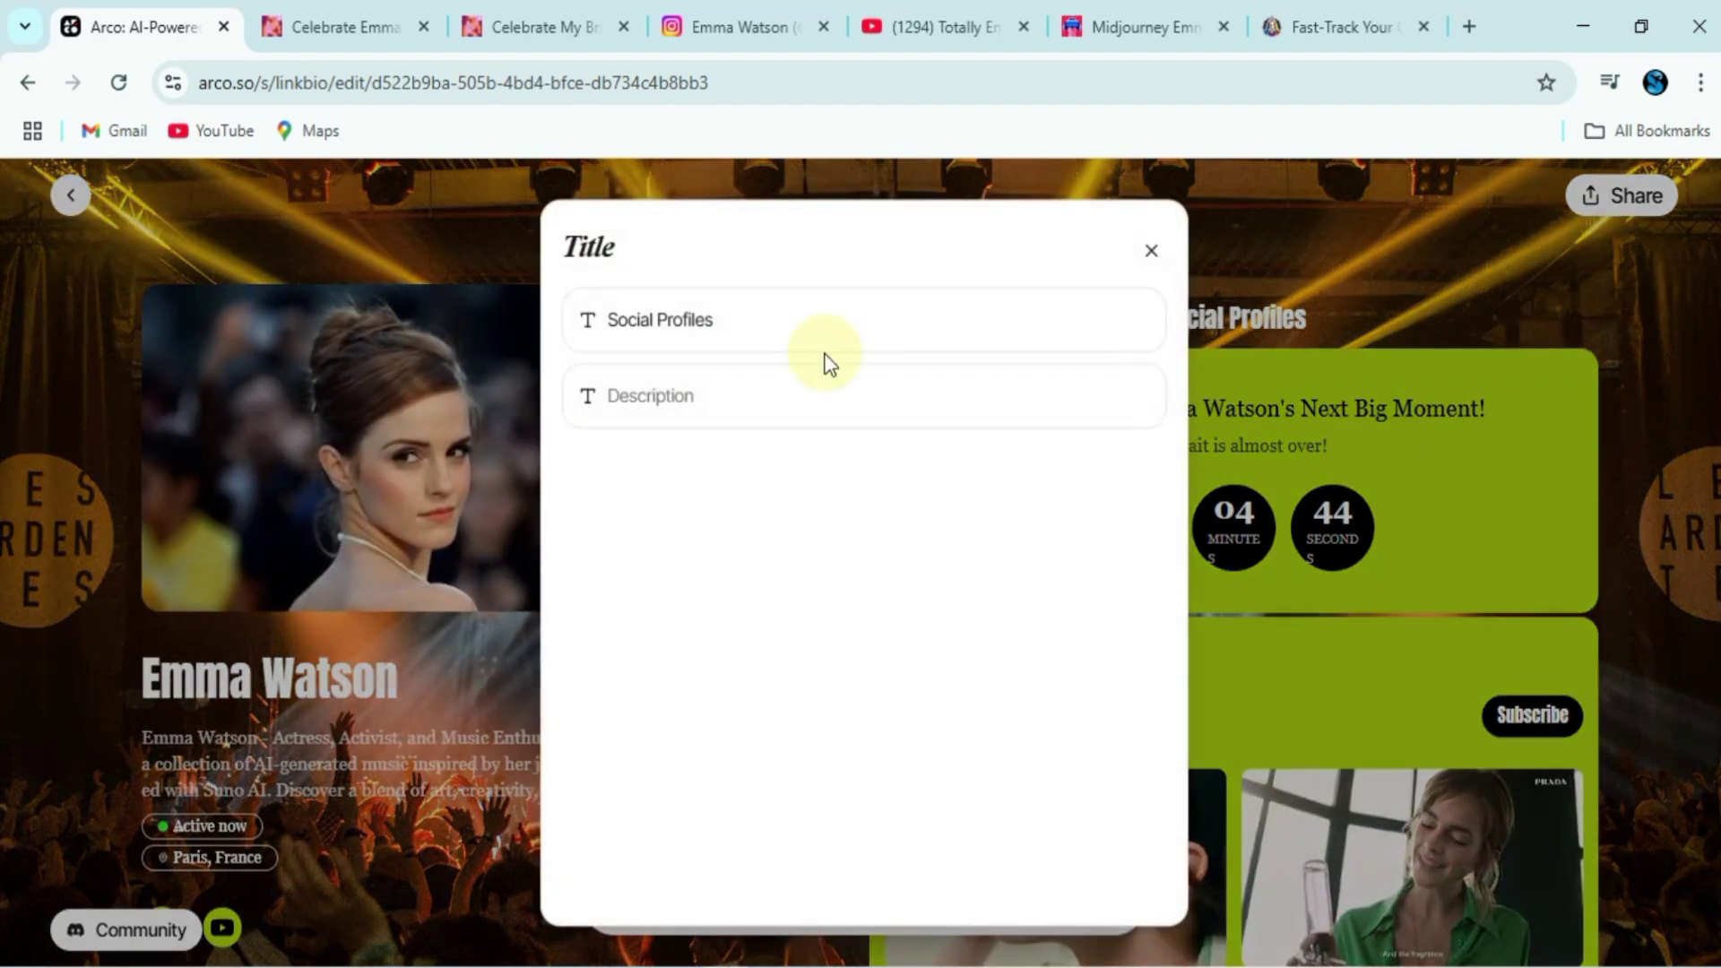
{"action": "left_click", "coordinate": [1321, 240]}
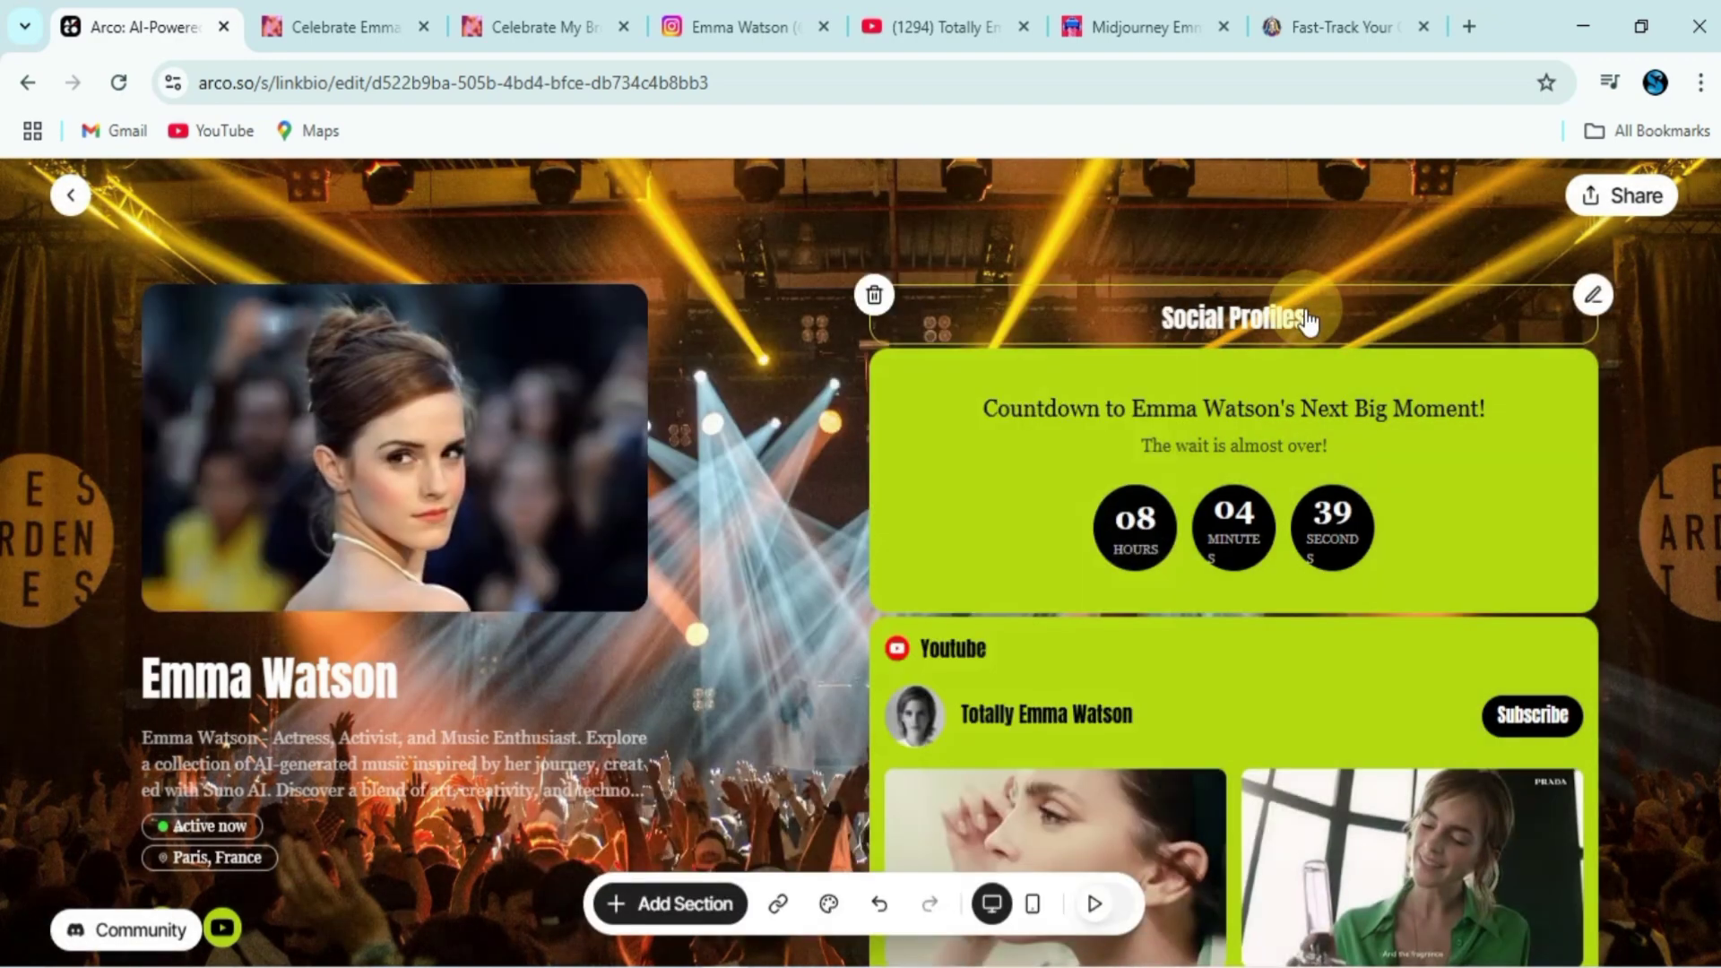
{"action": "scroll", "coordinate": [1306, 326], "scroll_direction": "down", "scroll_amount": 5}
{"action": "scroll", "coordinate": [1286, 480], "scroll_direction": "down", "scroll_amount": 5}
{"action": "scroll", "coordinate": [1267, 691], "scroll_direction": "down", "scroll_amount": 5}
{"action": "scroll", "coordinate": [1268, 708], "scroll_direction": "down", "scroll_amount": 3}
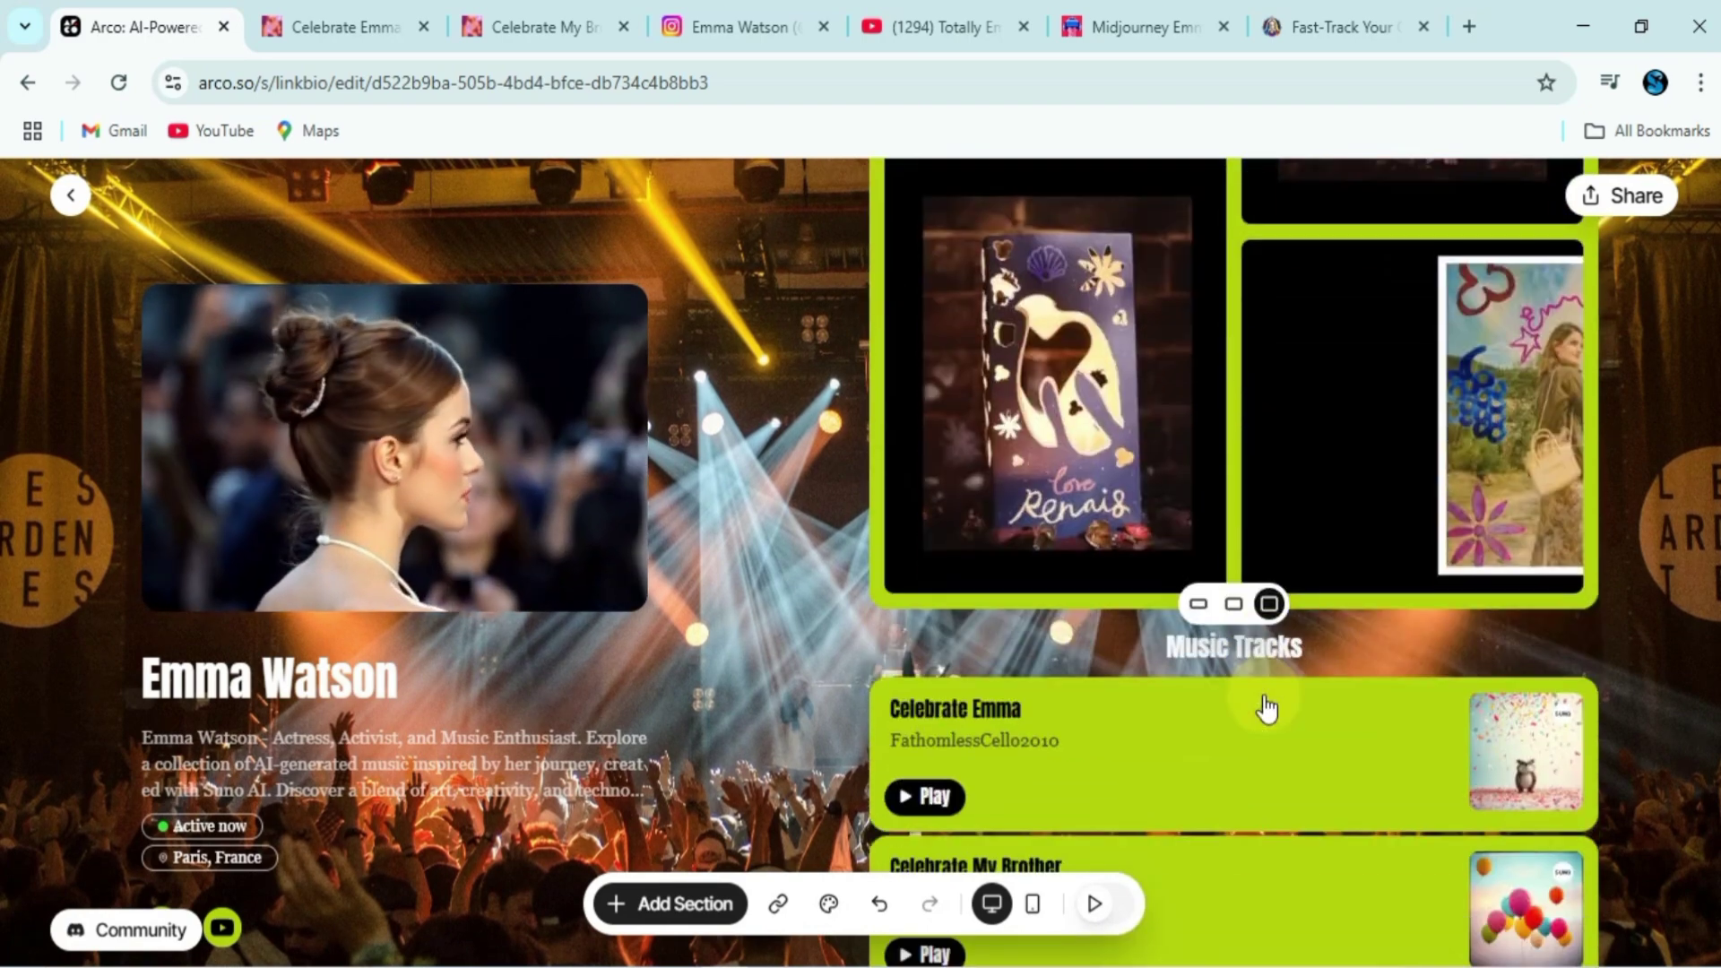
{"action": "scroll", "coordinate": [1256, 677], "scroll_direction": "down", "scroll_amount": 4}
{"action": "scroll", "coordinate": [1251, 663], "scroll_direction": "down", "scroll_amount": 3}
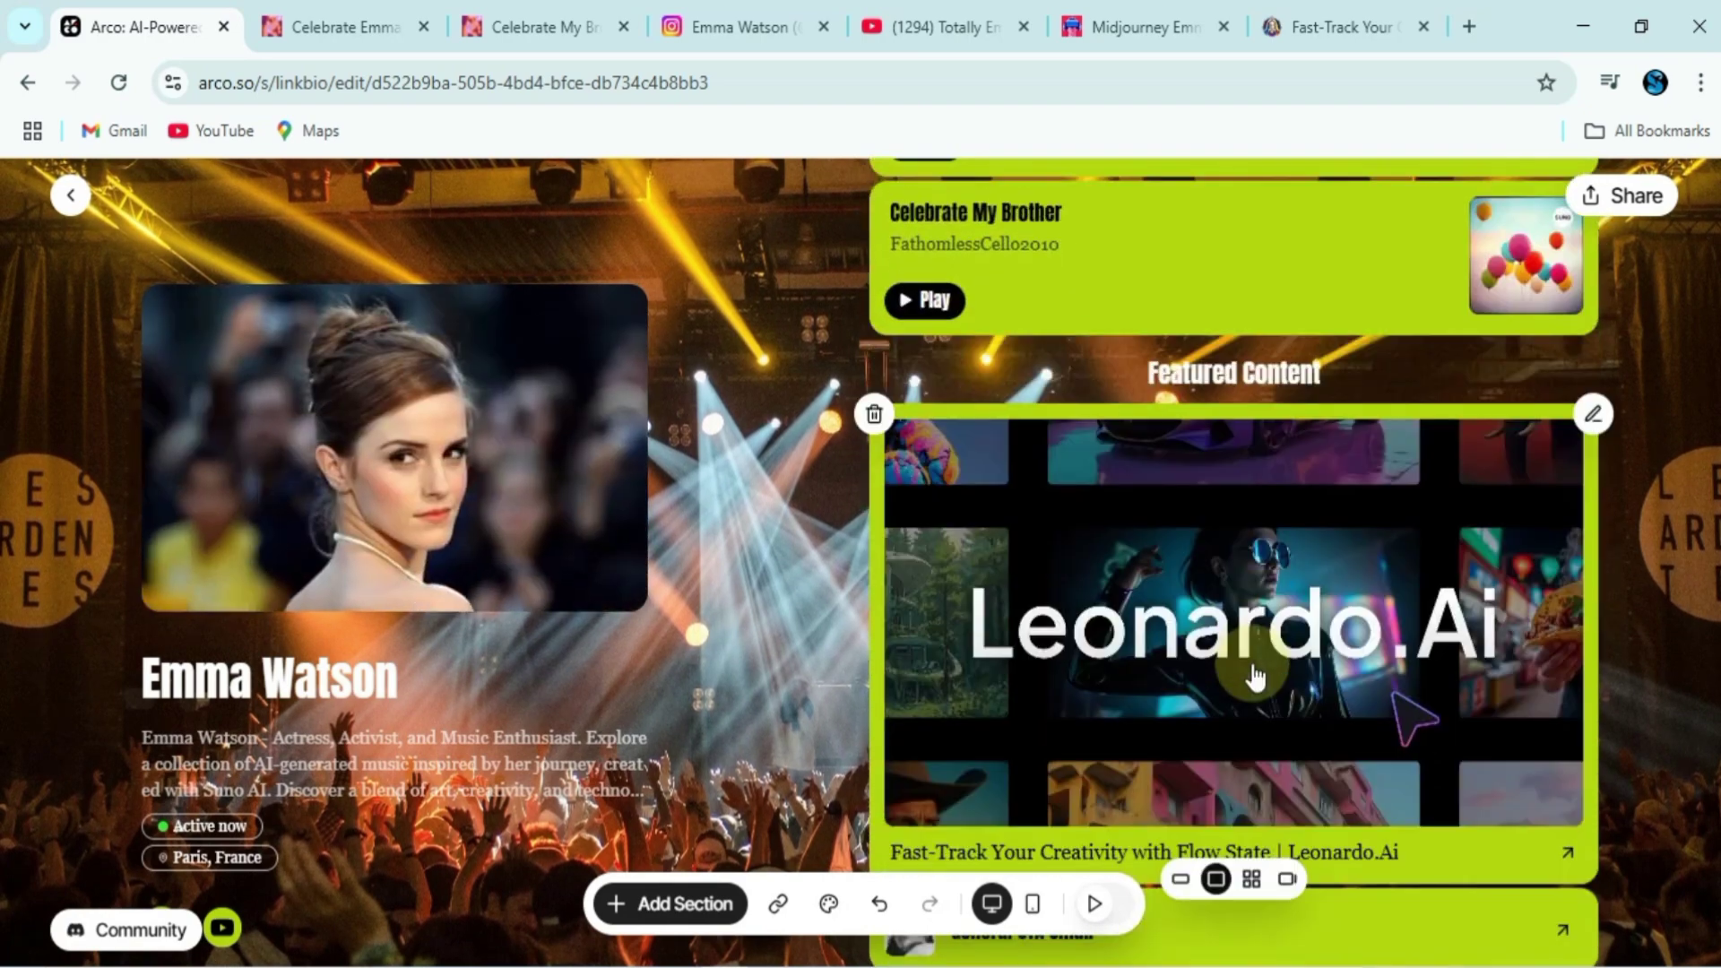
{"action": "scroll", "coordinate": [1256, 673], "scroll_direction": "down", "scroll_amount": 2}
{"action": "scroll", "coordinate": [820, 661], "scroll_direction": "up", "scroll_amount": 10}
{"action": "scroll", "coordinate": [810, 658], "scroll_direction": "up", "scroll_amount": 2}
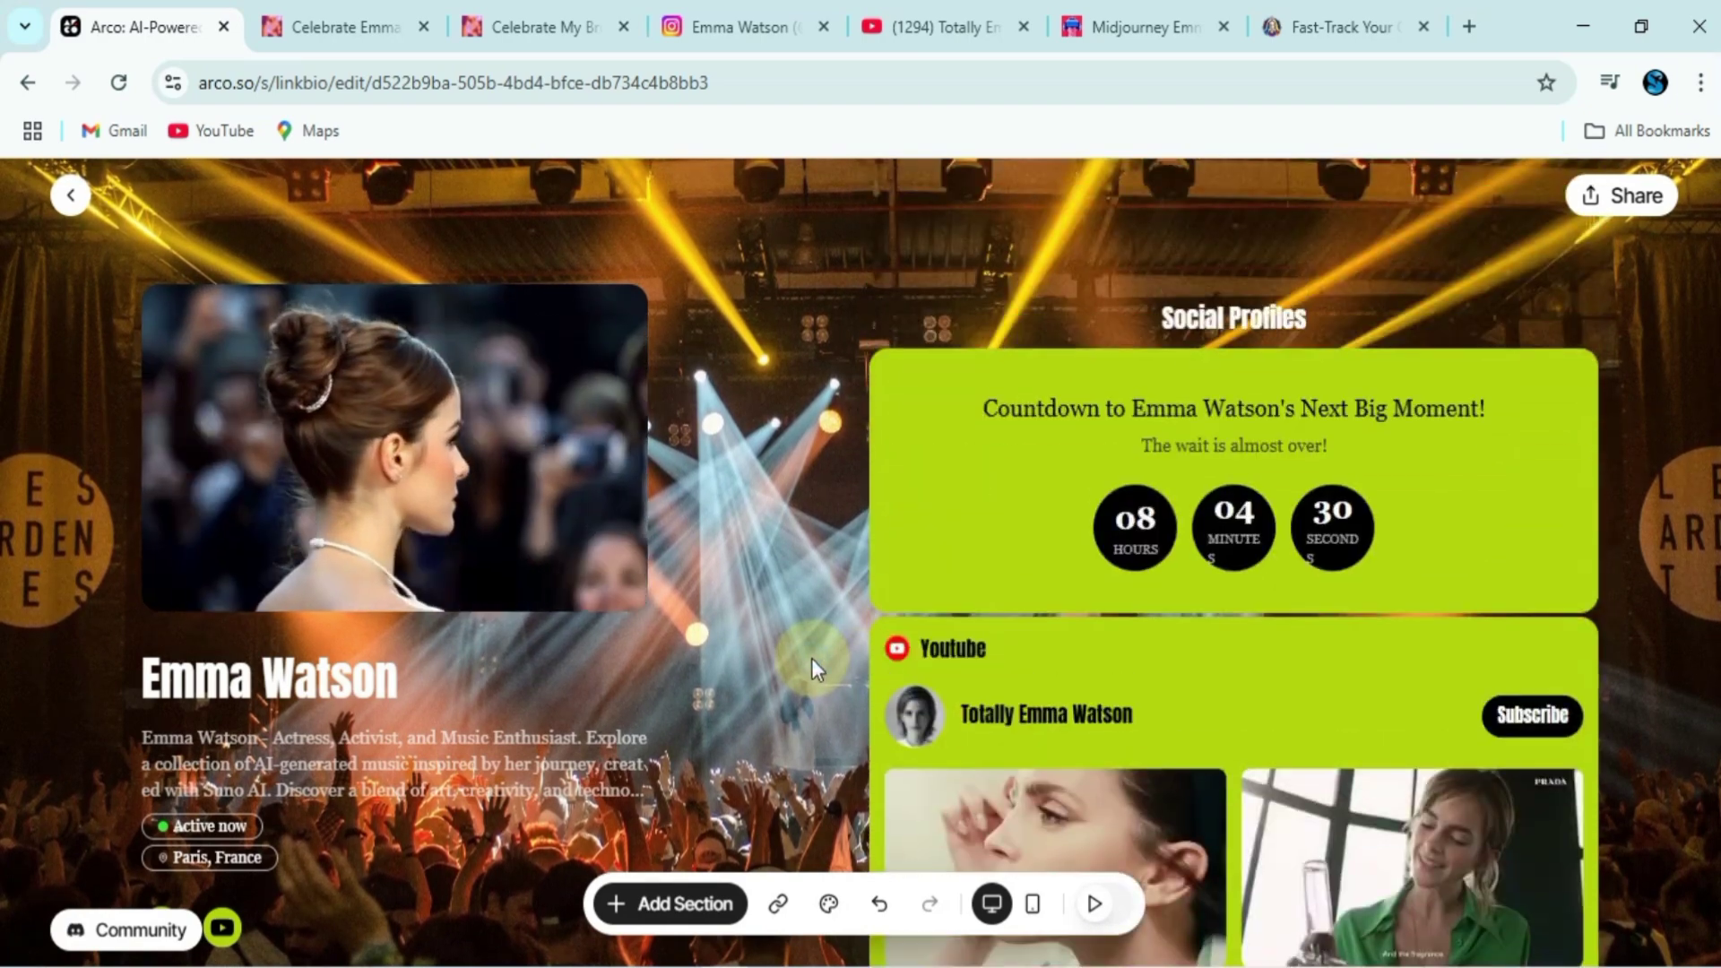
Preview the Emma Watson page and scroll through it
{"action": "left_click", "coordinate": [1098, 903]}
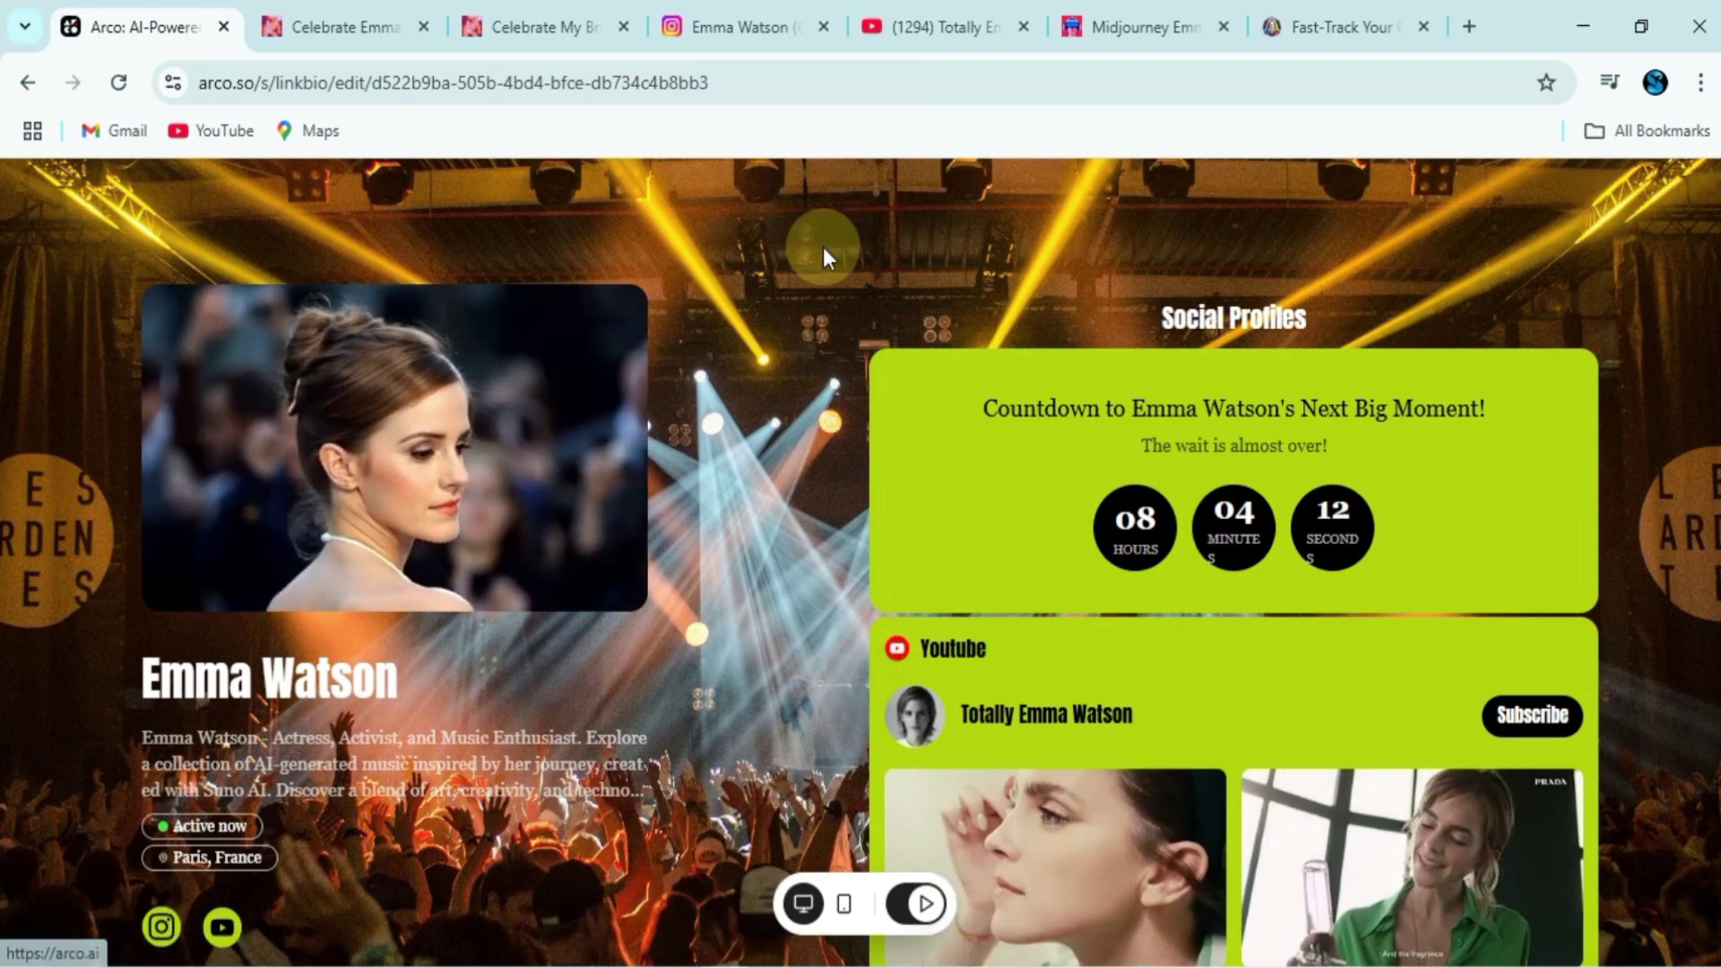
{"action": "scroll", "coordinate": [910, 226], "scroll_direction": "down", "scroll_amount": 4}
{"action": "scroll", "coordinate": [978, 502], "scroll_direction": "down", "scroll_amount": 4}
{"action": "scroll", "coordinate": [985, 635], "scroll_direction": "down", "scroll_amount": 4}
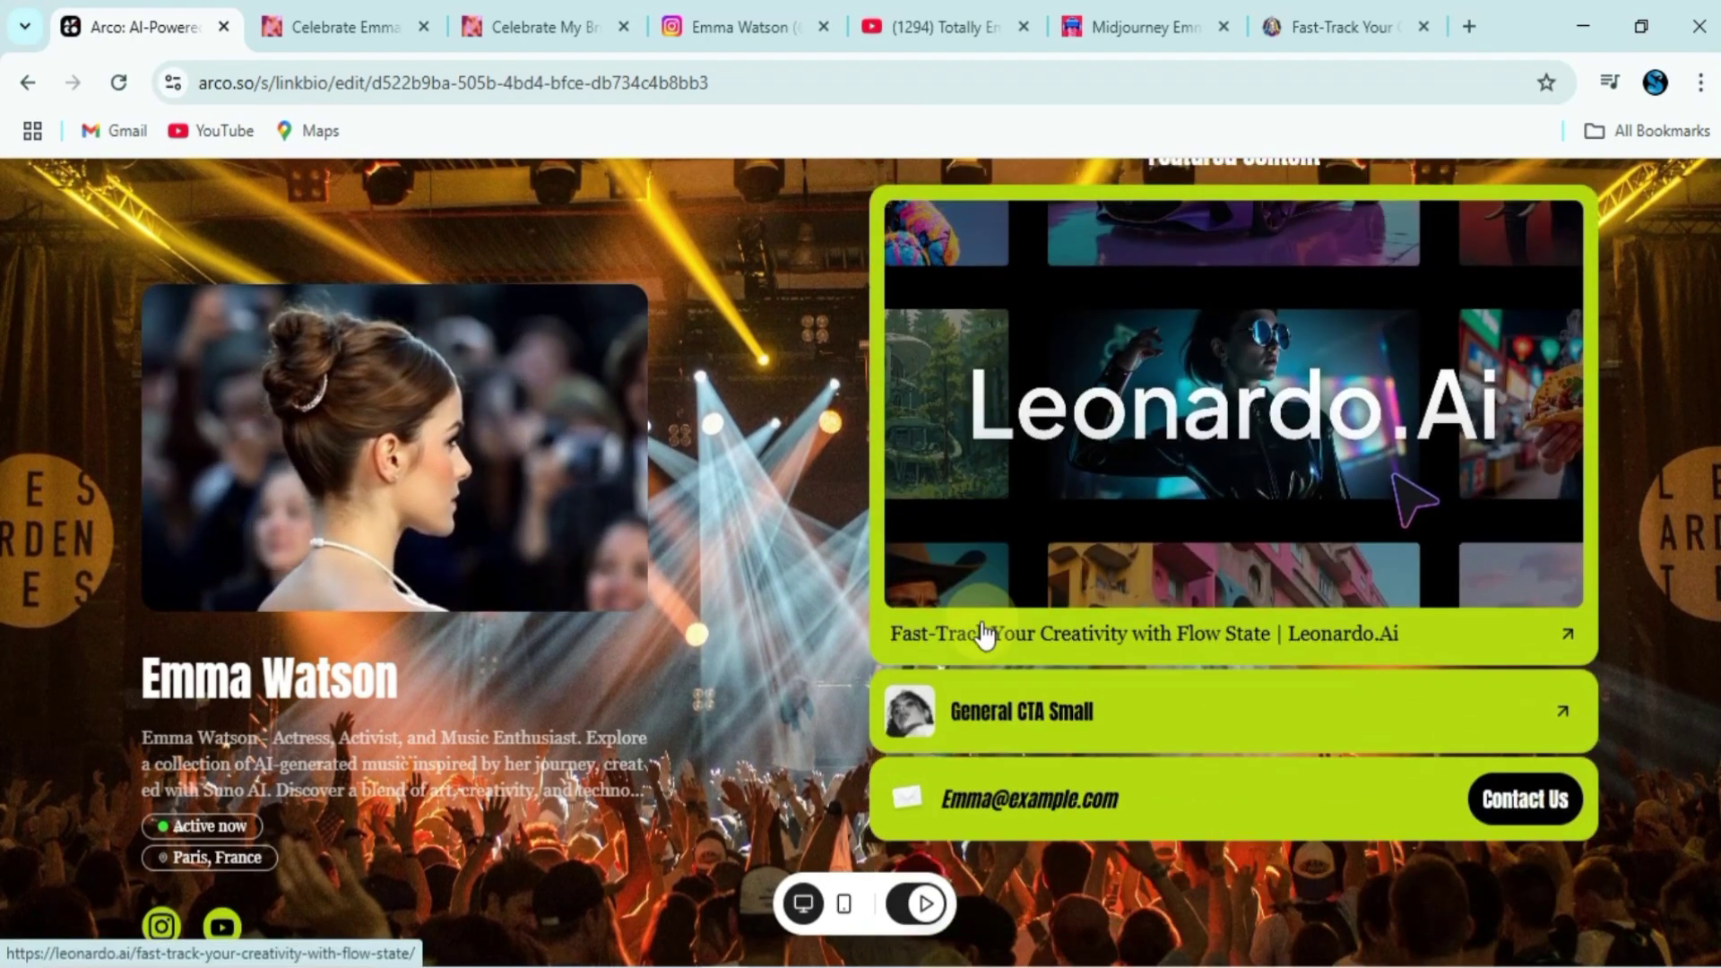
{"action": "scroll", "coordinate": [984, 635], "scroll_direction": "up", "scroll_amount": 5}
{"action": "scroll", "coordinate": [806, 520], "scroll_direction": "up", "scroll_amount": 5}
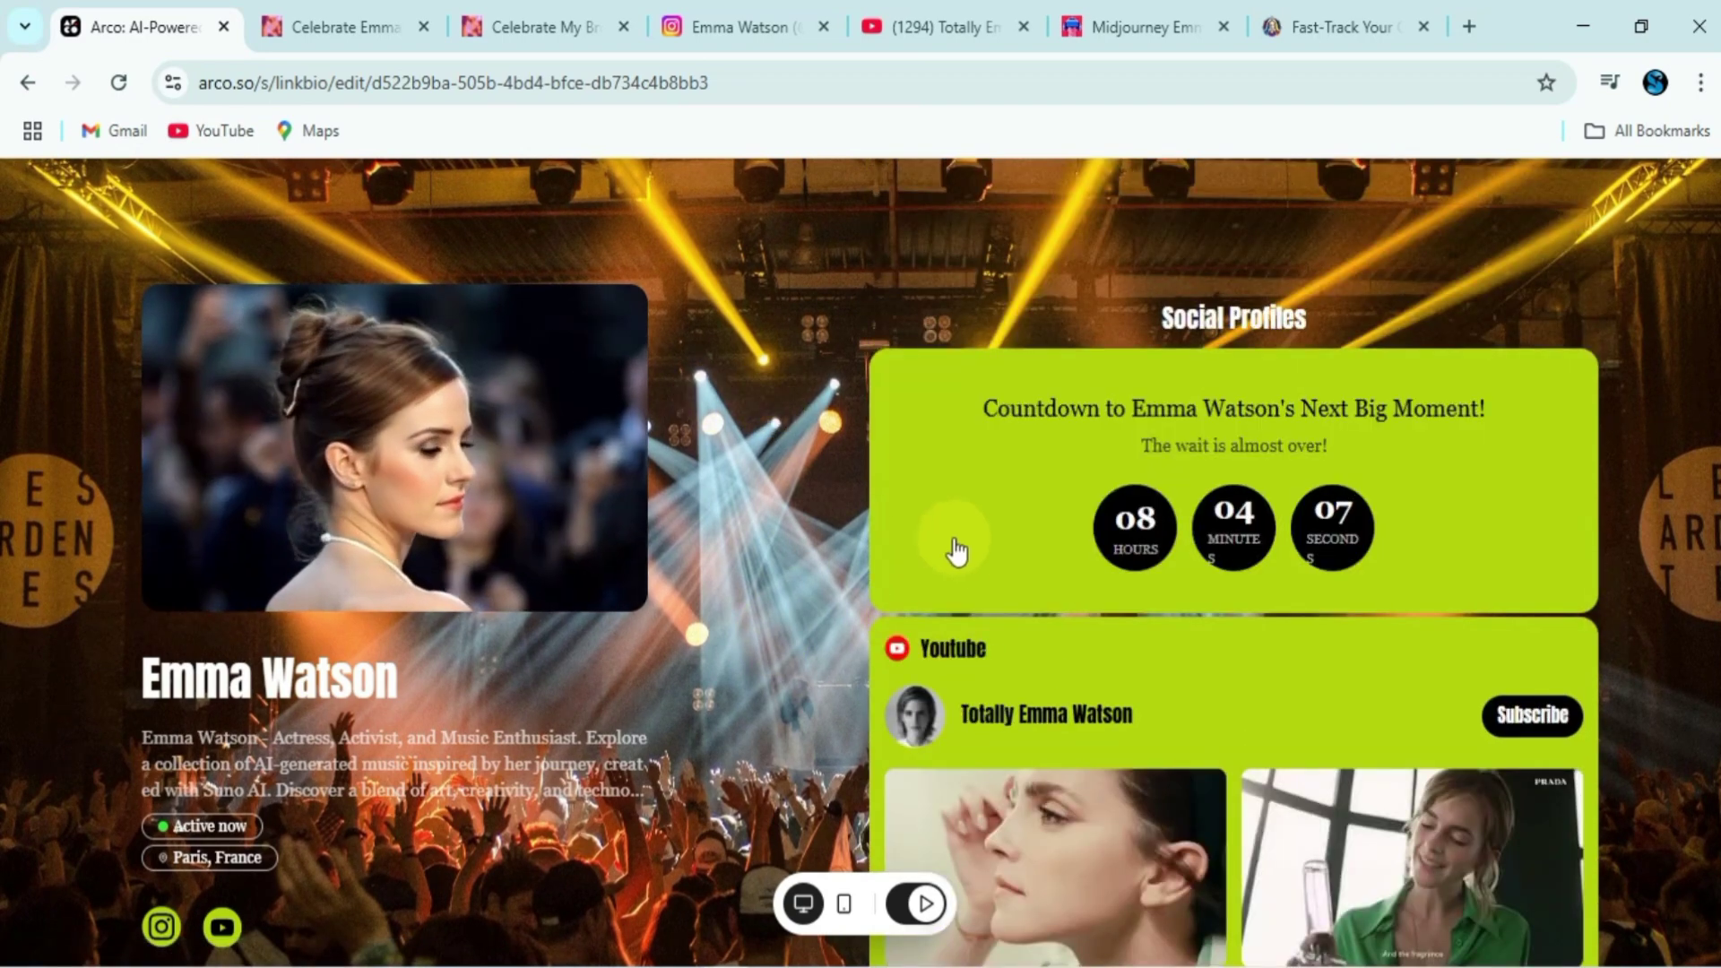
{"action": "scroll", "coordinate": [1139, 550], "scroll_direction": "down", "scroll_amount": 1}
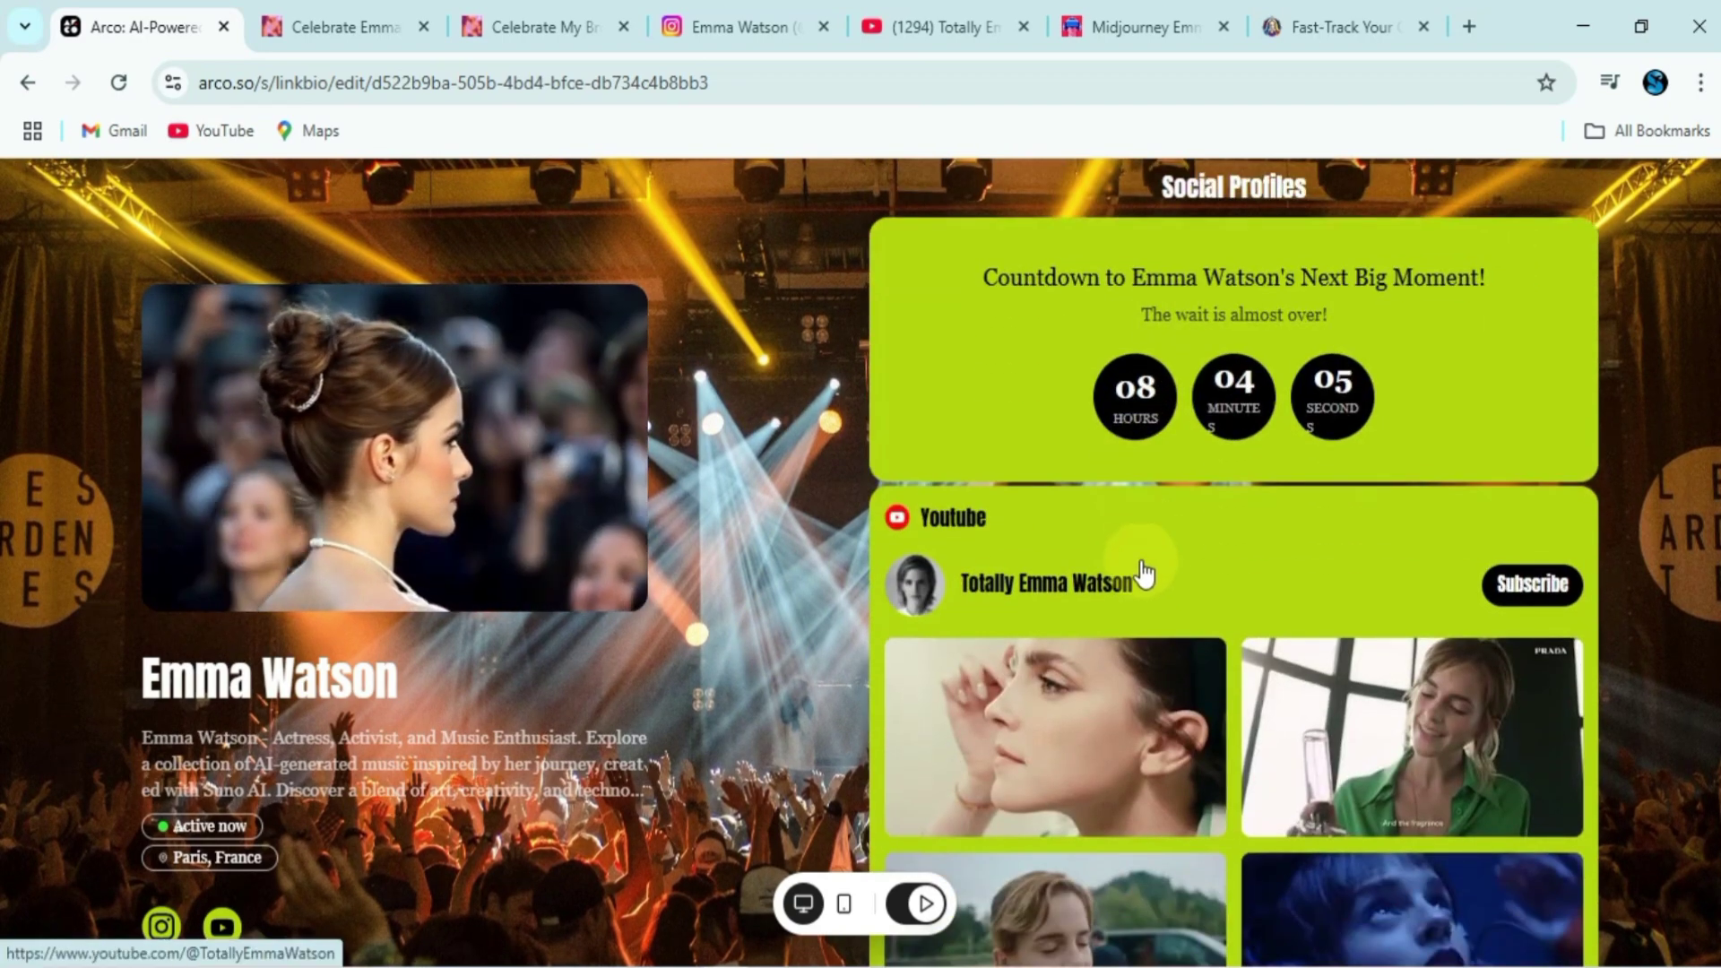
Close the extra browser tabs and test the page's YouTube channel link
{"action": "left_click", "coordinate": [430, 28]}
{"action": "left_click", "coordinate": [430, 28]}
{"action": "left_click", "coordinate": [430, 28]}
{"action": "left_click", "coordinate": [430, 27]}
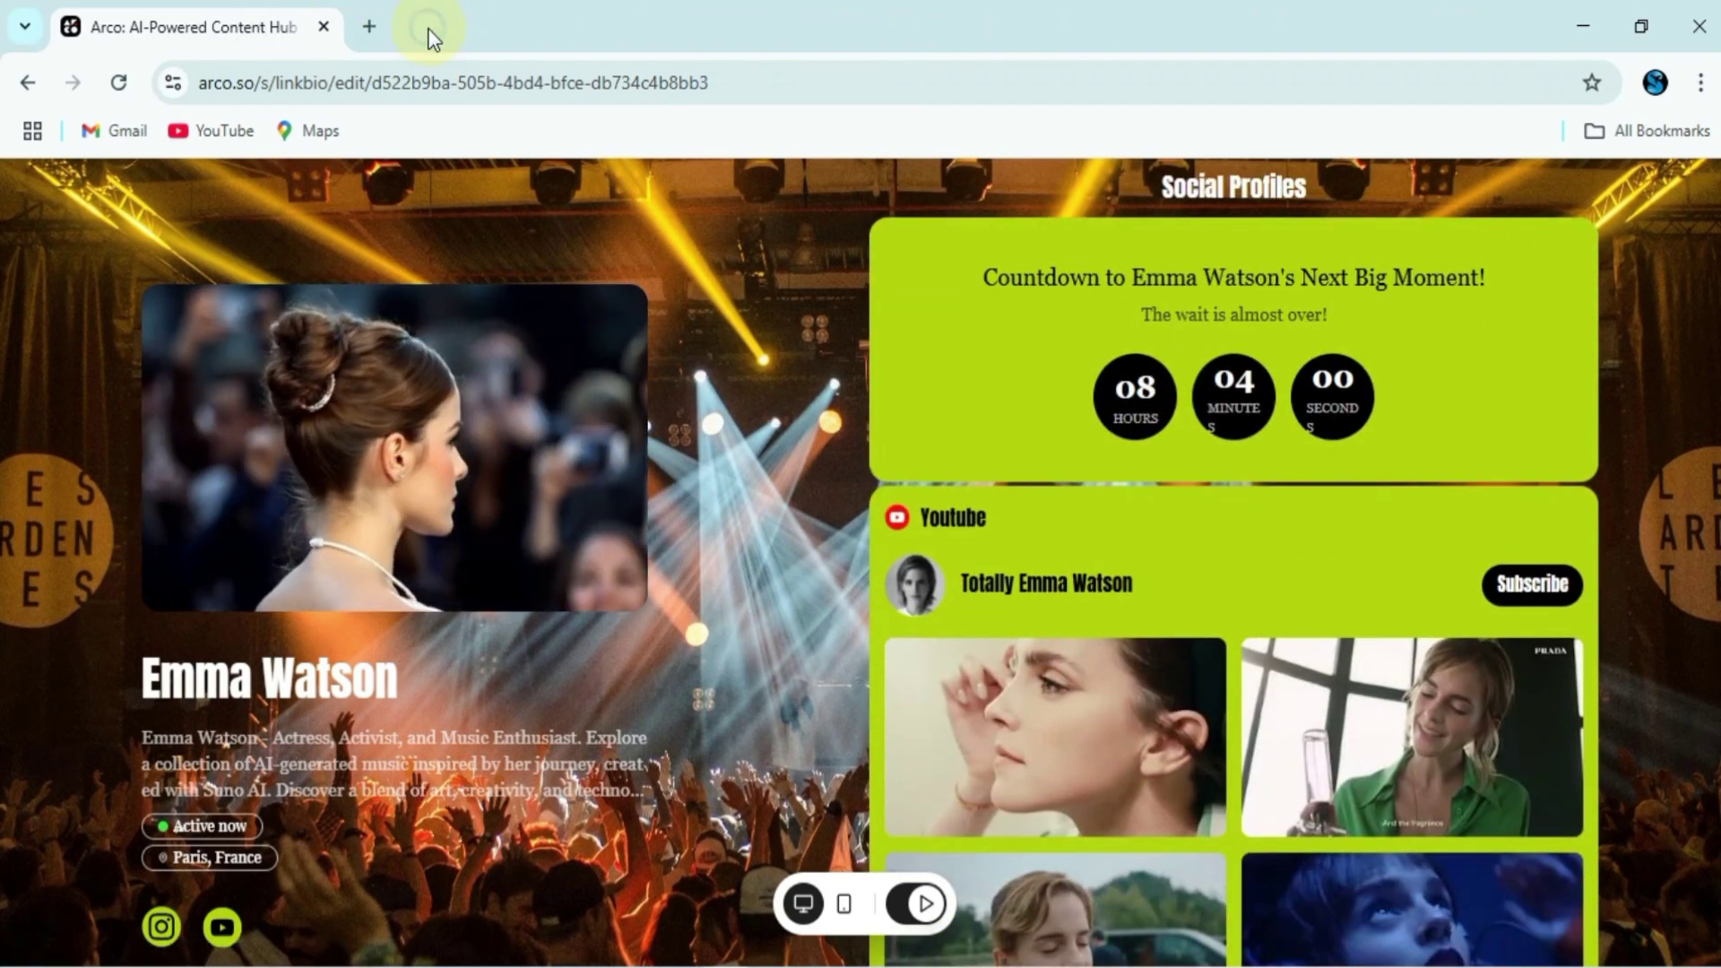
{"action": "scroll", "coordinate": [1382, 334], "scroll_direction": "down", "scroll_amount": 2}
{"action": "left_click", "coordinate": [1382, 333]}
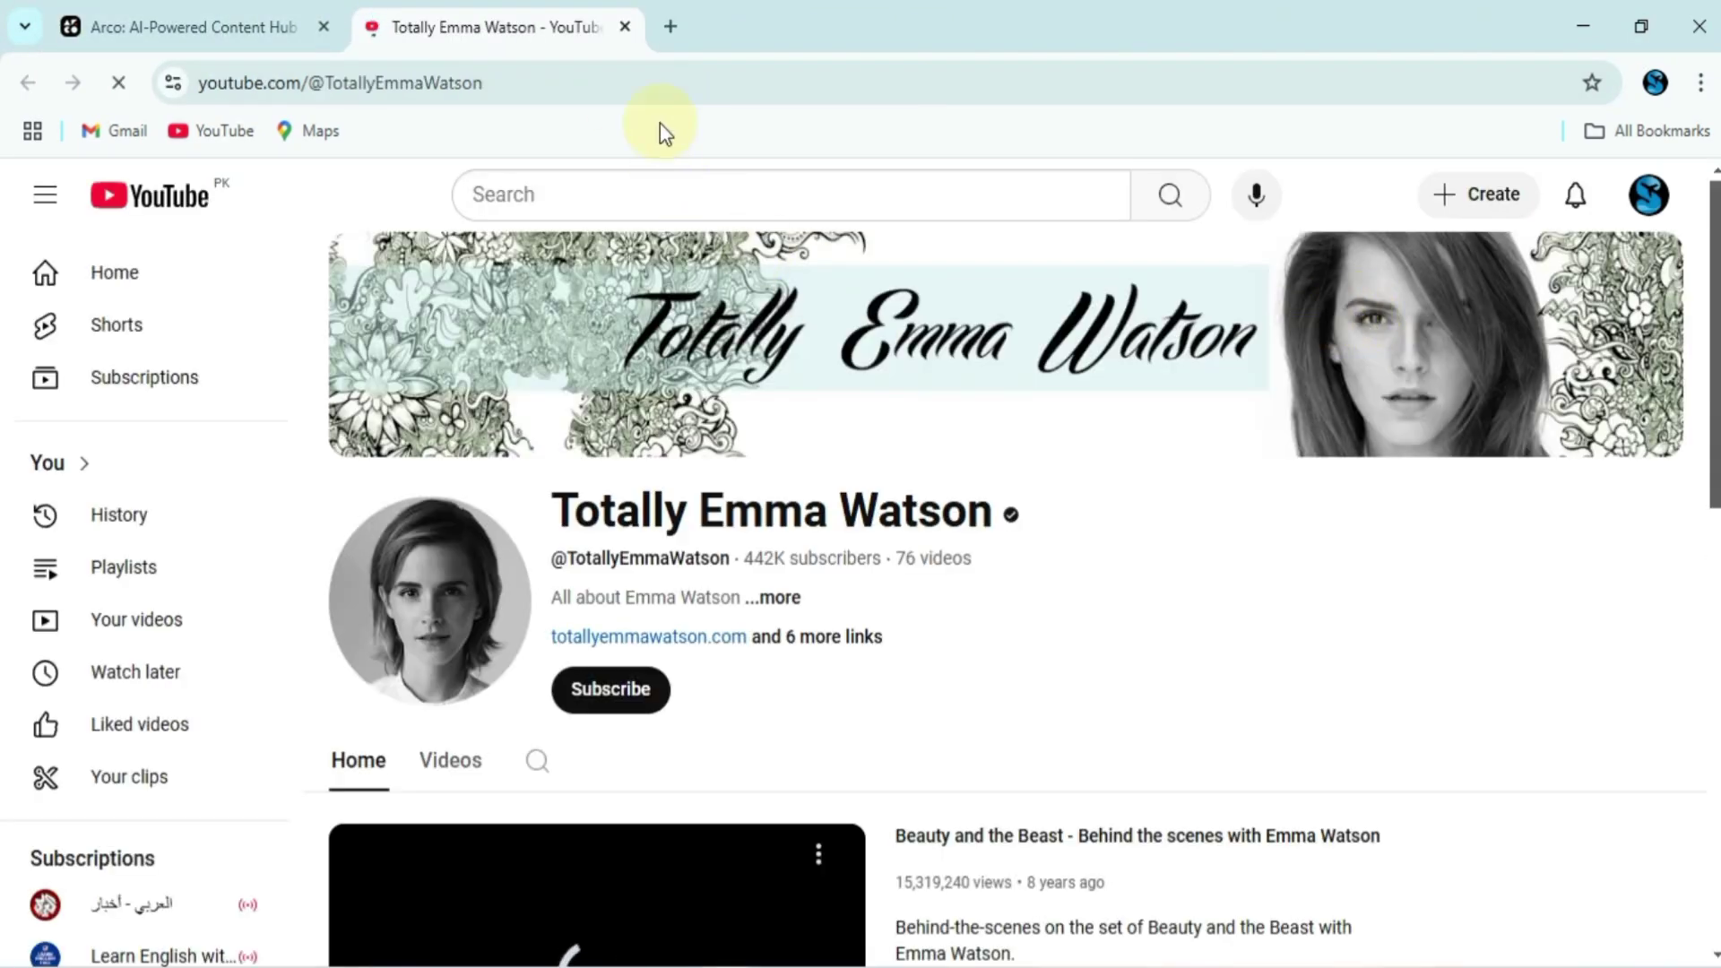
{"action": "left_click", "coordinate": [627, 27]}
Check the page in the mobile preview layout, then return to desktop
{"action": "scroll", "coordinate": [902, 709], "scroll_direction": "down", "scroll_amount": 4}
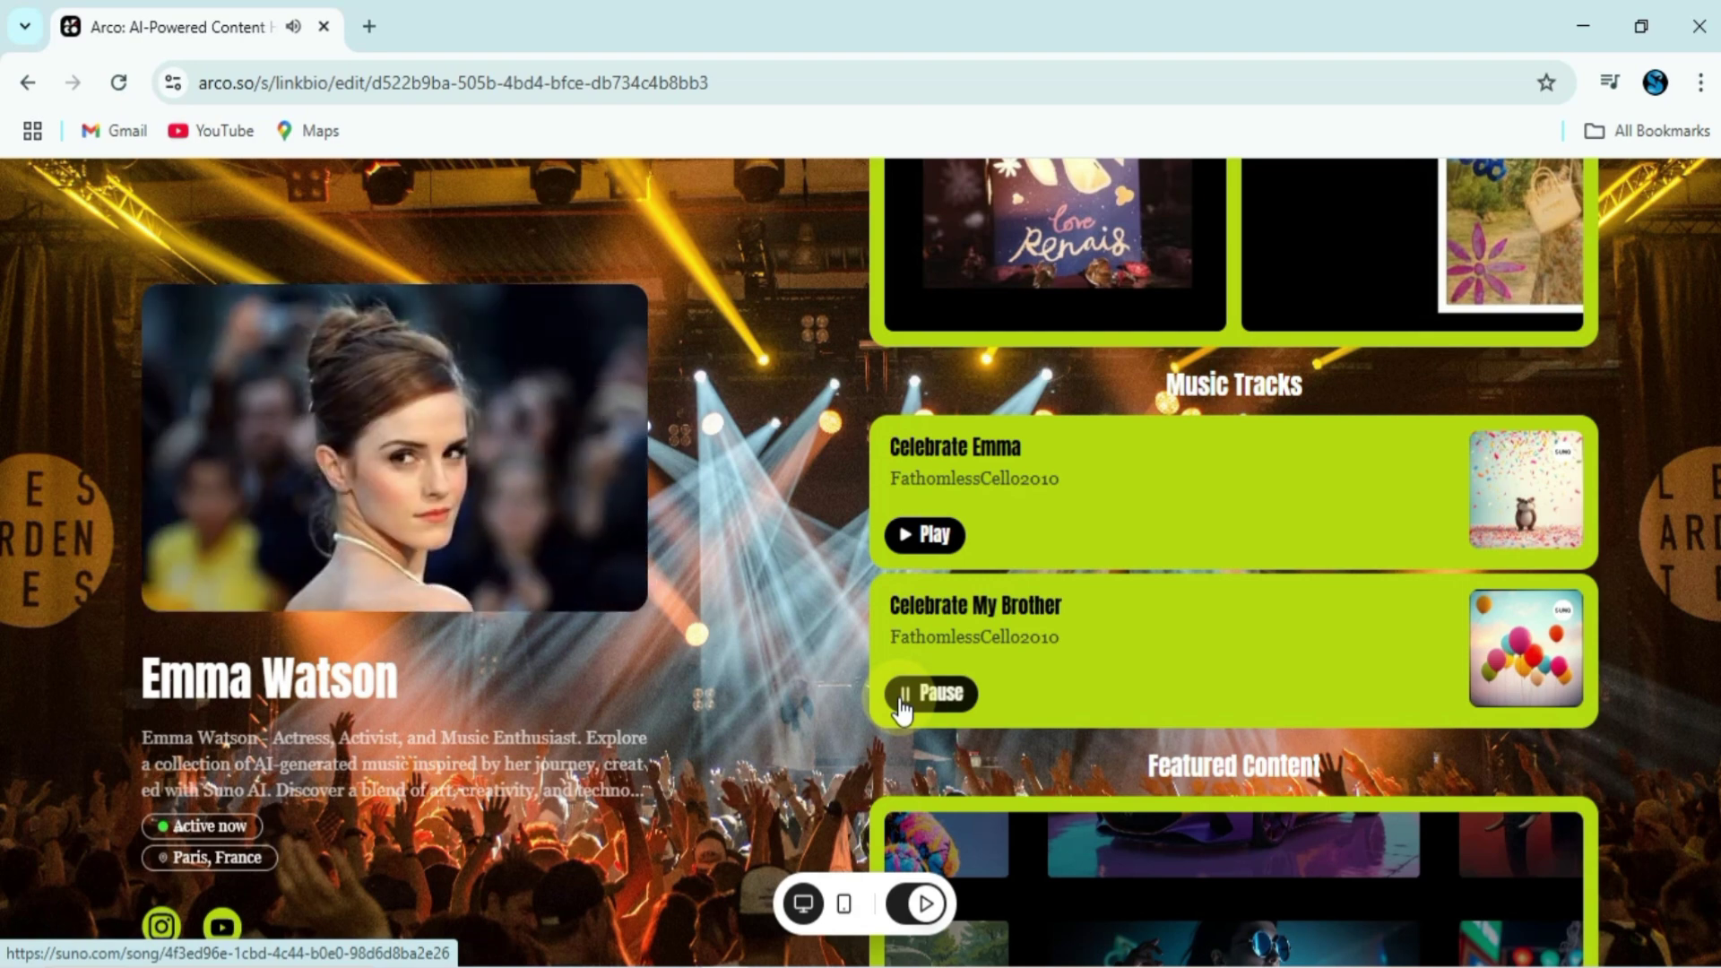
{"action": "scroll", "coordinate": [874, 806], "scroll_direction": "down", "scroll_amount": 5}
{"action": "left_click", "coordinate": [844, 906]}
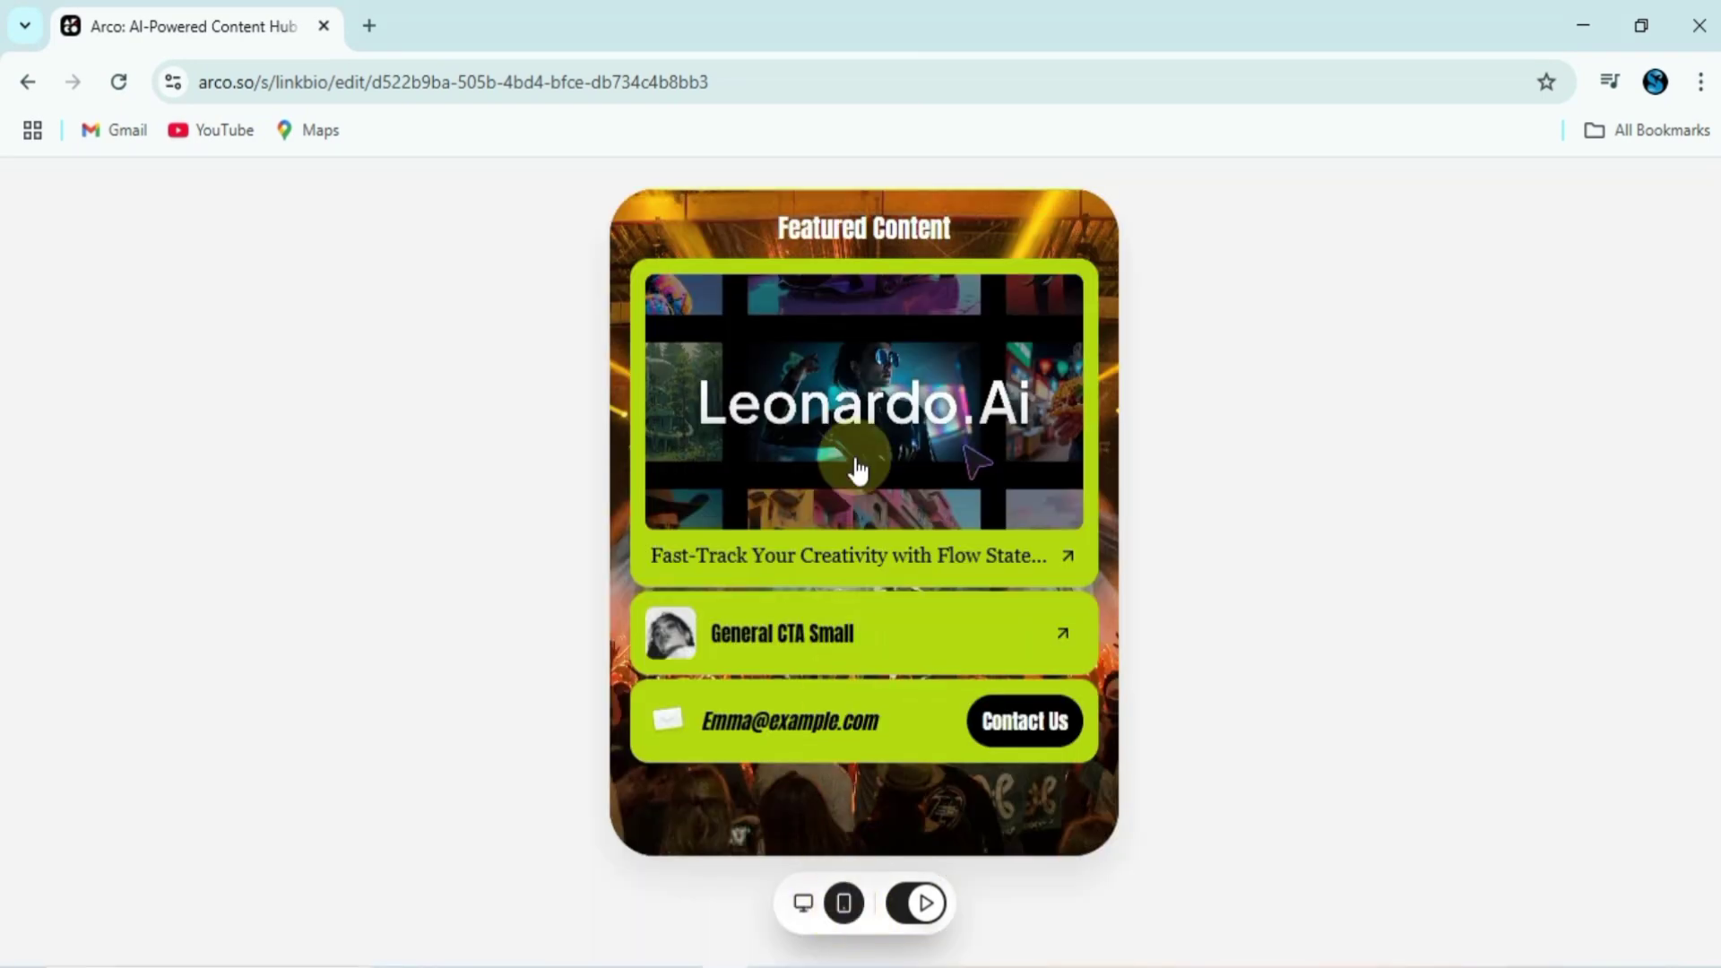
{"action": "scroll", "coordinate": [858, 466], "scroll_direction": "up", "scroll_amount": 5}
{"action": "scroll", "coordinate": [858, 467], "scroll_direction": "up", "scroll_amount": 5}
{"action": "scroll", "coordinate": [860, 466], "scroll_direction": "up", "scroll_amount": 5}
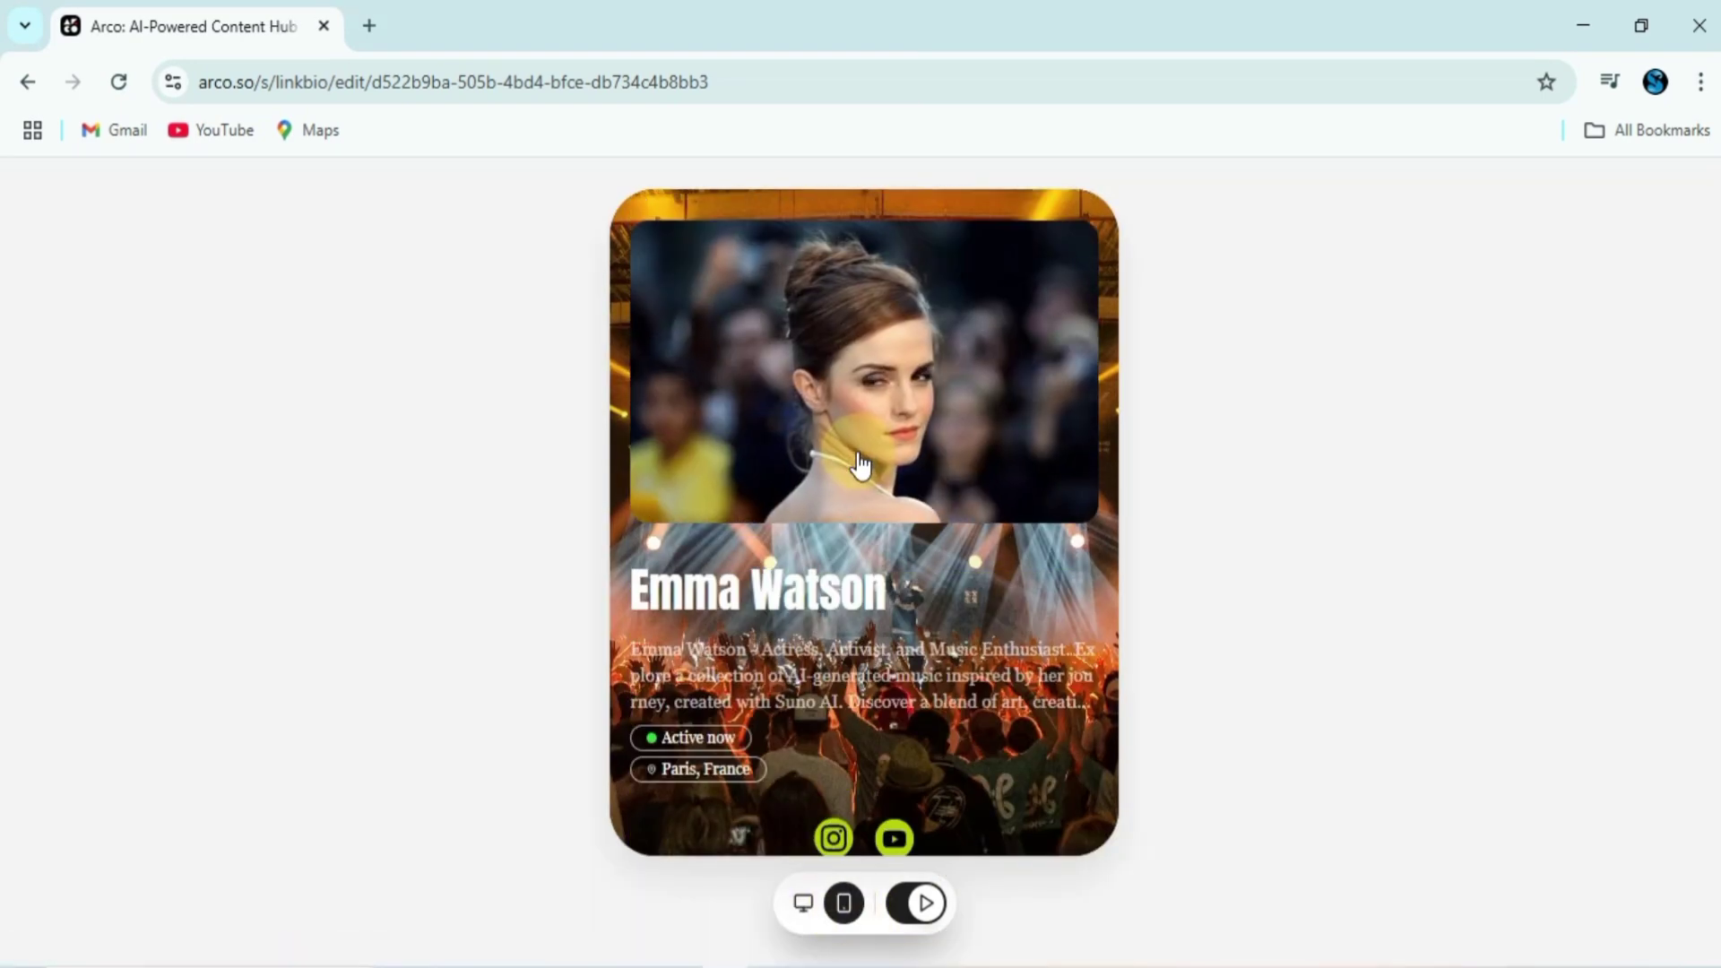
{"action": "scroll", "coordinate": [861, 466], "scroll_direction": "down", "scroll_amount": 2}
{"action": "scroll", "coordinate": [971, 604], "scroll_direction": "down", "scroll_amount": 3}
{"action": "scroll", "coordinate": [972, 610], "scroll_direction": "down", "scroll_amount": 10}
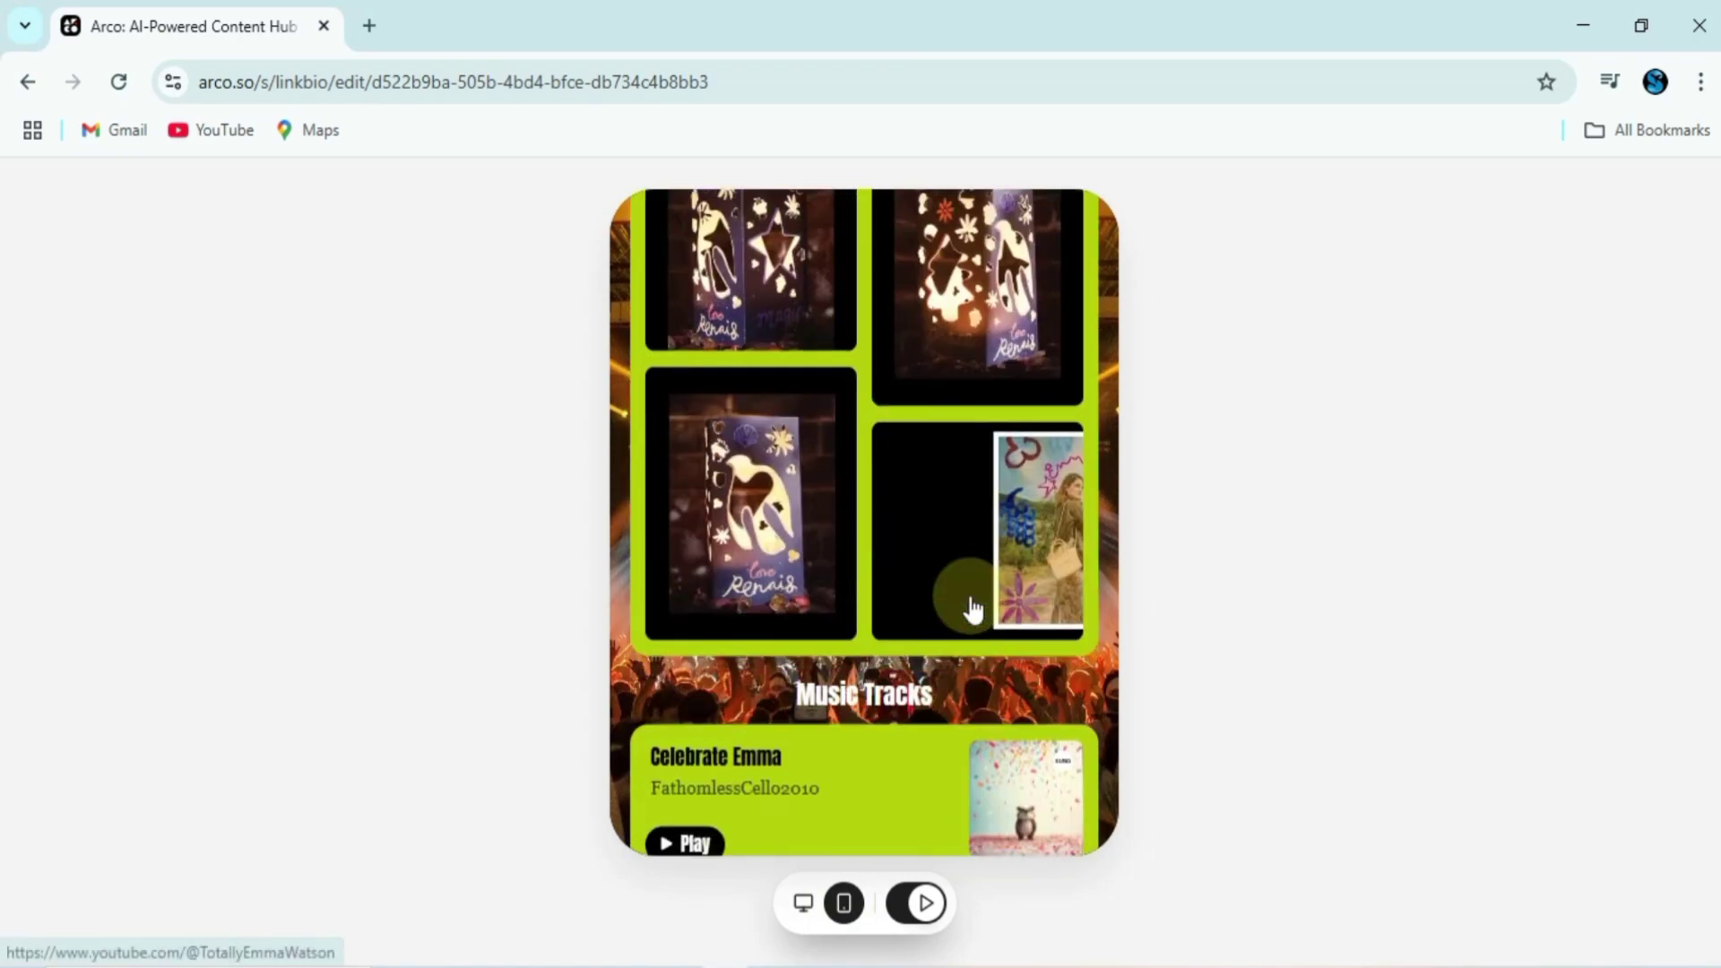
{"action": "scroll", "coordinate": [972, 610], "scroll_direction": "down", "scroll_amount": 5}
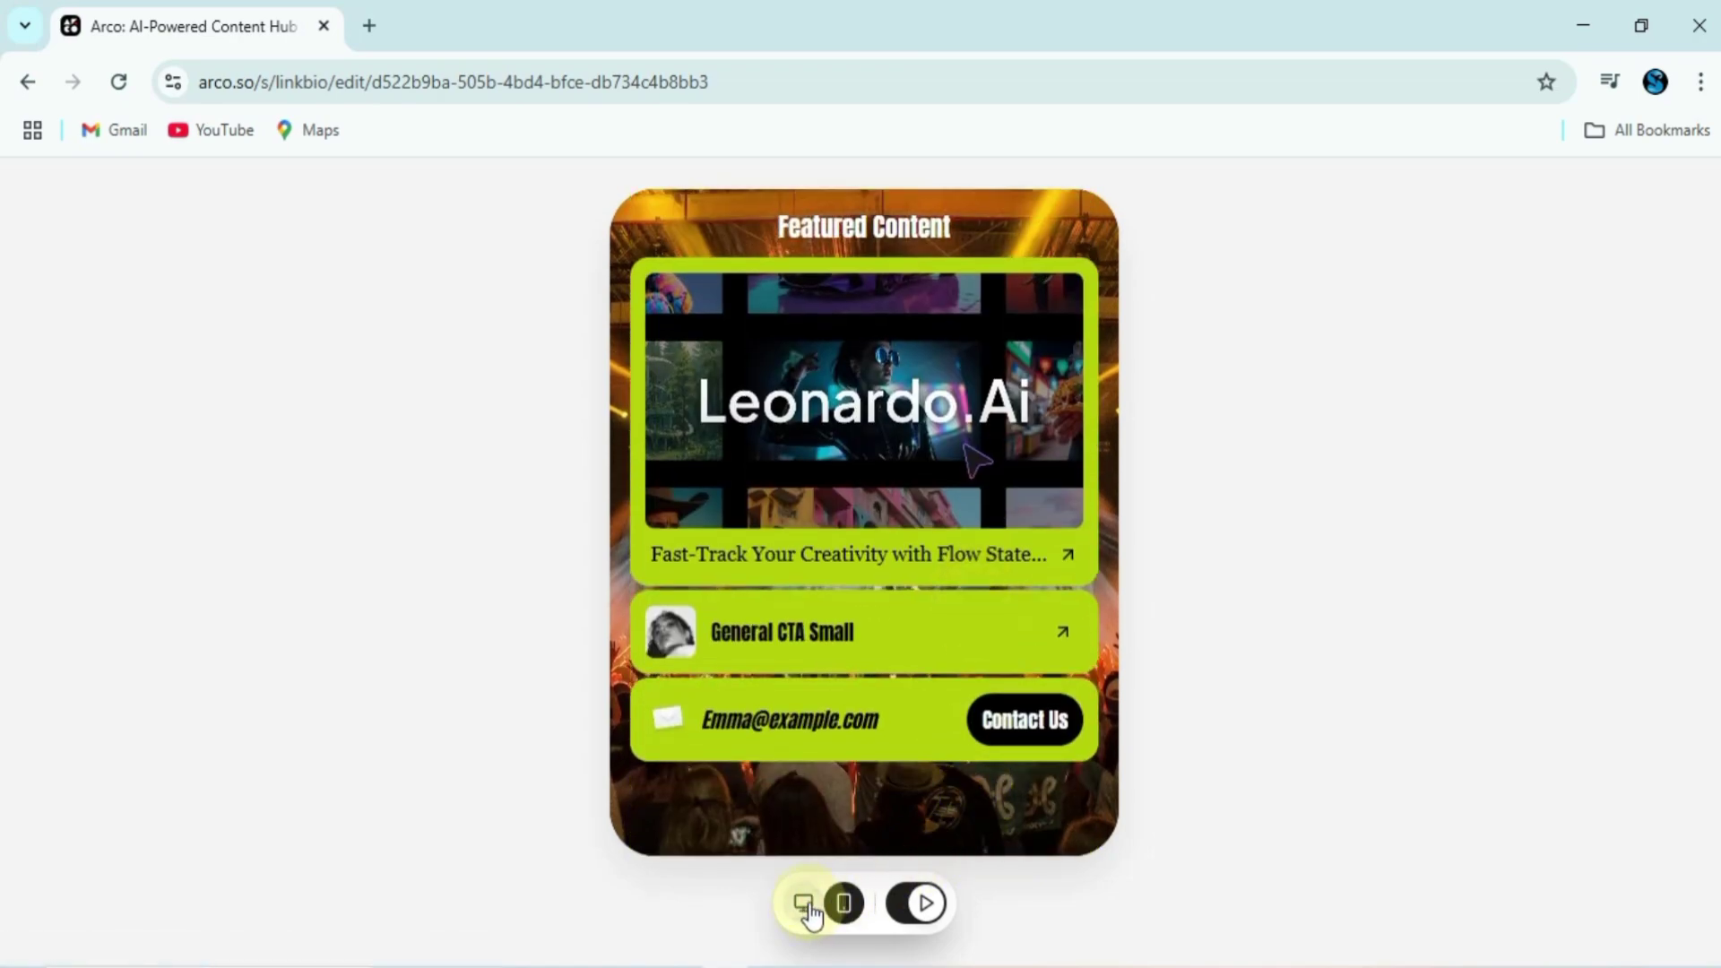
{"action": "left_click", "coordinate": [805, 906]}
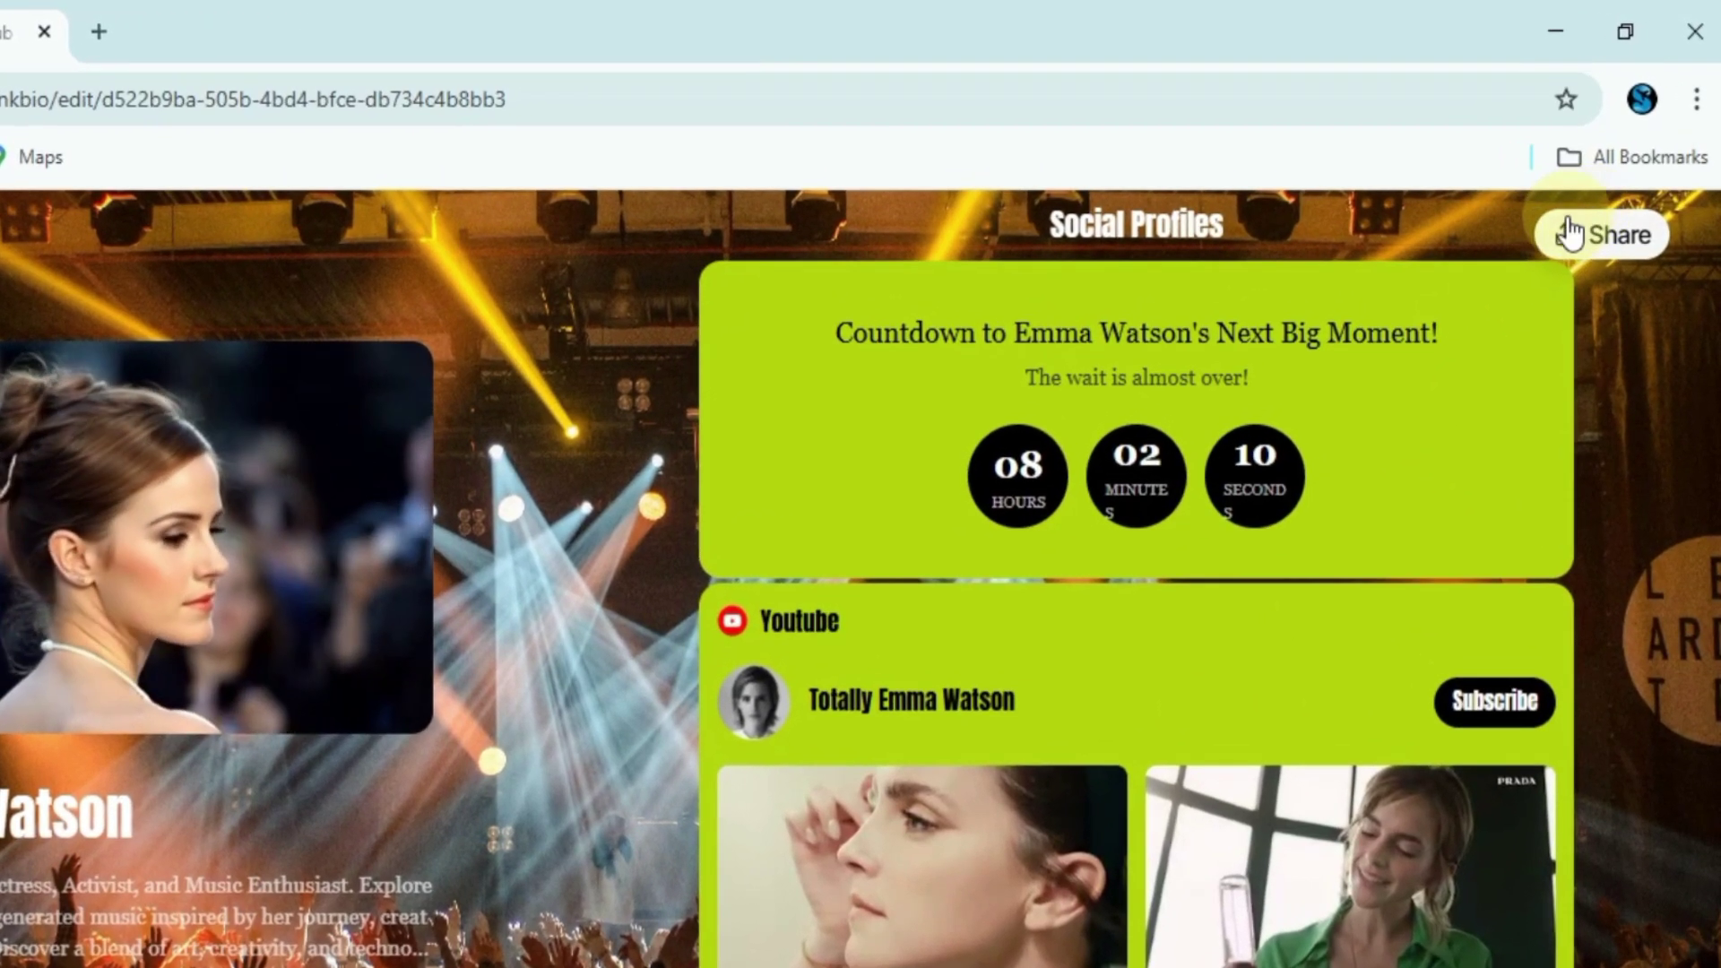
Publish the page with the custom link name 'emmawatsonfans'
{"action": "left_click", "coordinate": [1594, 196]}
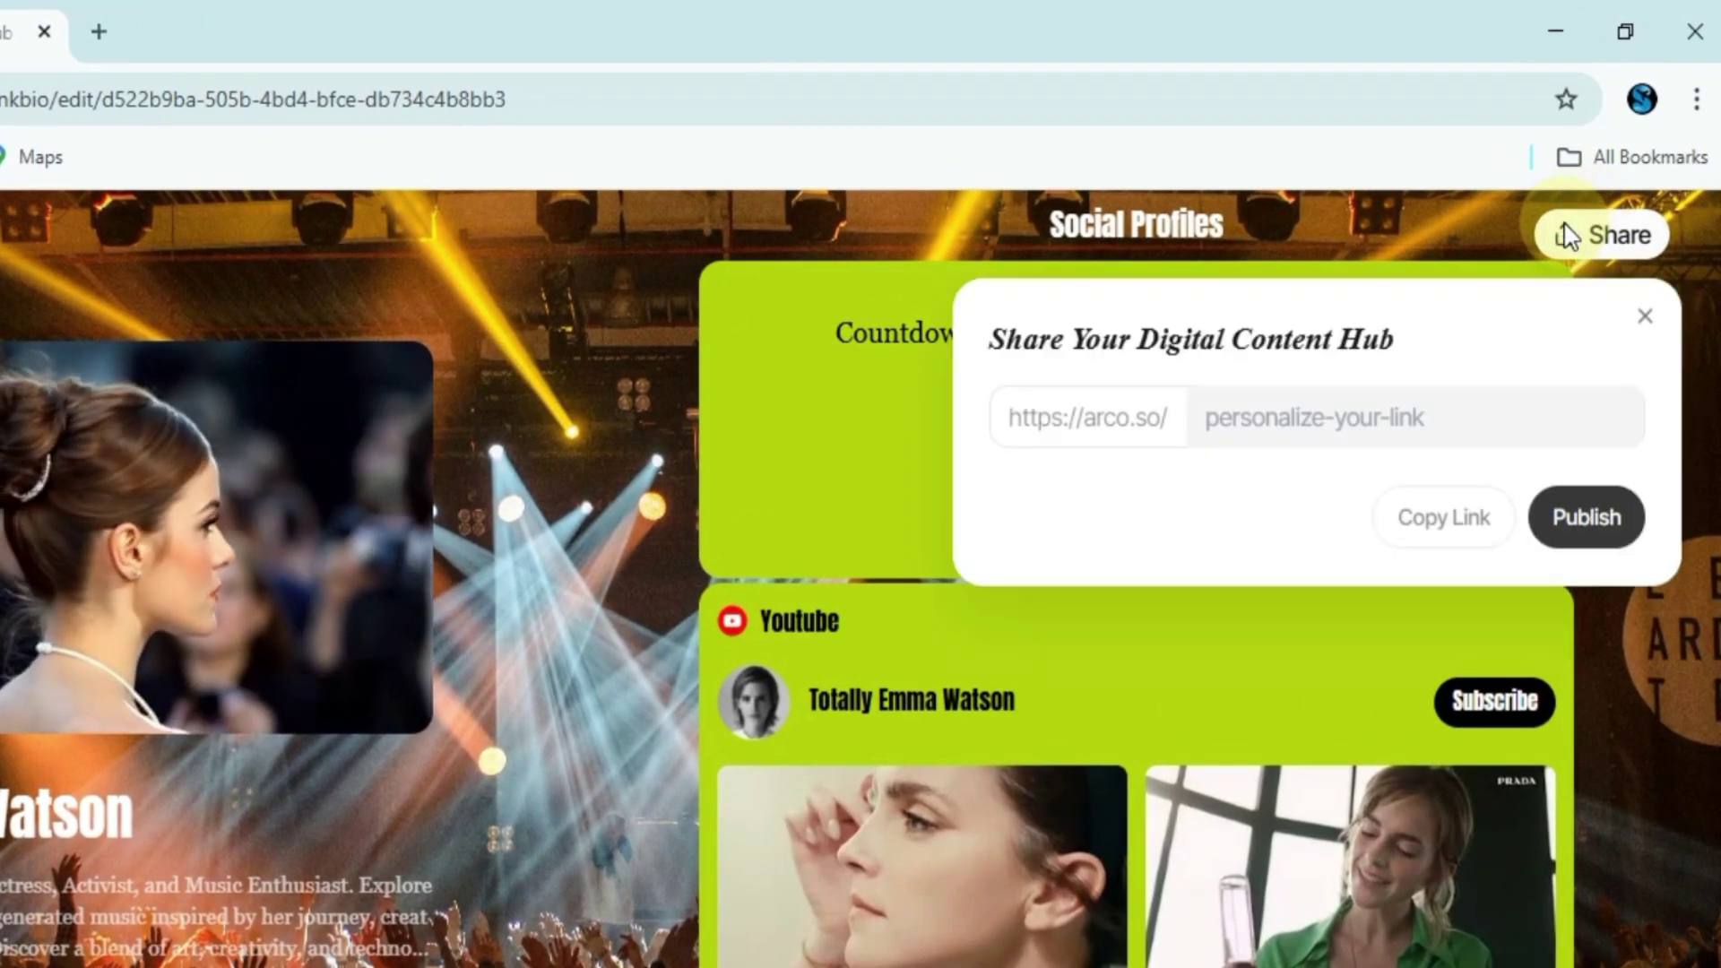
{"action": "left_click", "coordinate": [1354, 405]}
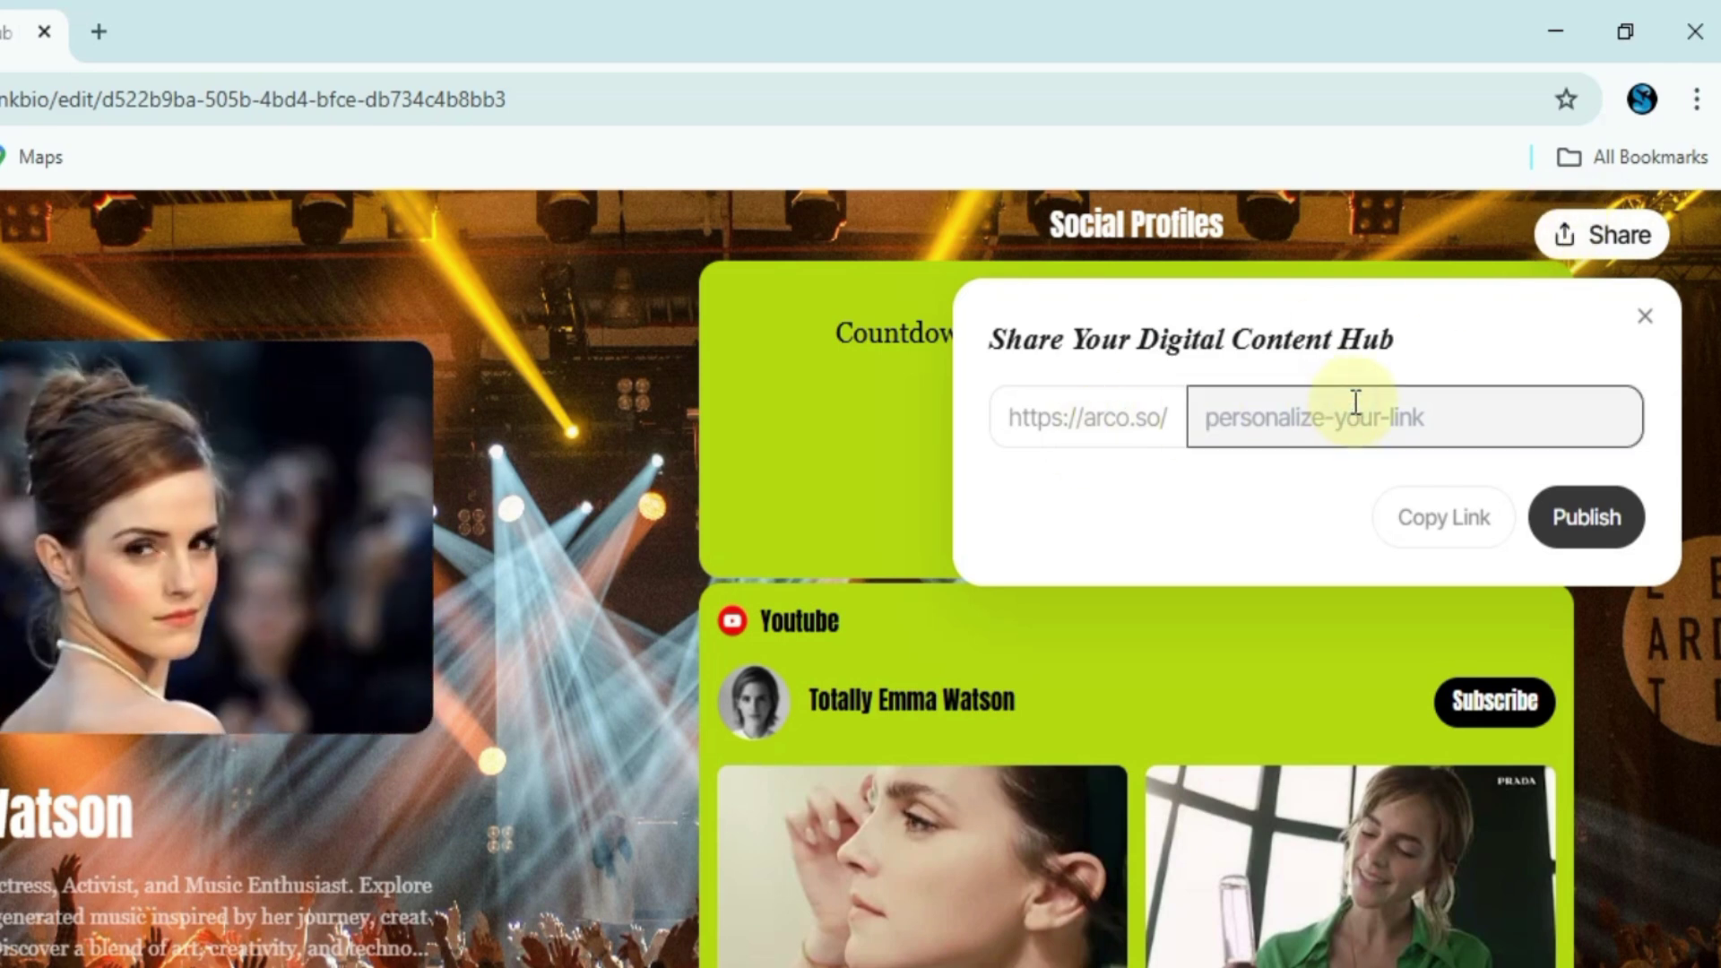
{"action": "type", "text": "emmawatsonfans"}
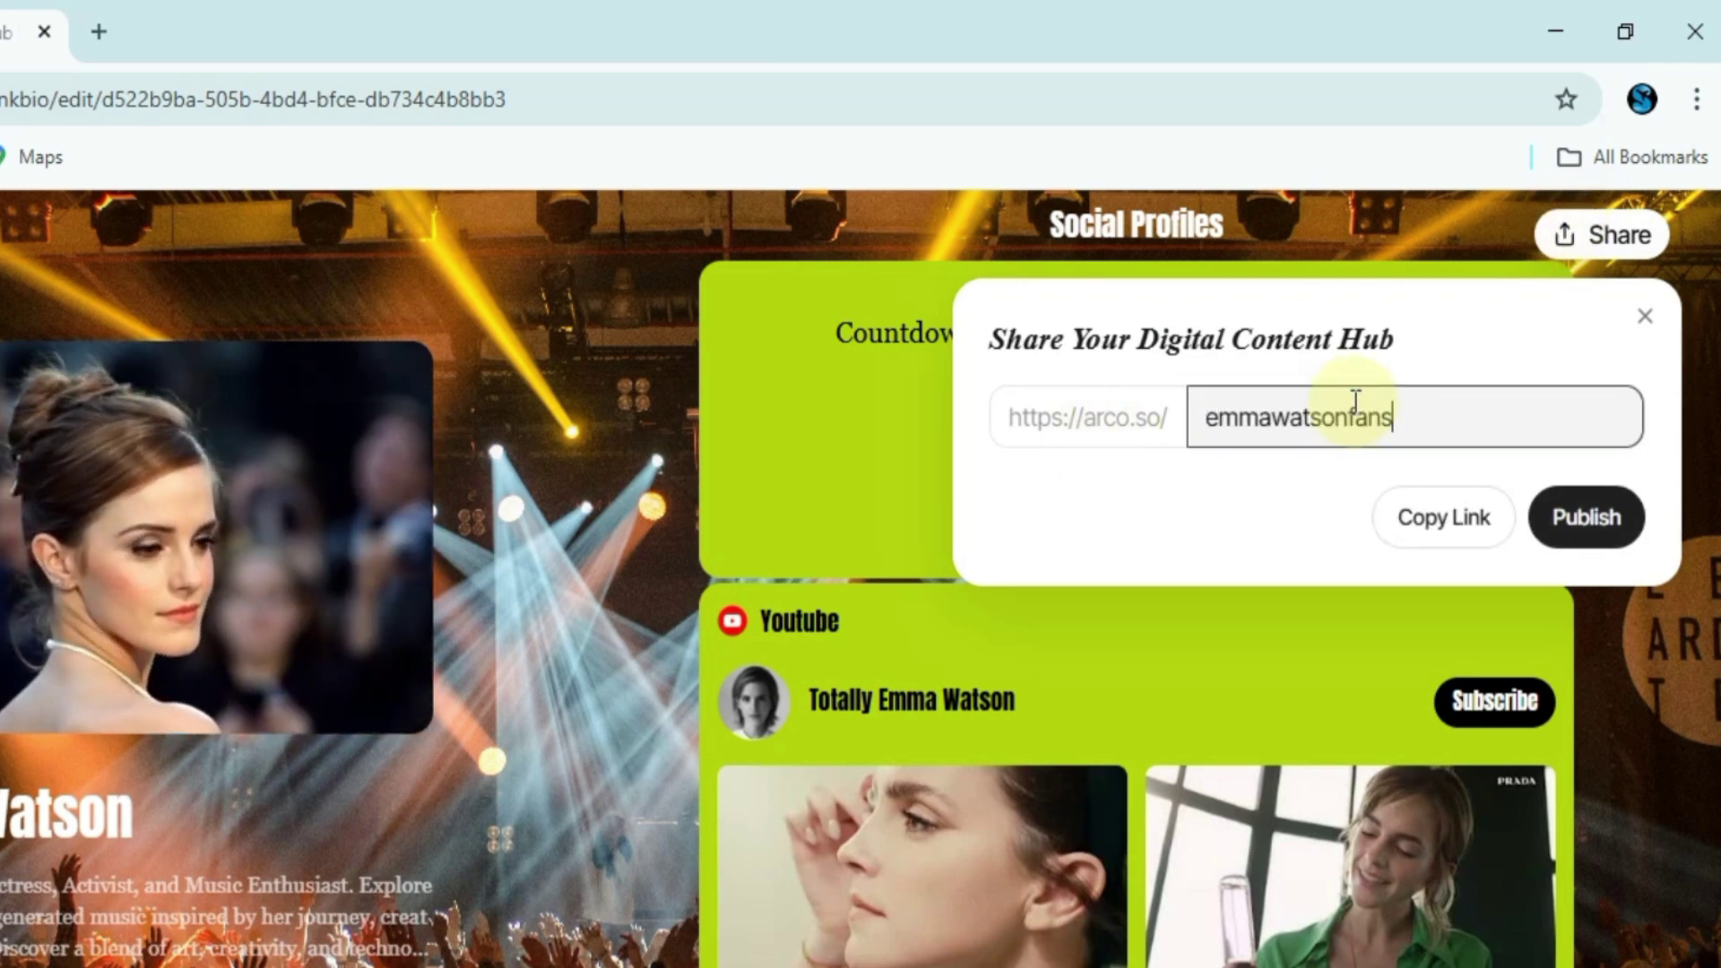
{"action": "double_click", "coordinate": [1268, 422]}
{"action": "left_click_drag", "start_coordinate": [1244, 420], "coordinate": [1521, 445]}
{"action": "left_click", "coordinate": [1576, 529]}
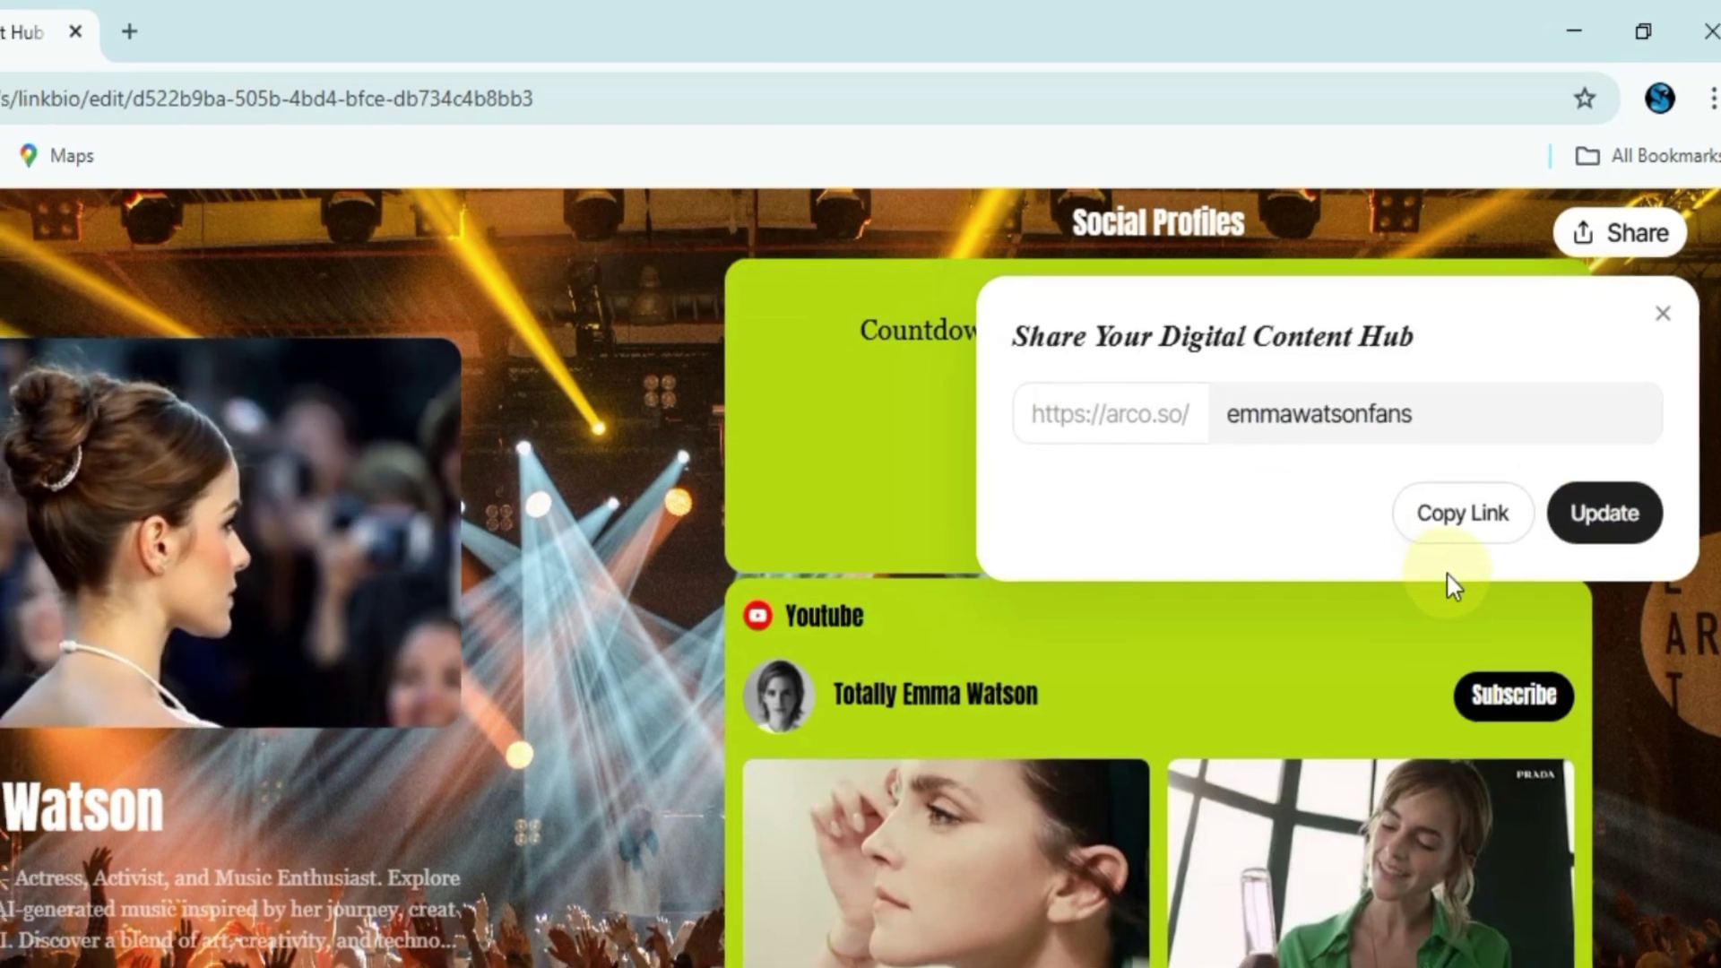
Copy the public link and load arco.so/emmawatsonfans in a new tab
{"action": "left_click", "coordinate": [1456, 515]}
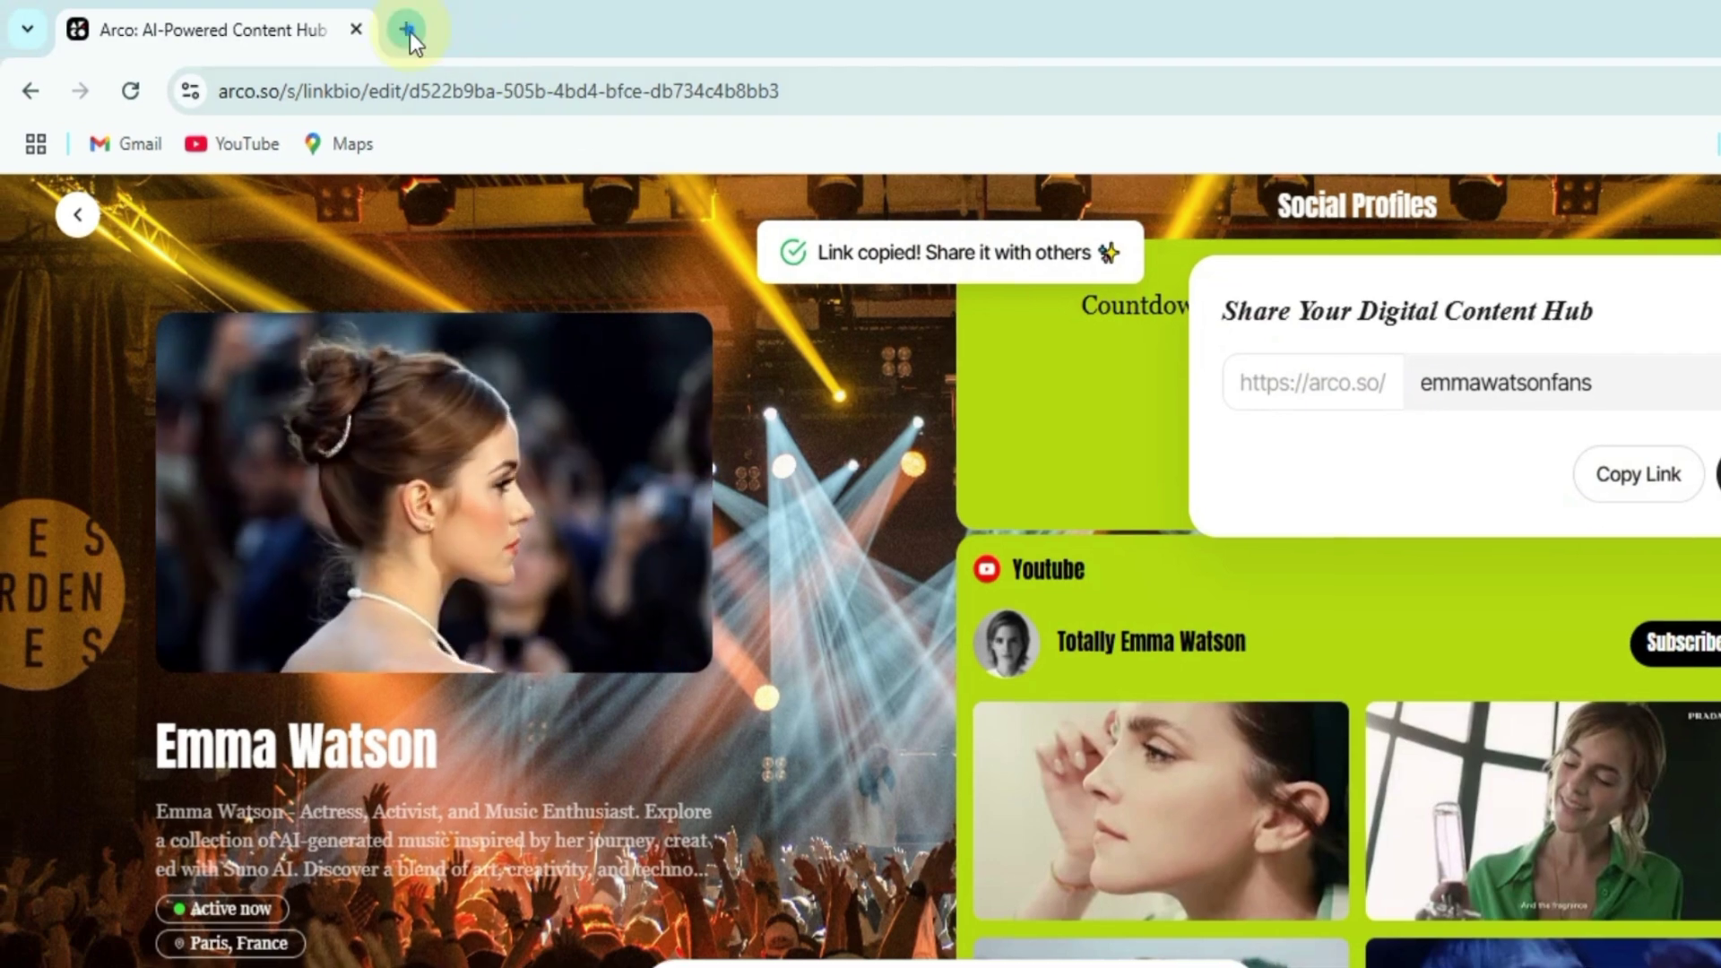
{"action": "left_click", "coordinate": [393, 29]}
{"action": "type", "text": "https://arco.so/emmawatsonfans"}
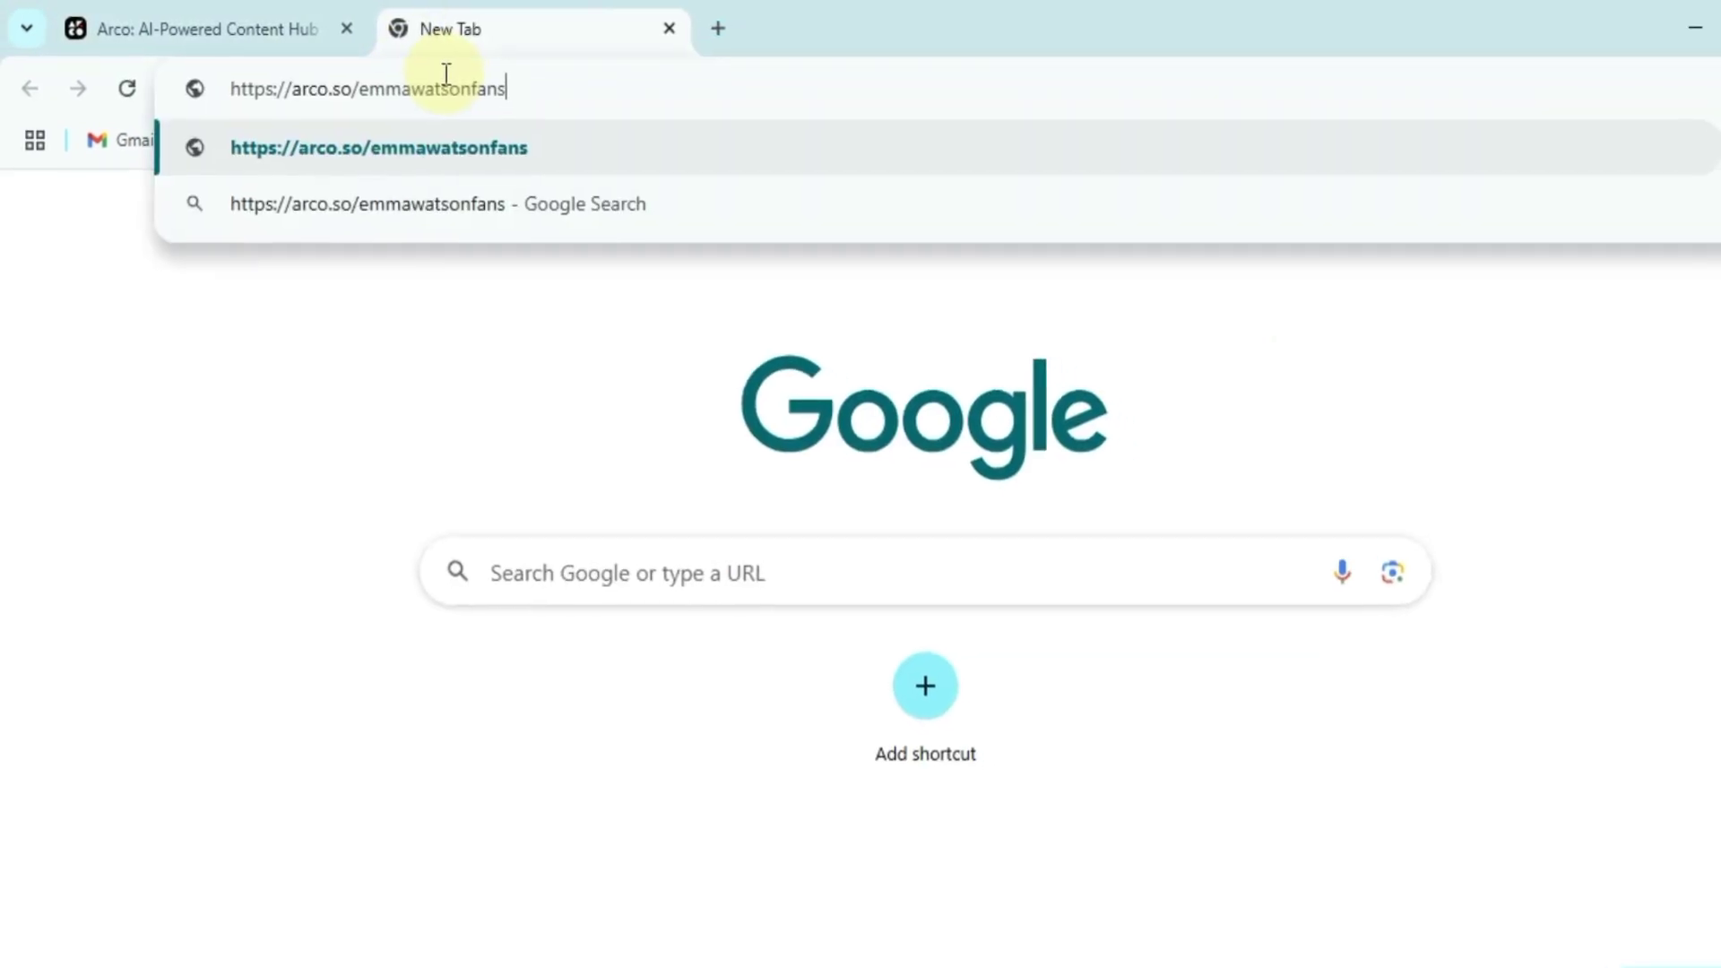
{"action": "key", "text": "Return"}
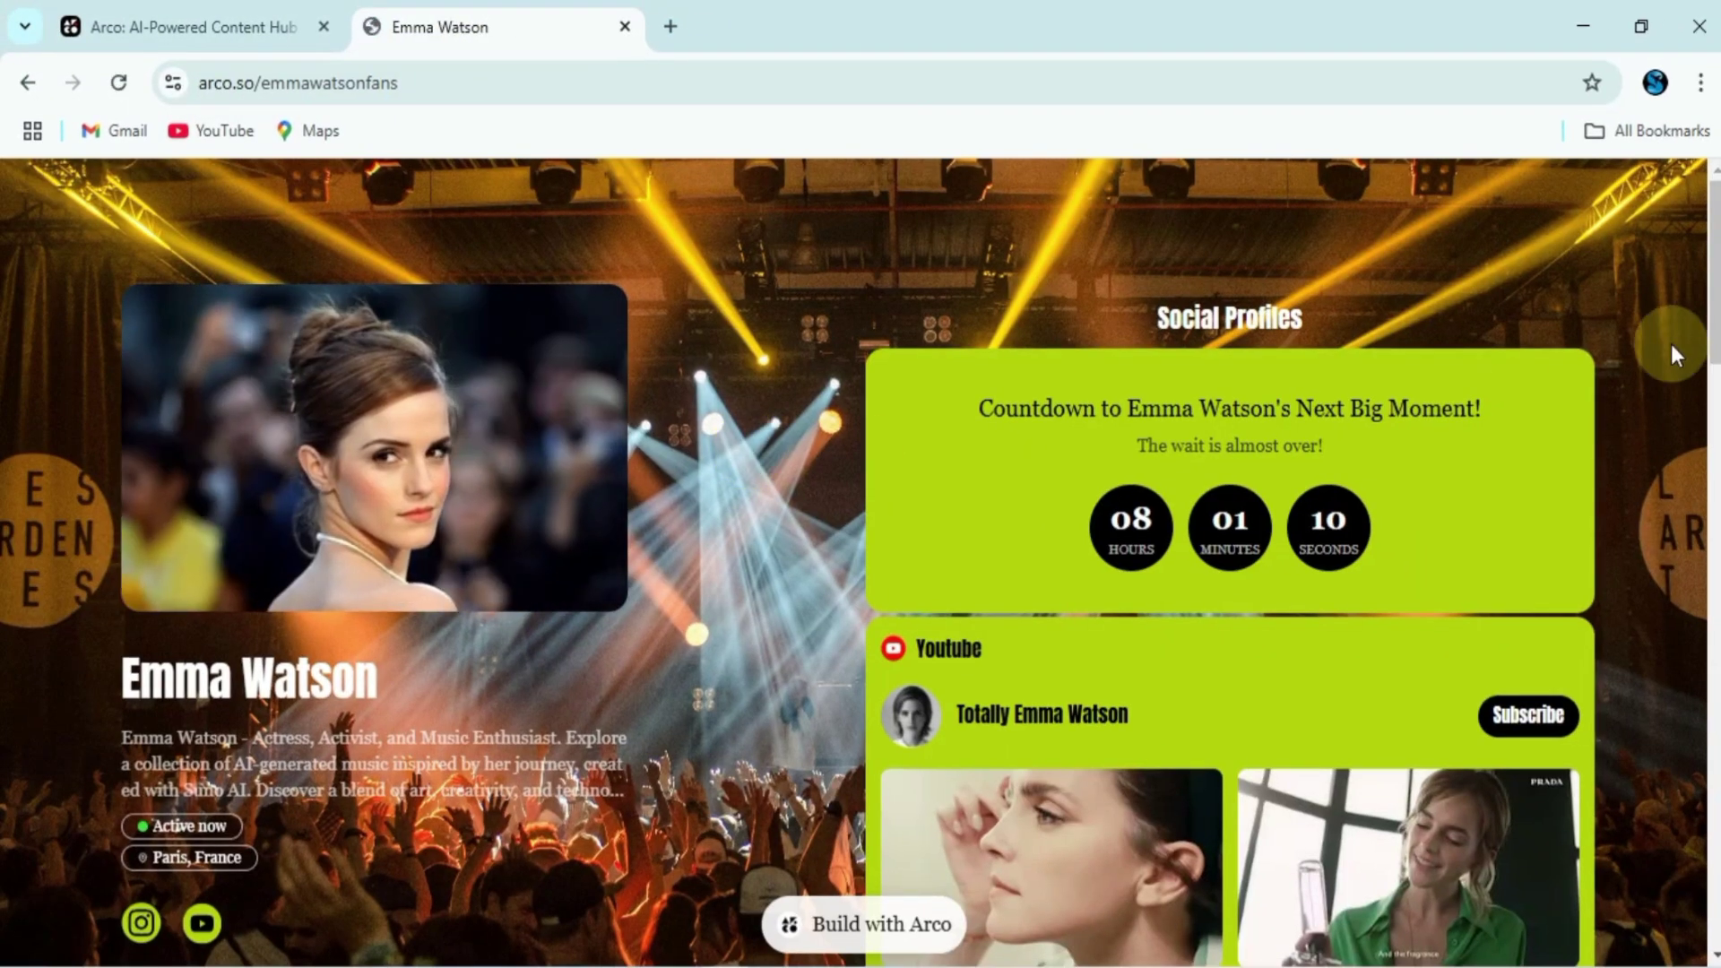
{"action": "mouse_move", "coordinate": [1714, 305]}
{"action": "left_mouse_down"}
{"action": "mouse_move", "coordinate": [1714, 802]}
{"action": "mouse_move", "coordinate": [1715, 269]}
{"action": "left_mouse_up"}
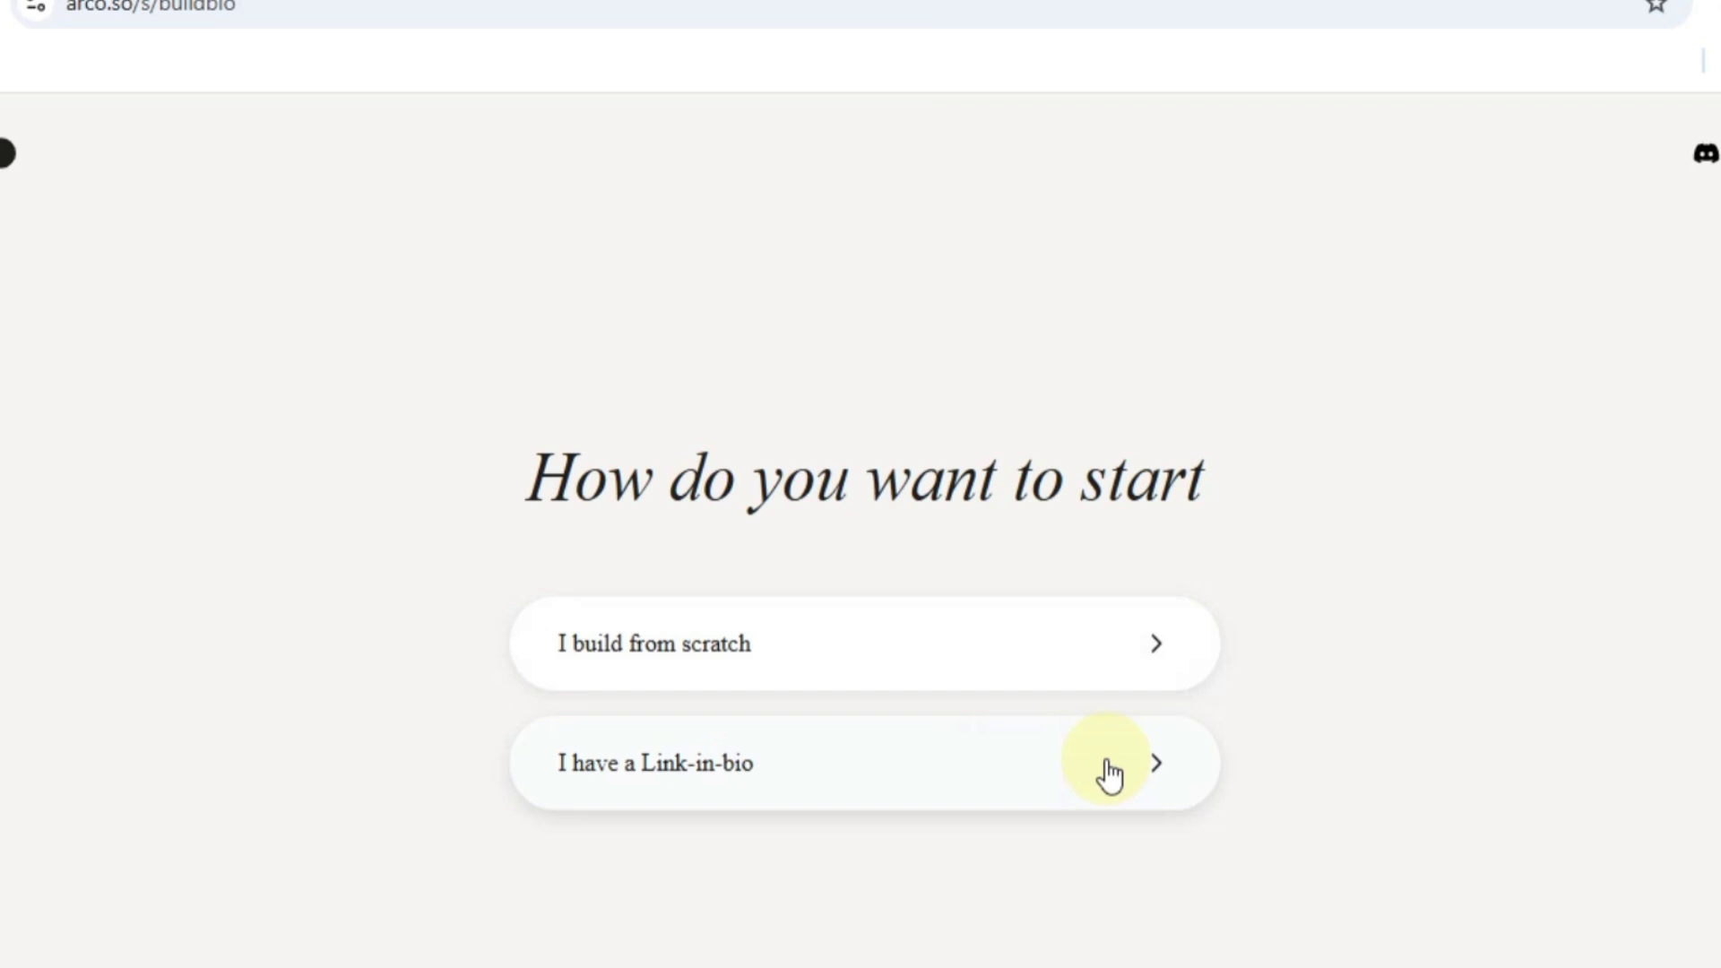
Choose link-in-bio import and fill the Beacons field with Ronaldo's Beacons shop URL
{"action": "left_click", "coordinate": [1188, 773]}
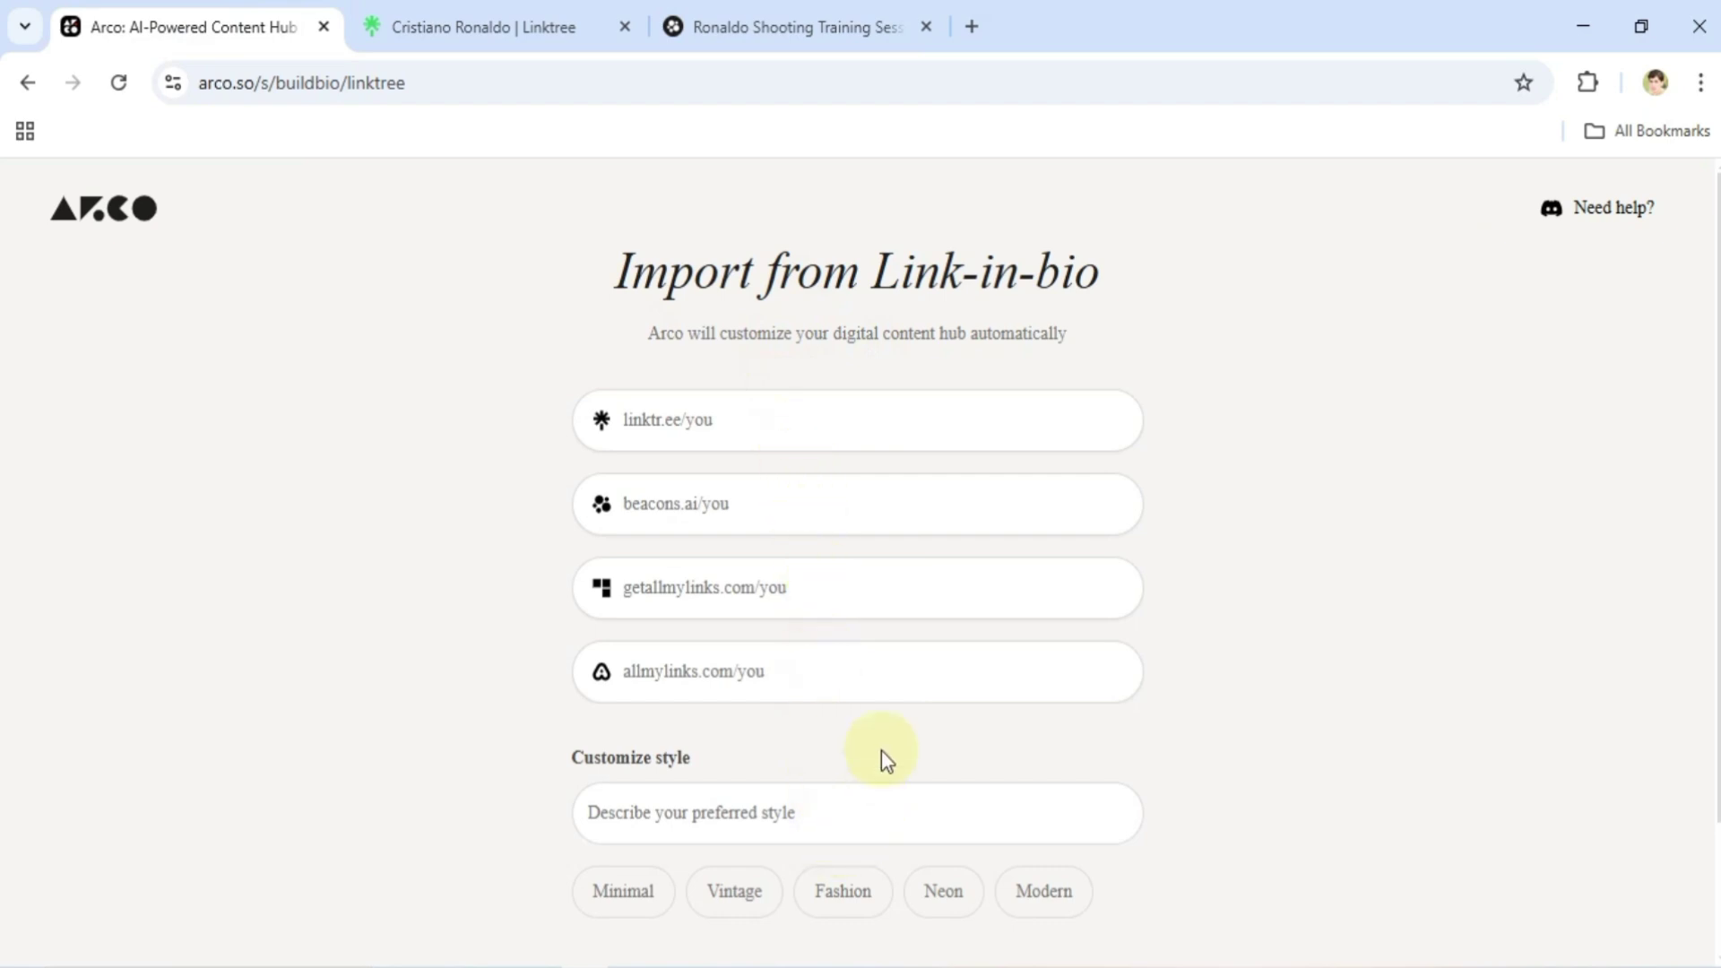
{"action": "left_click", "coordinate": [797, 26]}
{"action": "left_click", "coordinate": [615, 81]}
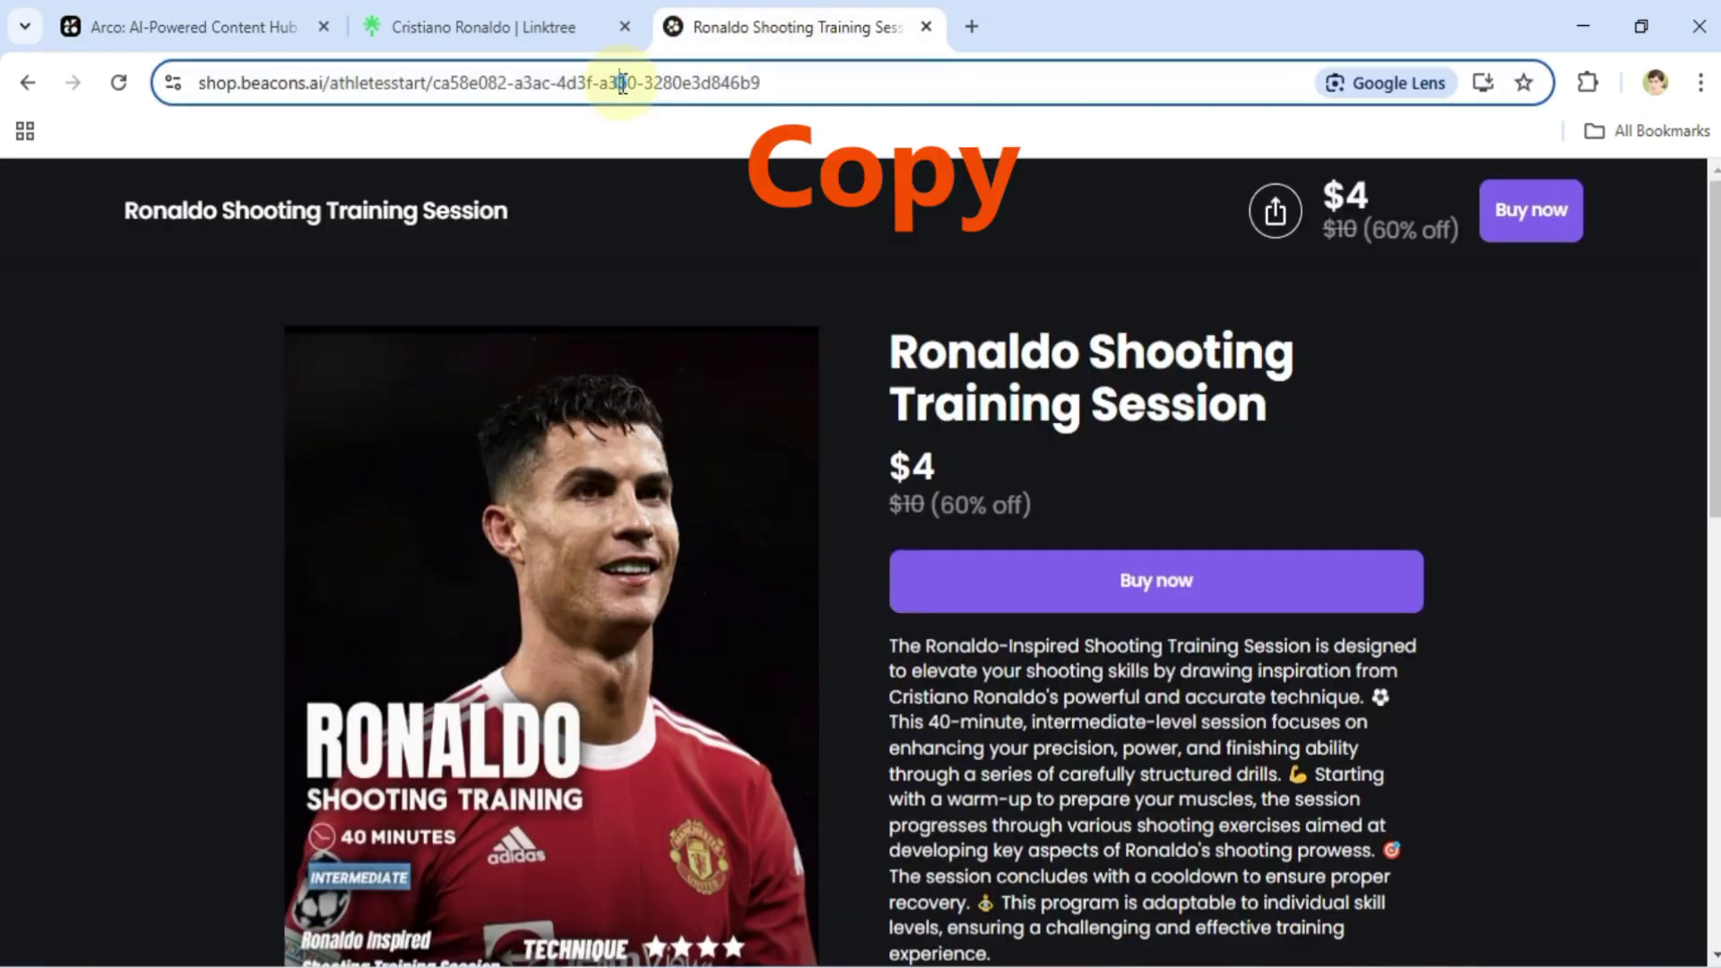
{"action": "right_click", "coordinate": [622, 84]}
{"action": "left_click", "coordinate": [756, 331]}
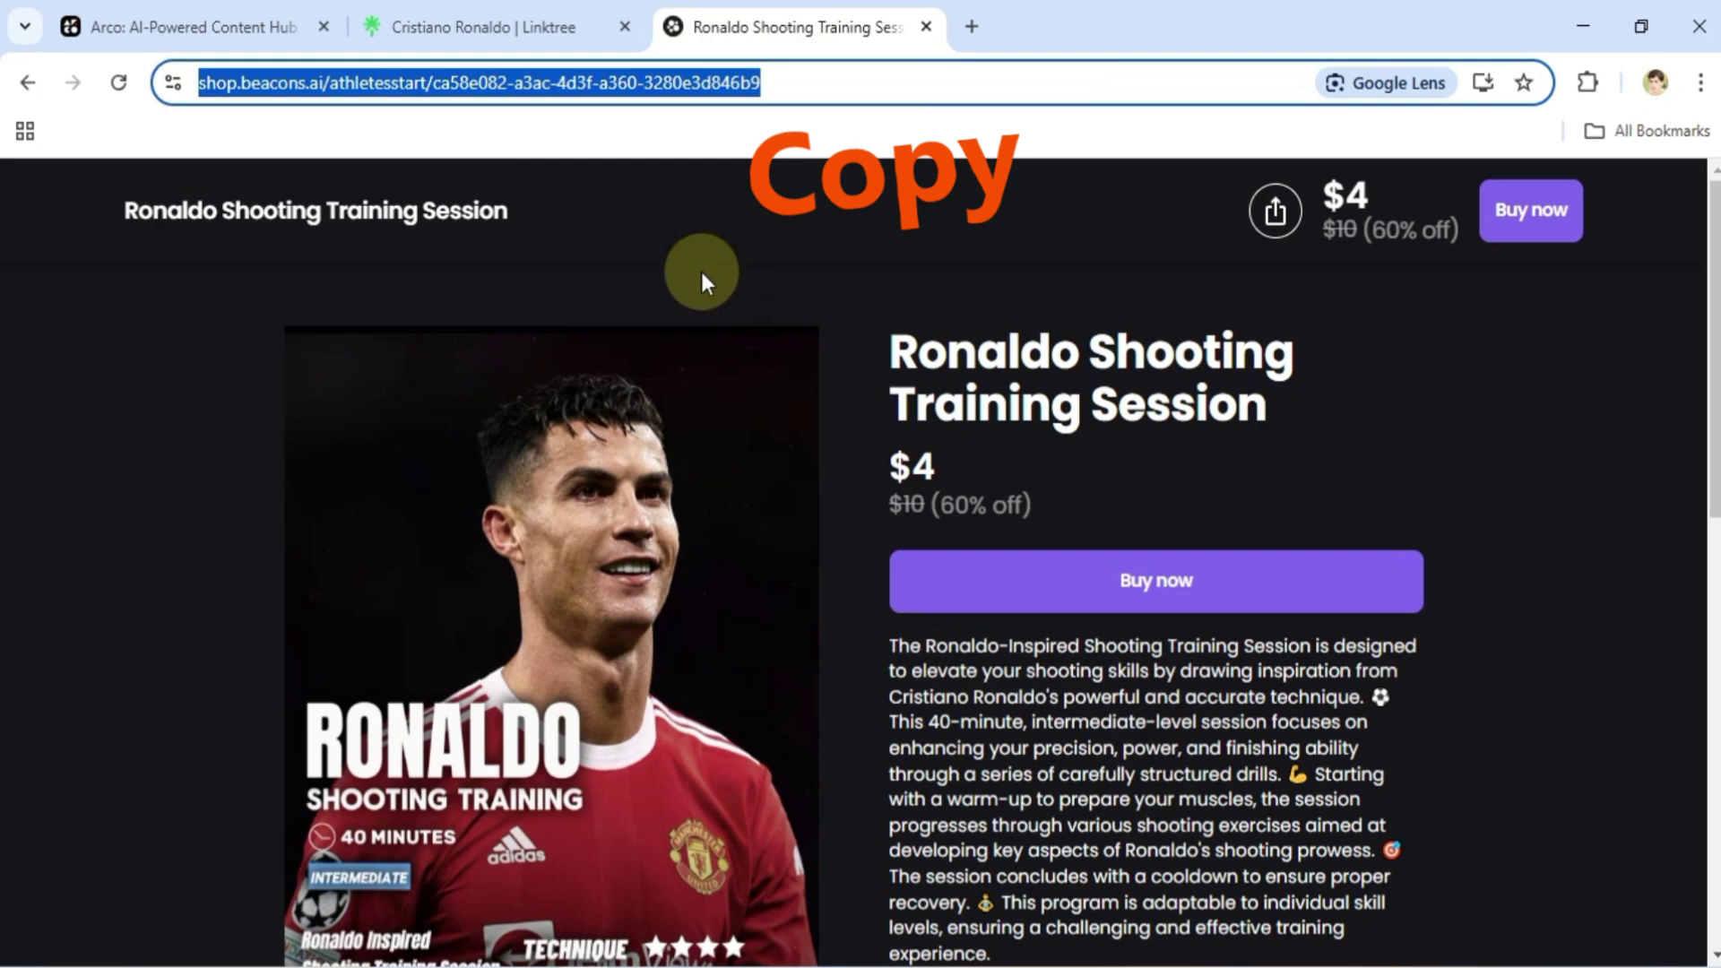
{"action": "left_click", "coordinate": [224, 29]}
{"action": "right_click", "coordinate": [716, 511]}
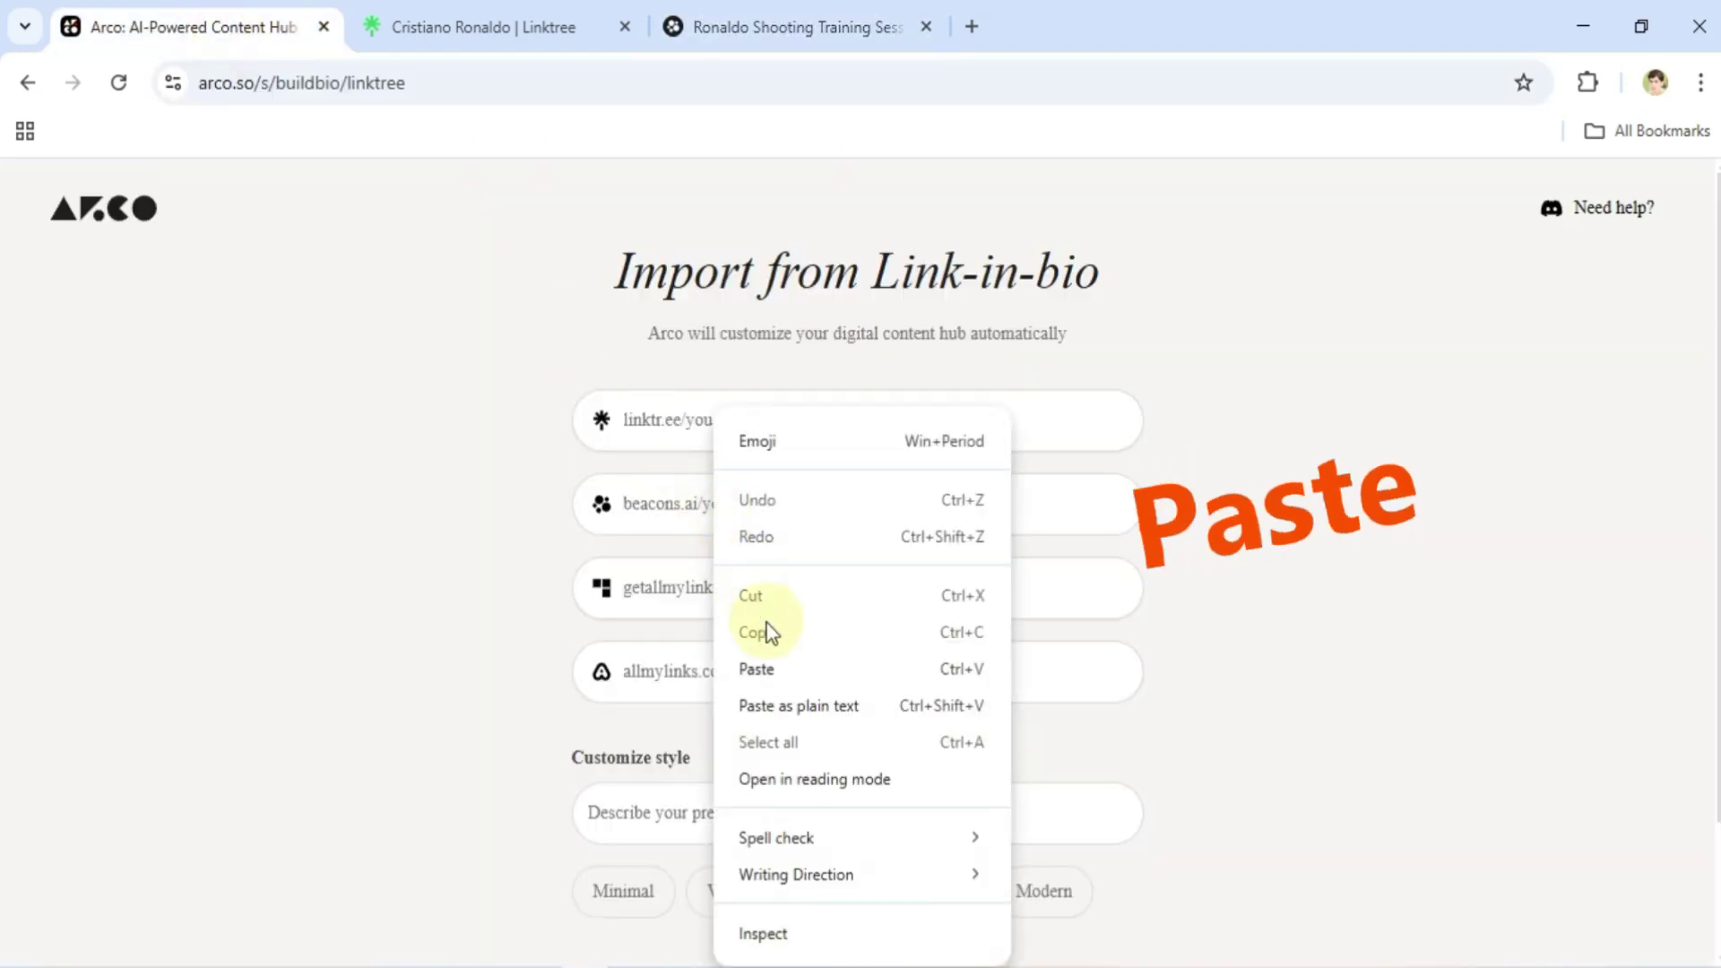
{"action": "left_click", "coordinate": [757, 669]}
{"action": "left_click", "coordinate": [1210, 572]}
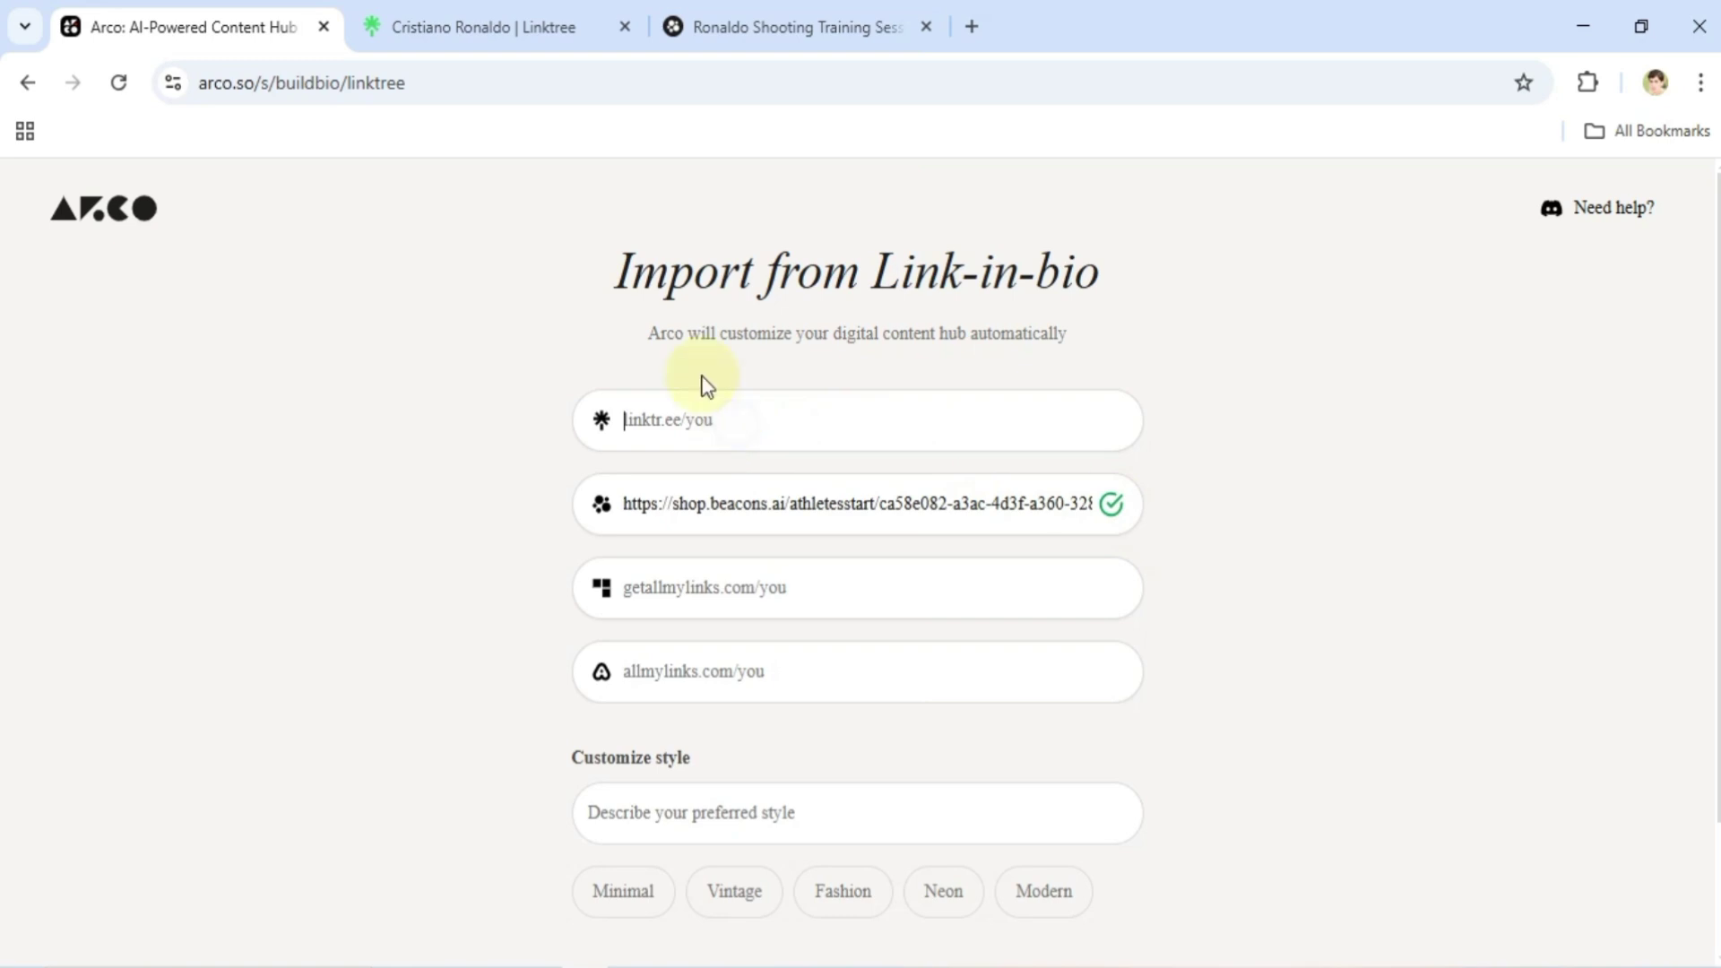
Fill the Linktree field with Ronaldo's Linktree page URL
{"action": "left_click", "coordinate": [484, 27]}
{"action": "right_click", "coordinate": [331, 86]}
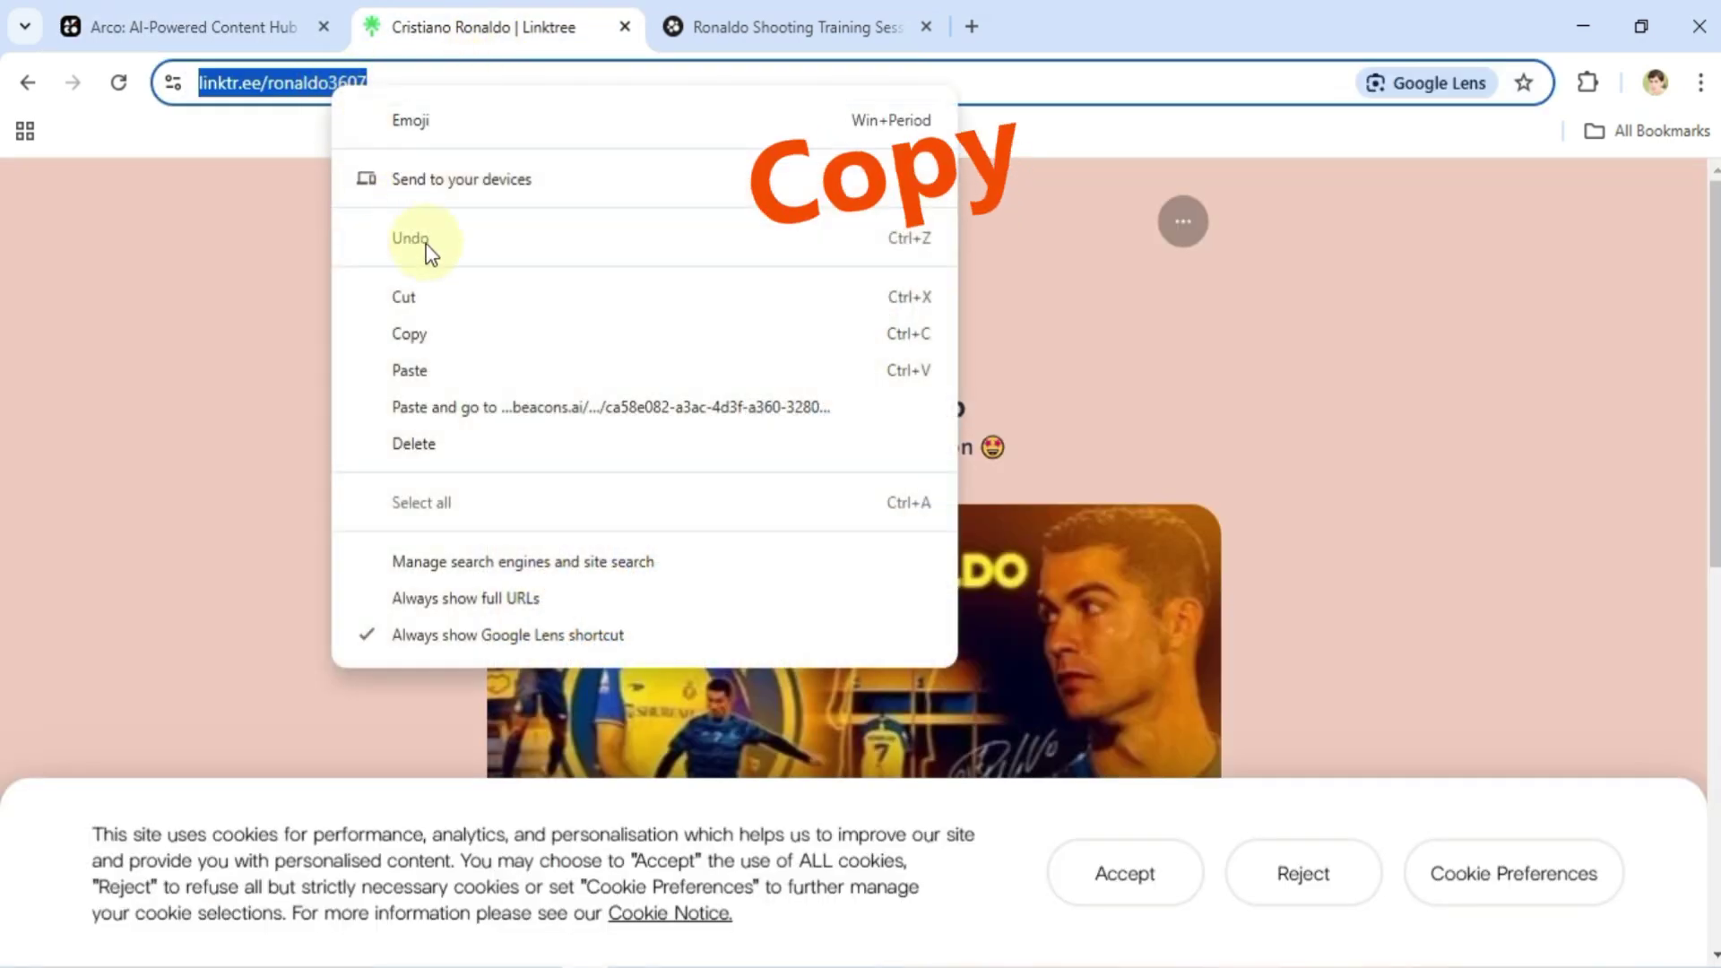
{"action": "left_click", "coordinate": [451, 336]}
{"action": "left_click", "coordinate": [233, 31]}
{"action": "right_click", "coordinate": [747, 433]}
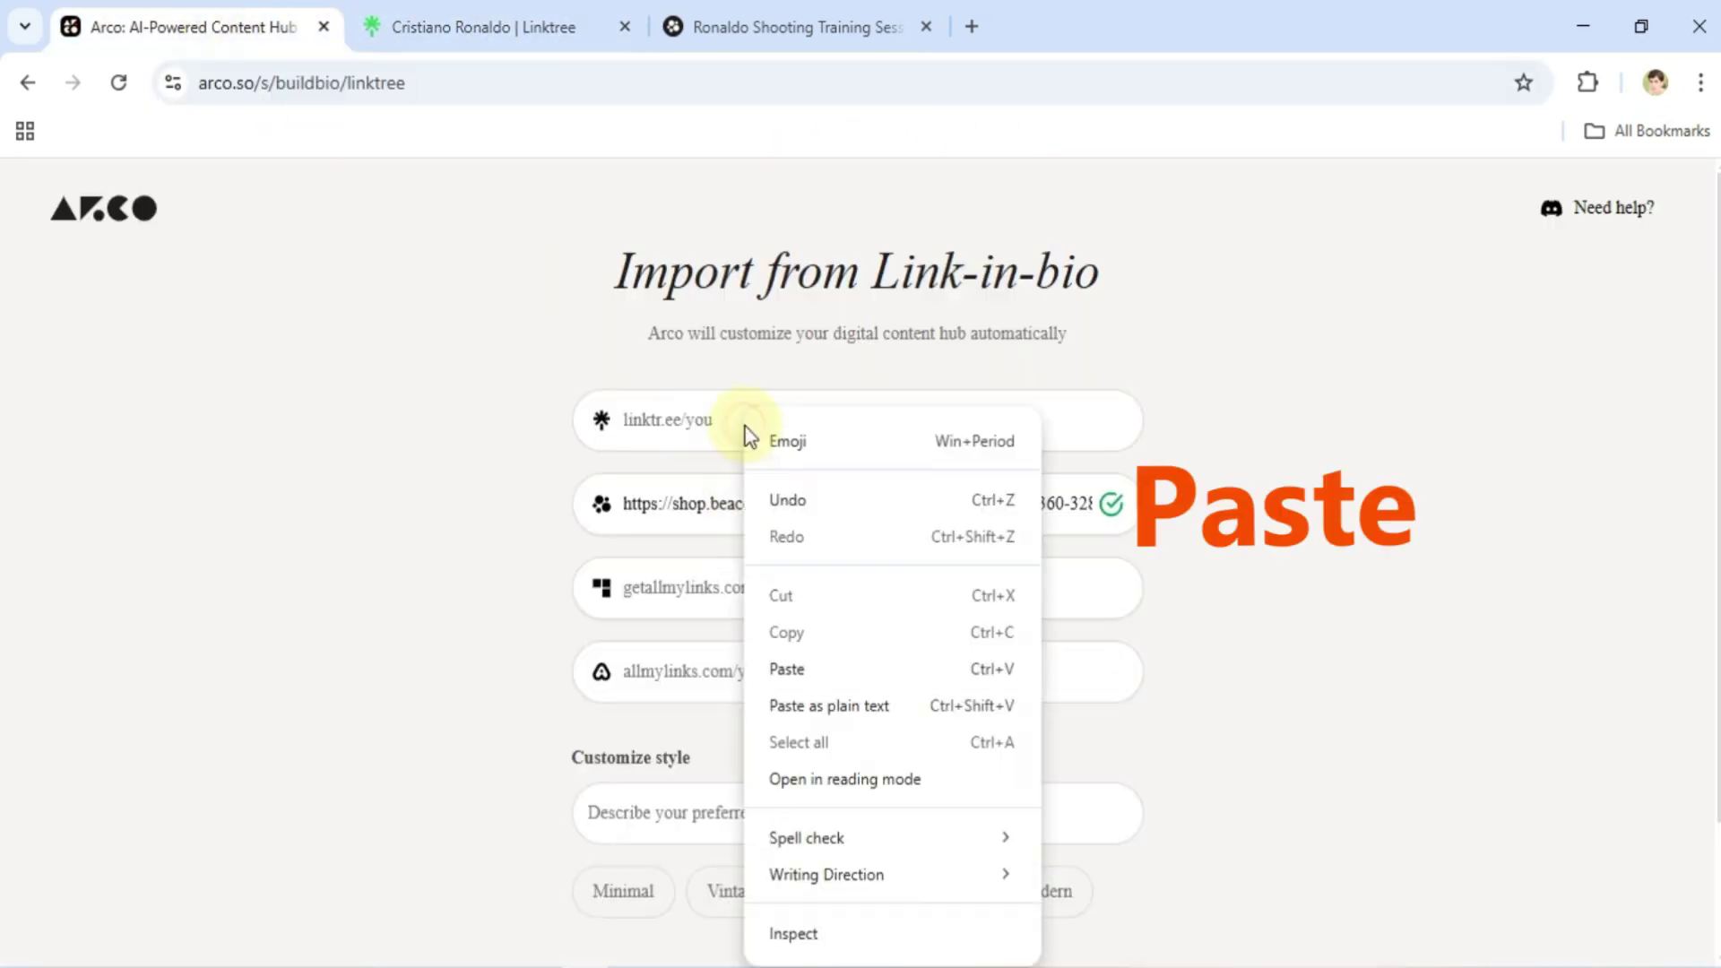
{"action": "left_click", "coordinate": [825, 665]}
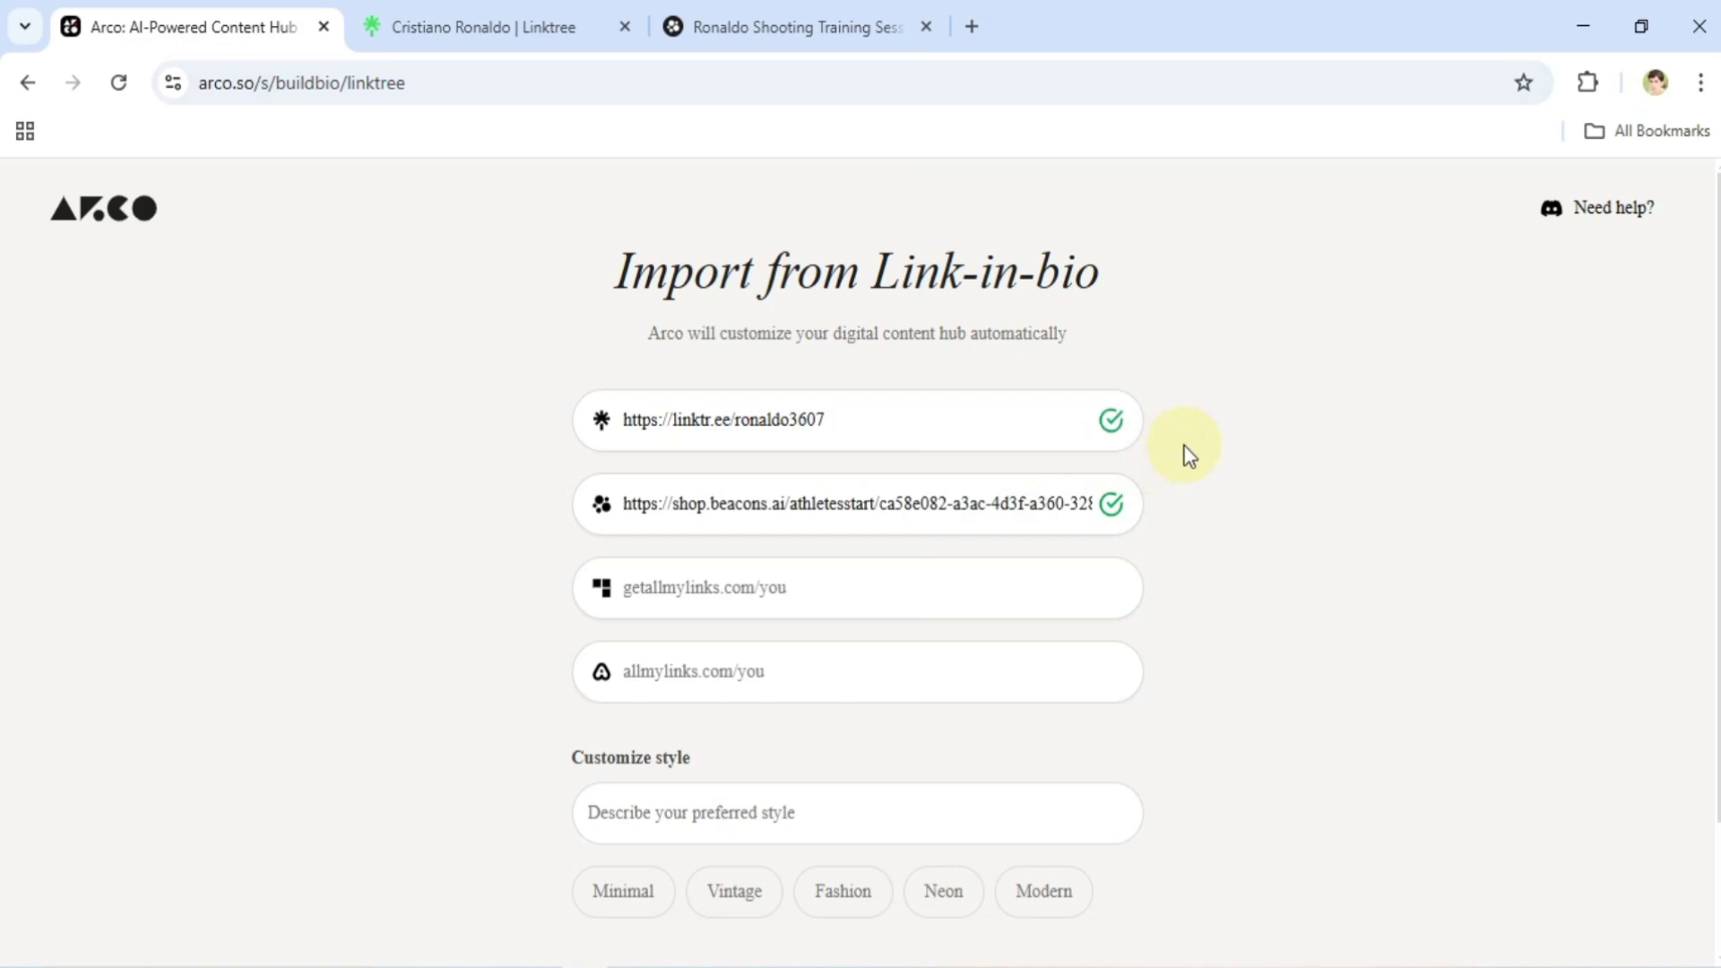
Describe the style as 'sleek and modern minimal website with a clean, uncluttered layout.'
{"action": "scroll", "coordinate": [943, 679], "scroll_direction": "down", "scroll_amount": 2}
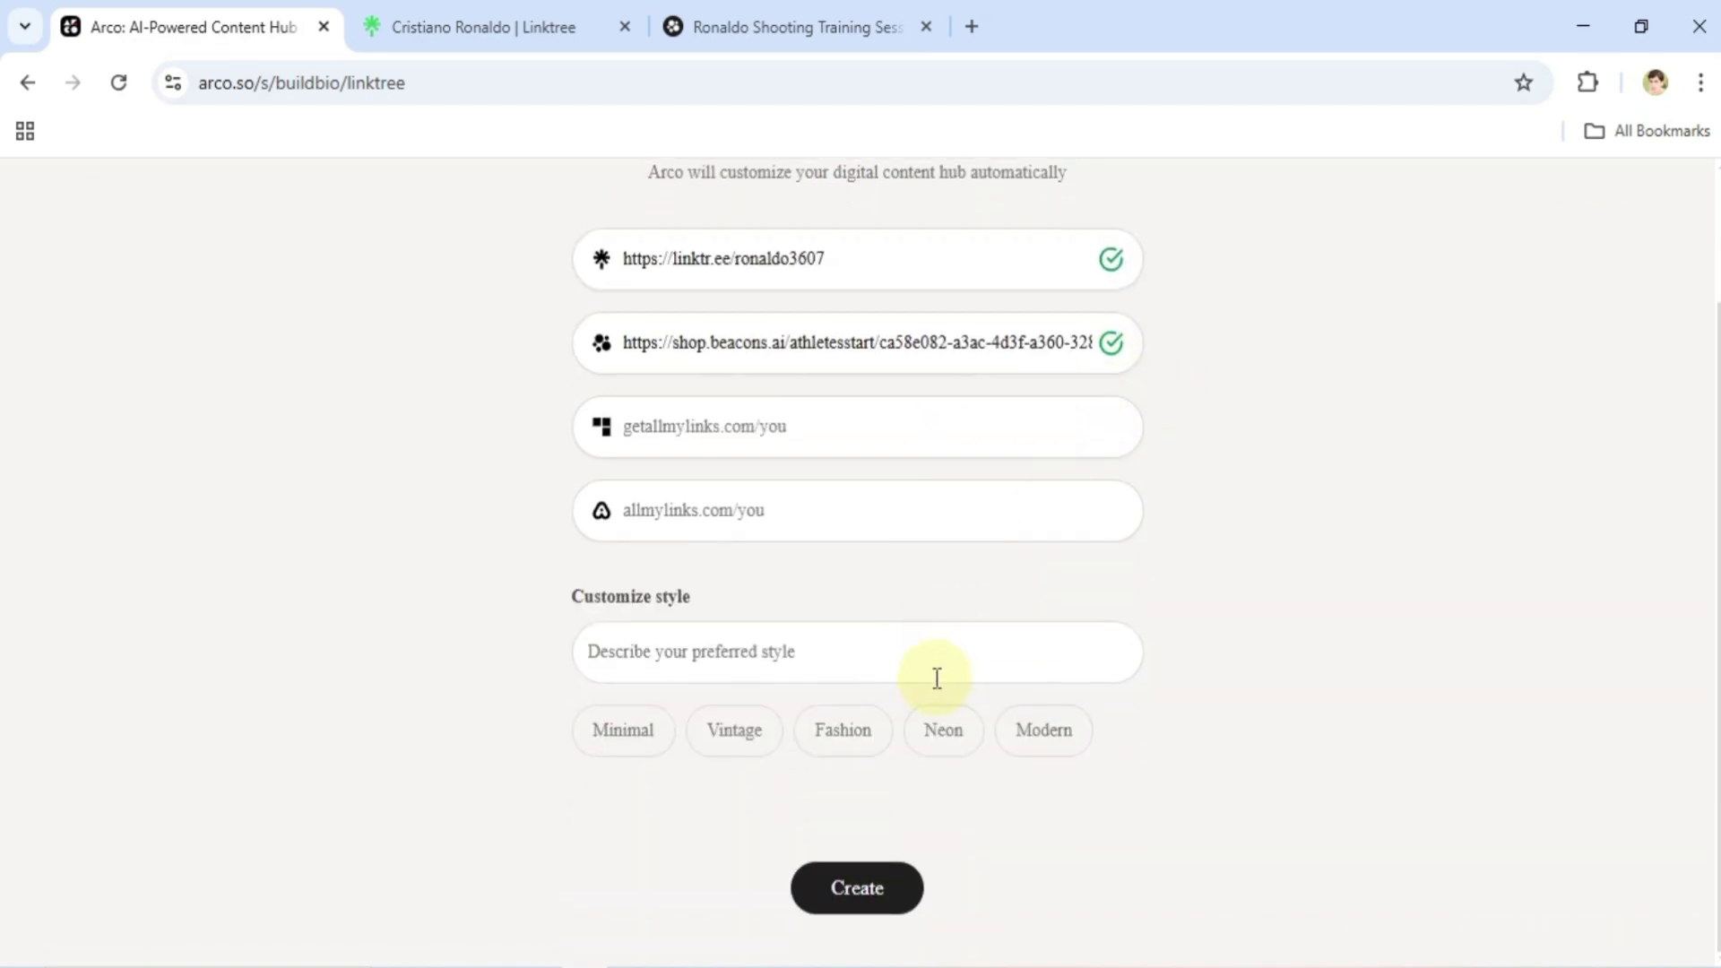
{"action": "type", "text": "Create asleek and modern minimal website with a clean, uncluttered layout."}
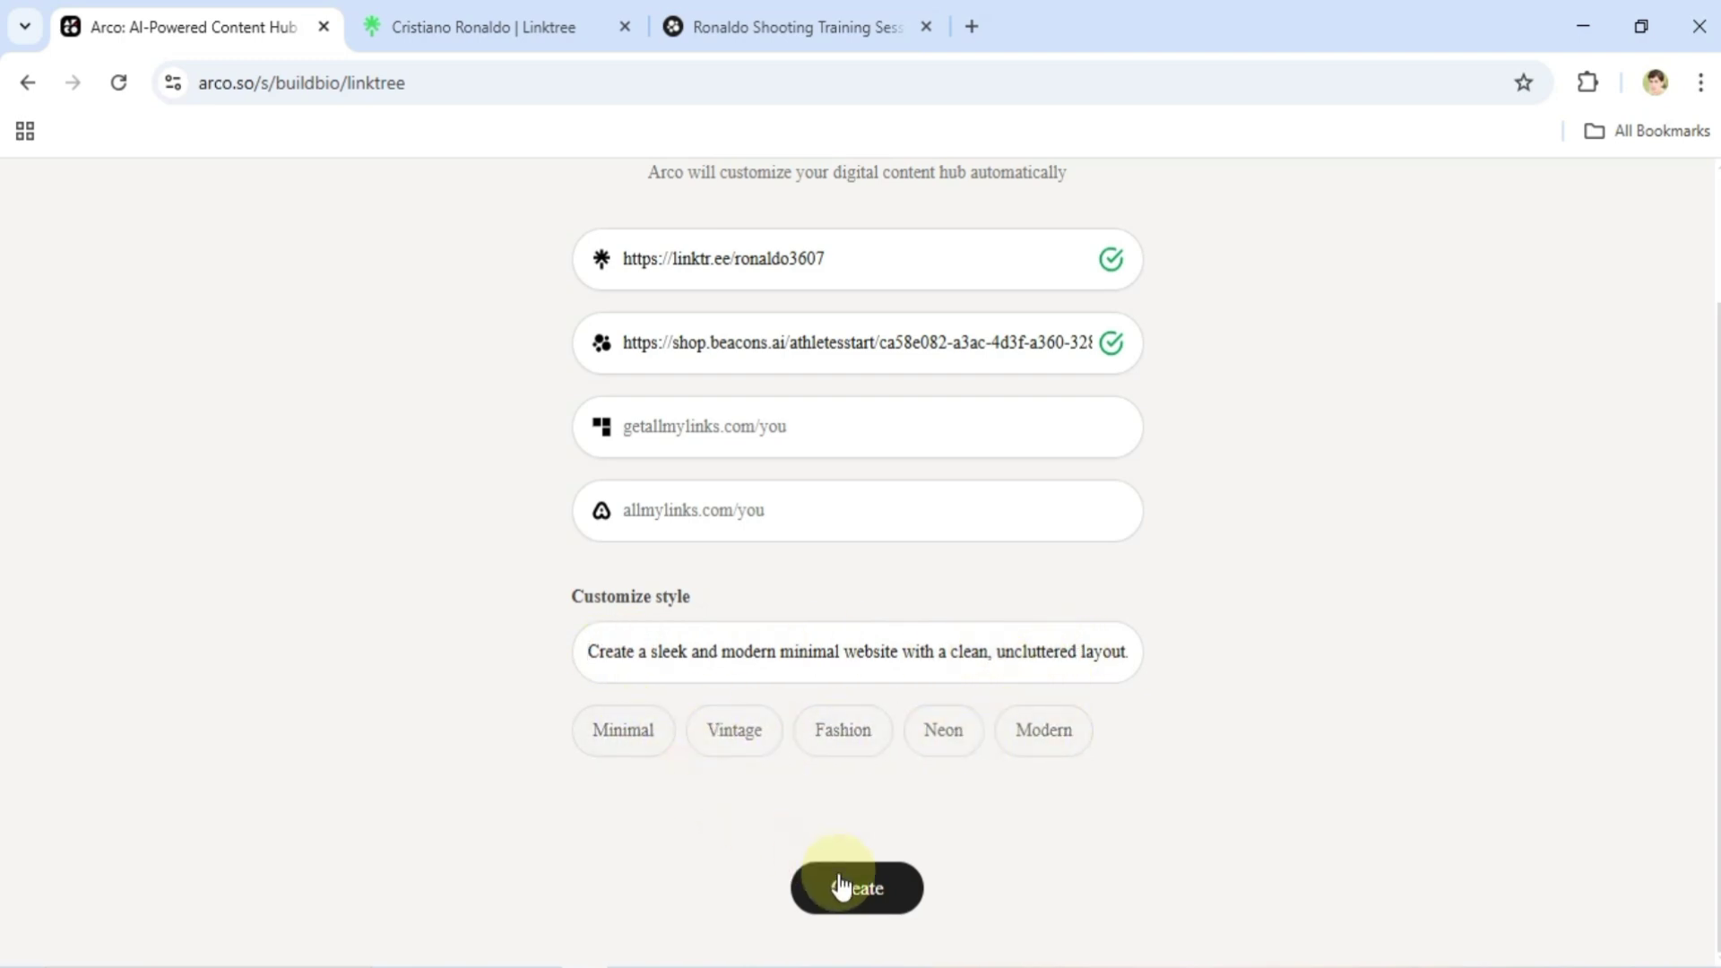
{"action": "scroll", "coordinate": [923, 839], "scroll_direction": "up", "scroll_amount": 2}
{"action": "scroll", "coordinate": [897, 859], "scroll_direction": "down", "scroll_amount": 2}
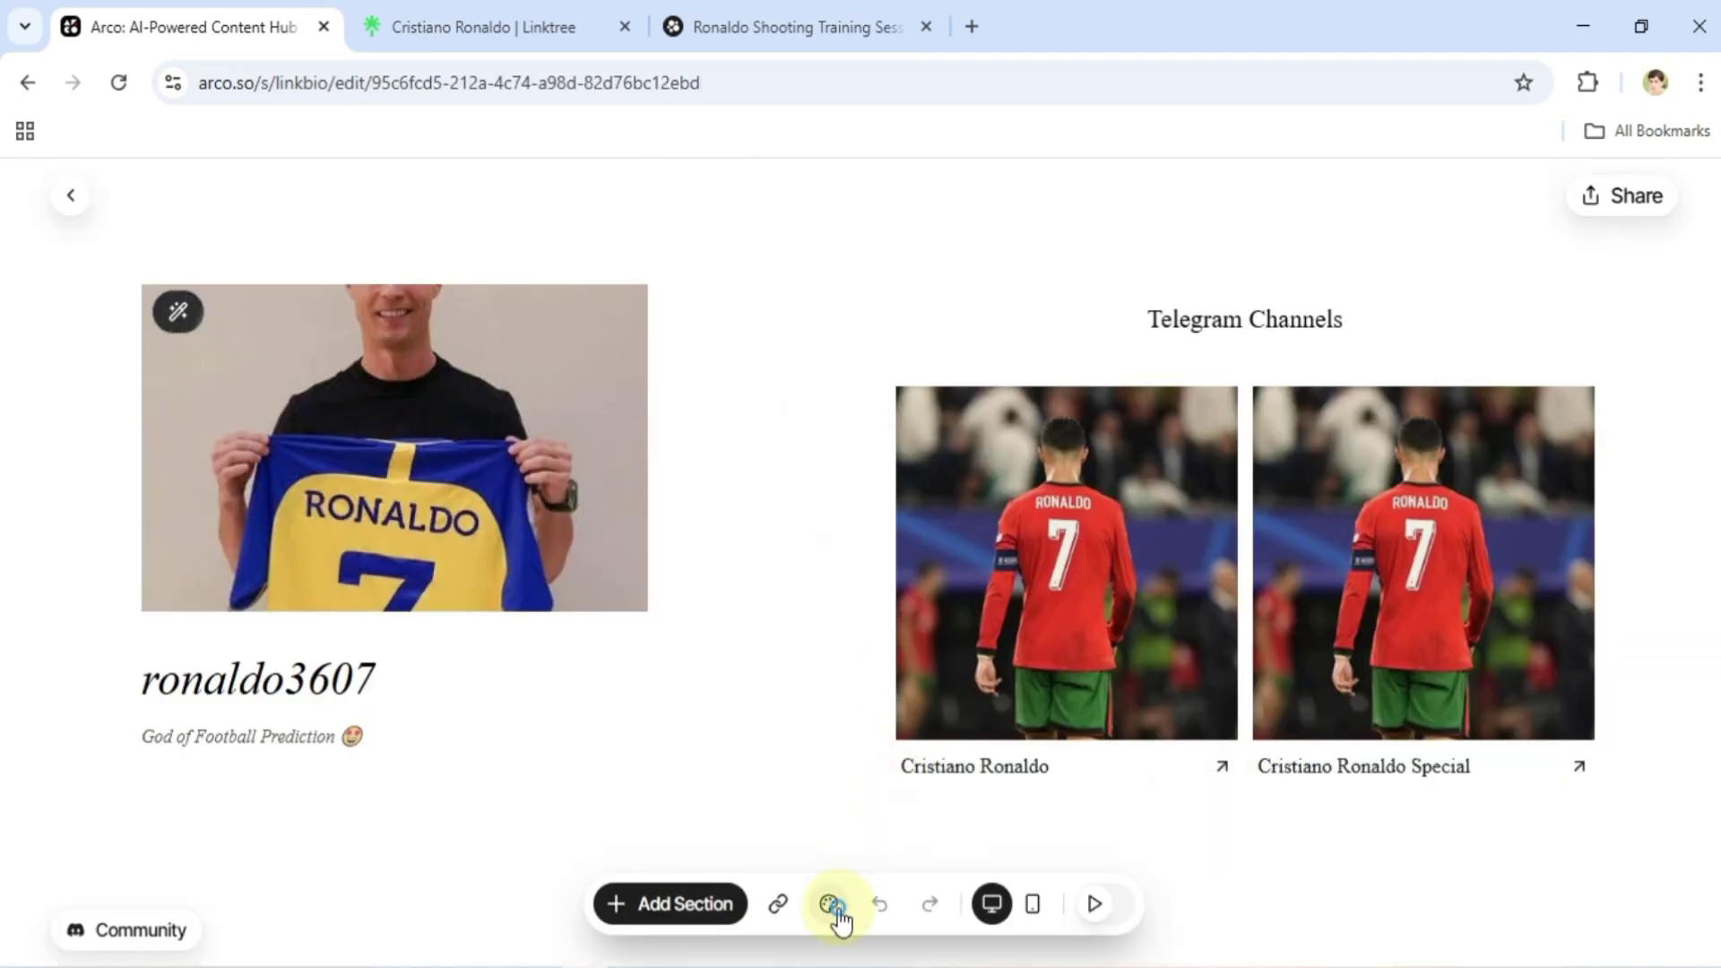
Apply the dark page template with a round profile avatar
{"action": "left_click", "coordinate": [830, 905]}
{"action": "left_click", "coordinate": [869, 695]}
{"action": "left_click", "coordinate": [1013, 692]}
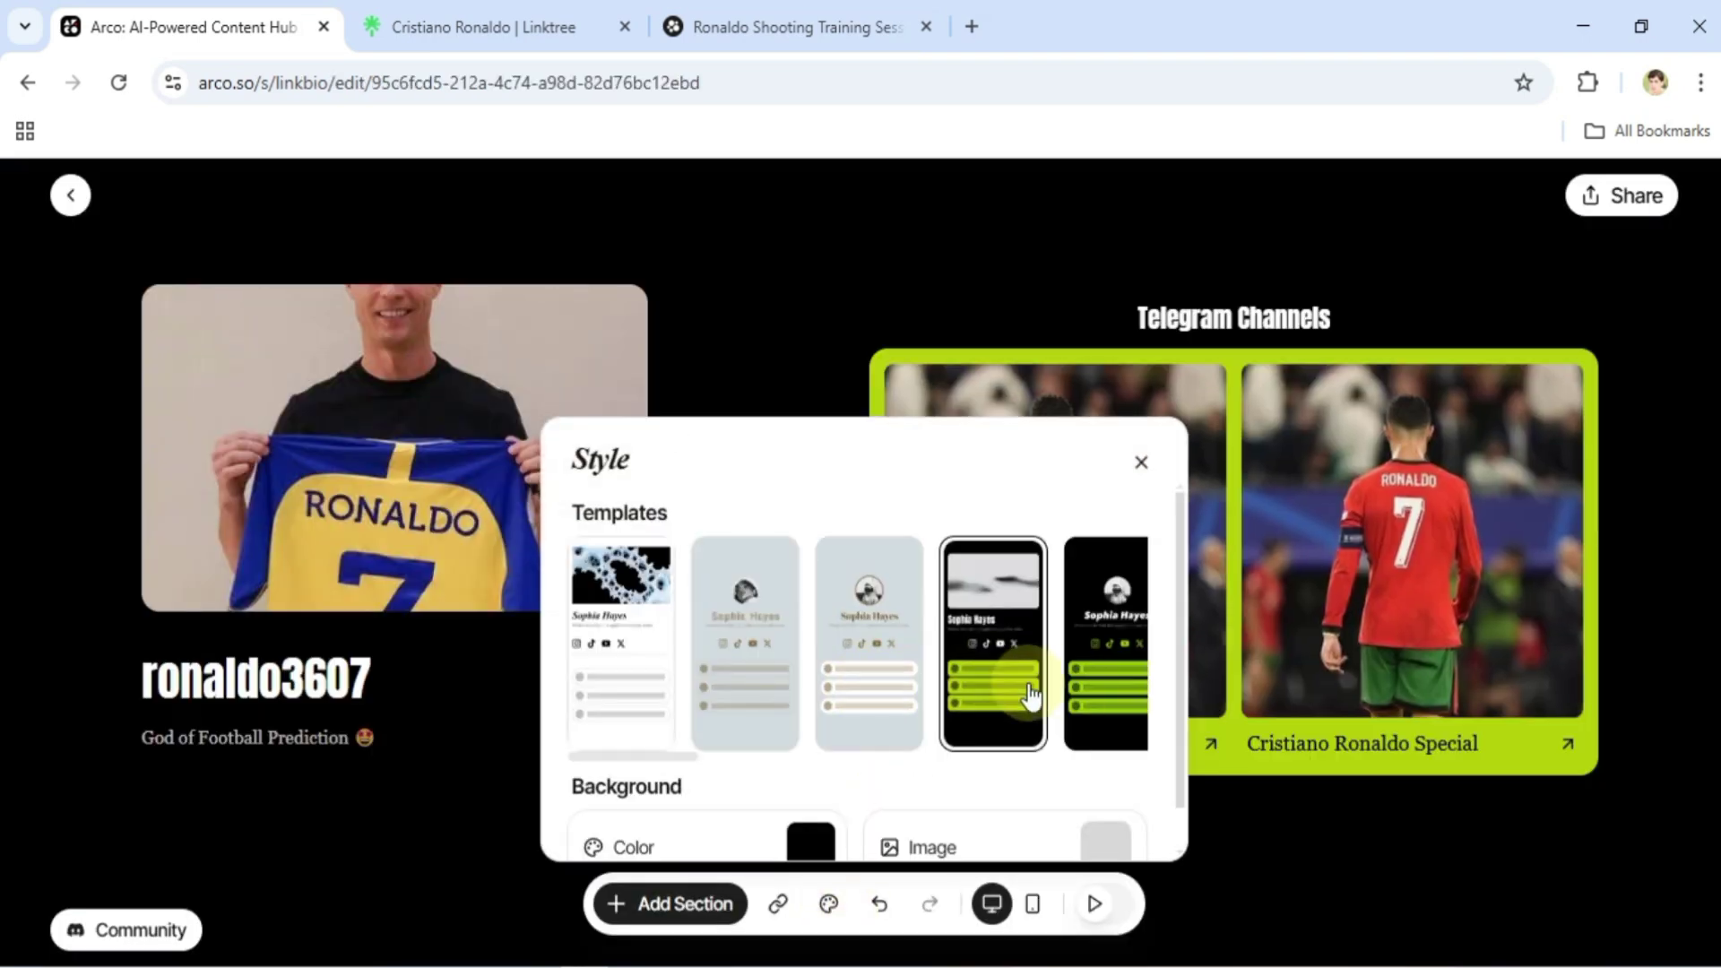
{"action": "left_click", "coordinate": [1089, 684]}
{"action": "scroll", "coordinate": [1088, 683], "scroll_direction": "down", "scroll_amount": 1}
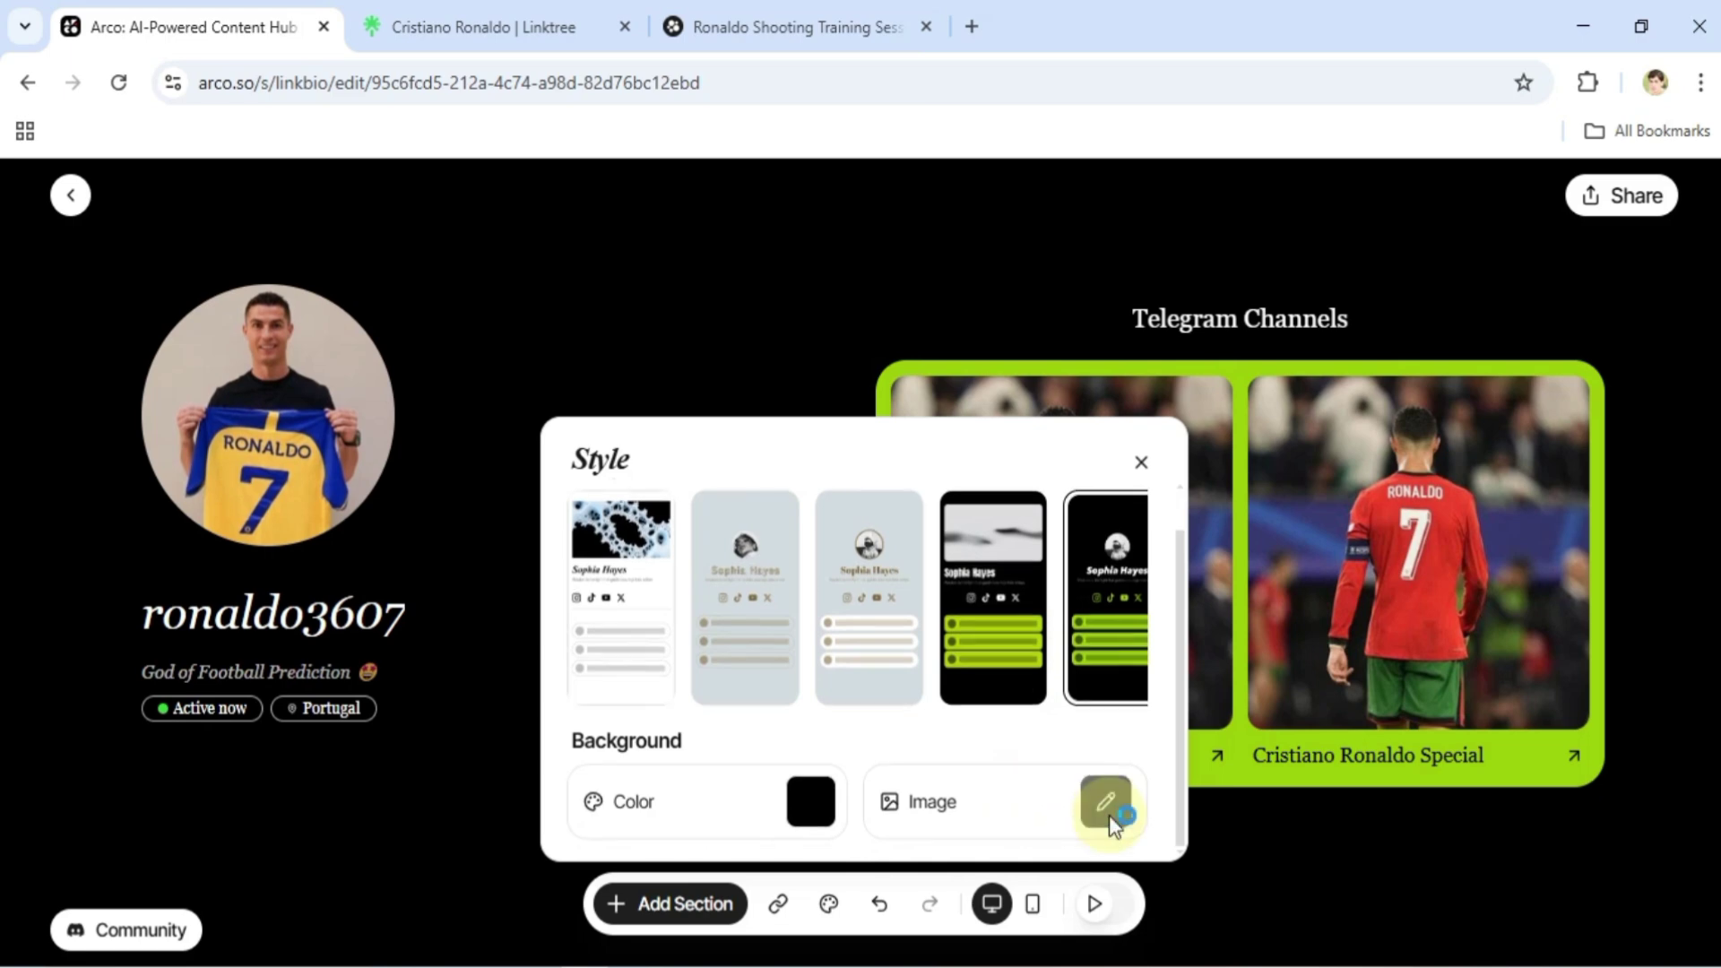
Set the Cristiano Ronaldo wallpaper as the page background image
{"action": "left_click", "coordinate": [1110, 815]}
{"action": "left_click", "coordinate": [979, 464]}
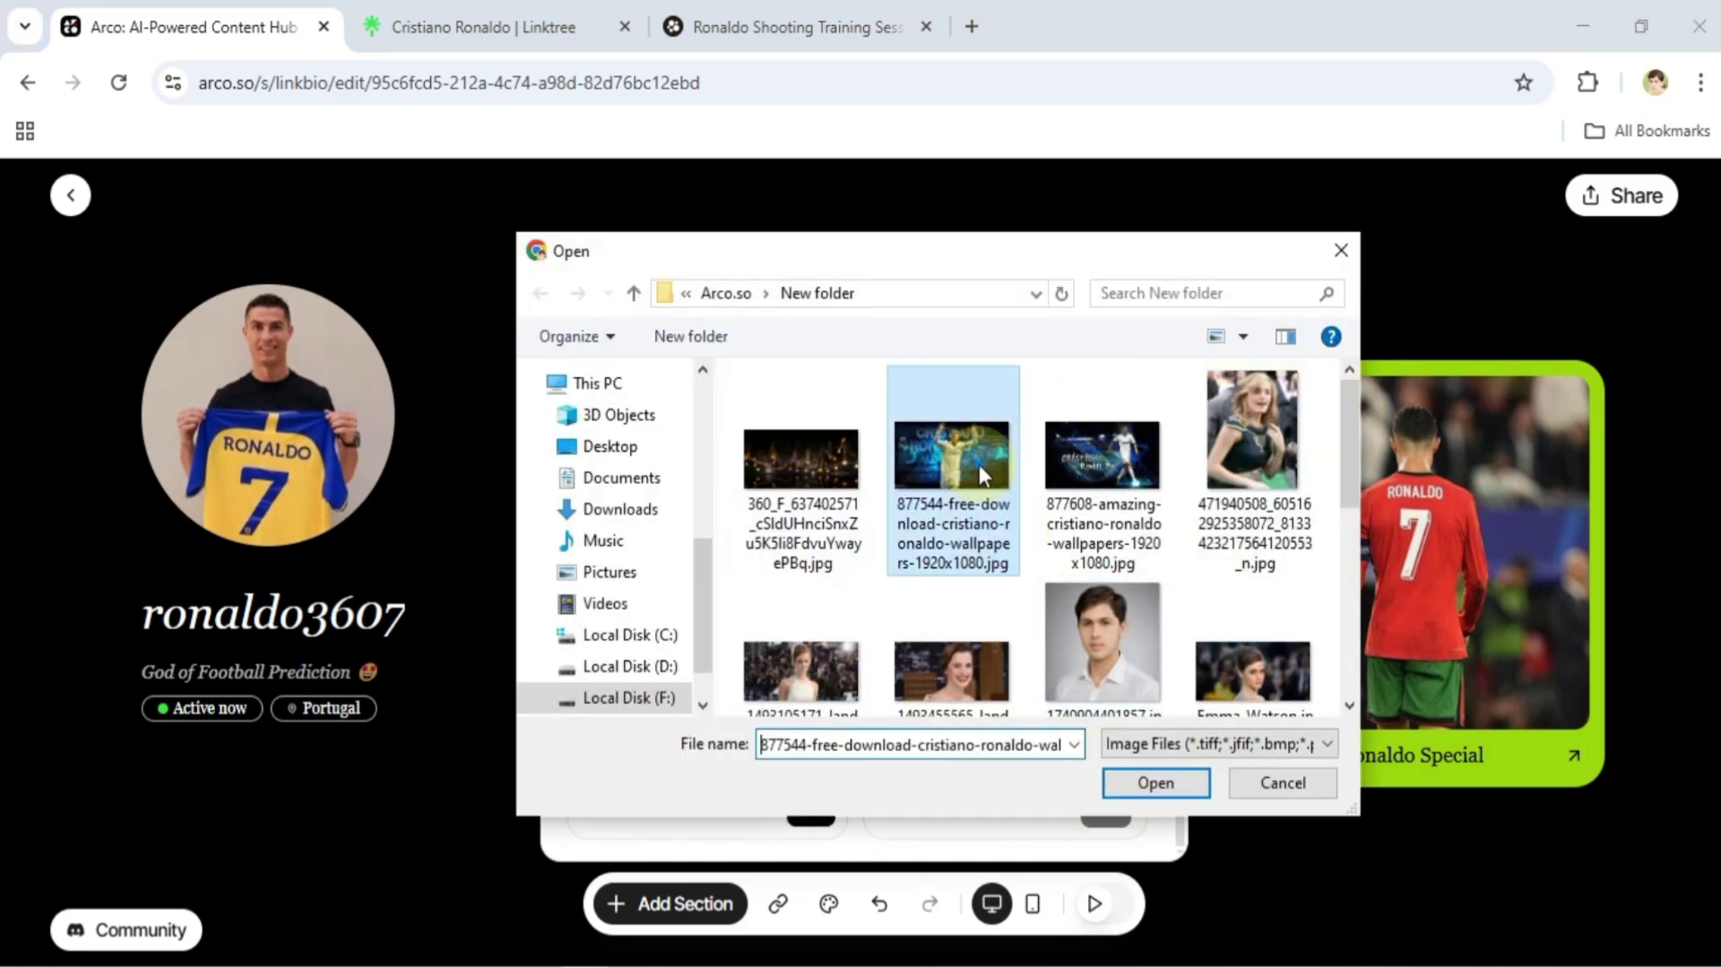
{"action": "left_click", "coordinate": [1149, 785]}
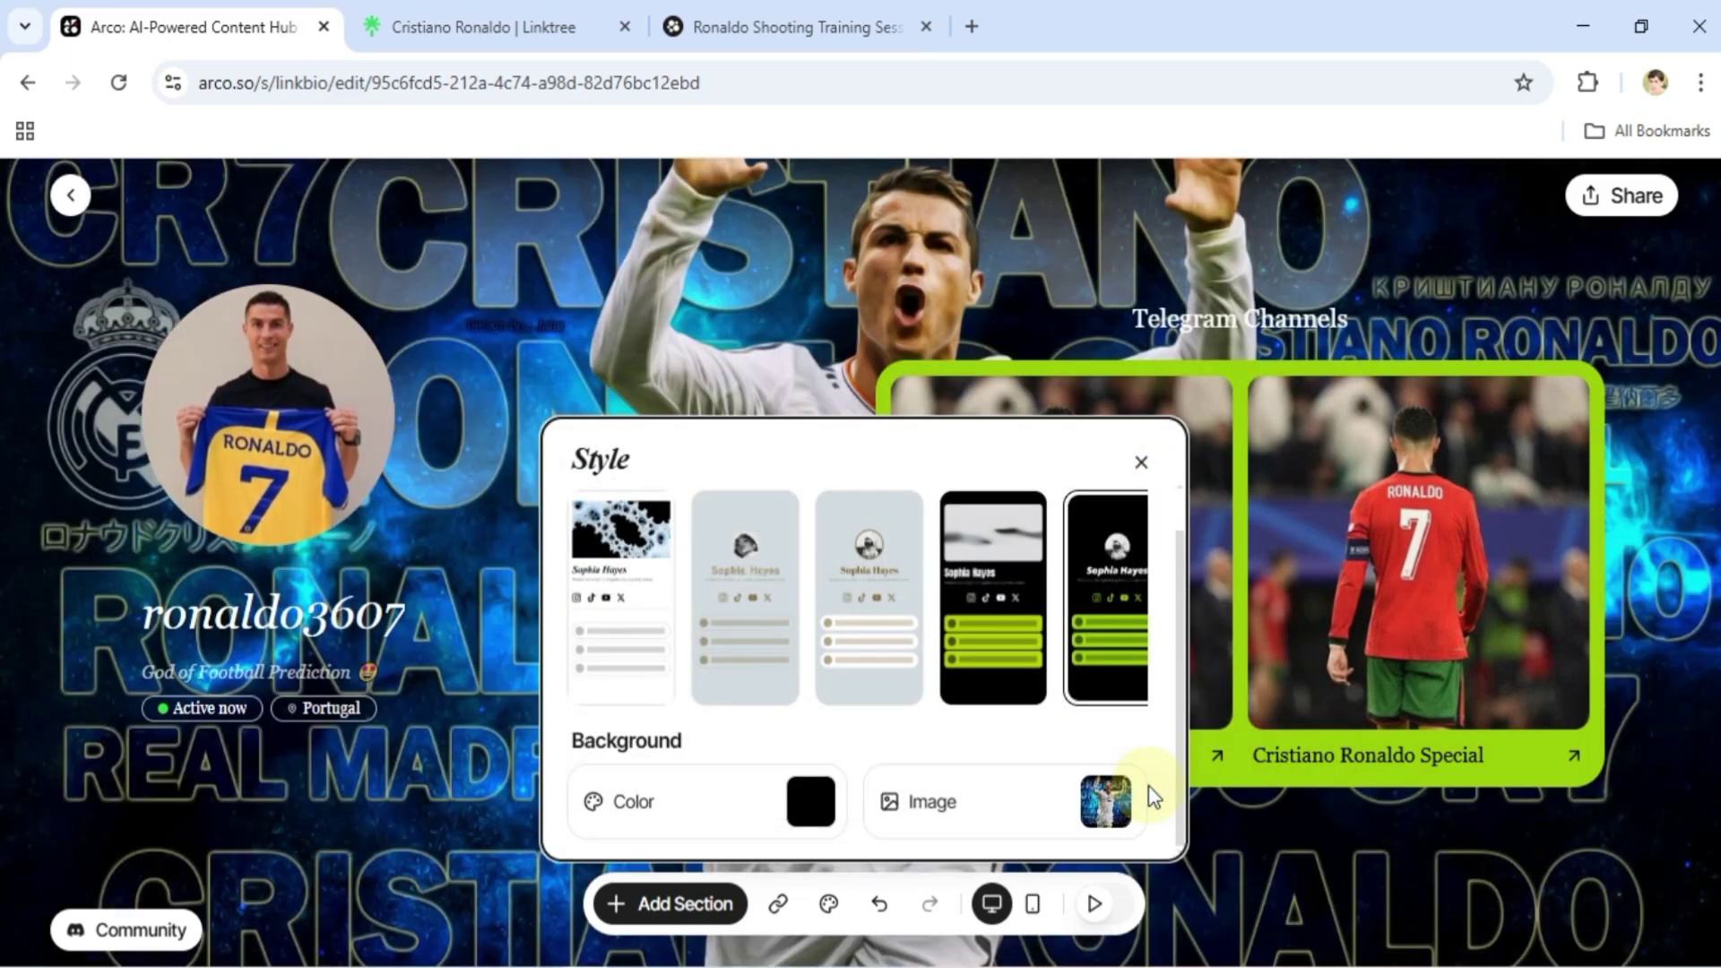
Replace the profile photo with the Ronaldo haircut image and turn on AI Motion
{"action": "left_click", "coordinate": [753, 319]}
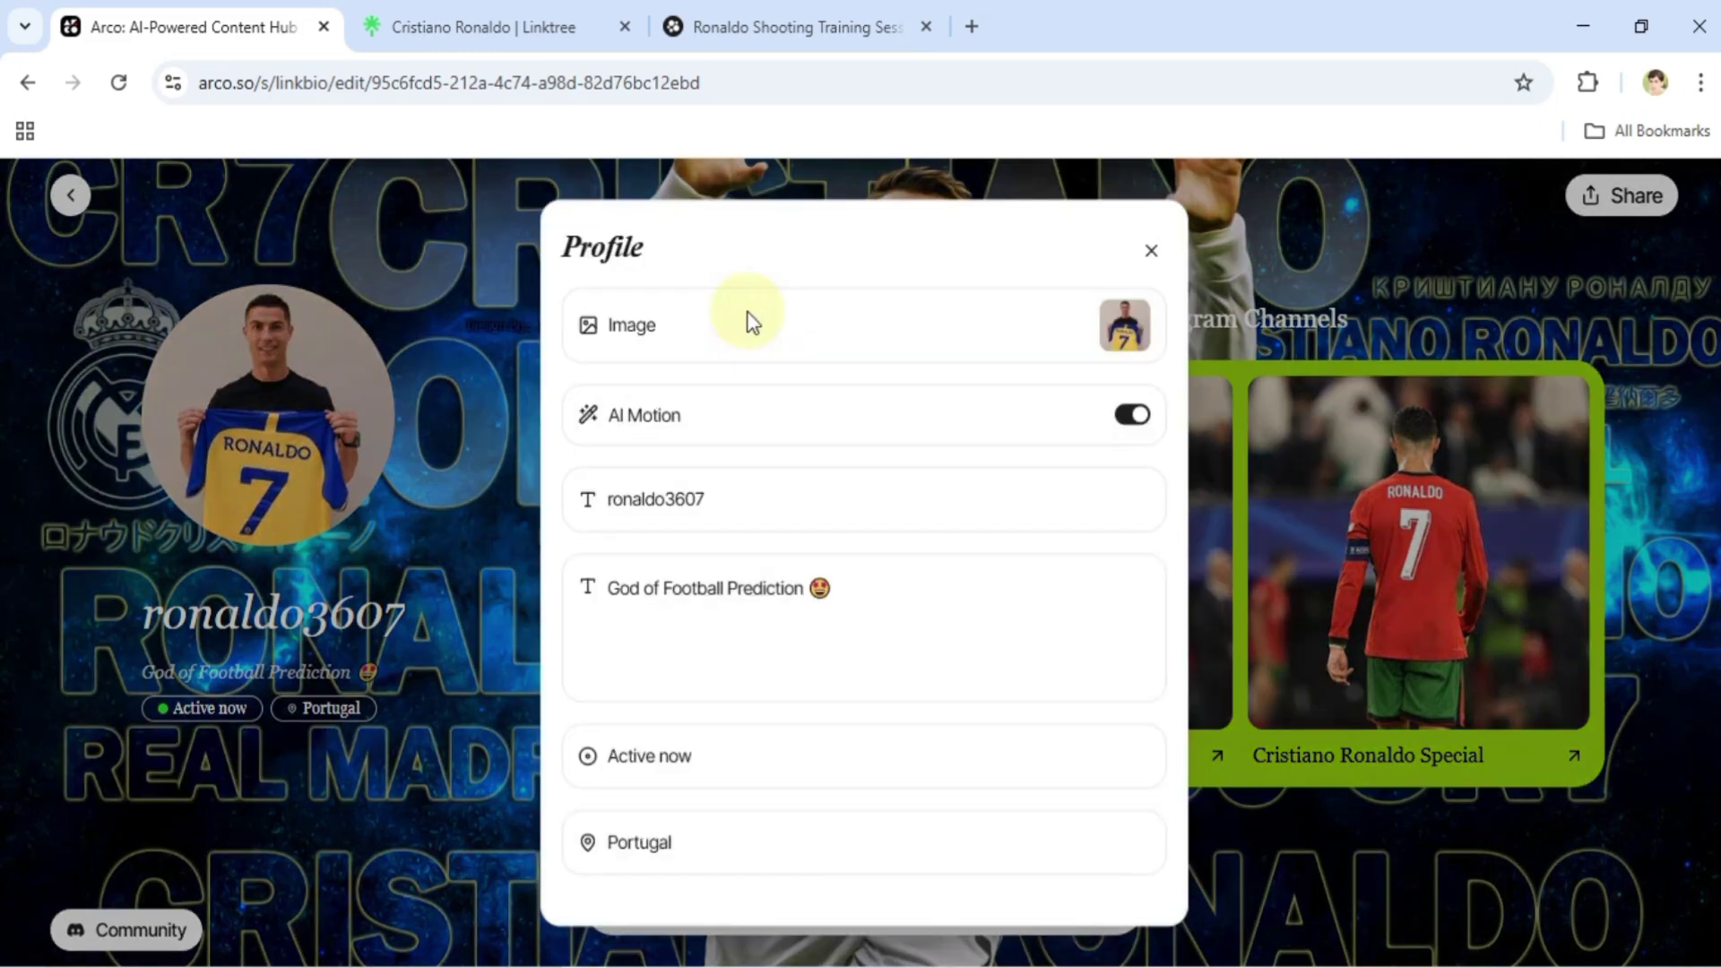
{"action": "left_click", "coordinate": [1128, 343]}
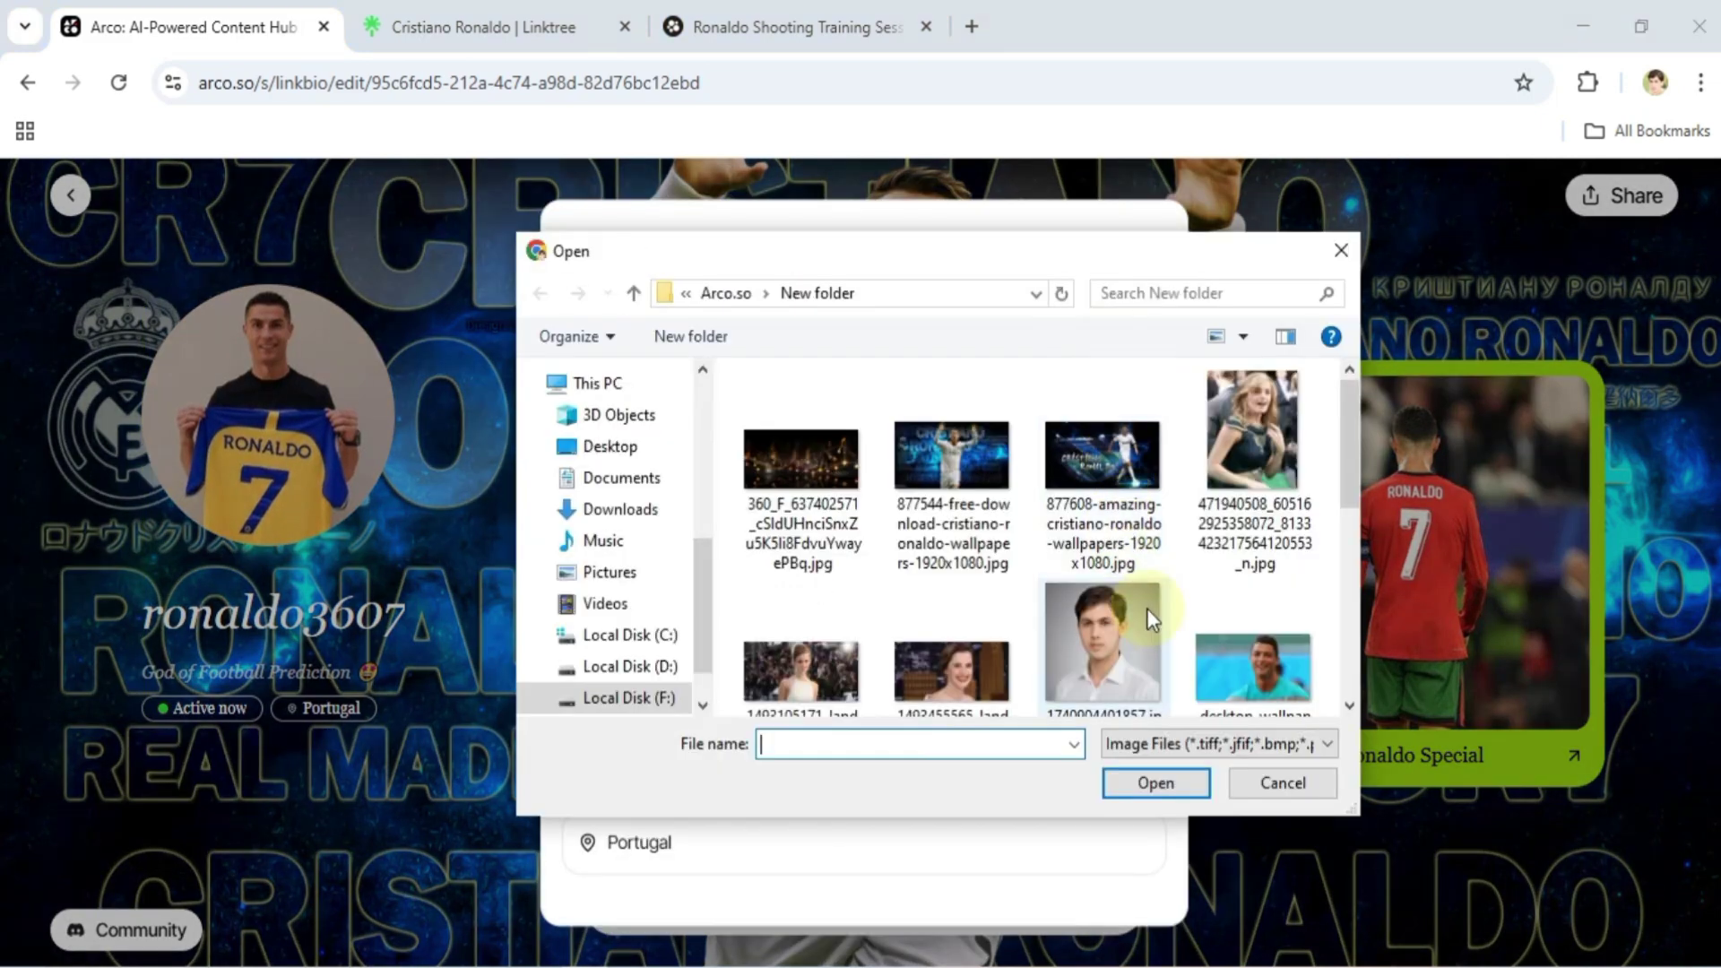
{"action": "left_click", "coordinate": [1266, 683]}
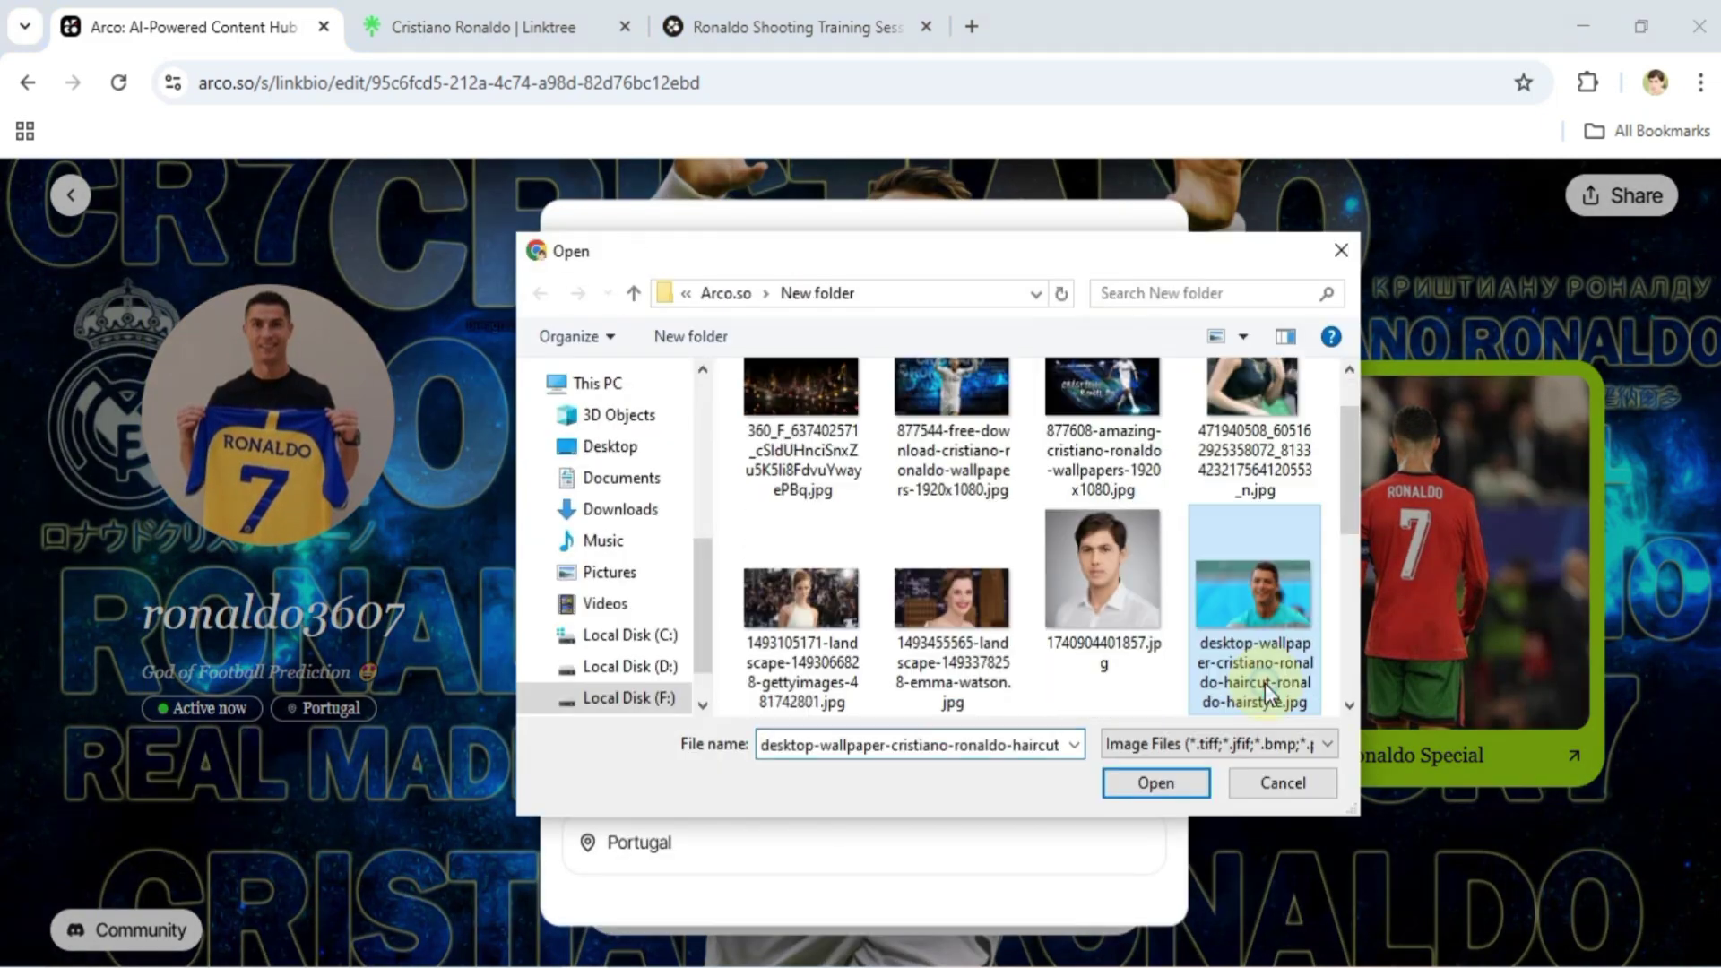
{"action": "left_click", "coordinate": [1161, 780]}
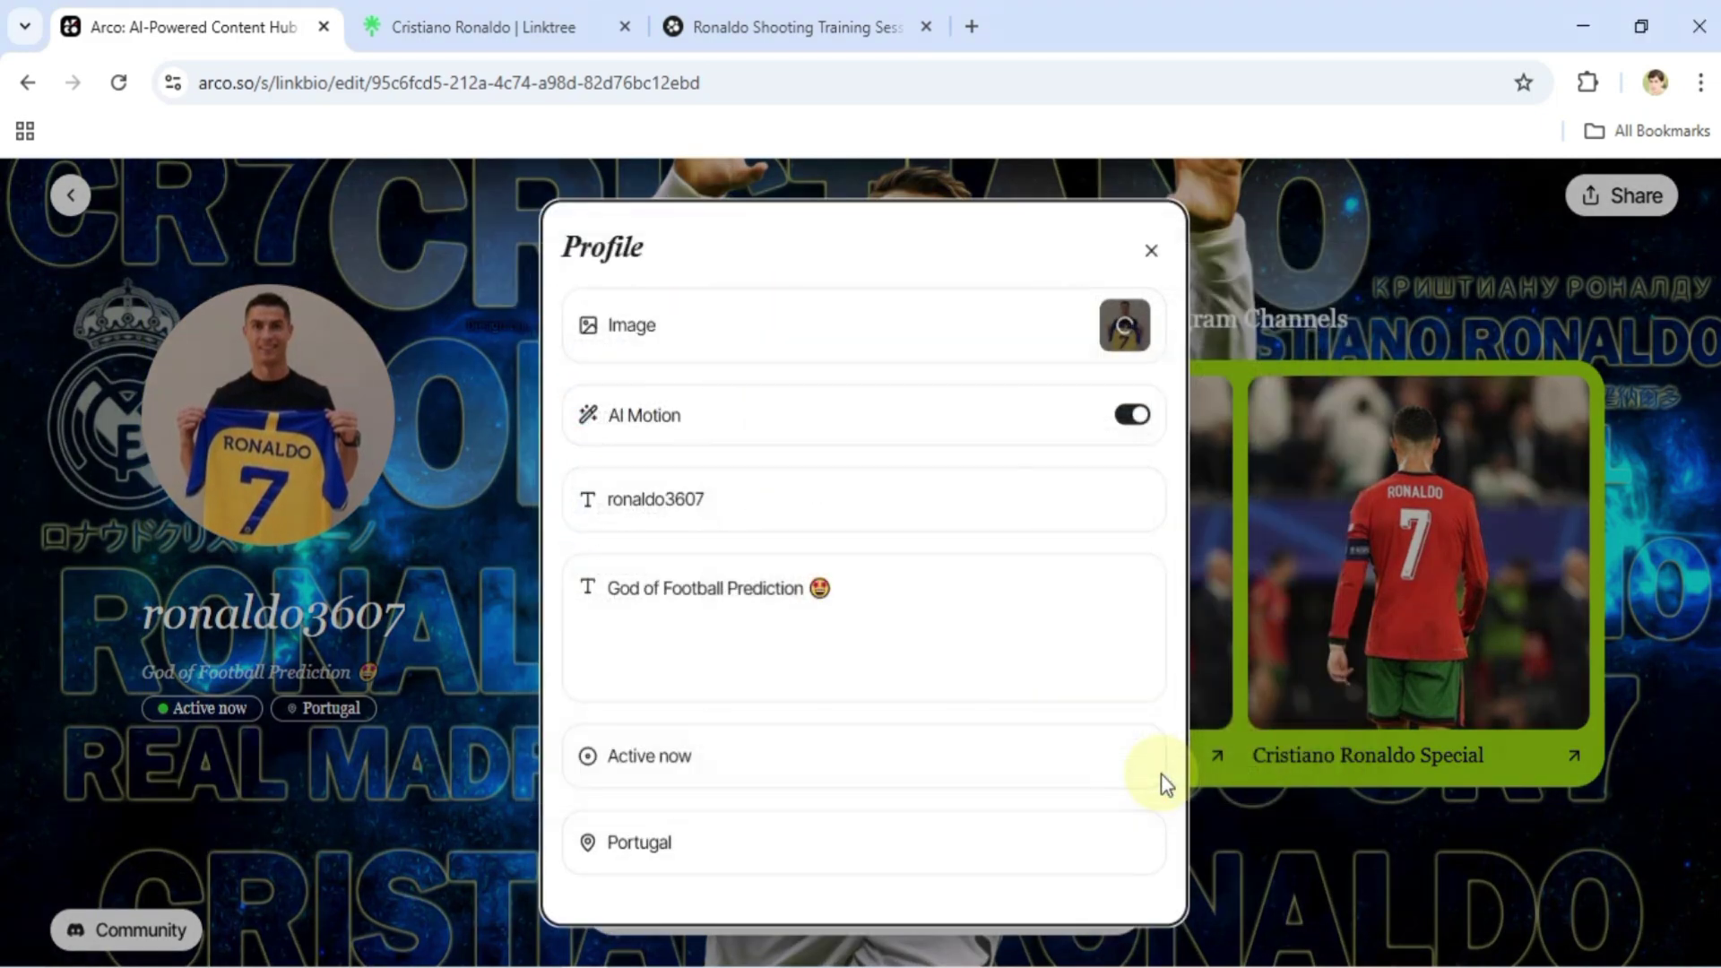
{"action": "left_click", "coordinate": [1135, 417]}
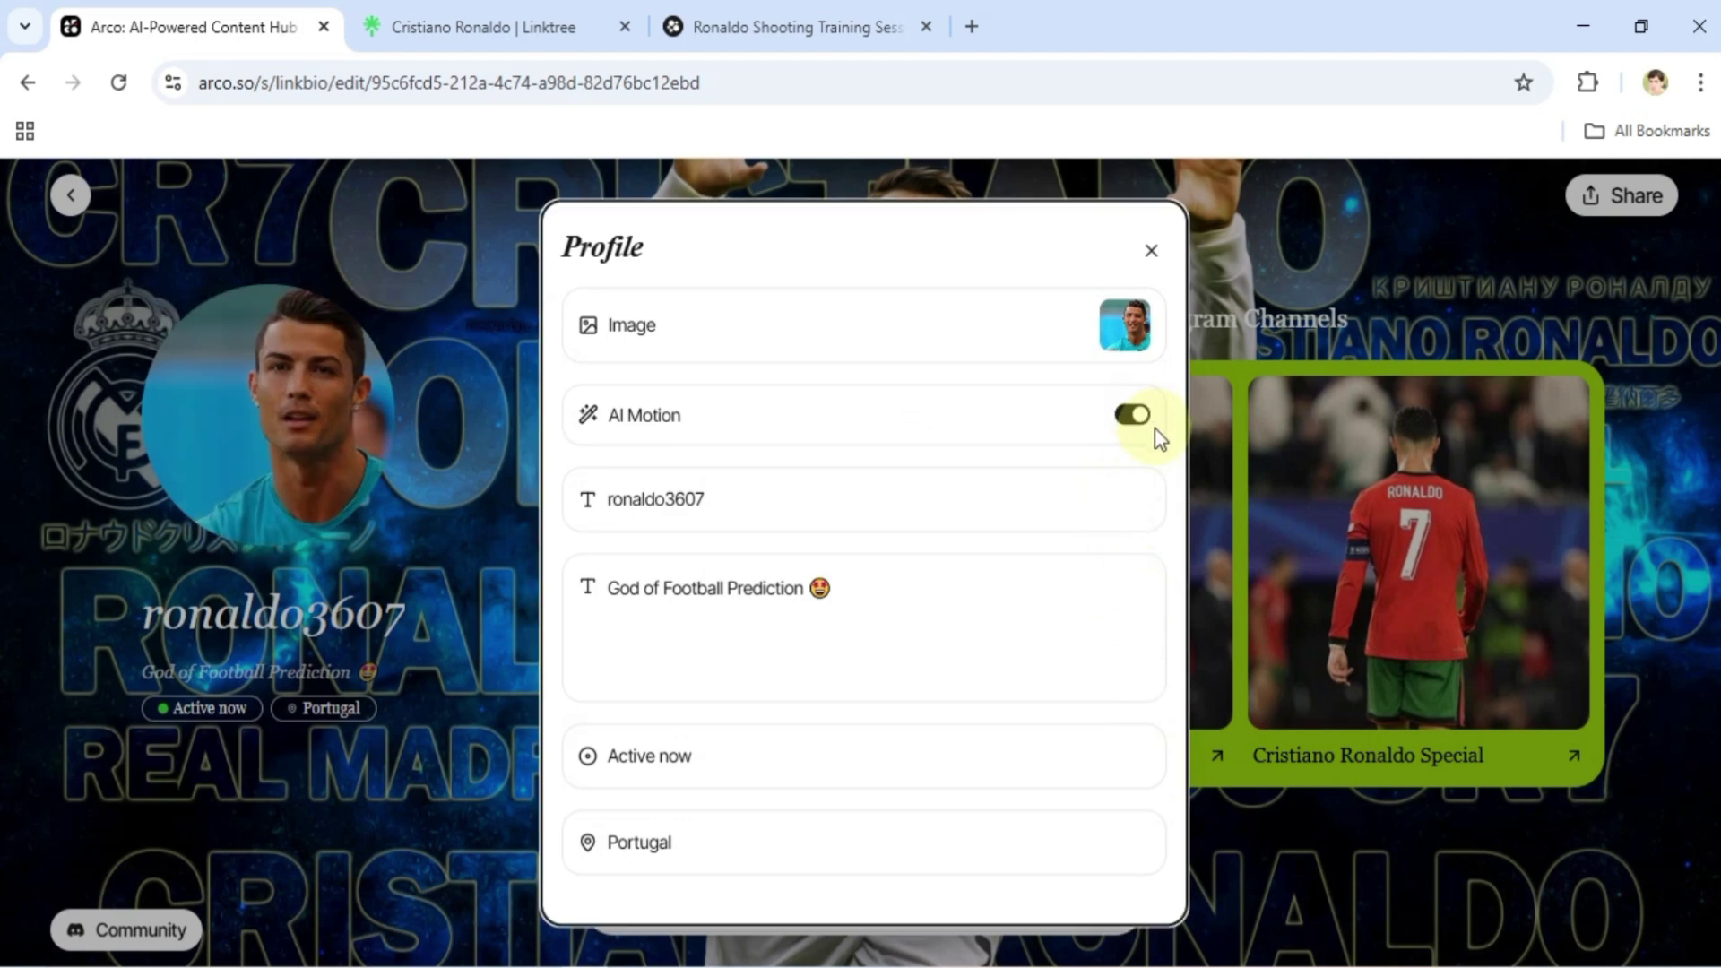
{"action": "left_click", "coordinate": [1153, 251]}
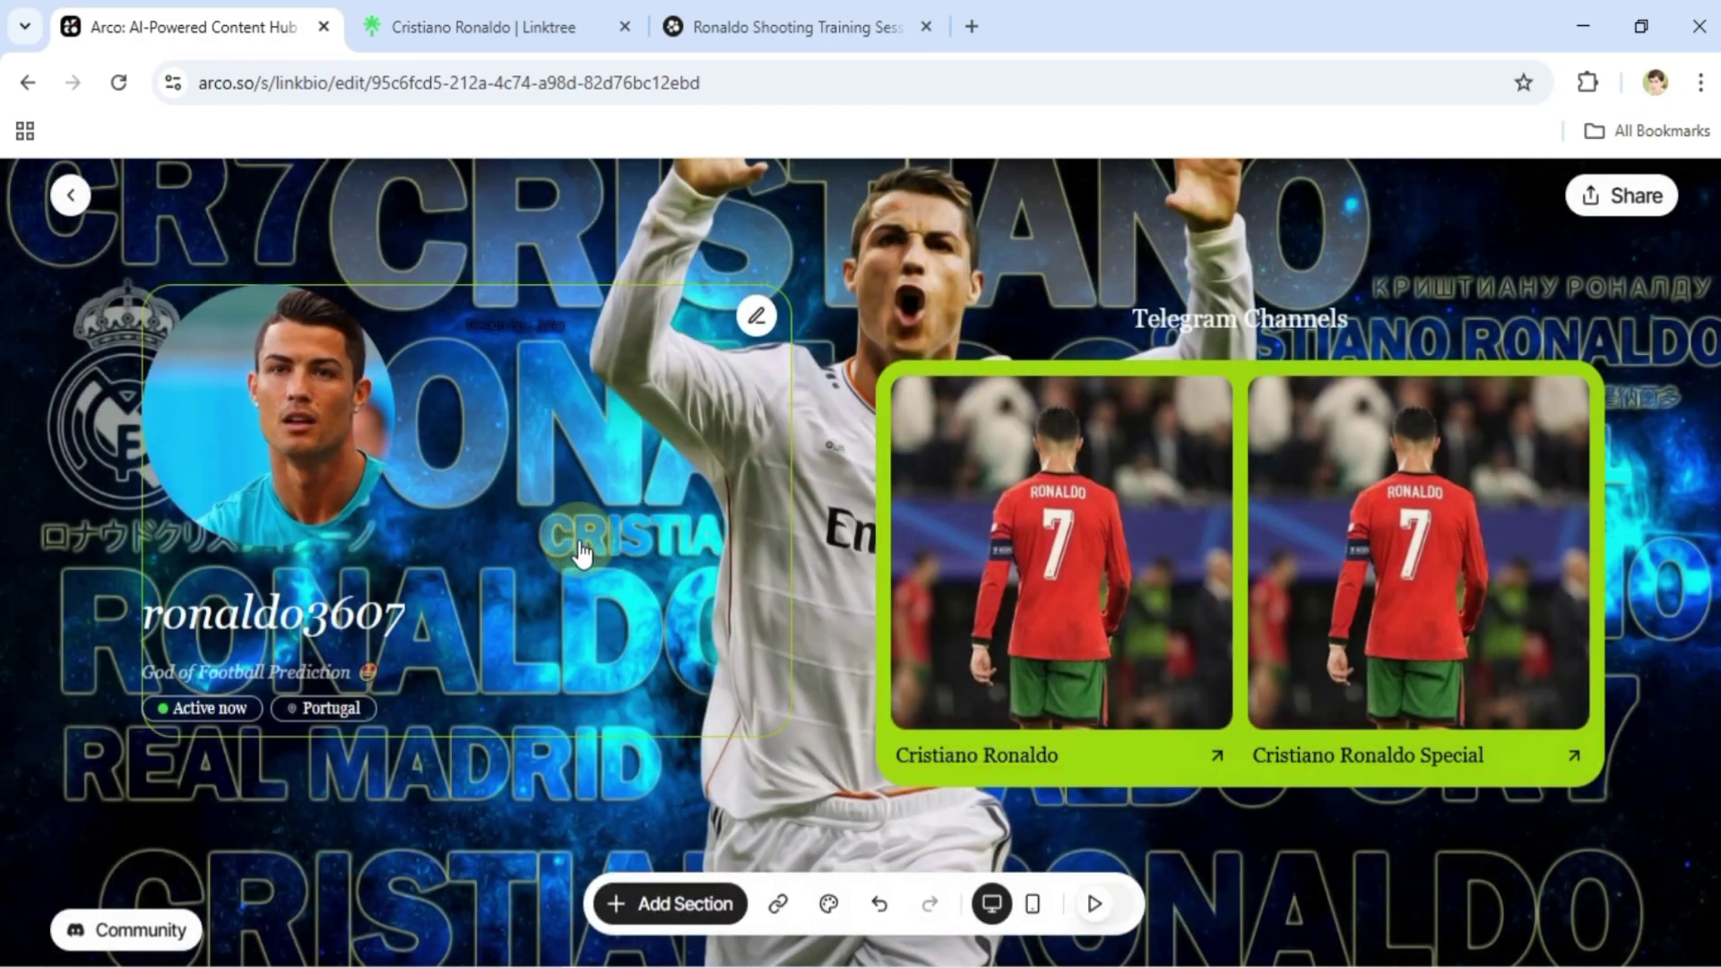
Apply a dark template with a rectangular profile photo
{"action": "left_click", "coordinate": [828, 904]}
{"action": "left_click", "coordinate": [994, 703]}
{"action": "left_click", "coordinate": [800, 301]}
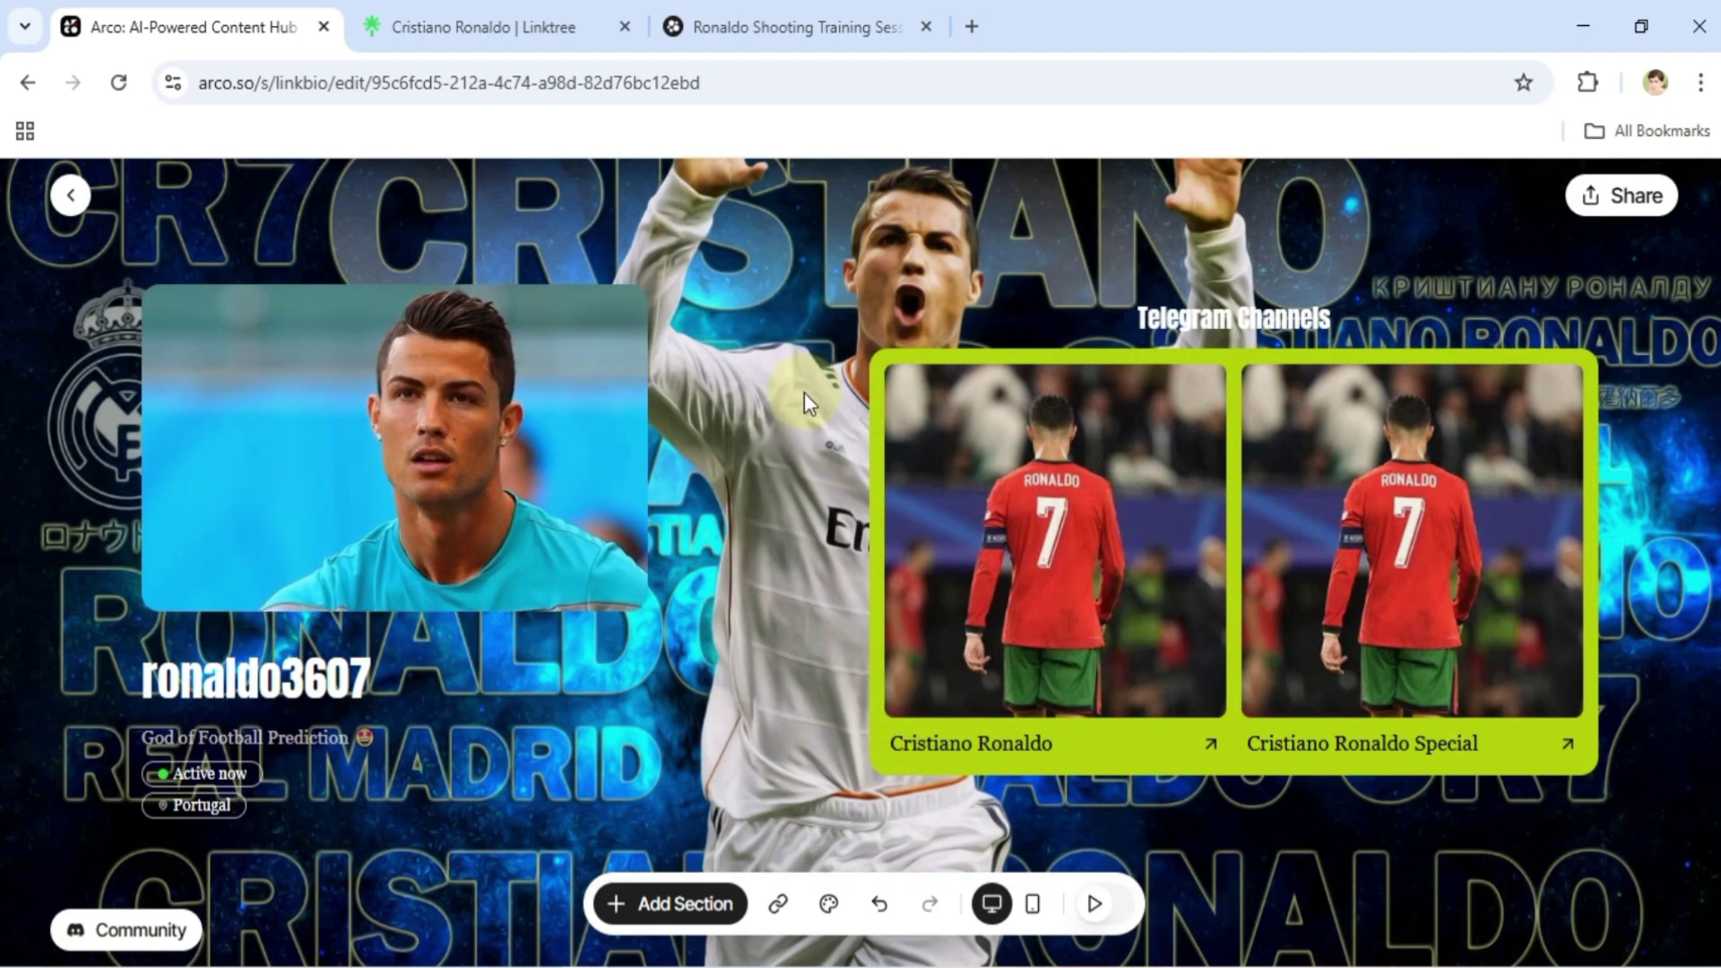
{"action": "left_click", "coordinate": [686, 905]}
{"action": "scroll", "coordinate": [693, 899], "scroll_direction": "down", "scroll_amount": 3}
{"action": "scroll", "coordinate": [806, 750], "scroll_direction": "down", "scroll_amount": 1}
{"action": "left_click", "coordinate": [668, 780]}
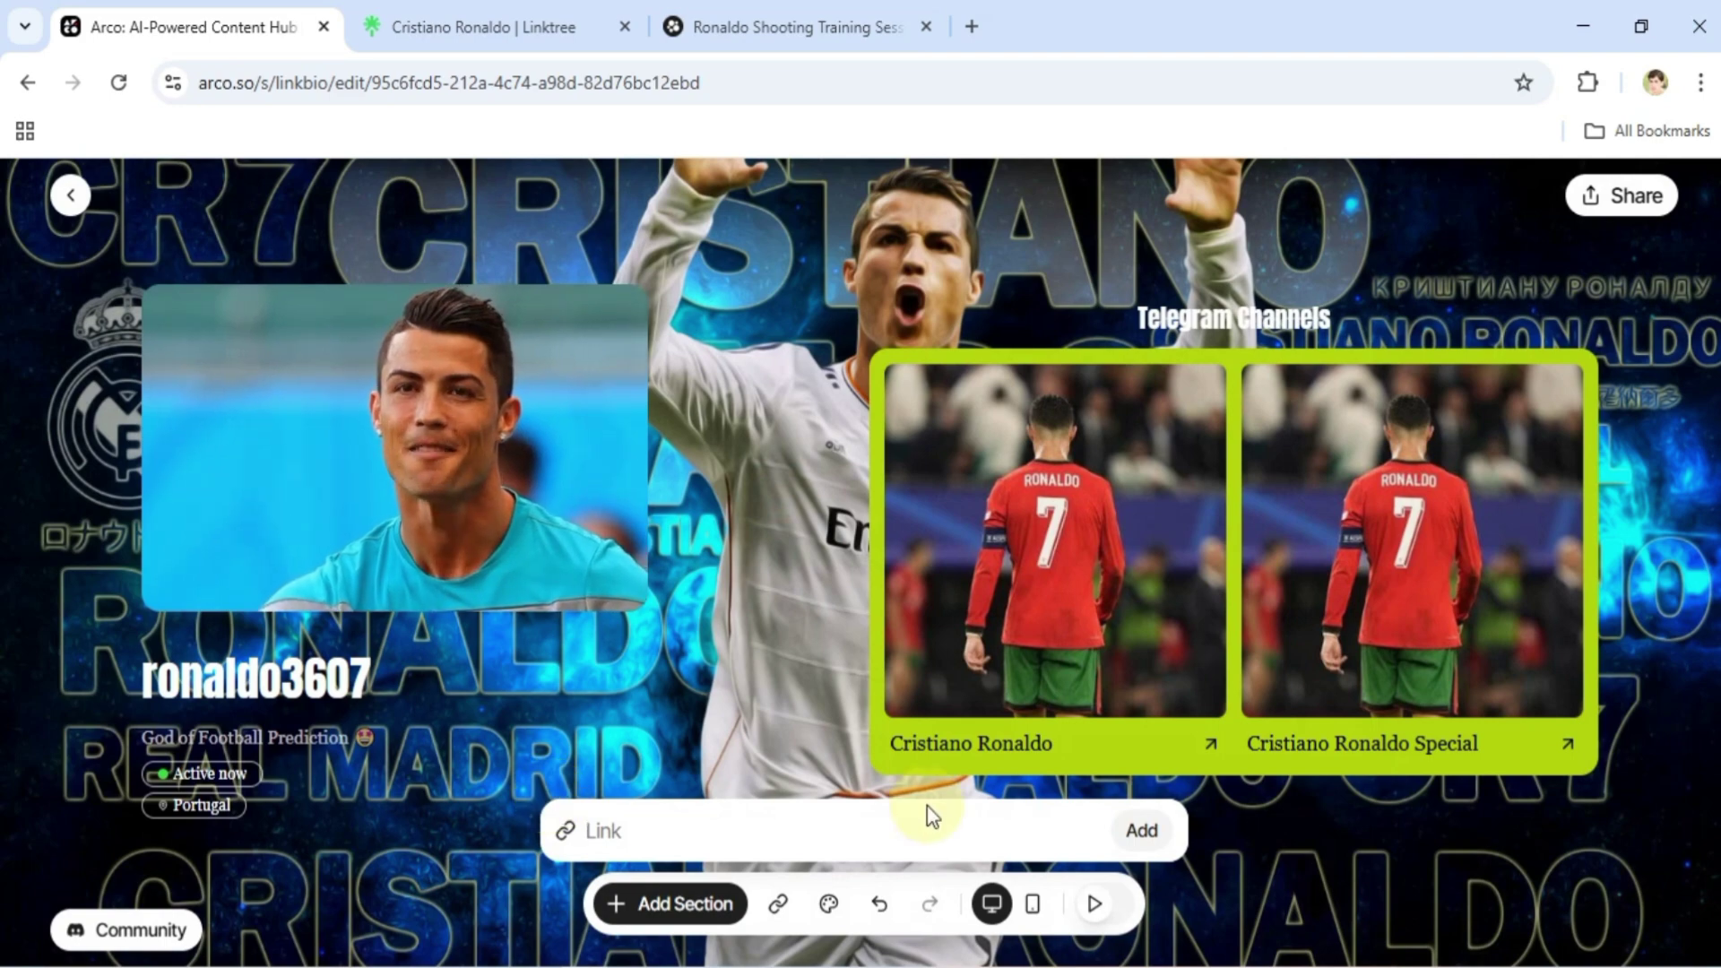
{"action": "left_click", "coordinate": [876, 826]}
{"action": "type", "text": "https://www.youtube.com/@cristiano"}
{"action": "left_click", "coordinate": [1142, 832]}
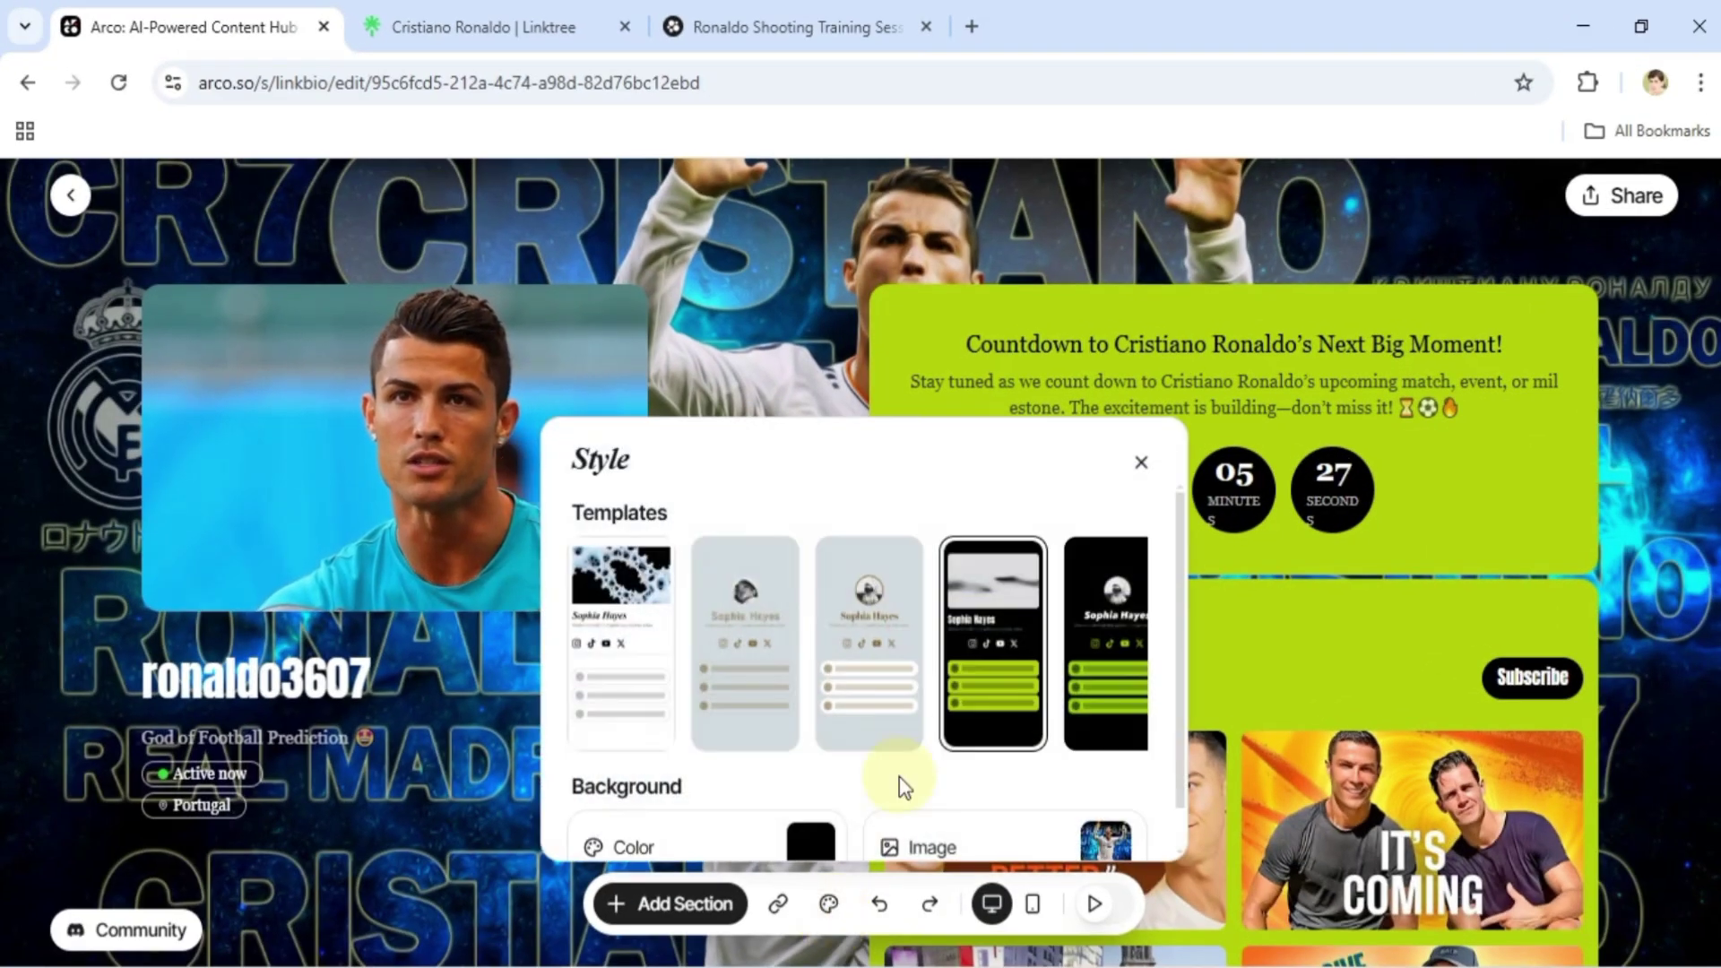
Apply the third template (white cards, gold accents) and publish at arco.so/cristianoronaldo
{"action": "left_click", "coordinate": [861, 695]}
{"action": "left_click", "coordinate": [821, 335]}
{"action": "left_click", "coordinate": [1641, 197]}
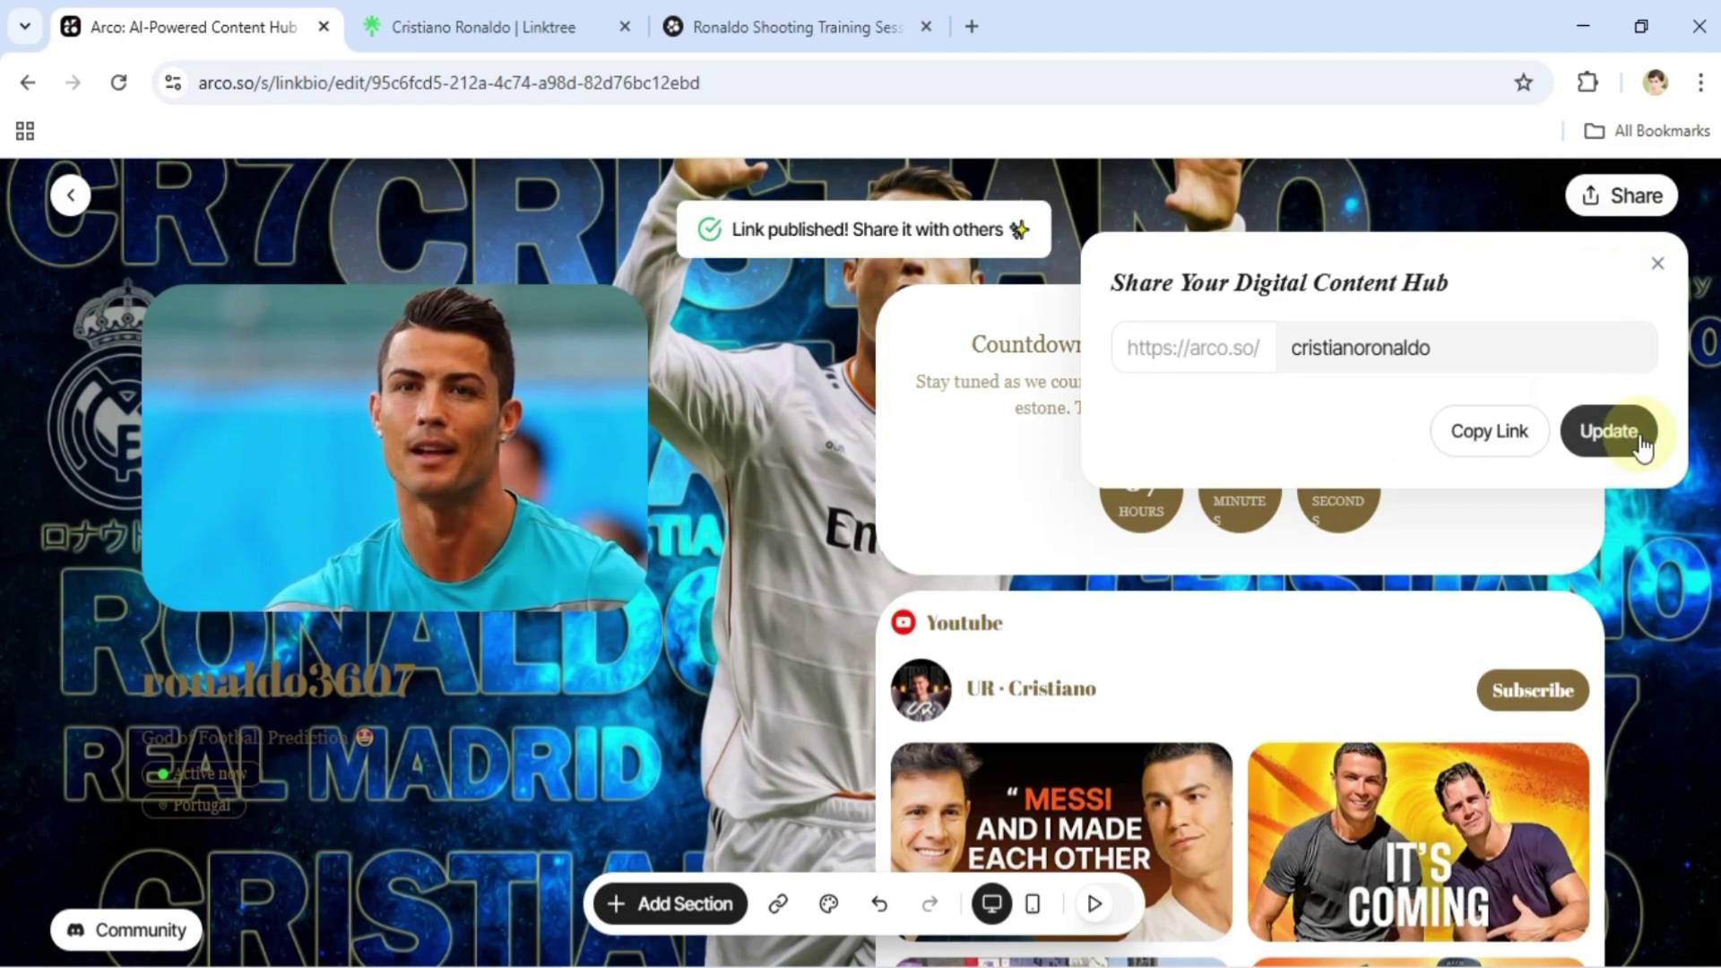
{"action": "left_click", "coordinate": [839, 583]}
Scroll down and back up through the restyled Ronaldo page to review it
{"action": "scroll", "coordinate": [839, 582], "scroll_direction": "down", "scroll_amount": 5}
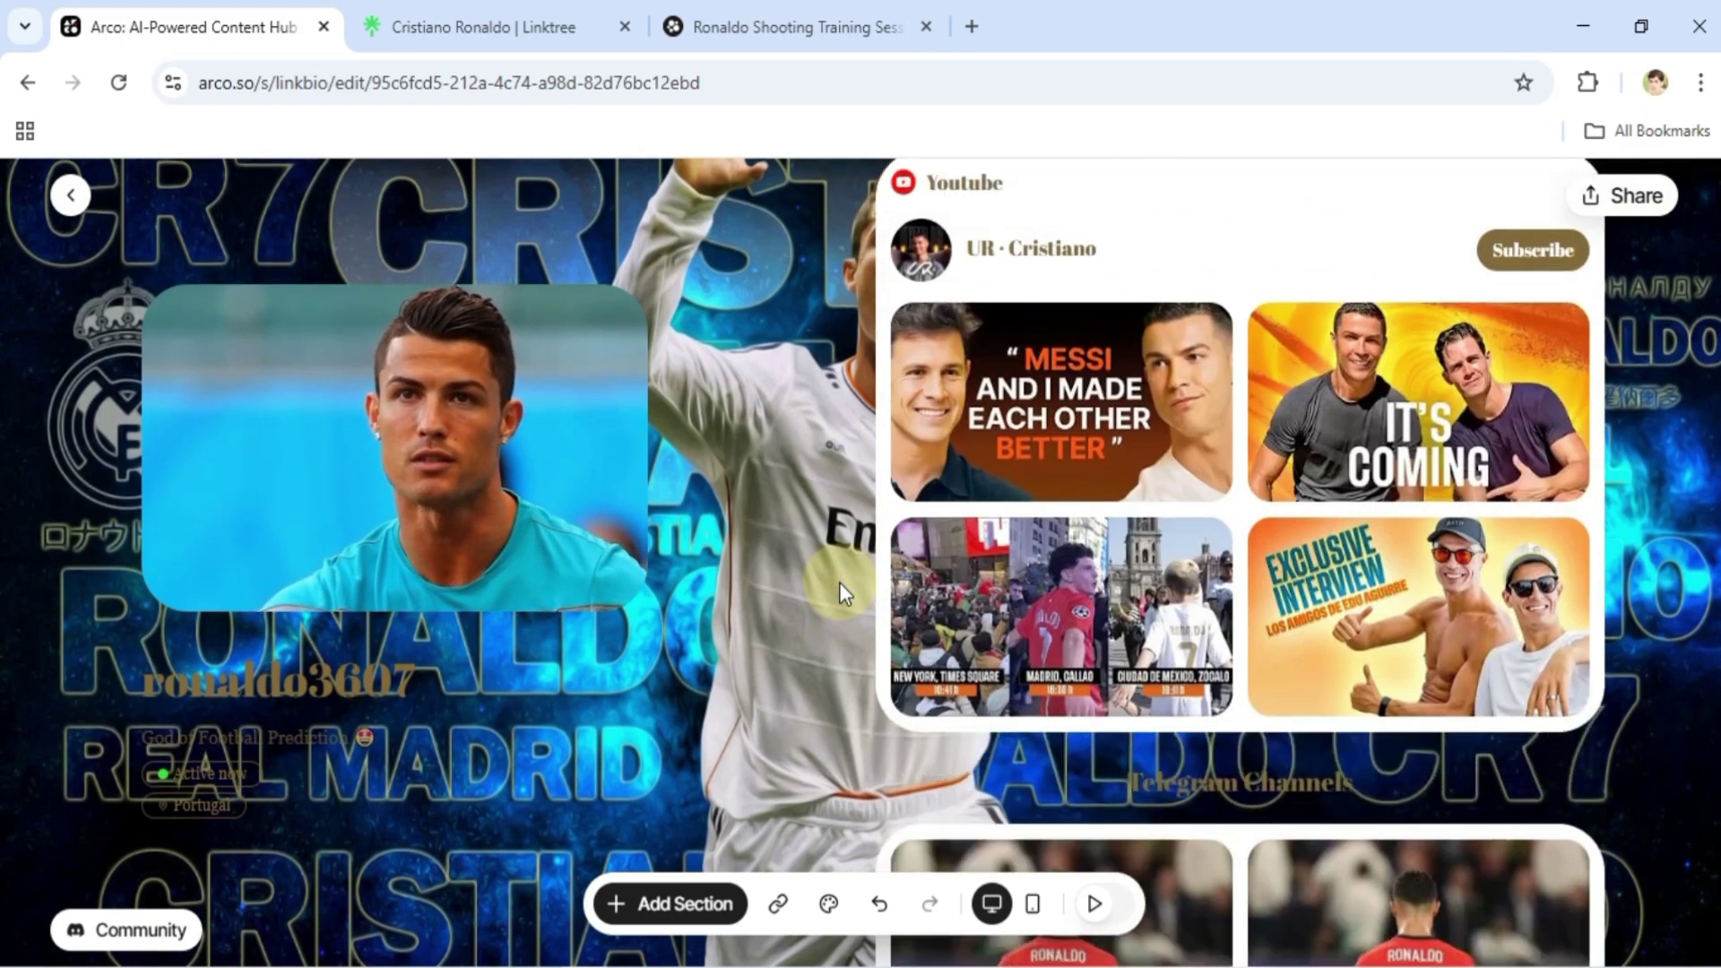
{"action": "scroll", "coordinate": [840, 583], "scroll_direction": "down", "scroll_amount": 5}
{"action": "scroll", "coordinate": [839, 583], "scroll_direction": "down", "scroll_amount": 5}
{"action": "scroll", "coordinate": [839, 583], "scroll_direction": "up", "scroll_amount": 4}
{"action": "scroll", "coordinate": [839, 583], "scroll_direction": "up", "scroll_amount": 5}
{"action": "scroll", "coordinate": [839, 583], "scroll_direction": "up", "scroll_amount": 5}
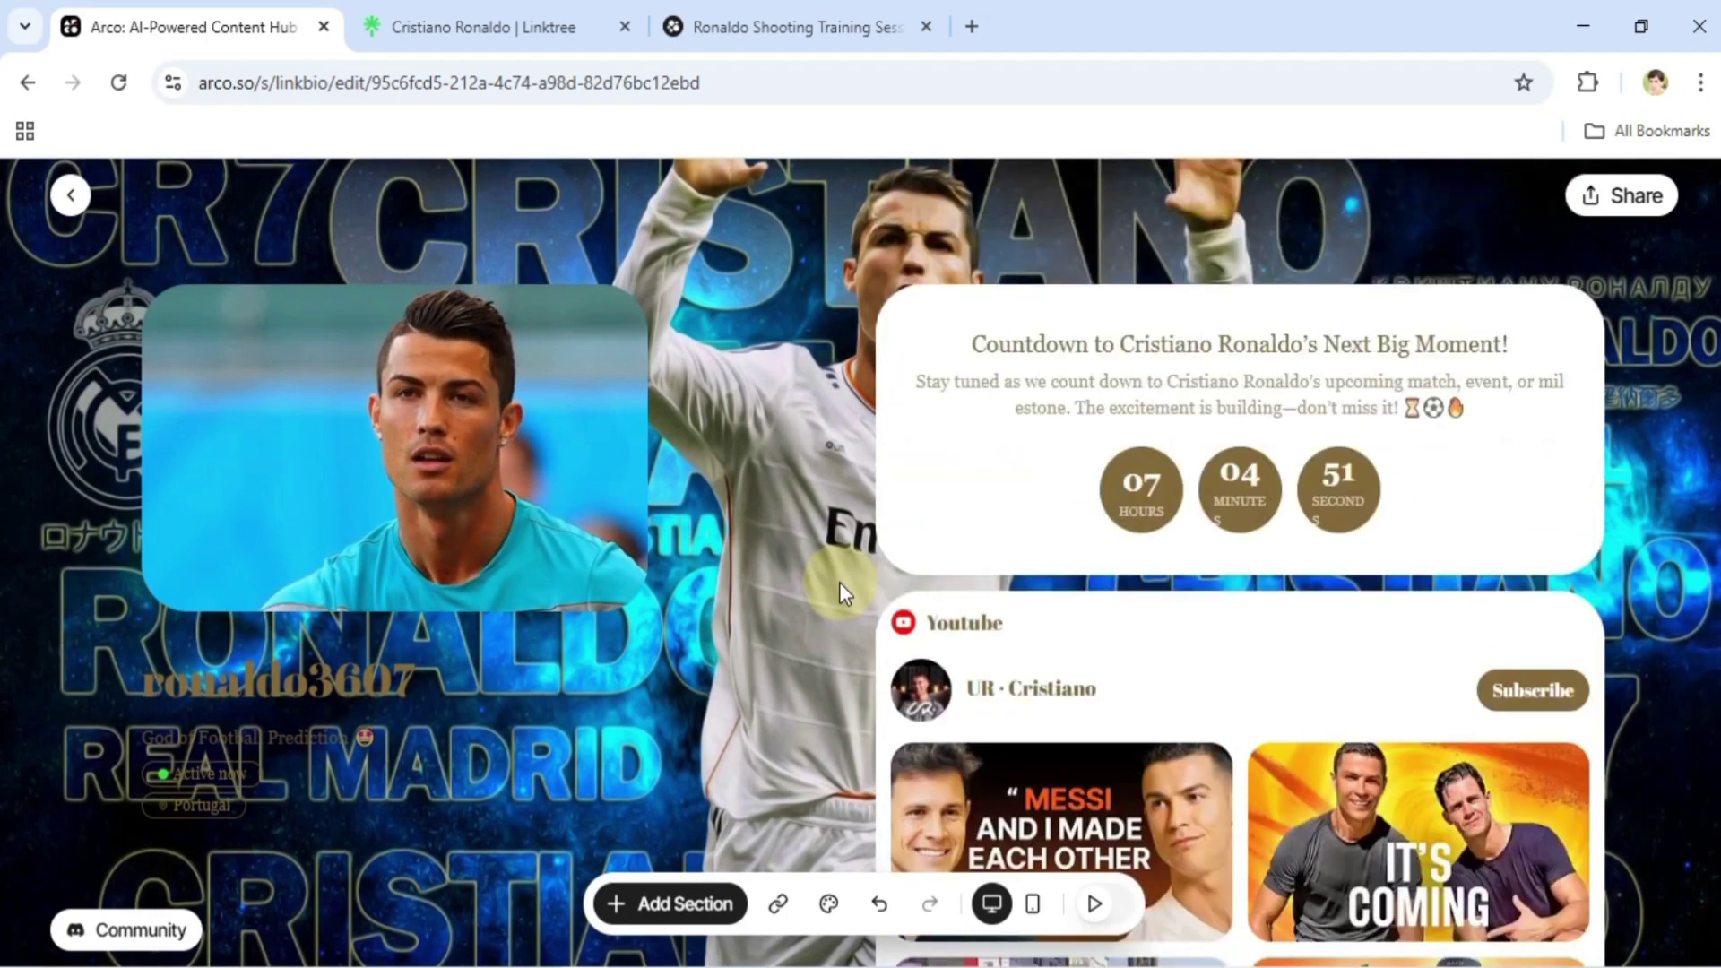